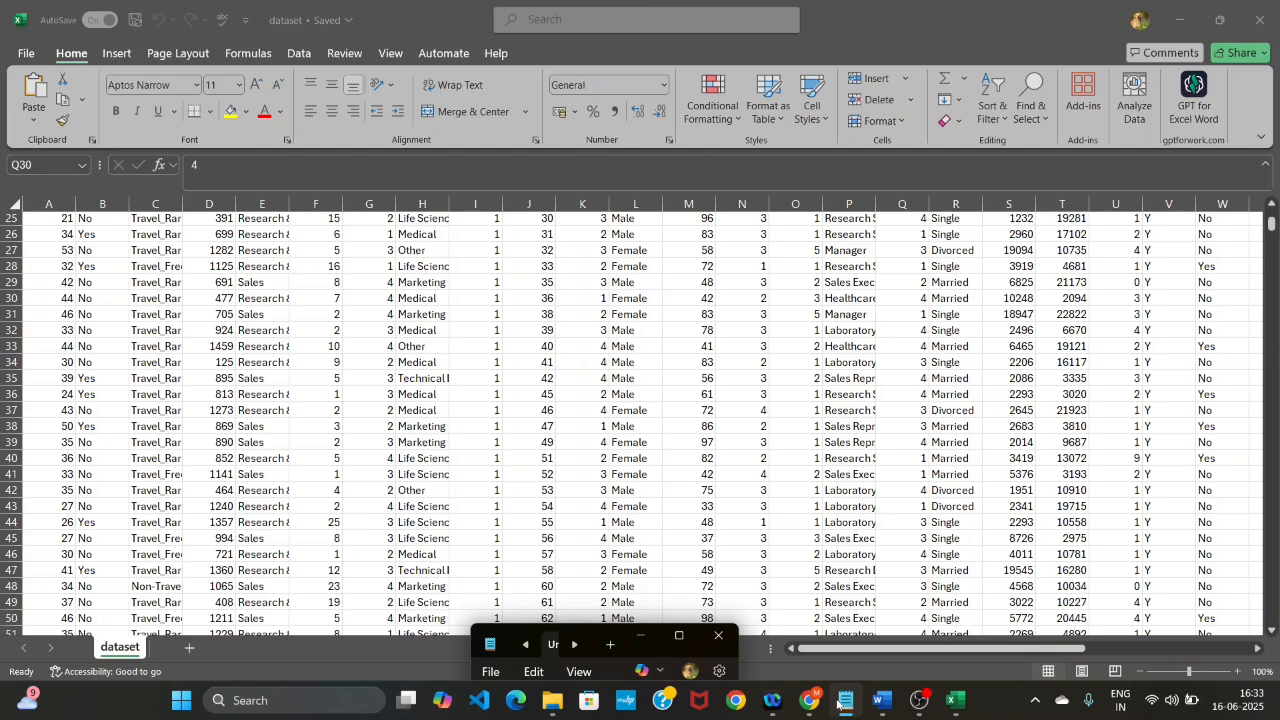
Check the project questions in Word, return to the Excel dataset and create a PivotTable from range A1:AI1471 on a new worksheet
left_click(884, 703)
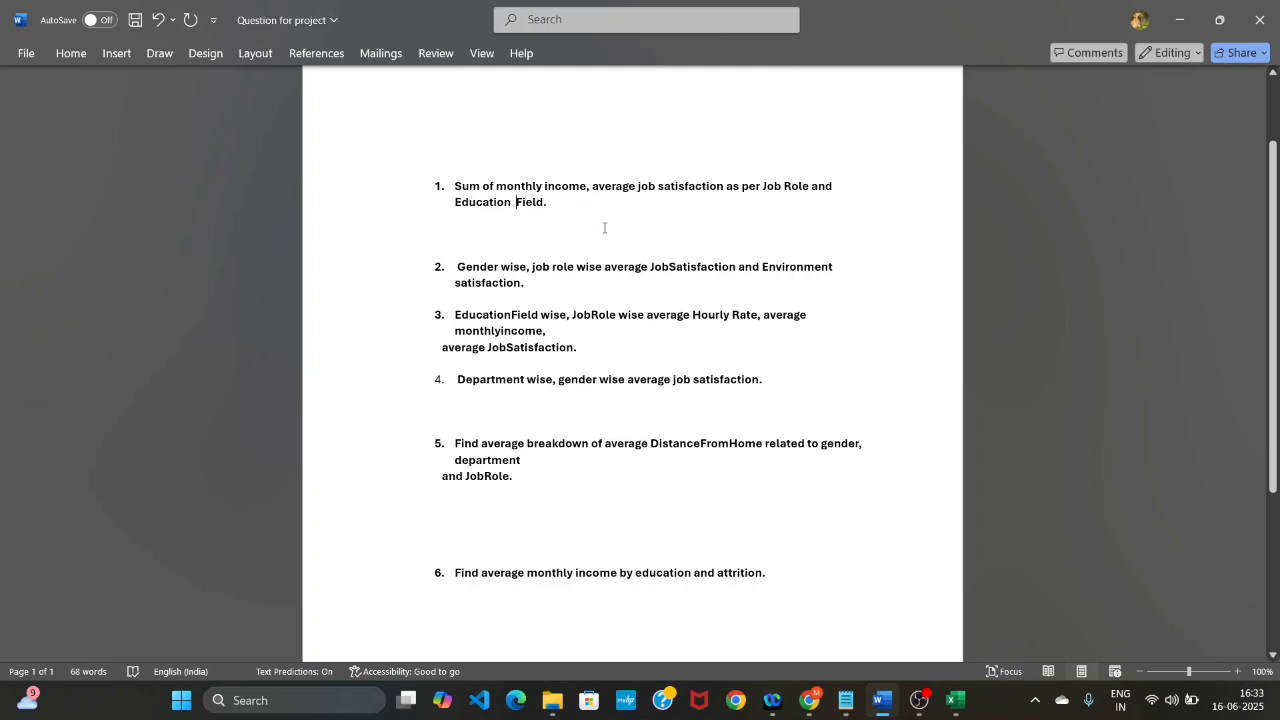
left_click(957, 700)
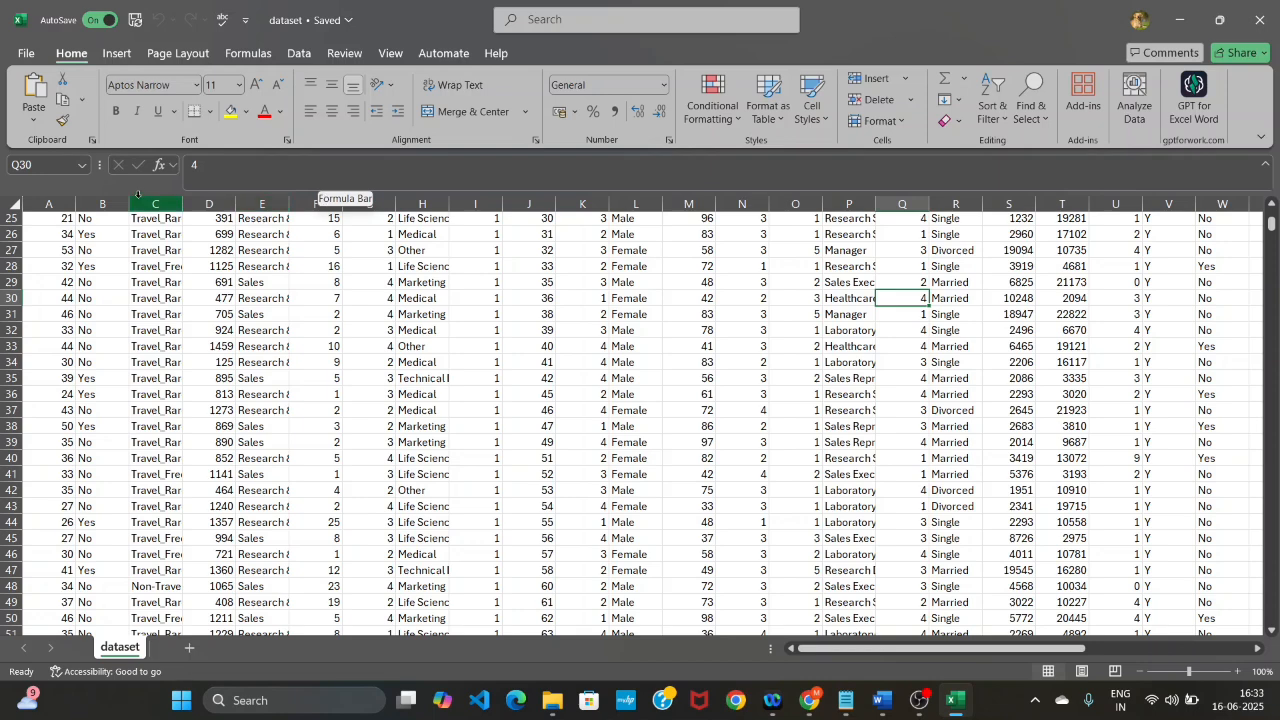
left_click(115, 55)
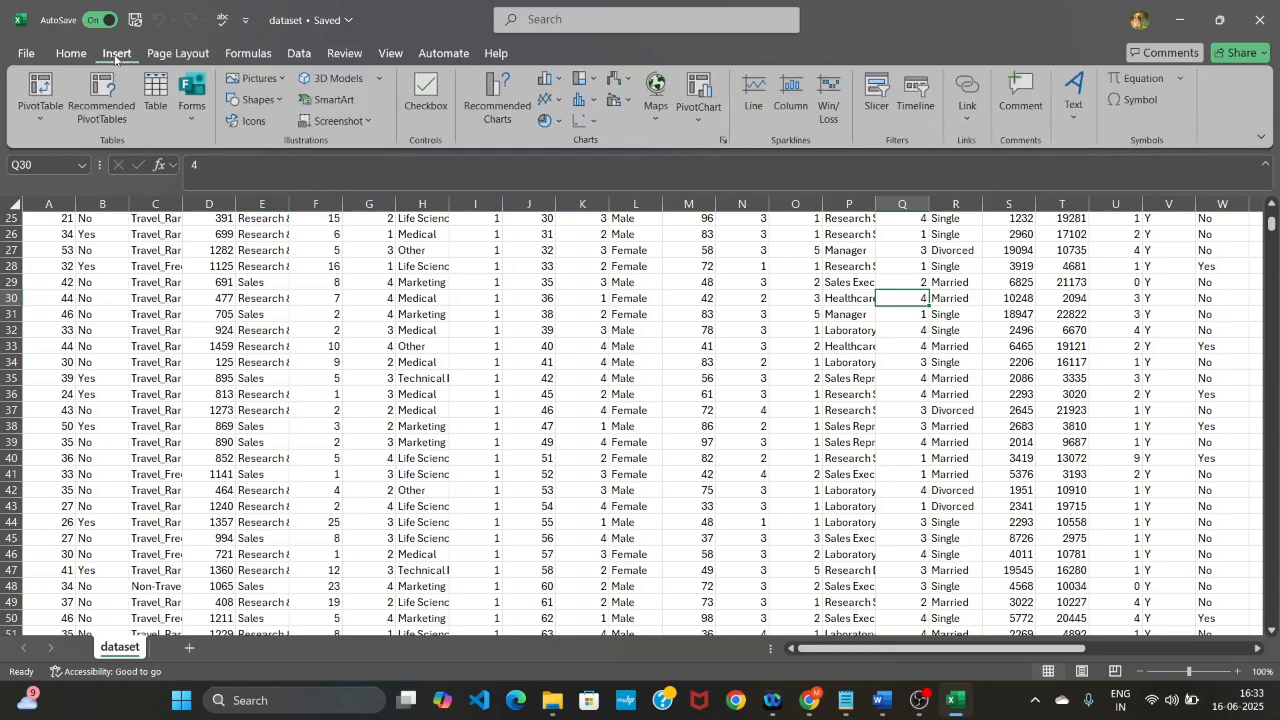
left_click(40, 118)
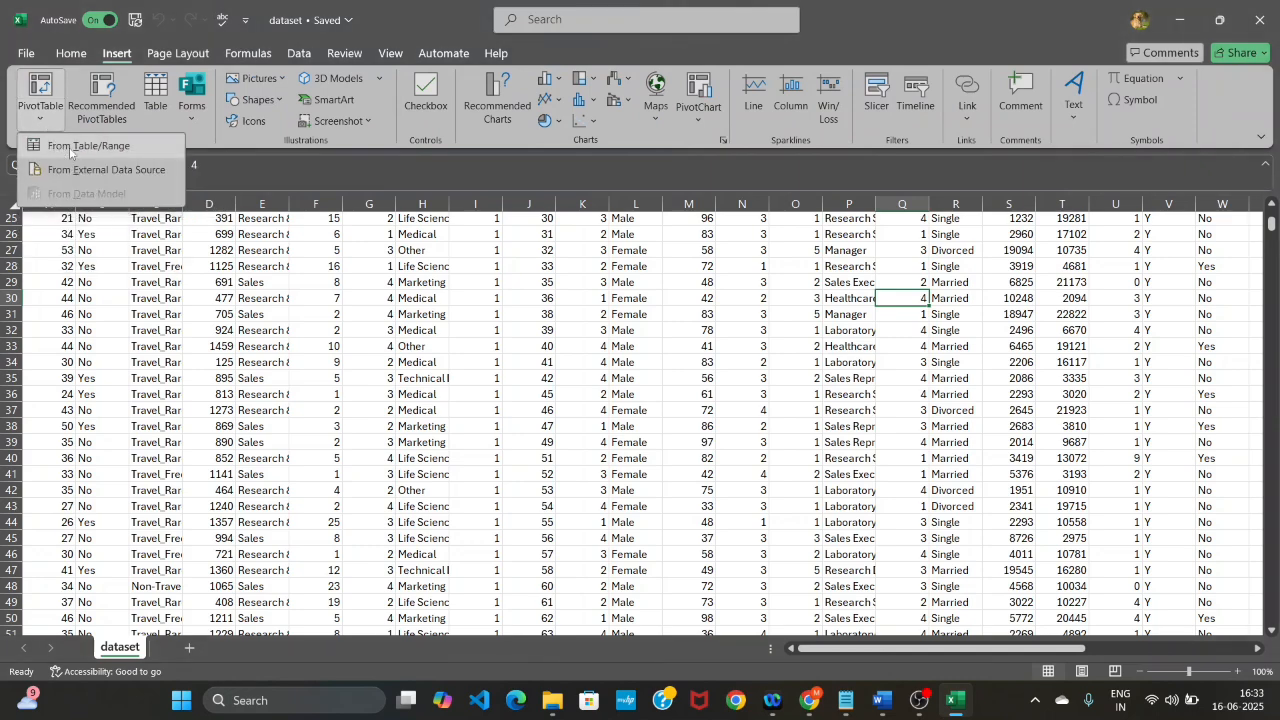
left_click(69, 147)
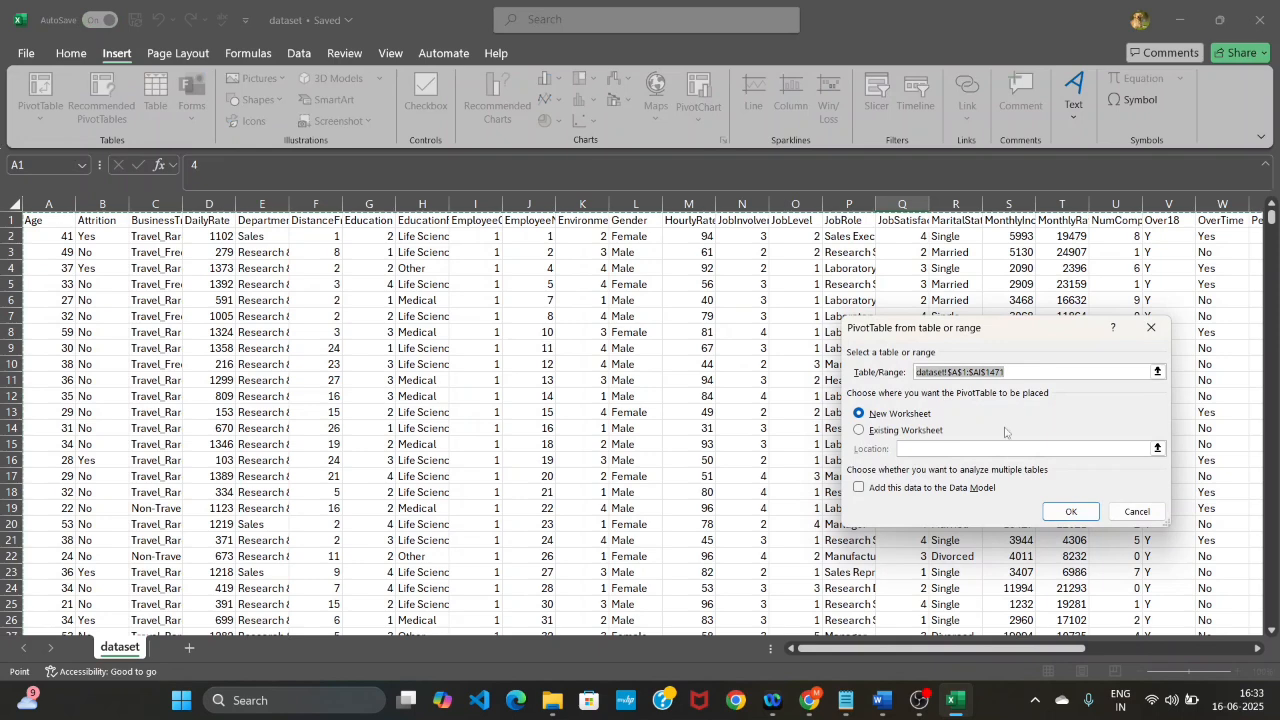
left_click(1066, 513)
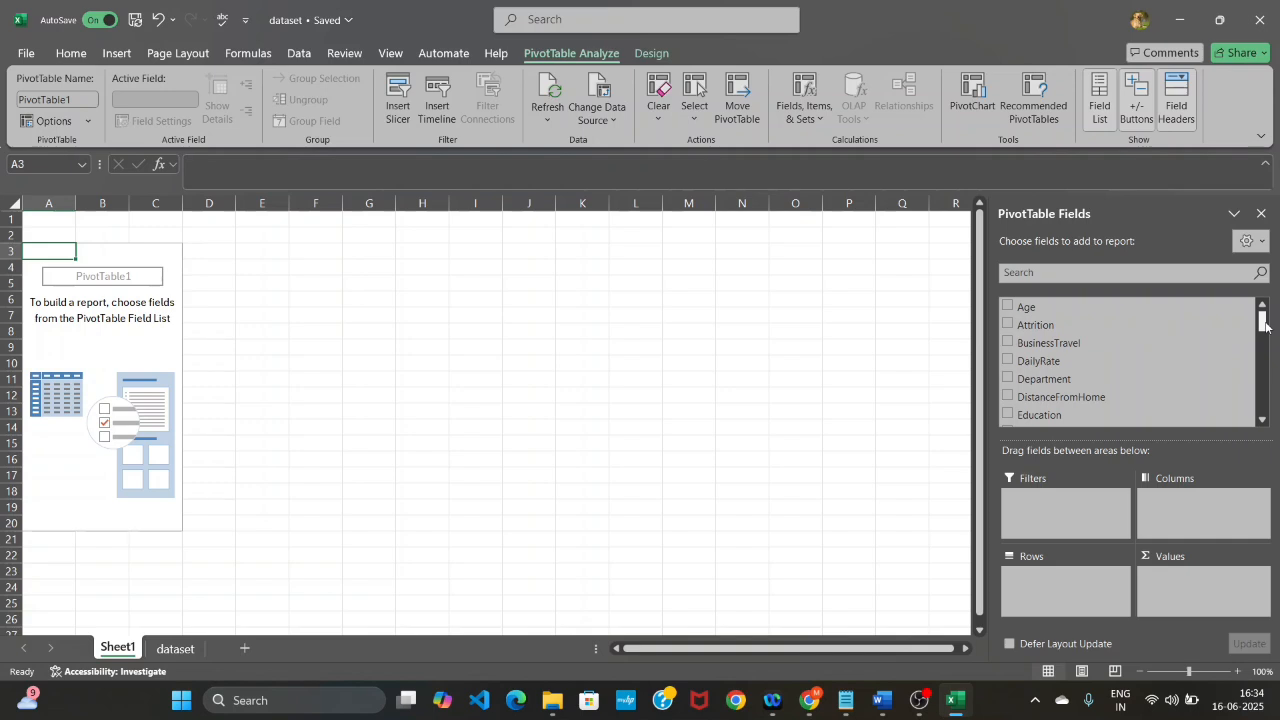
Lay out the PivotTable with JobRole as rows and EducationField as columns
left_click_drag(1264, 322, 1264, 352)
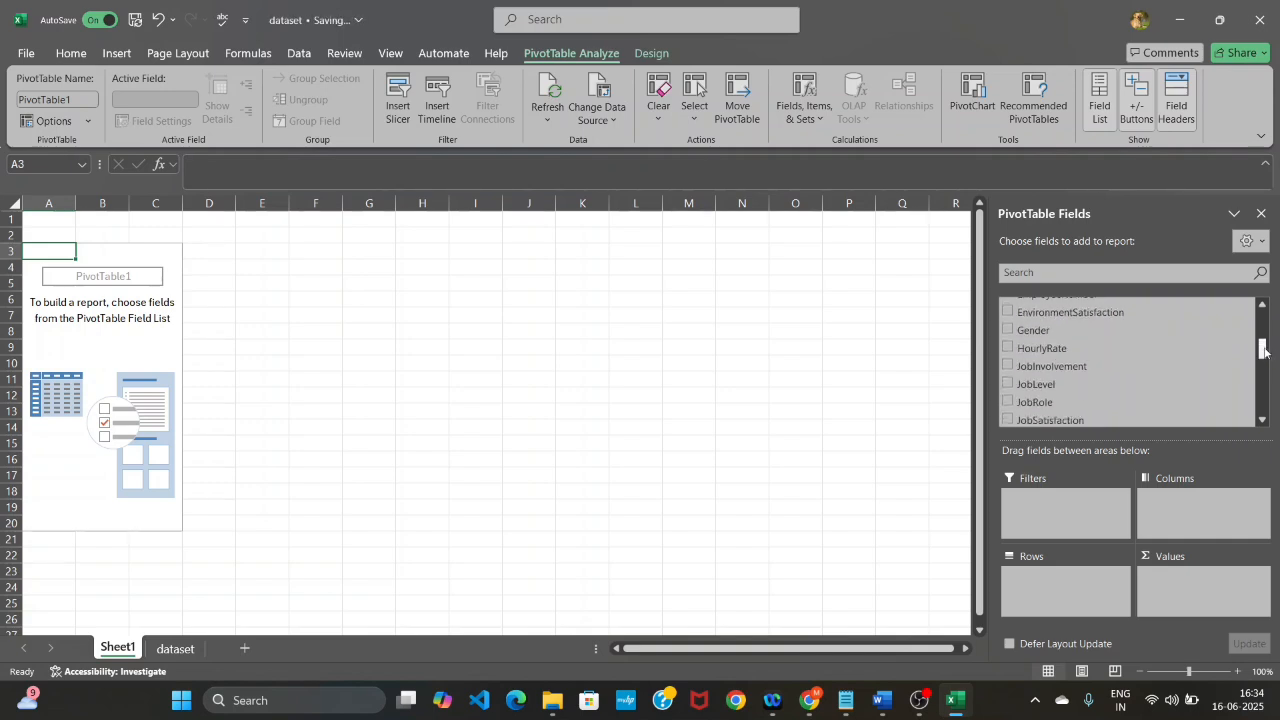
left_click_drag(1064, 397, 1036, 583)
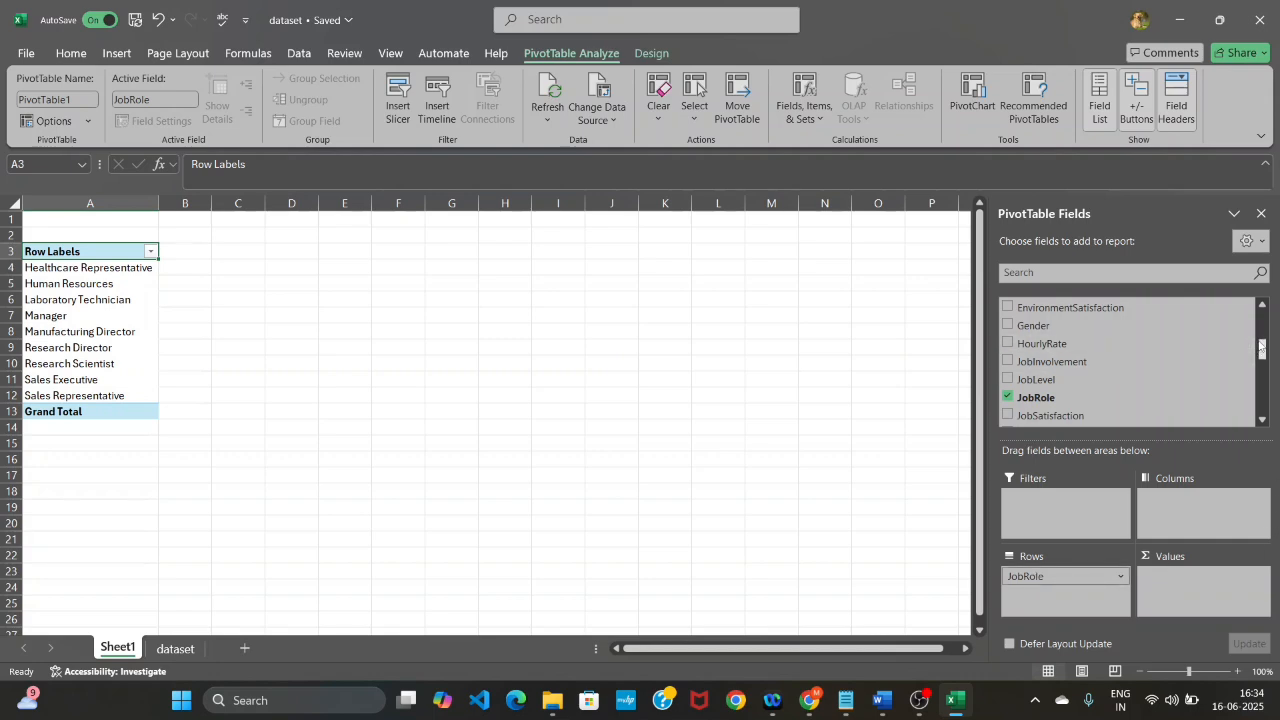
left_click_drag(1262, 350, 1261, 336)
left_click_drag(1117, 343, 1189, 515)
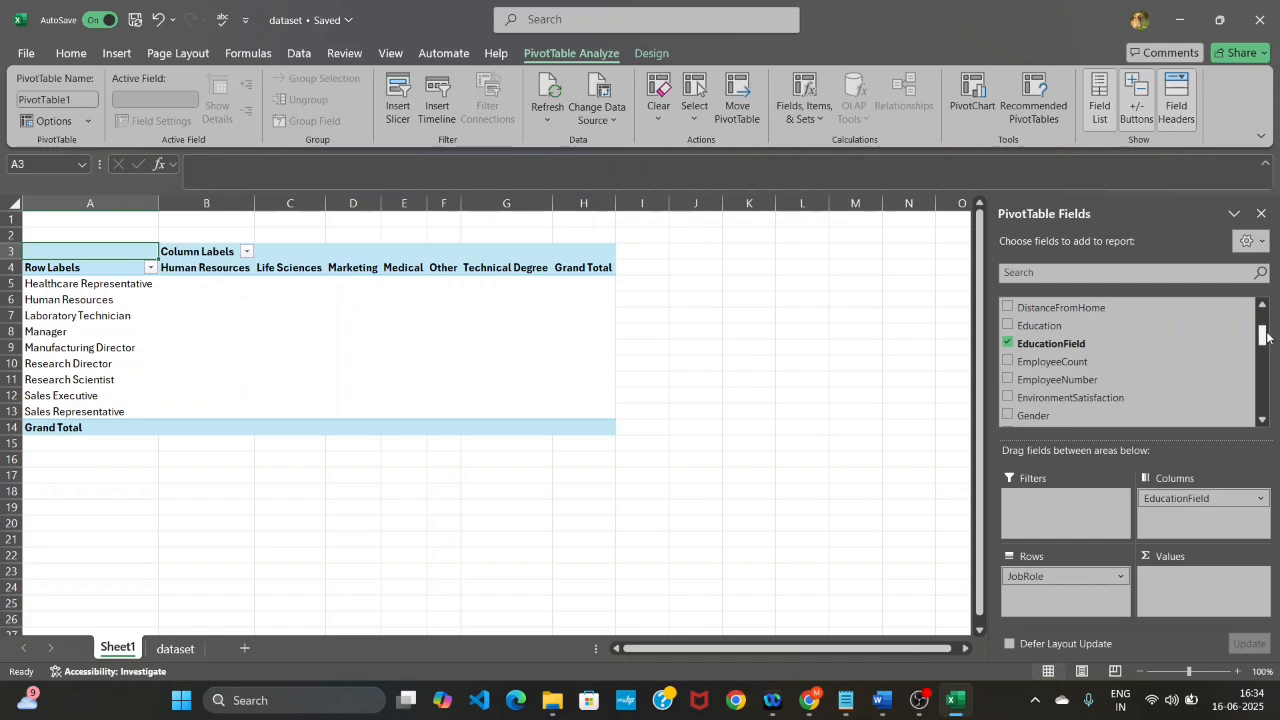
Add MonthlyIncome and JobSatisfaction to the PivotTable as value fields
left_click_drag(1267, 337, 1270, 362)
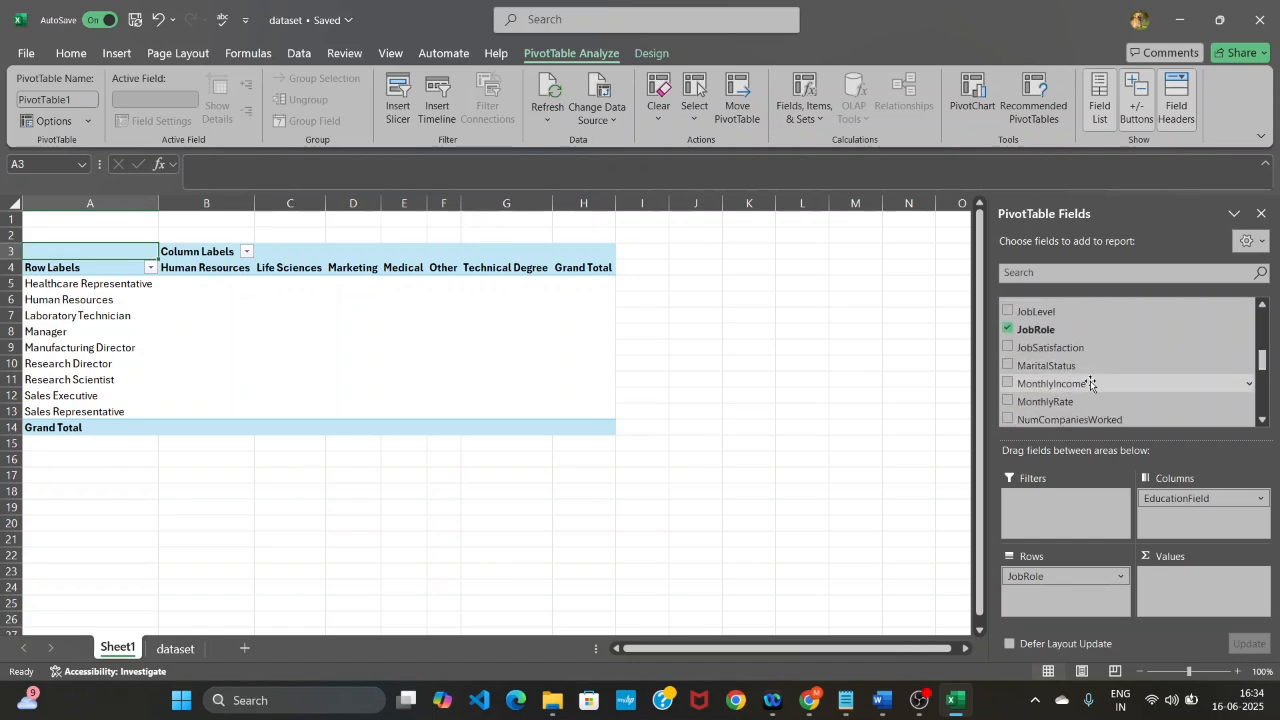
left_click_drag(1091, 384, 1190, 596)
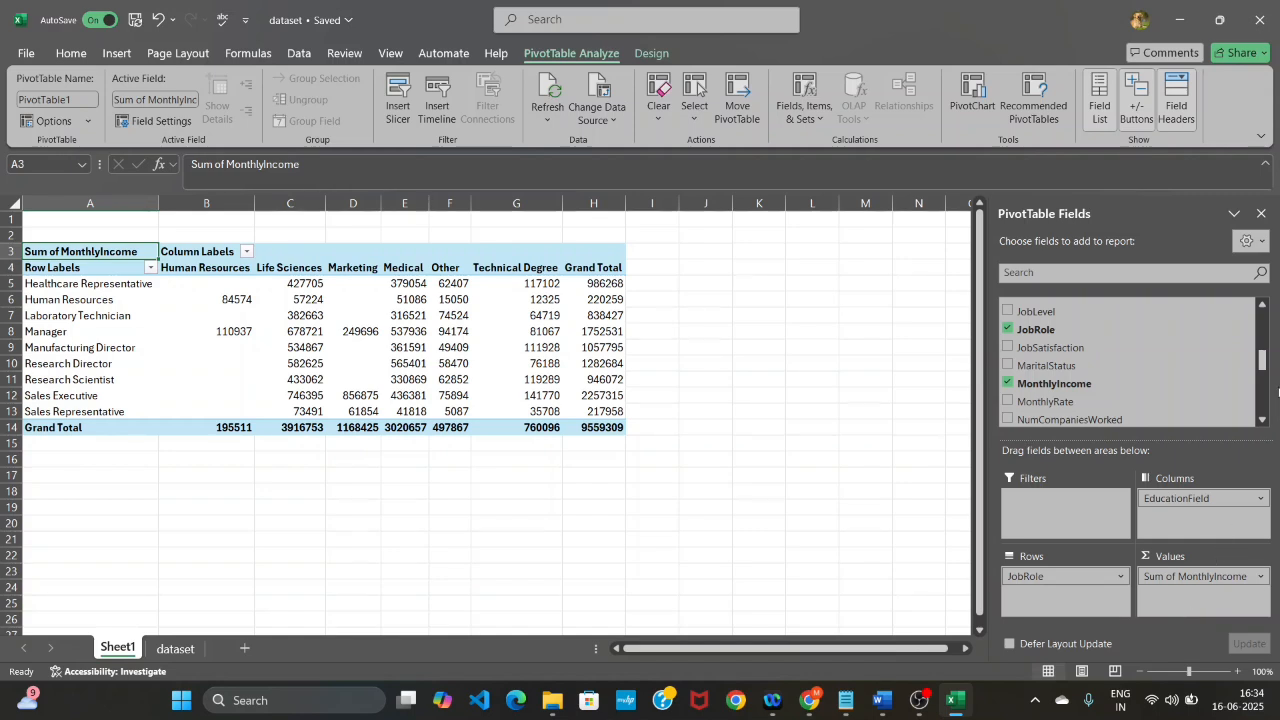
mouse_move(1262, 362)
left_mouse_down()
mouse_move(1261, 336)
mouse_move(1261, 356)
left_mouse_up()
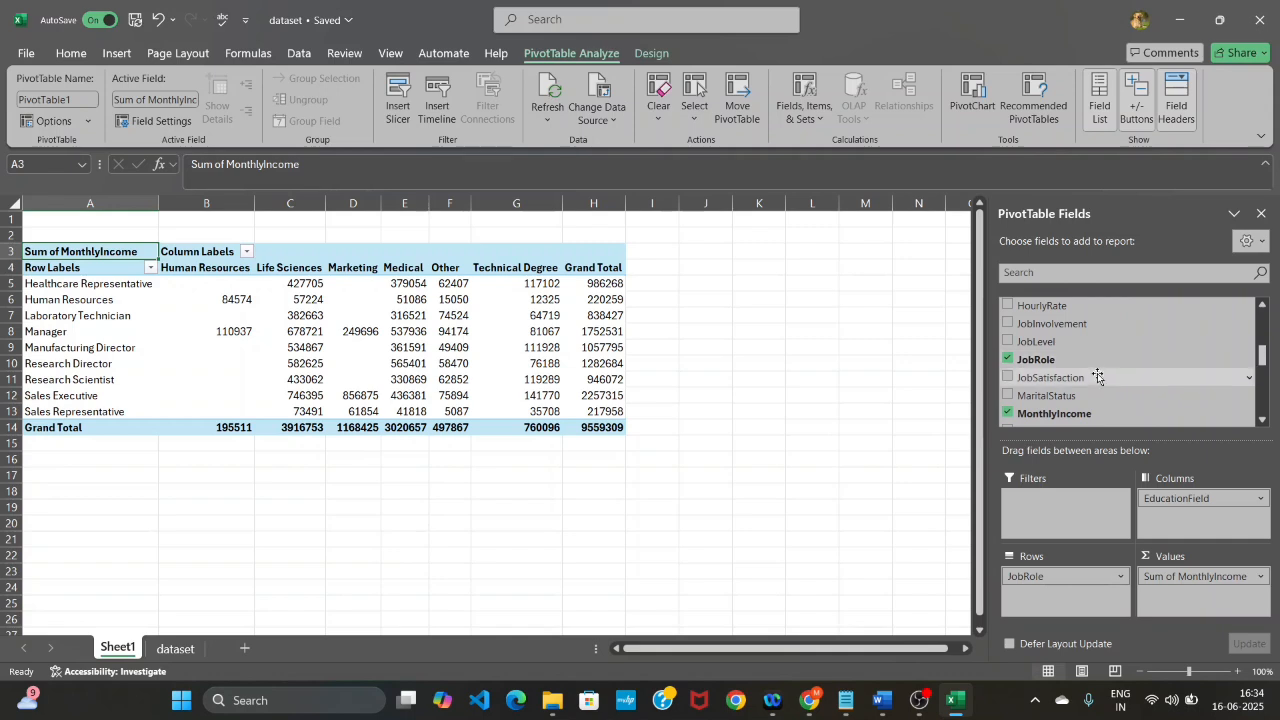
left_click_drag(1096, 378, 1184, 597)
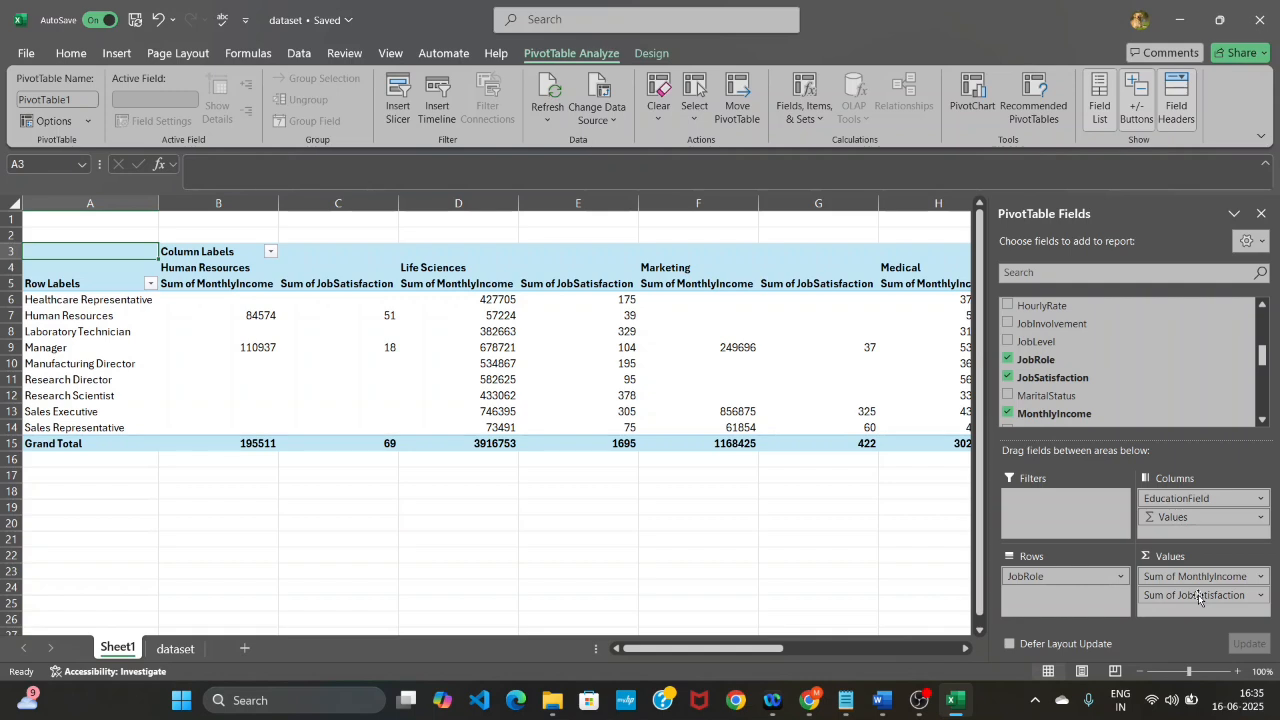
Summarize the JobSatisfaction value field by Average
left_click(1262, 597)
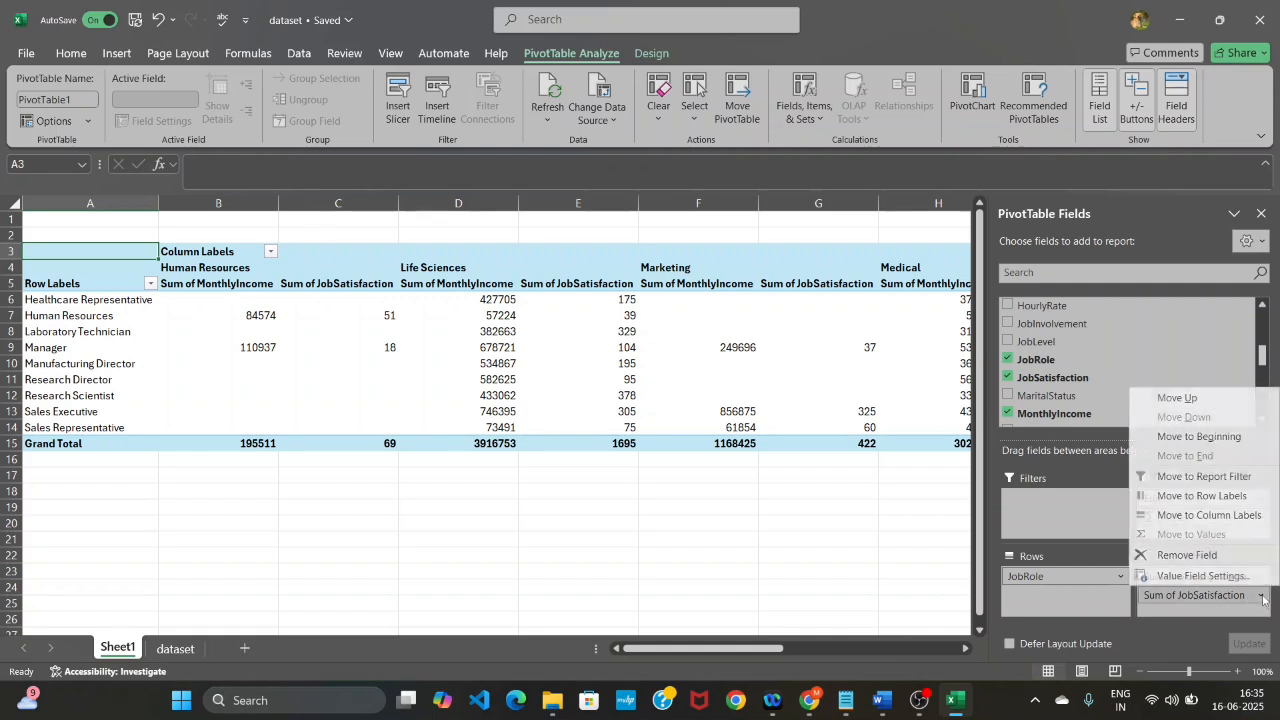
left_click(1165, 578)
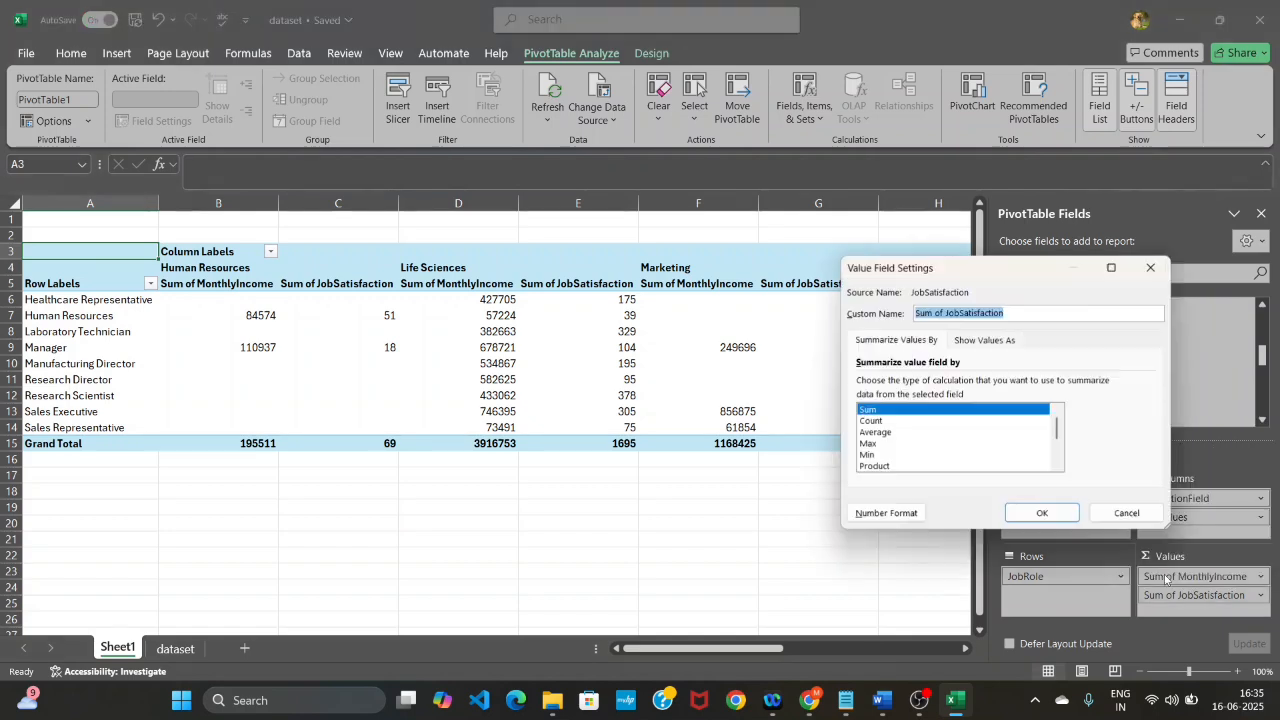
left_click(876, 432)
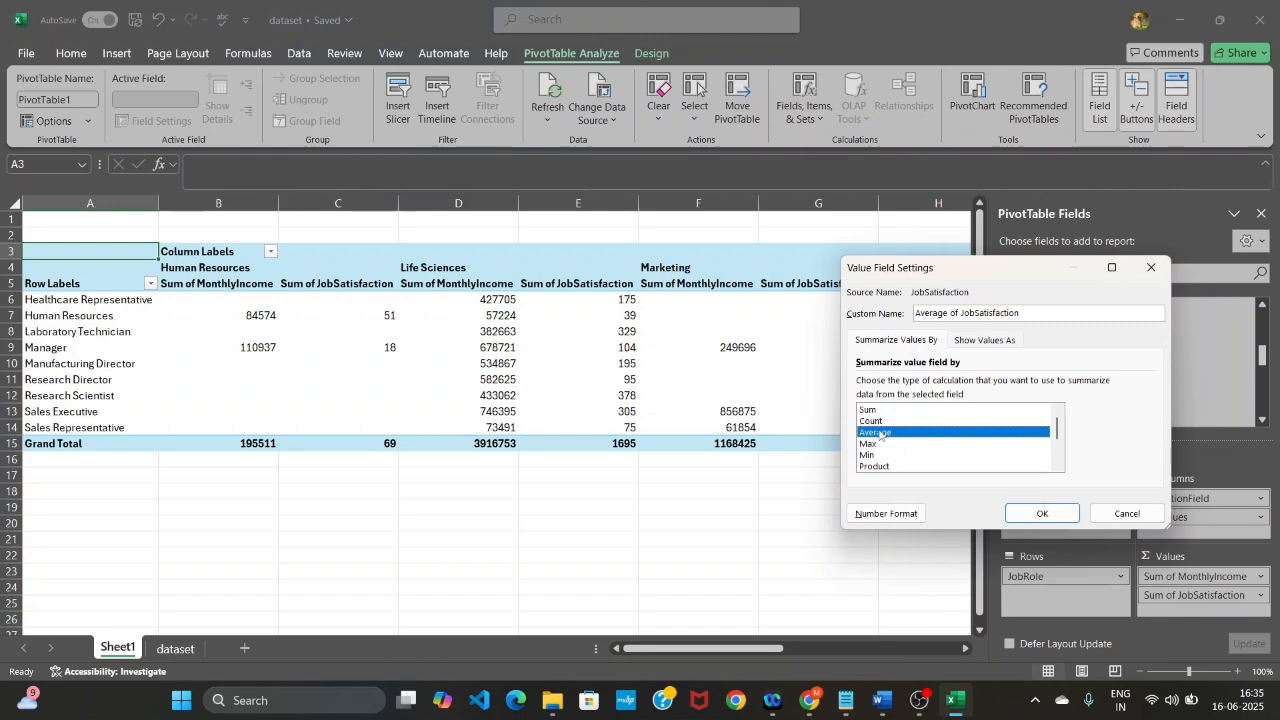
left_click(1041, 513)
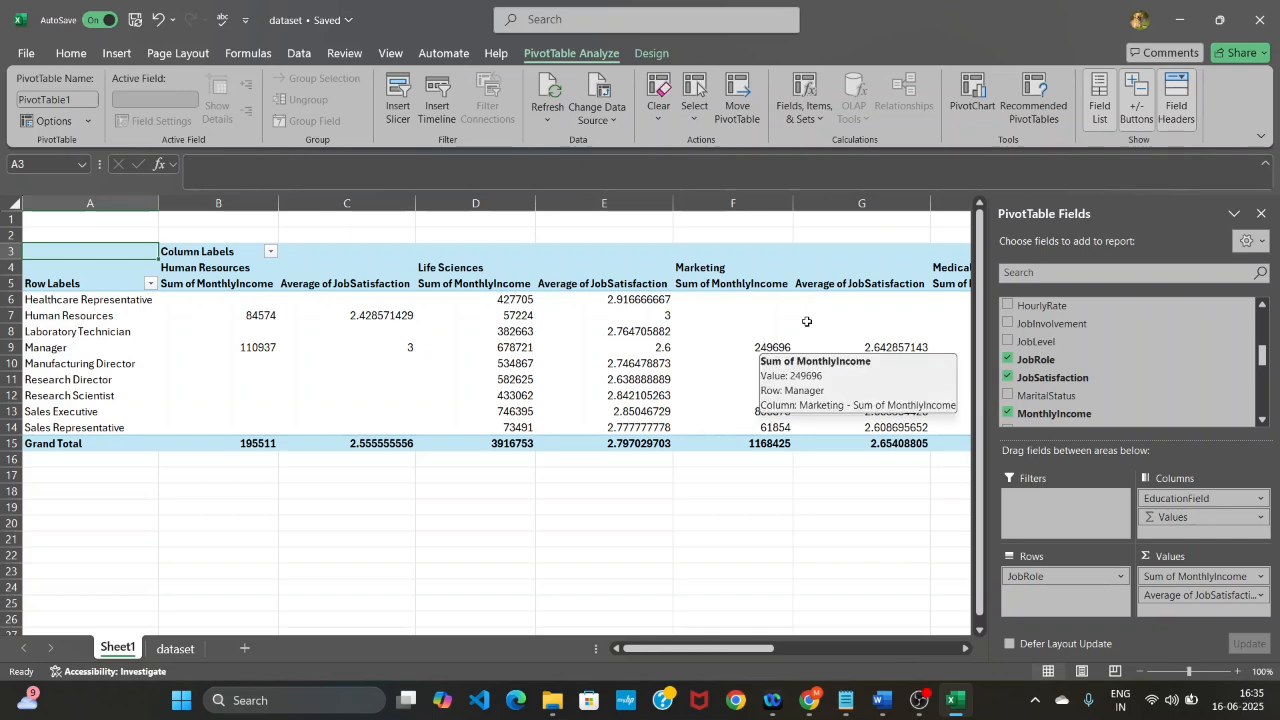
Insert a Stacked Column PivotChart from the PivotTable and hide all field buttons on the chart
left_click(970, 118)
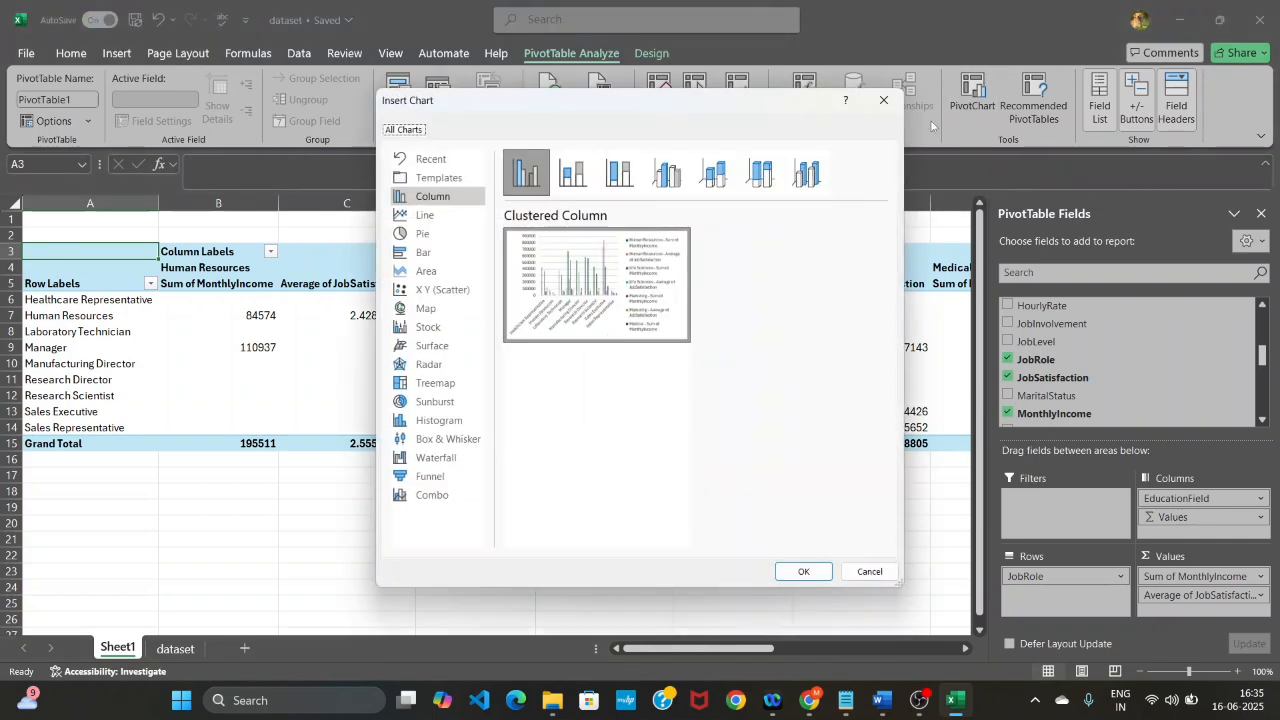
mouse_move(645, 277)
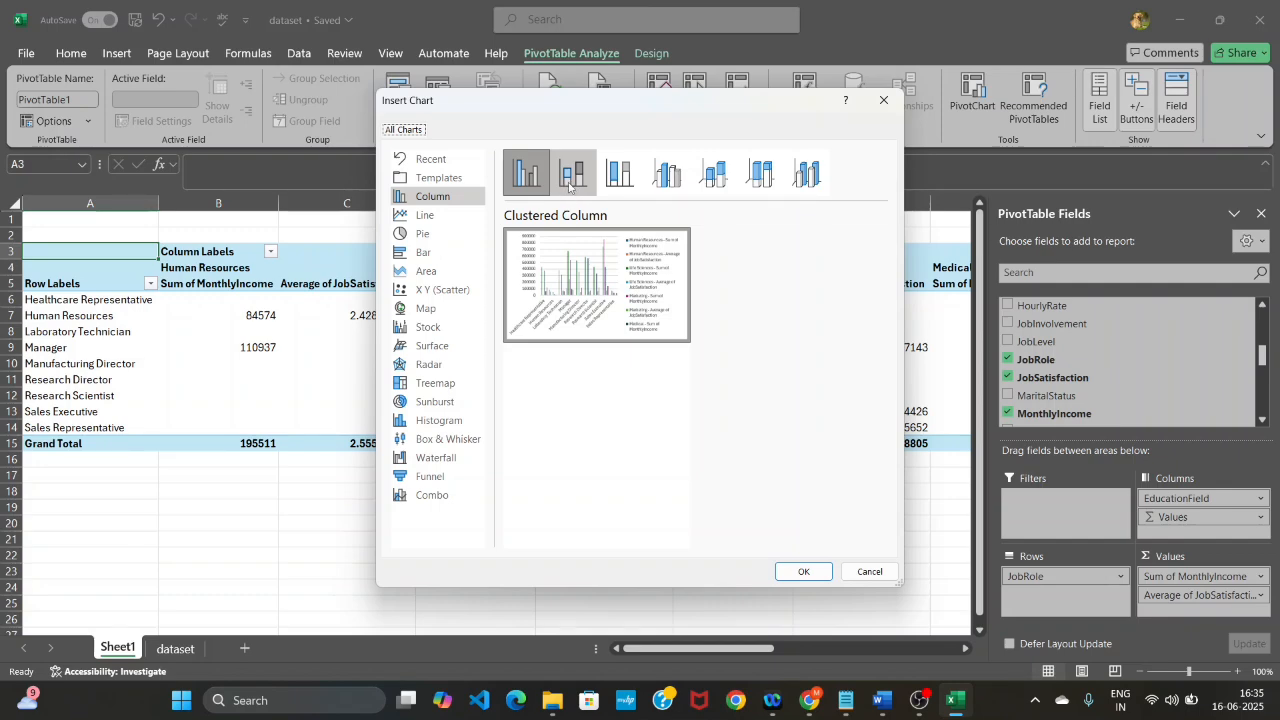
left_click(570, 180)
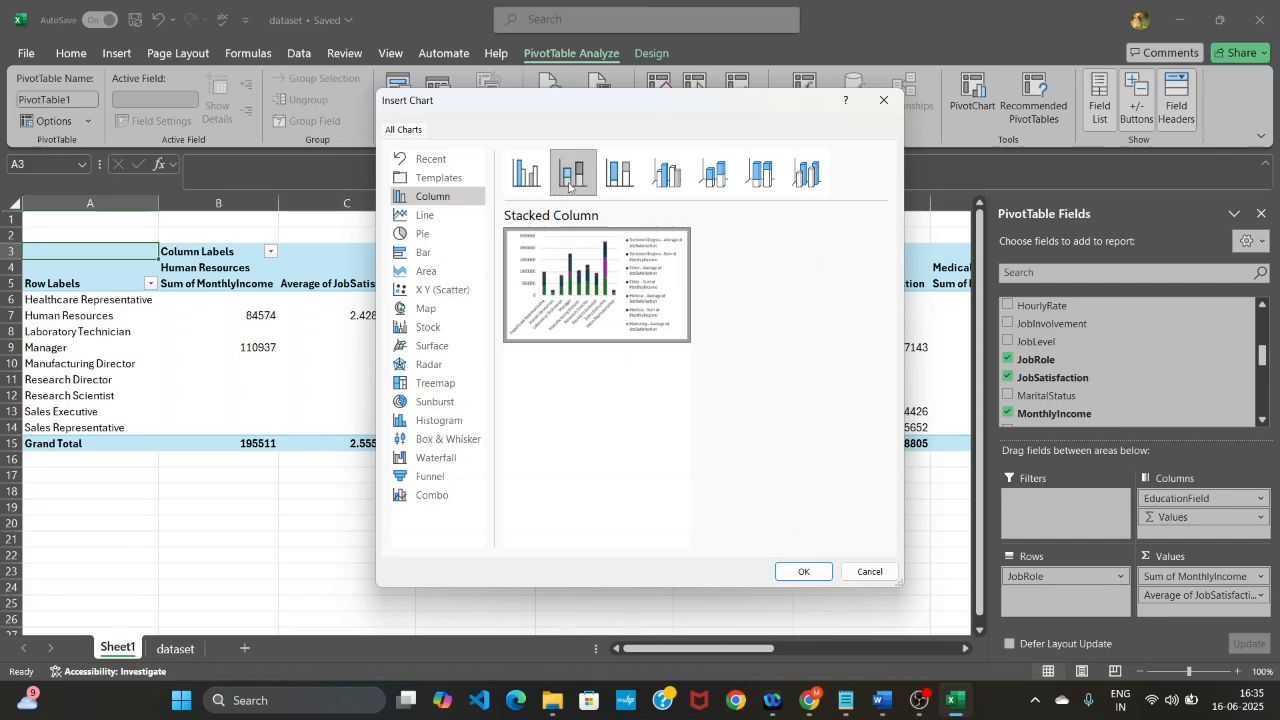
left_click(803, 572)
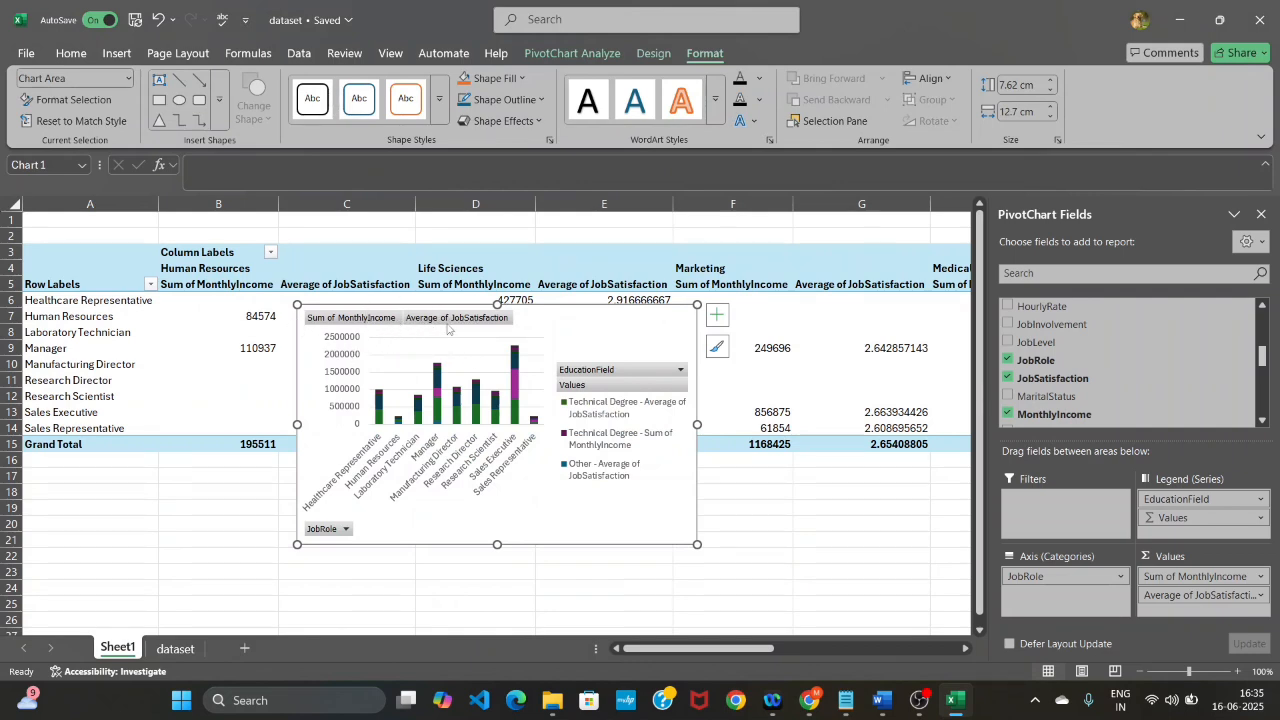
right_click(395, 323)
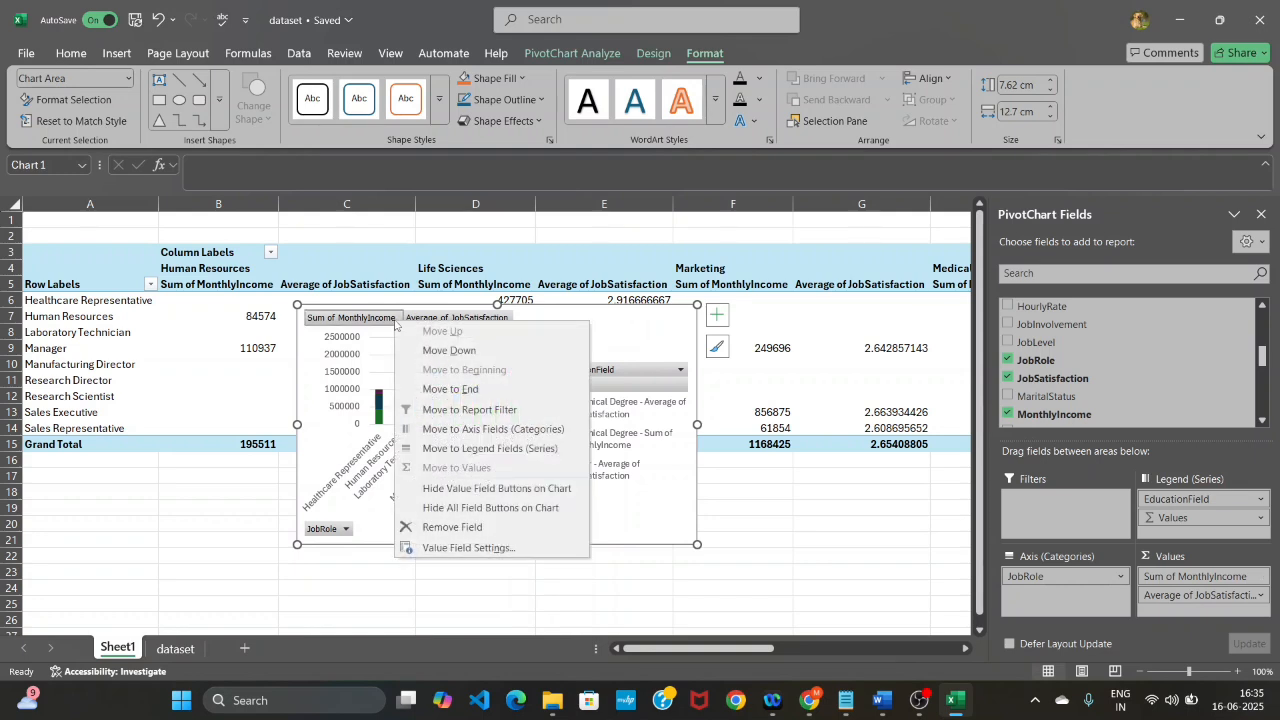
left_click(465, 508)
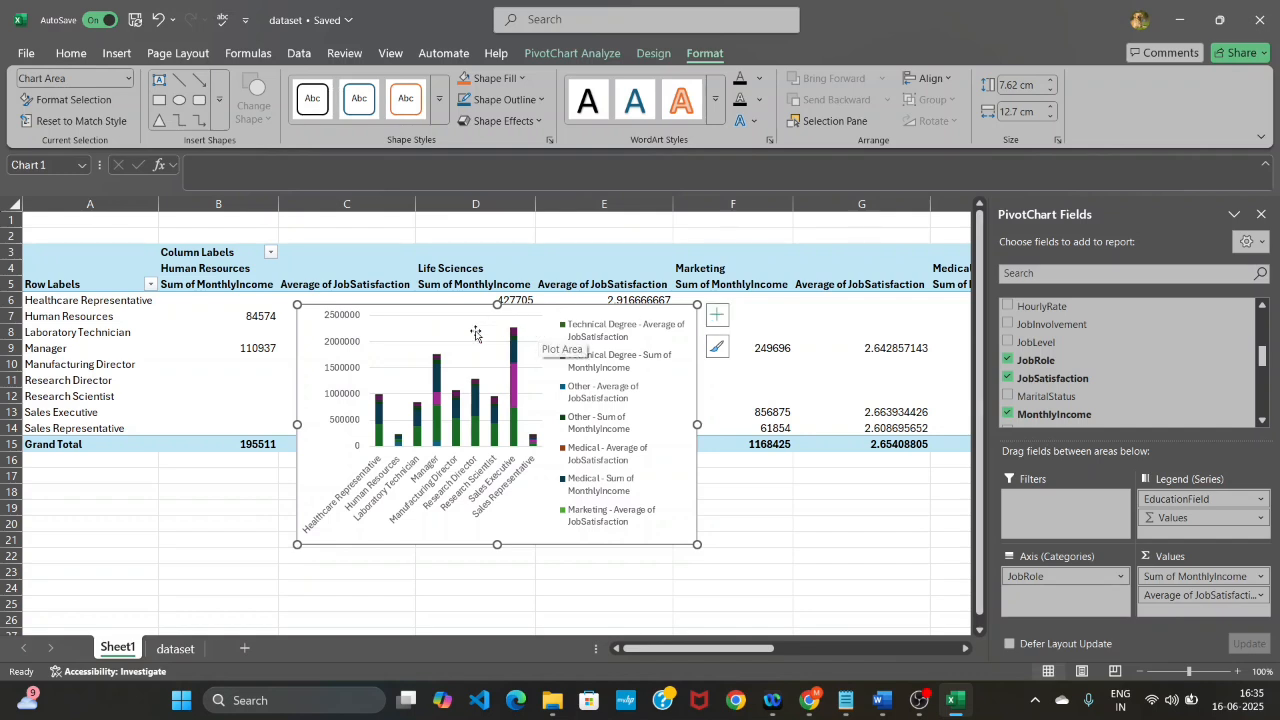
Add a chart title to the PivotChart reading "Monthly income & satisfaction by Role"
left_click(717, 318)
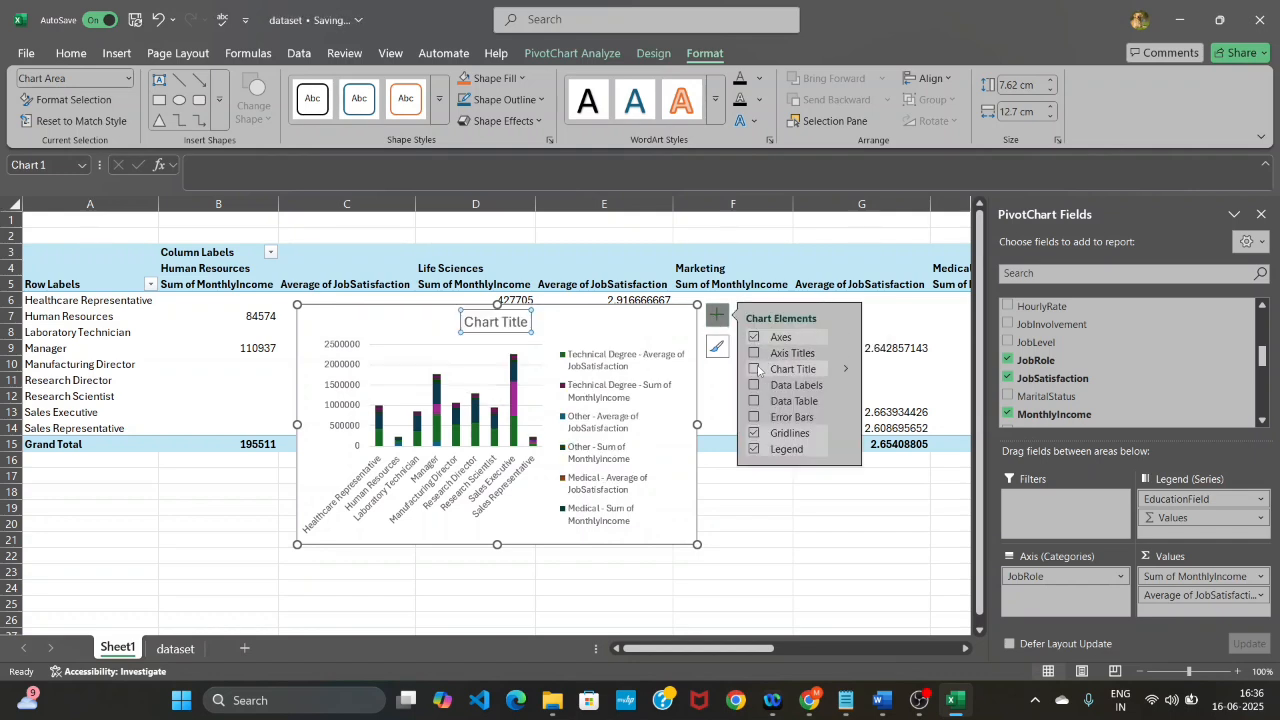
left_click(755, 369)
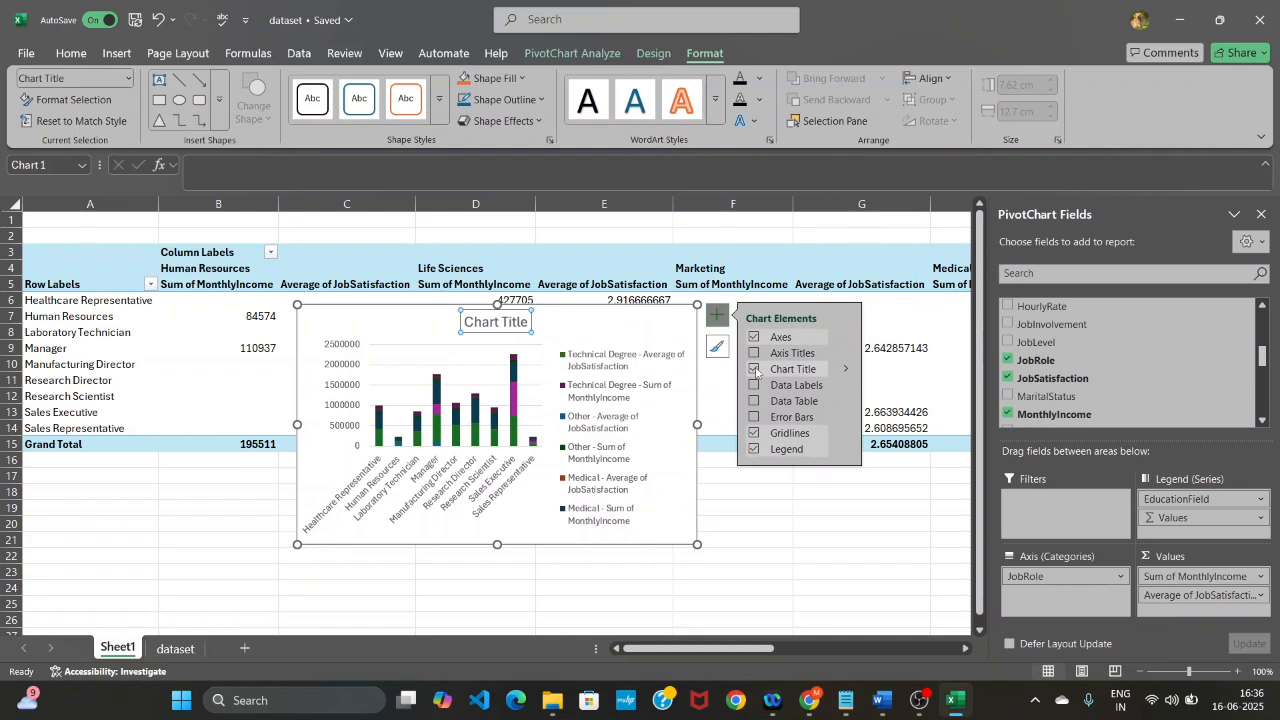
left_click(528, 320)
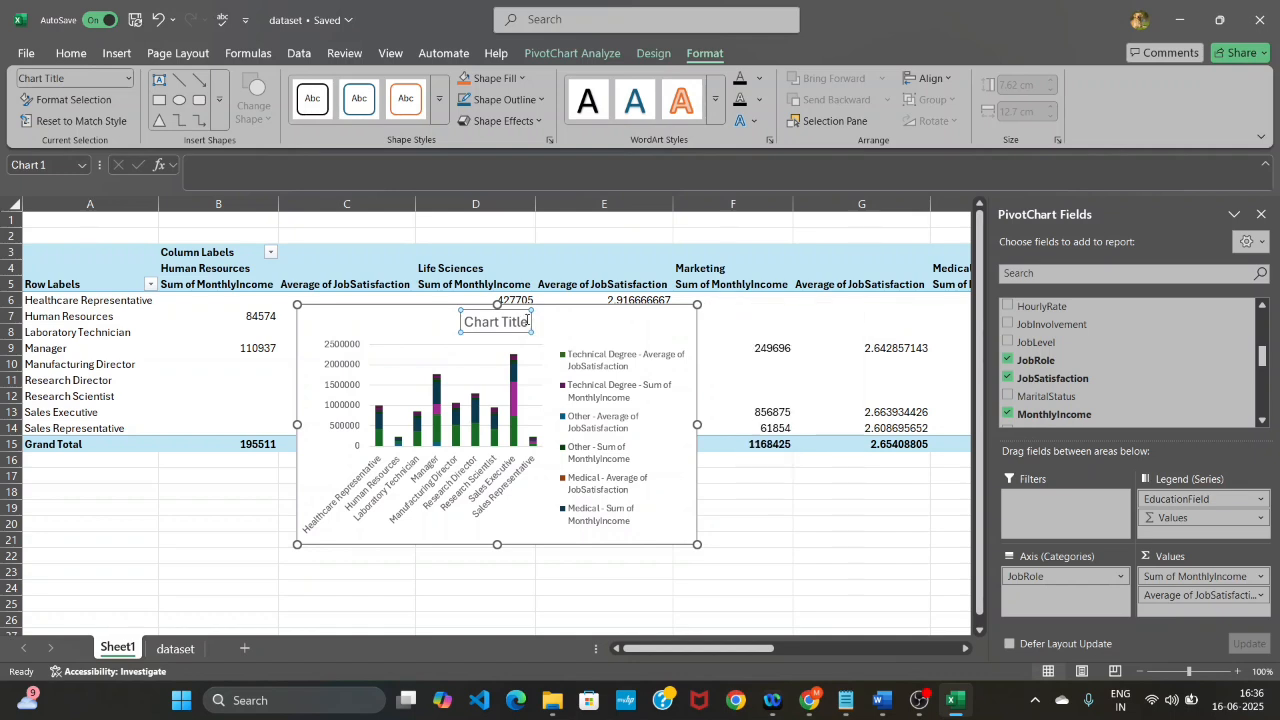
left_click(528, 320)
key("BackSpace")
key("BackSpace")
key("BackSpace")
key("BackSpace")
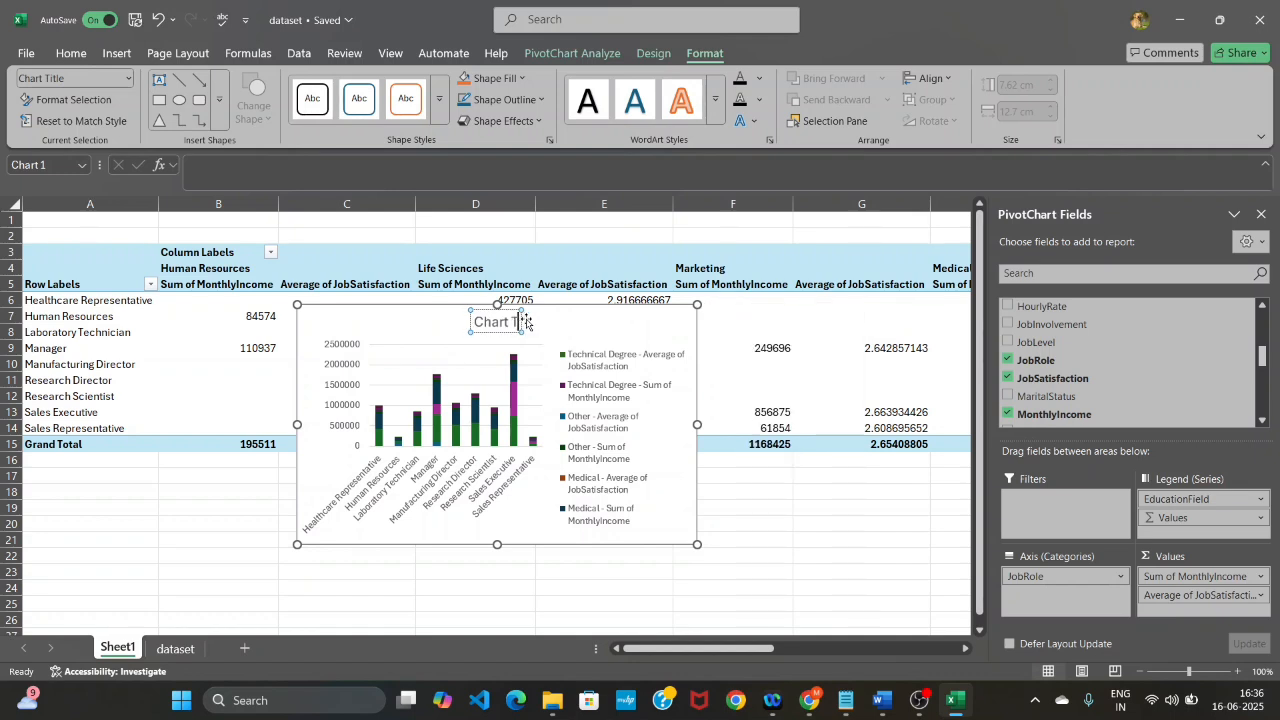
key("BackSpace")
key("BackSpace")
key("BackSpace")
key("BackSpace")
key("BackSpace")
key("BackSpace")
key("BackSpace")
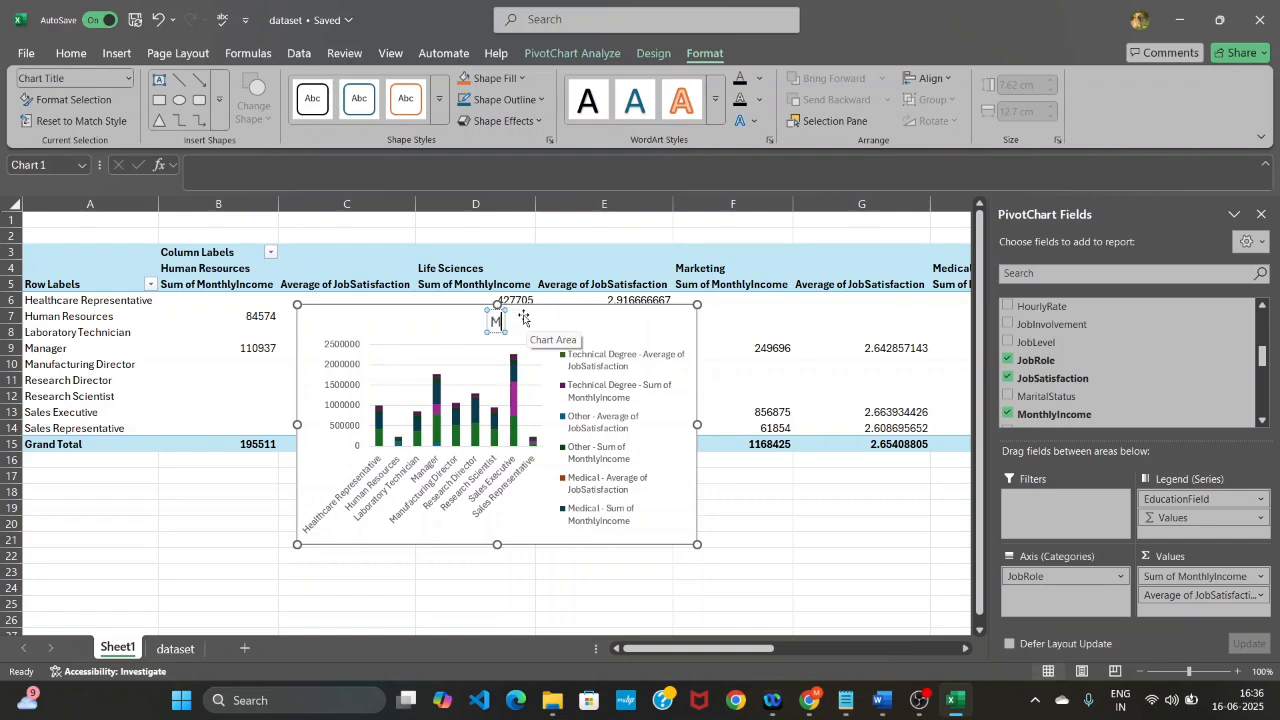
type("onth")
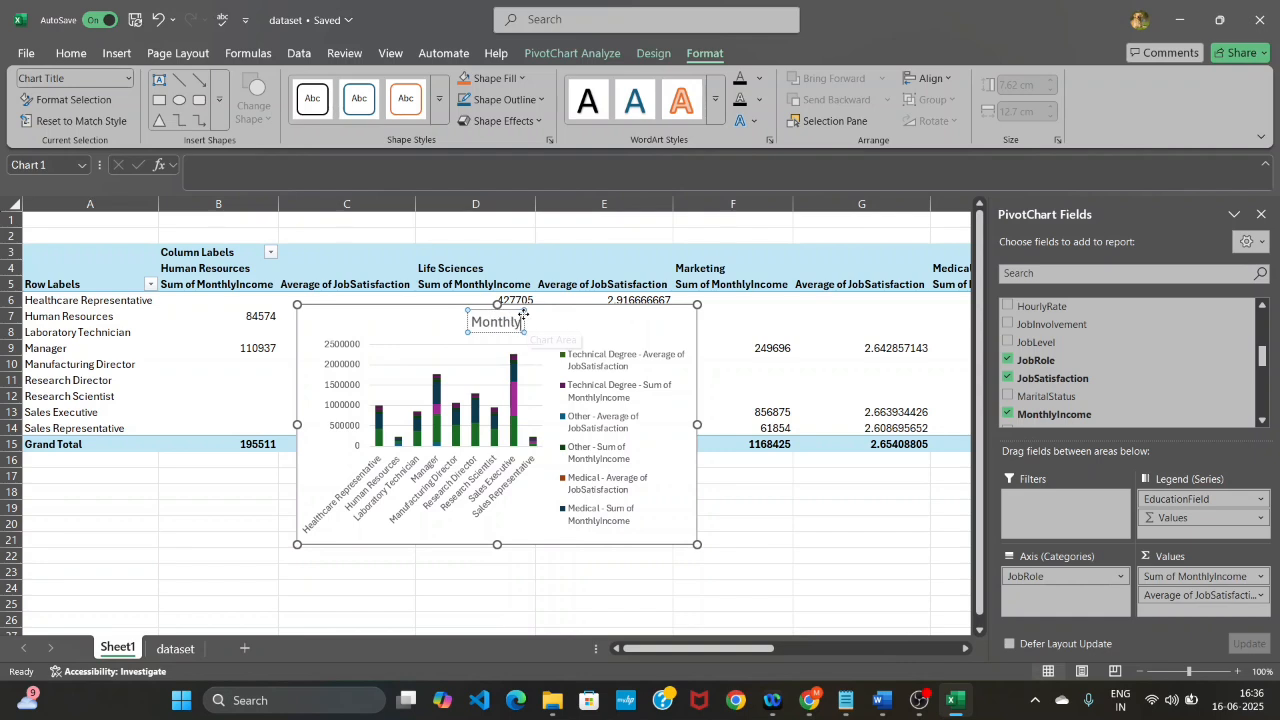
type("ly")
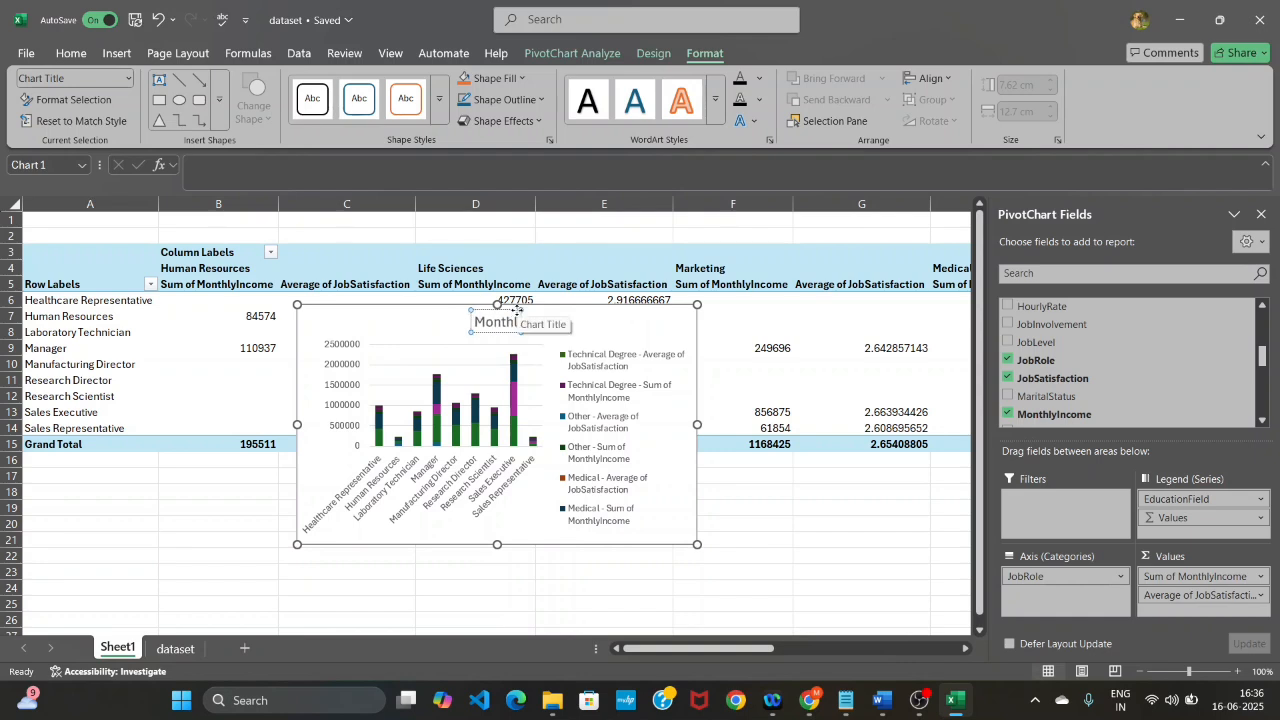
type(" inc")
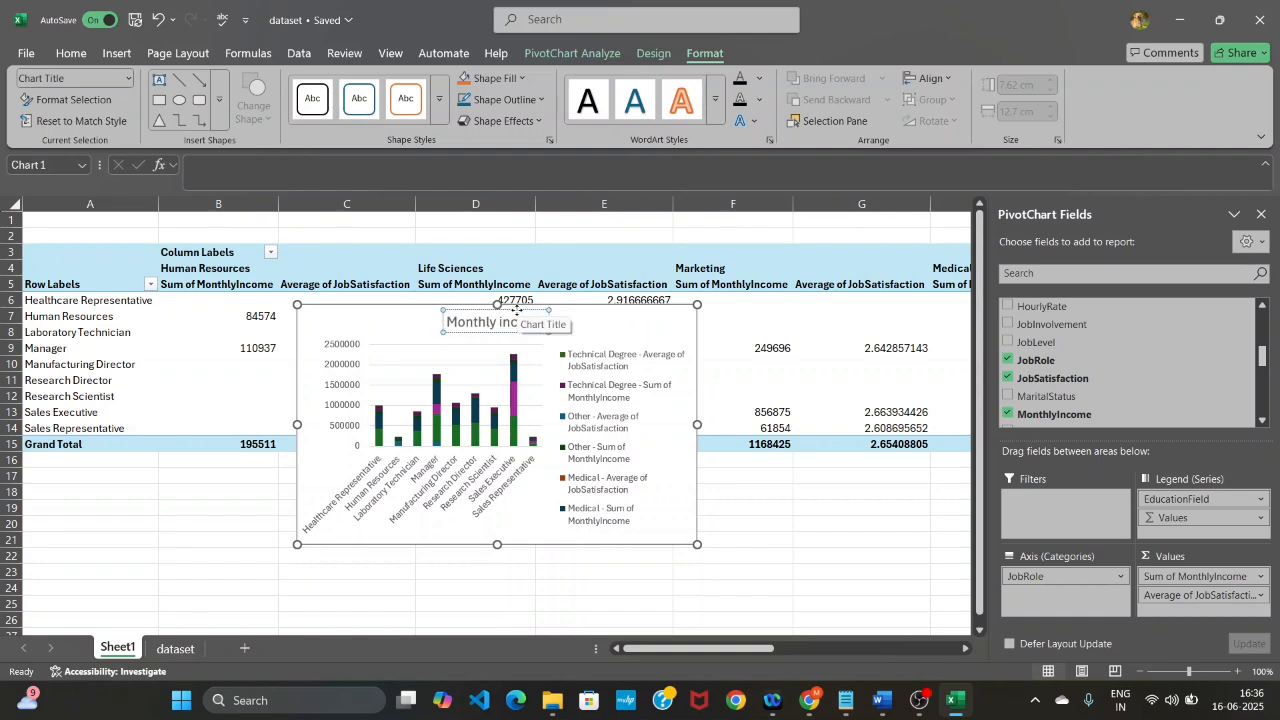
type("o")
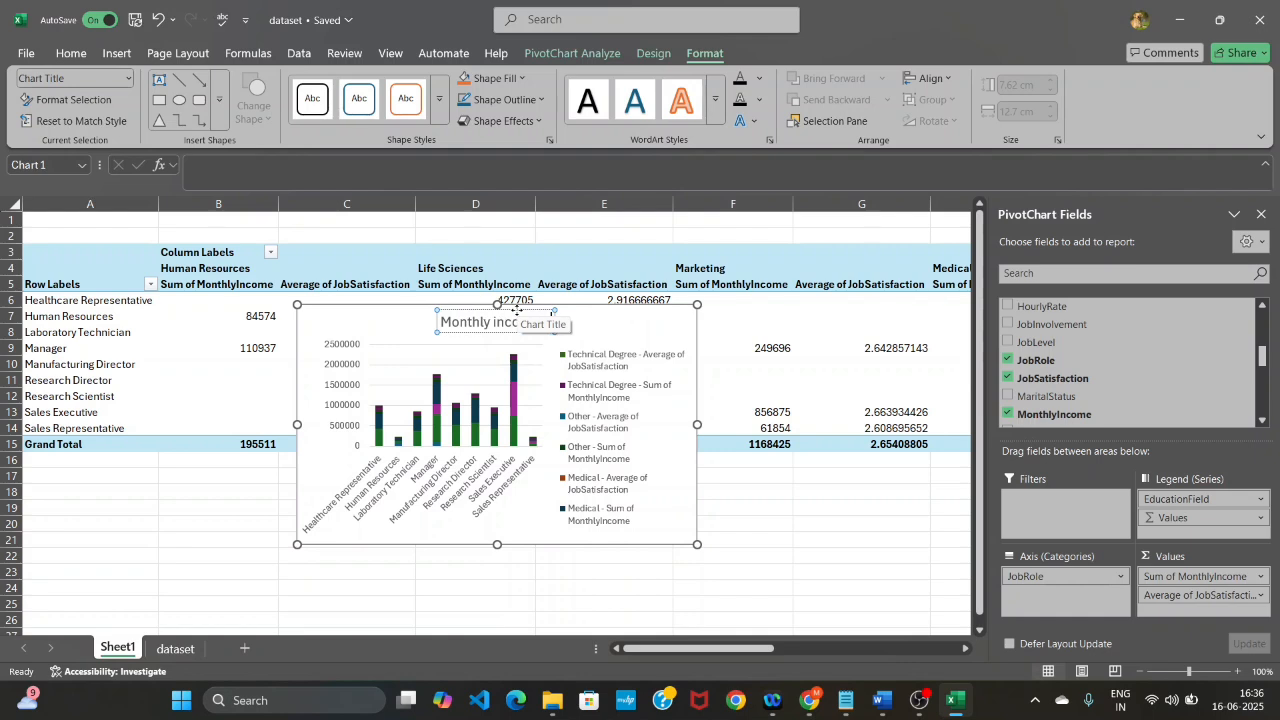
type("me & sat")
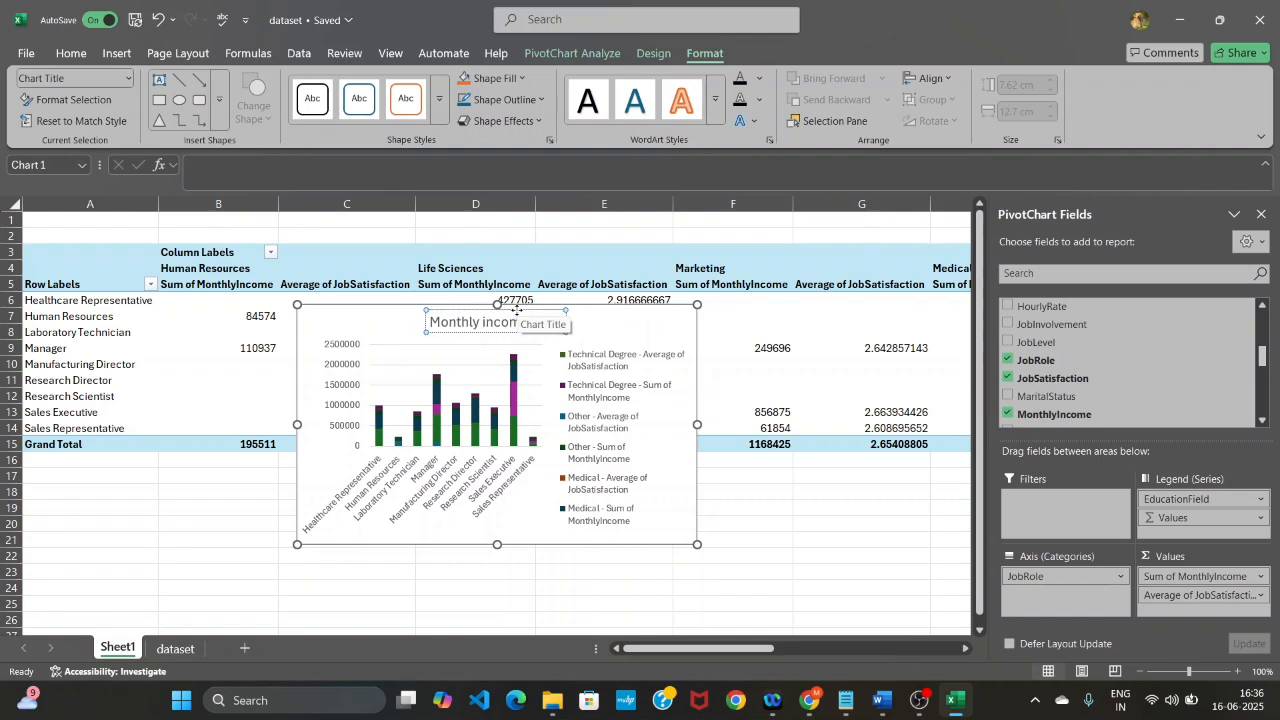
type("isfac")
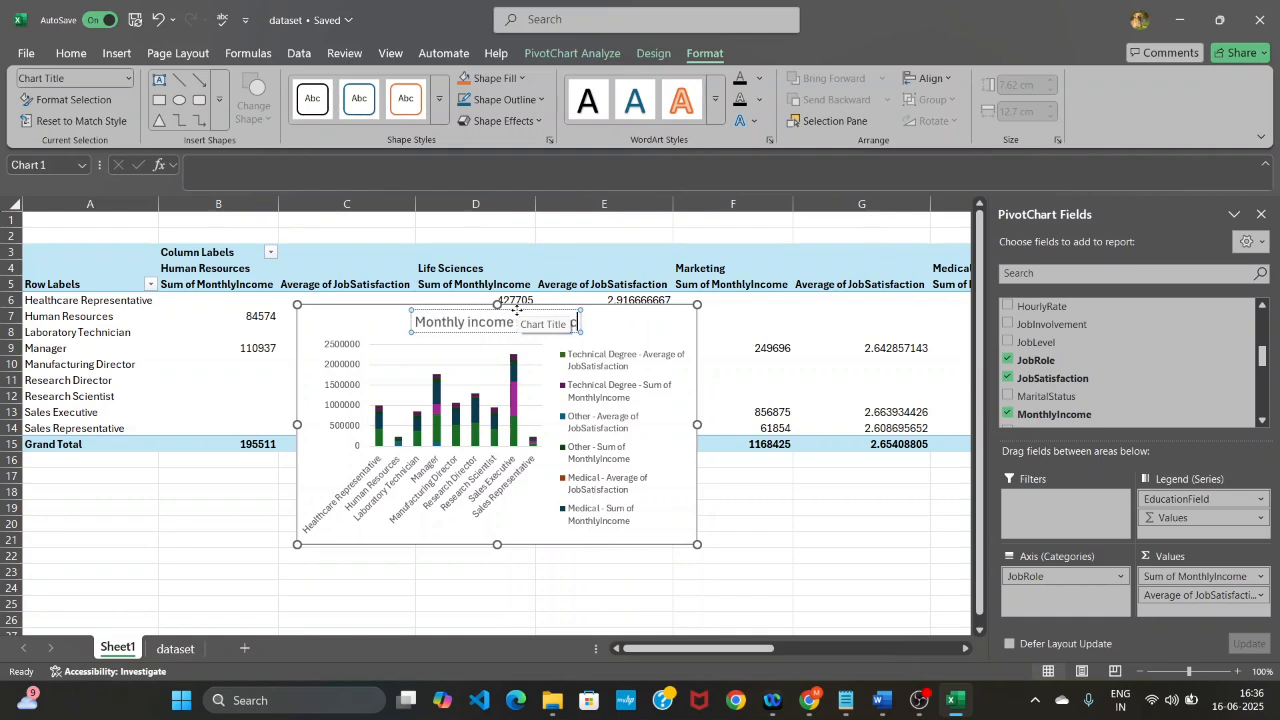
type("tion by")
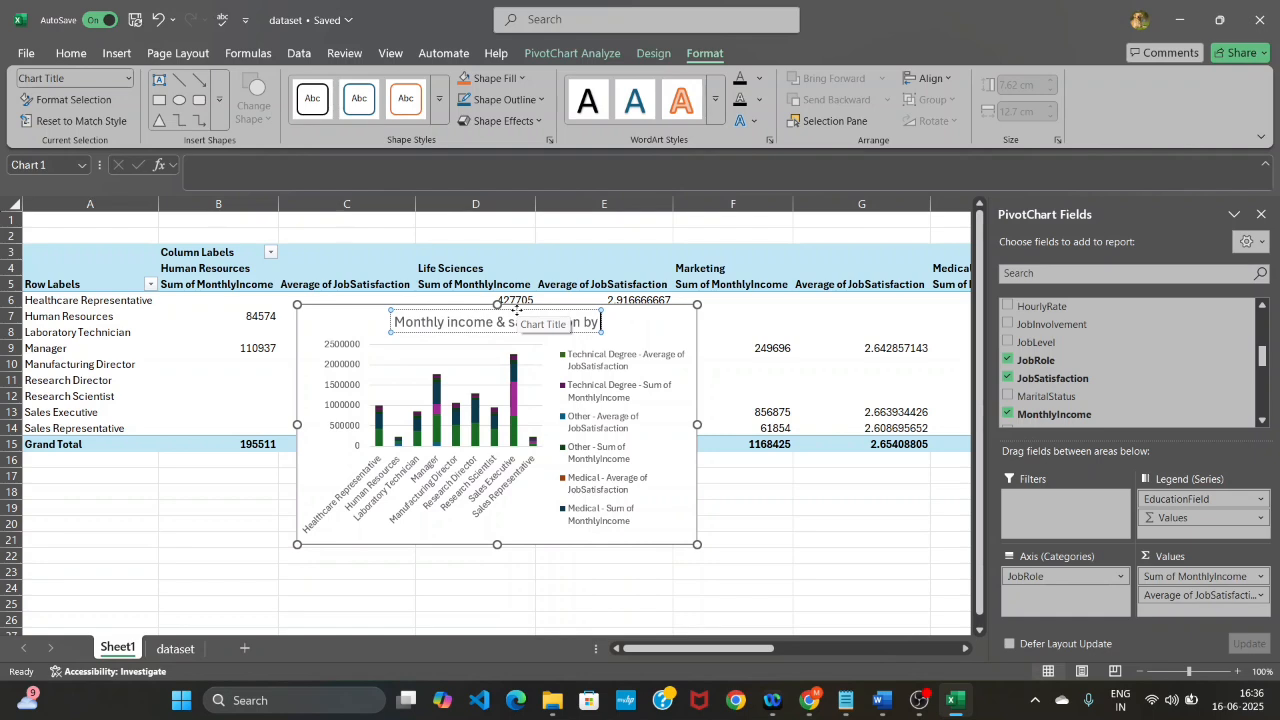
type(" Role")
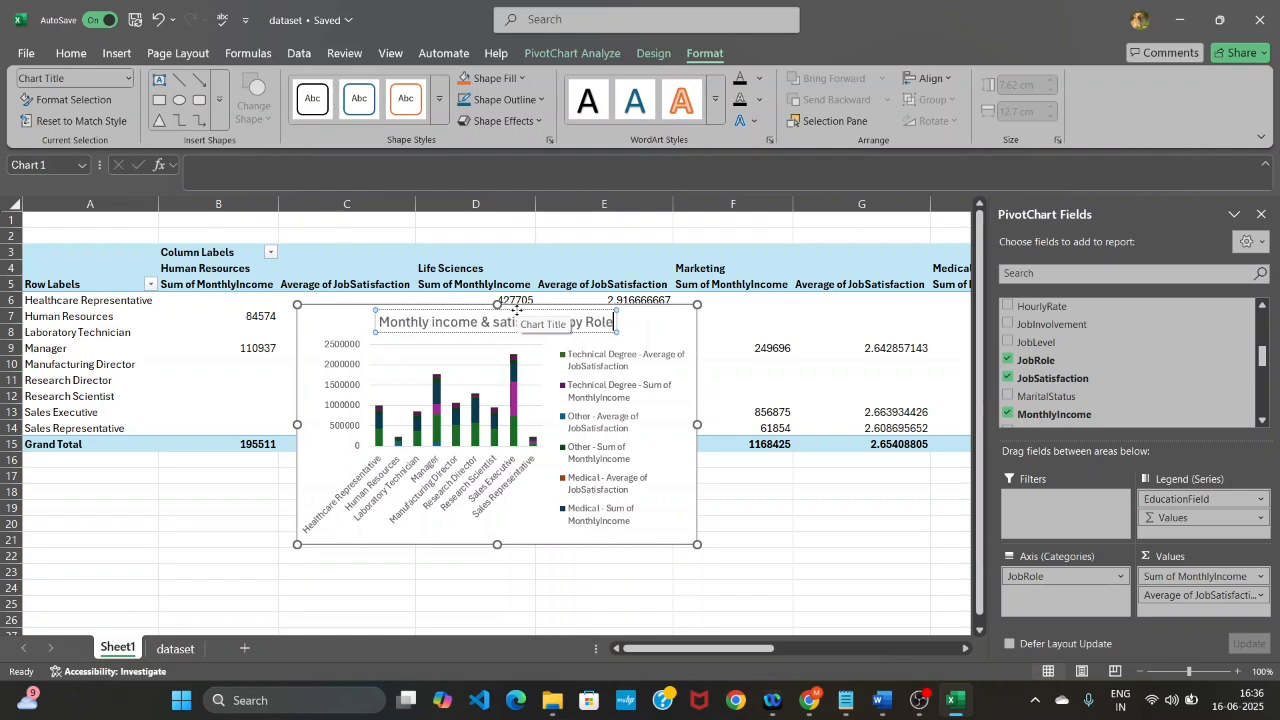
left_click(670, 334)
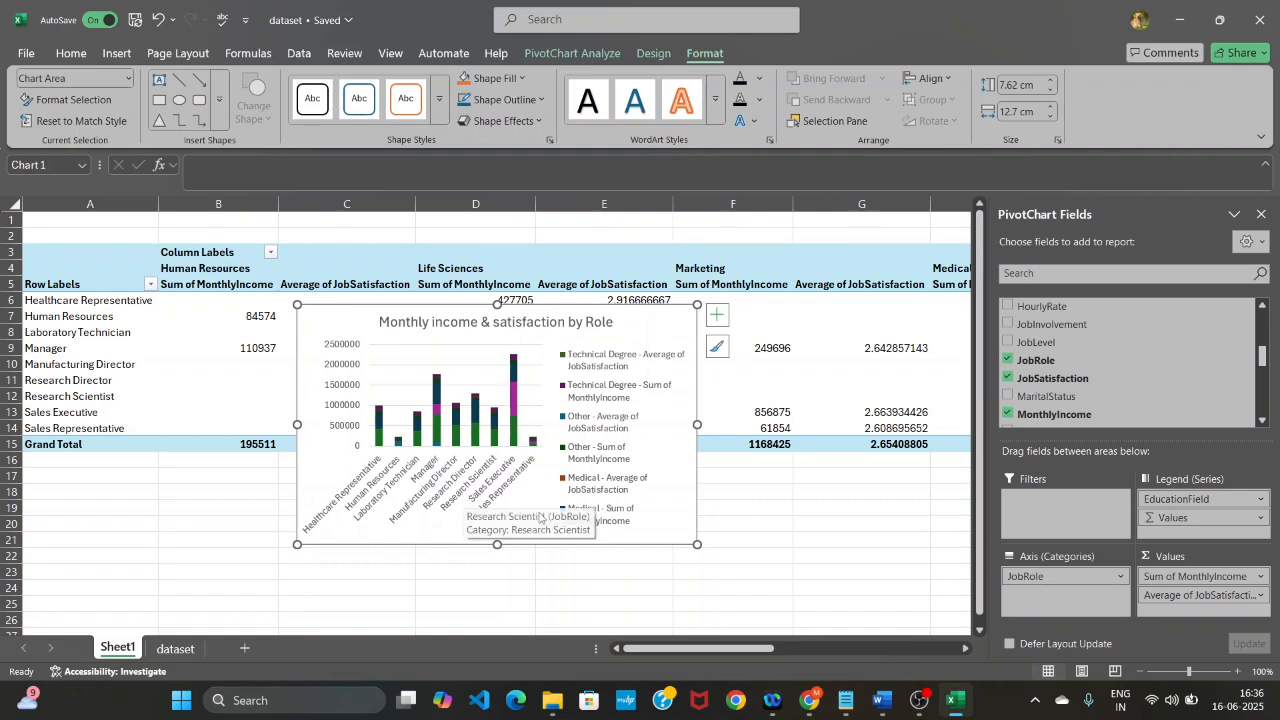
Add a new worksheet to the dataset workbook and rename it "dashboard"
left_click(882, 700)
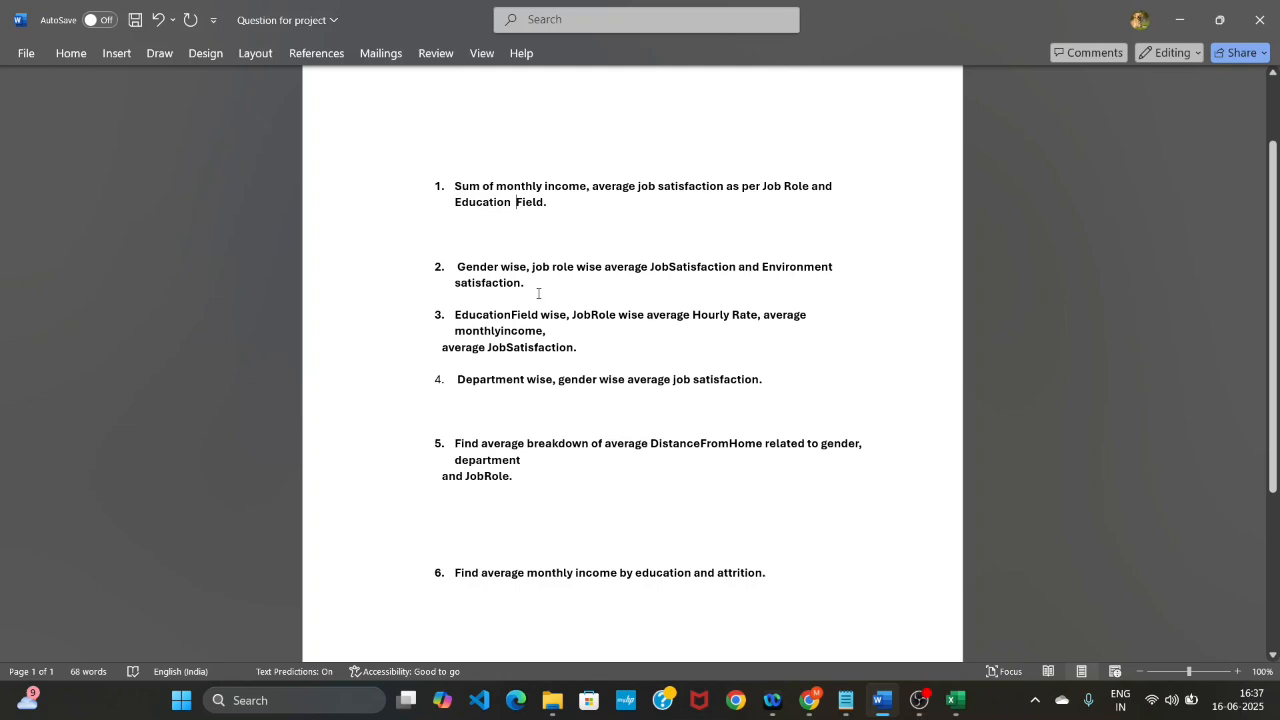
left_click(955, 700)
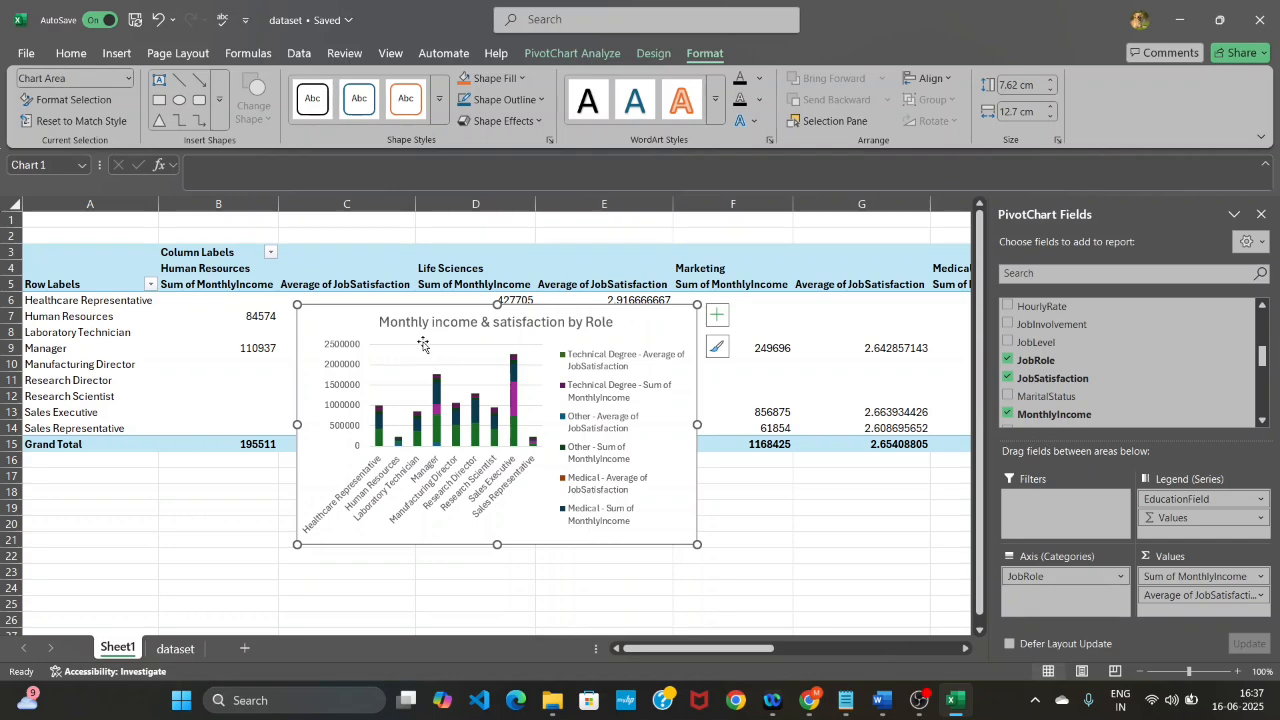
left_click(244, 649)
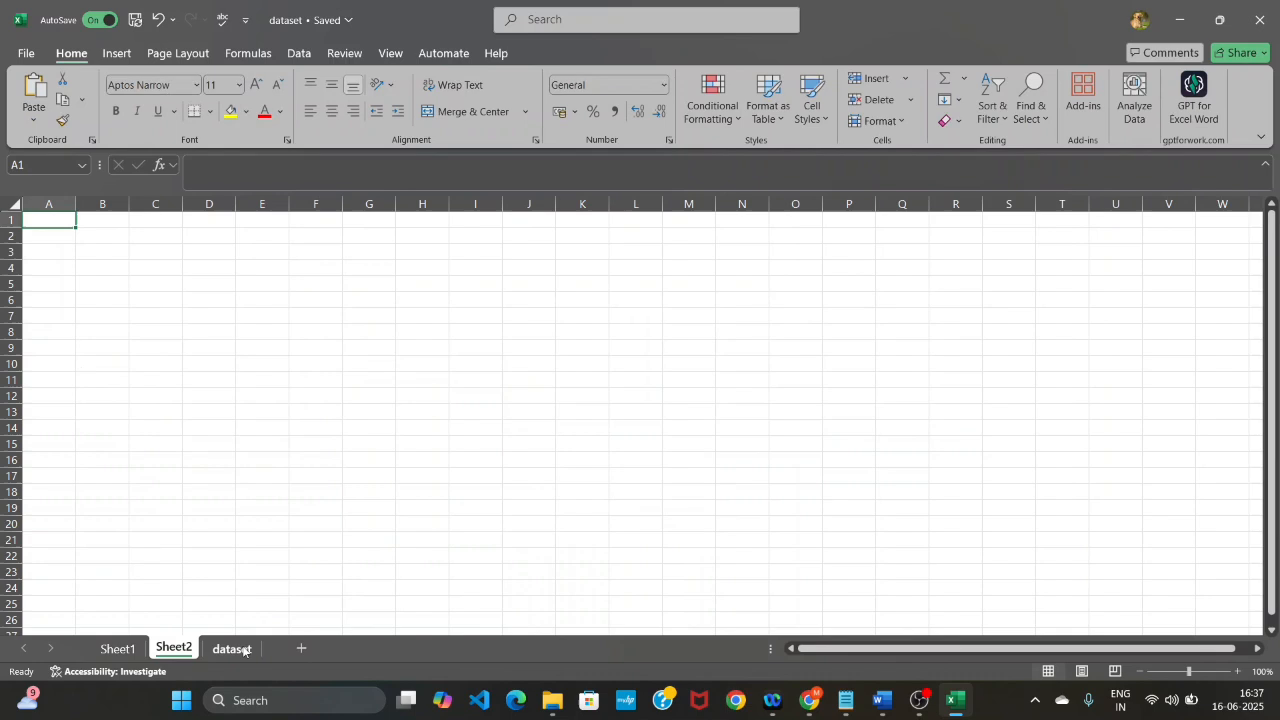
right_click(172, 648)
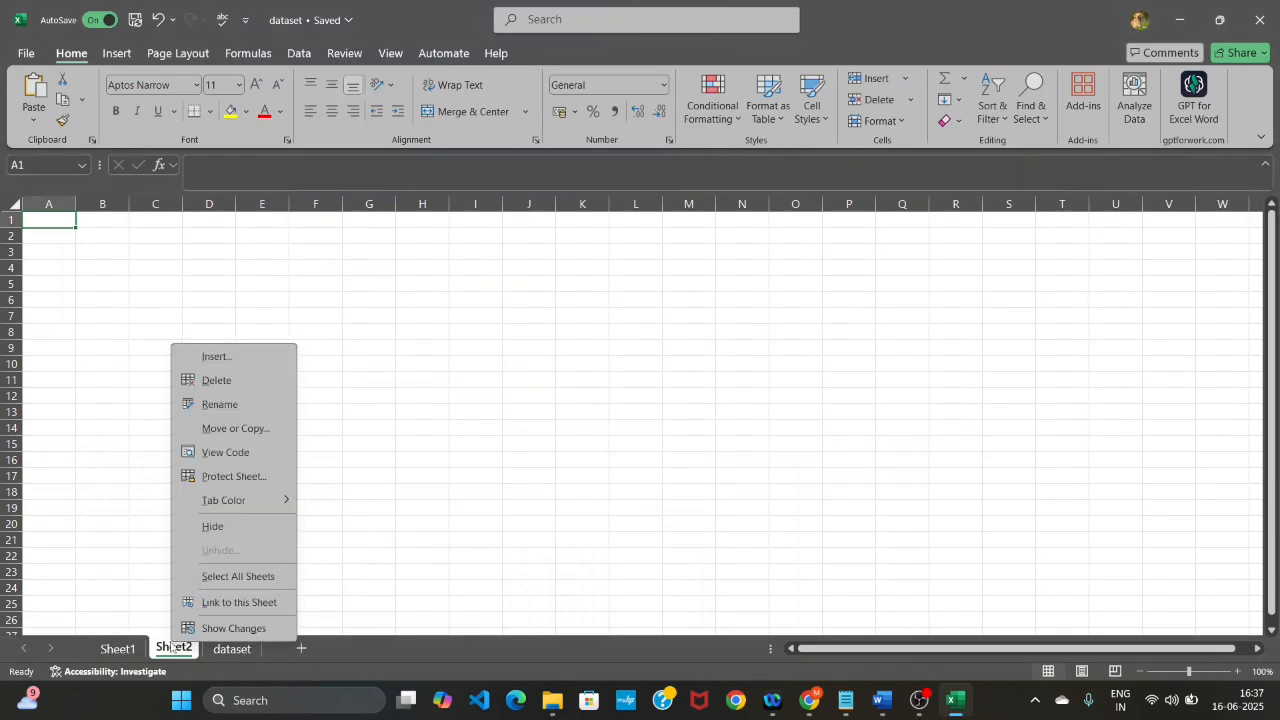
left_click(213, 405)
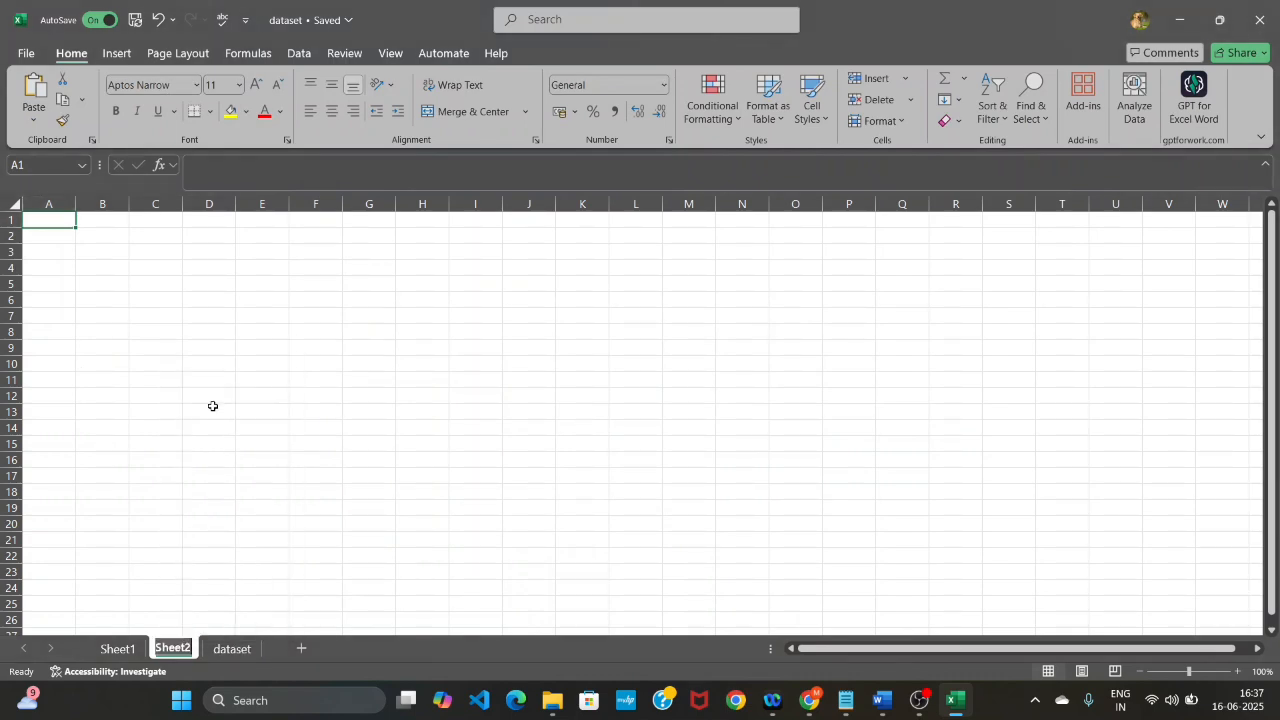
type("dash")
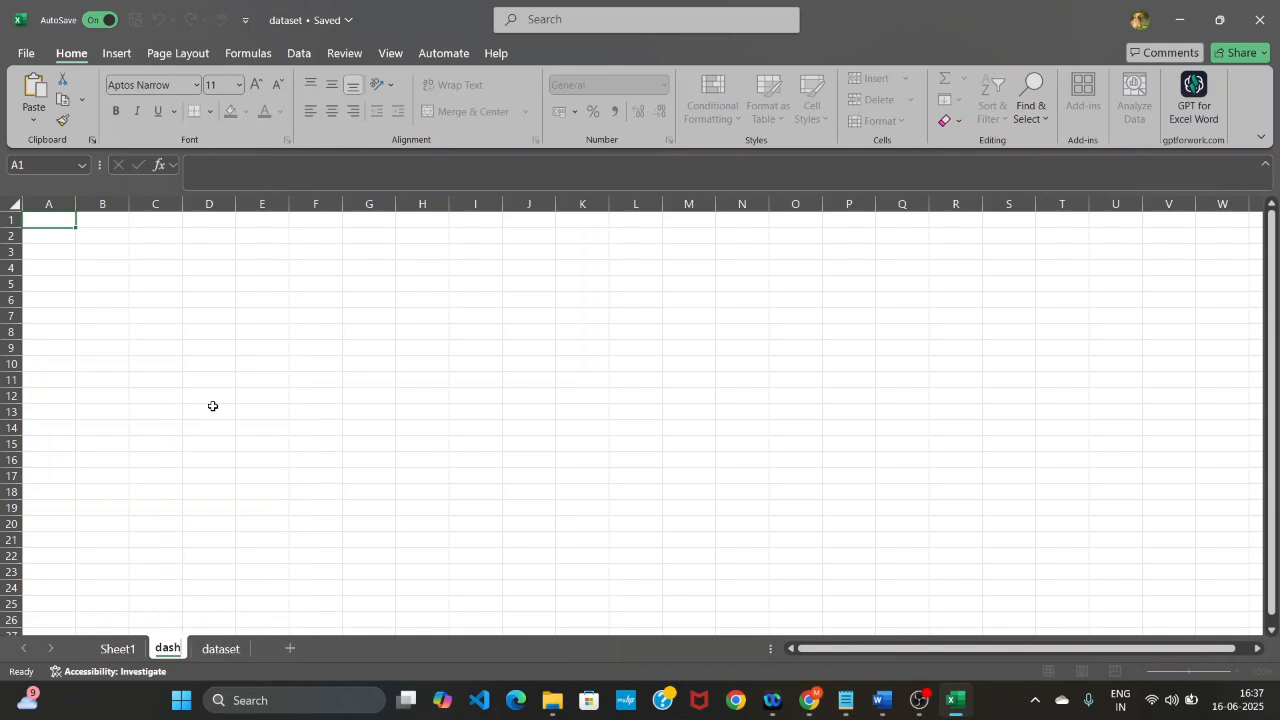
type("board")
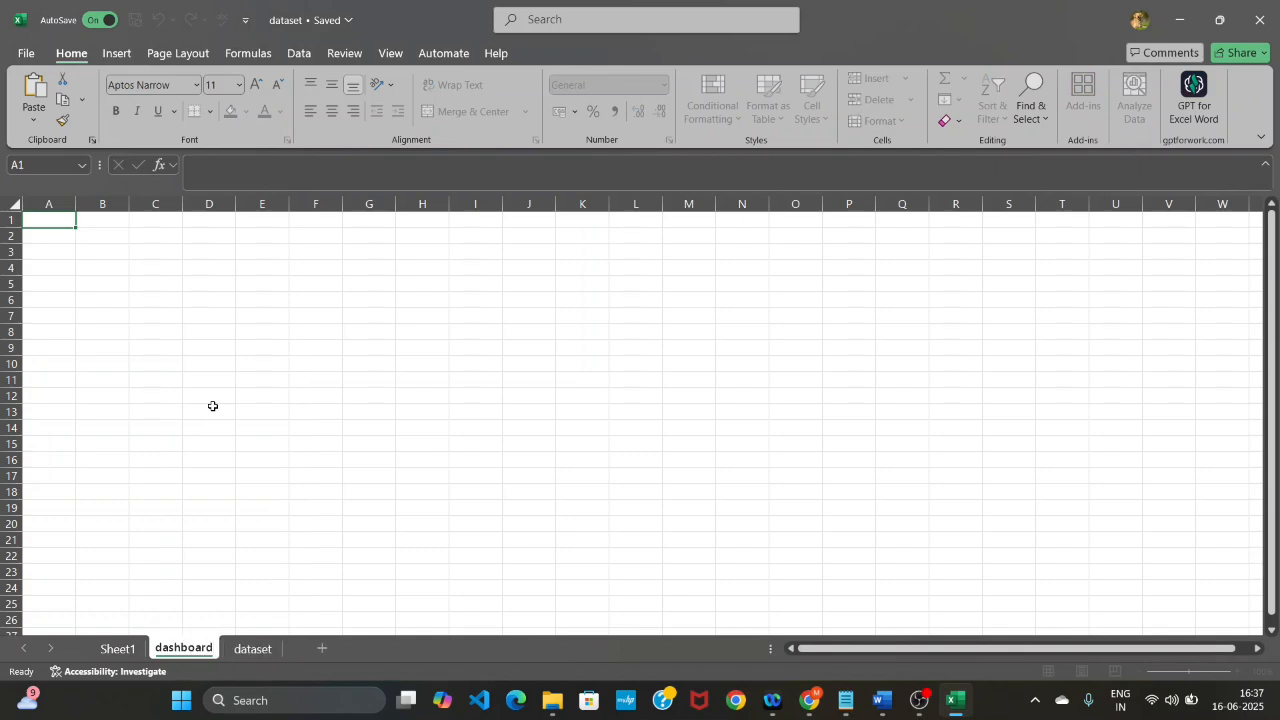
key("Return")
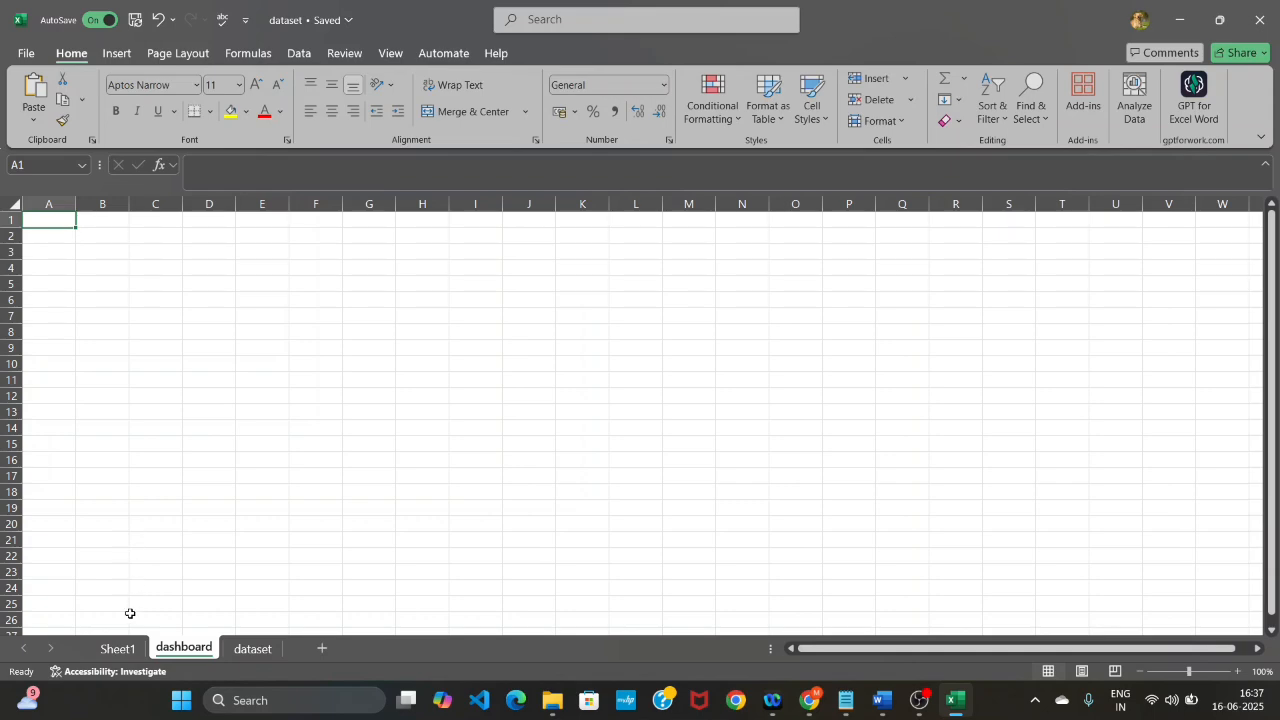
Copy the monthly income and satisfaction PivotChart from Sheet1 and paste it into the dashboard sheet at cell D5
left_click(117, 648)
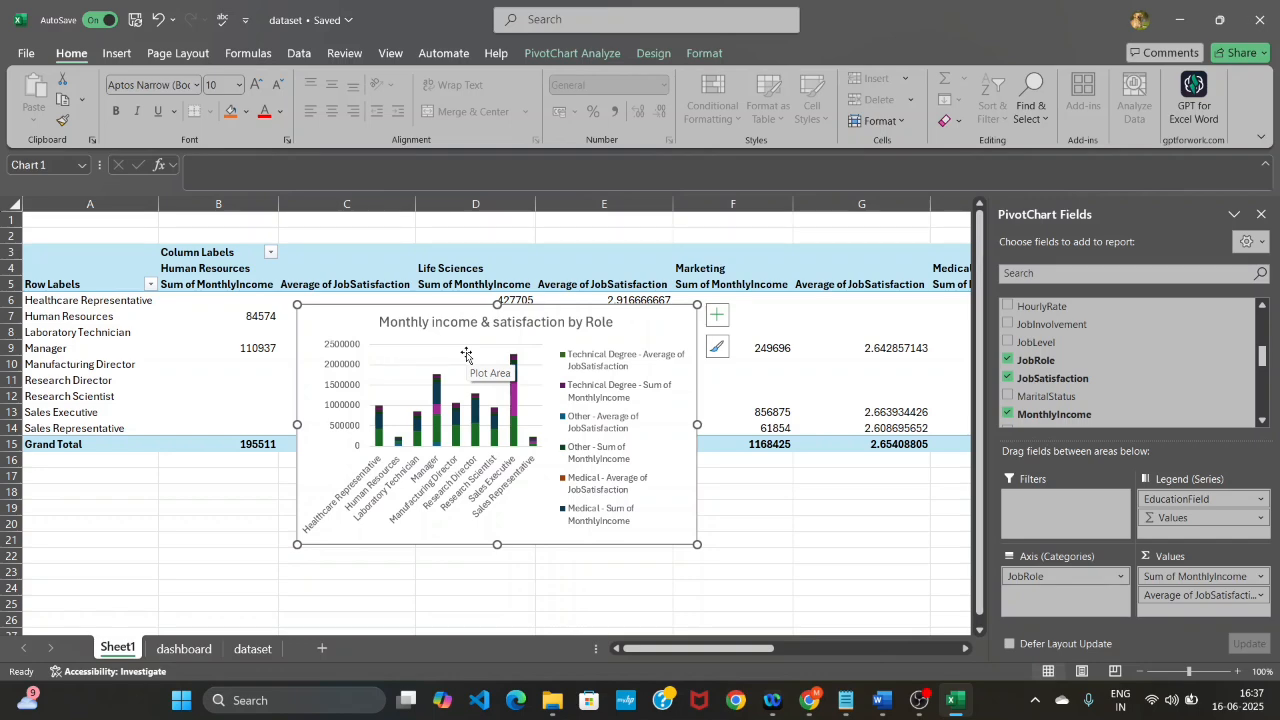
left_click(264, 654)
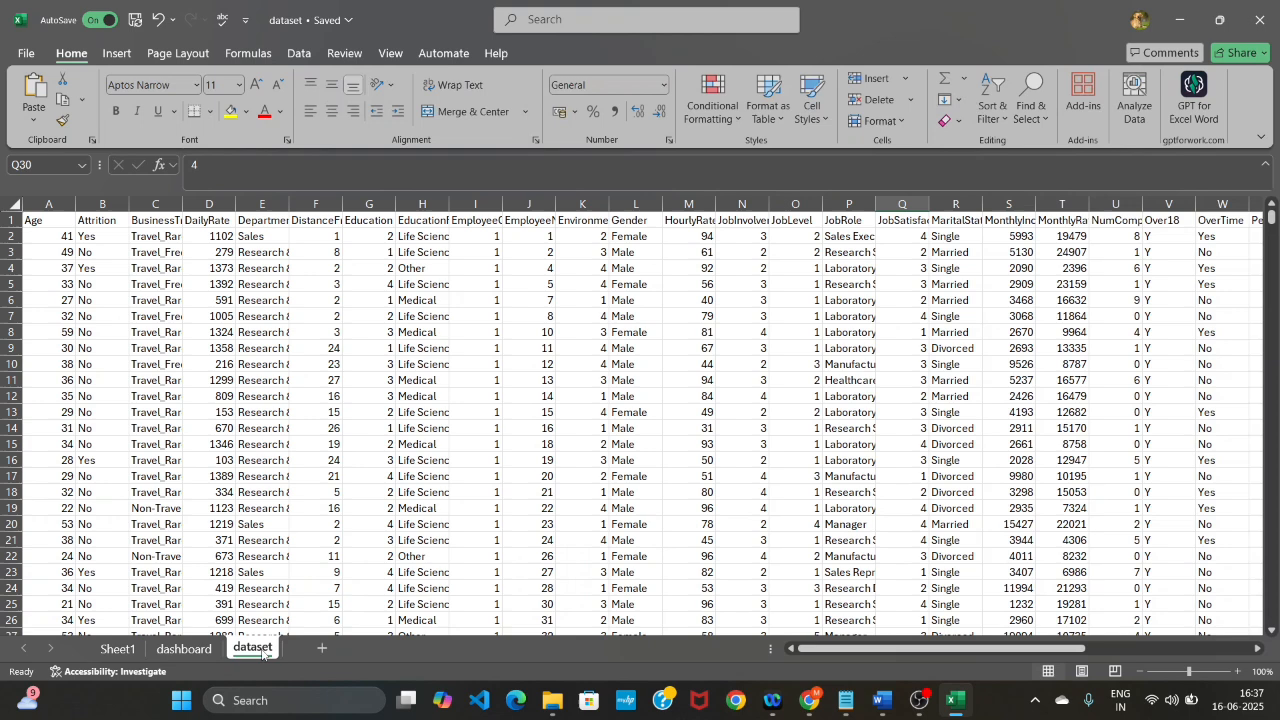
left_click(203, 652)
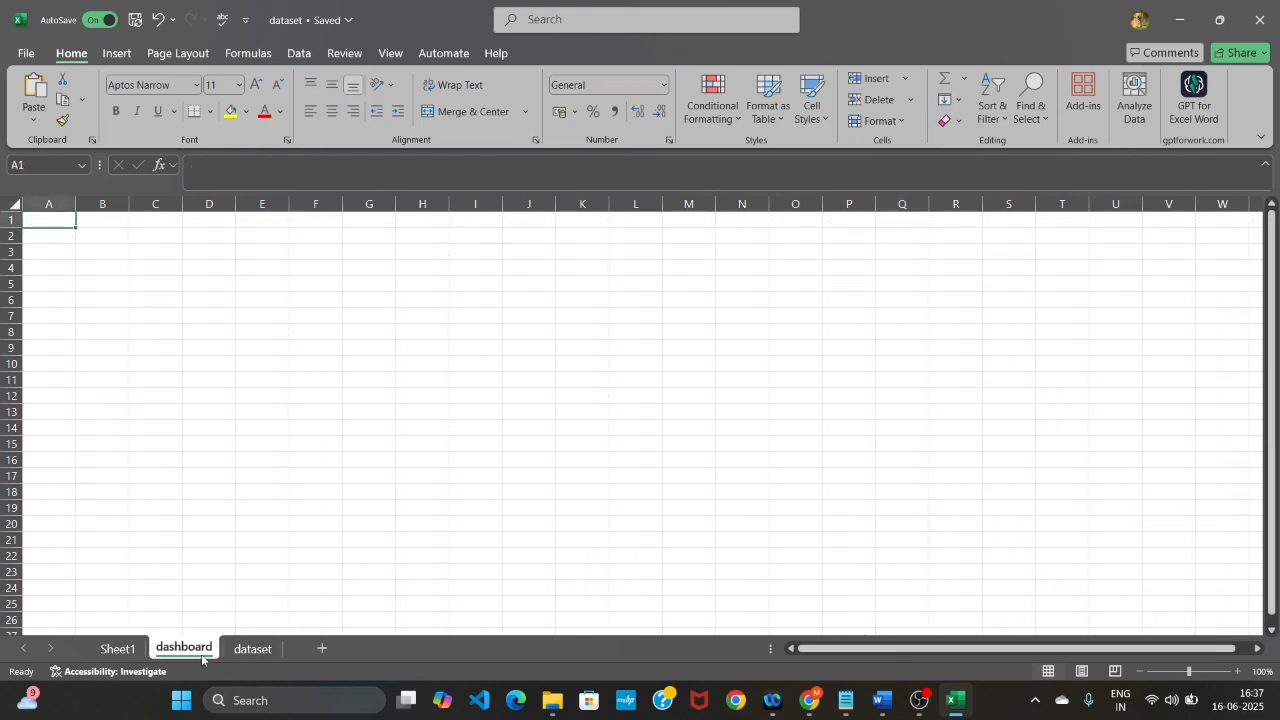
right_click(204, 281)
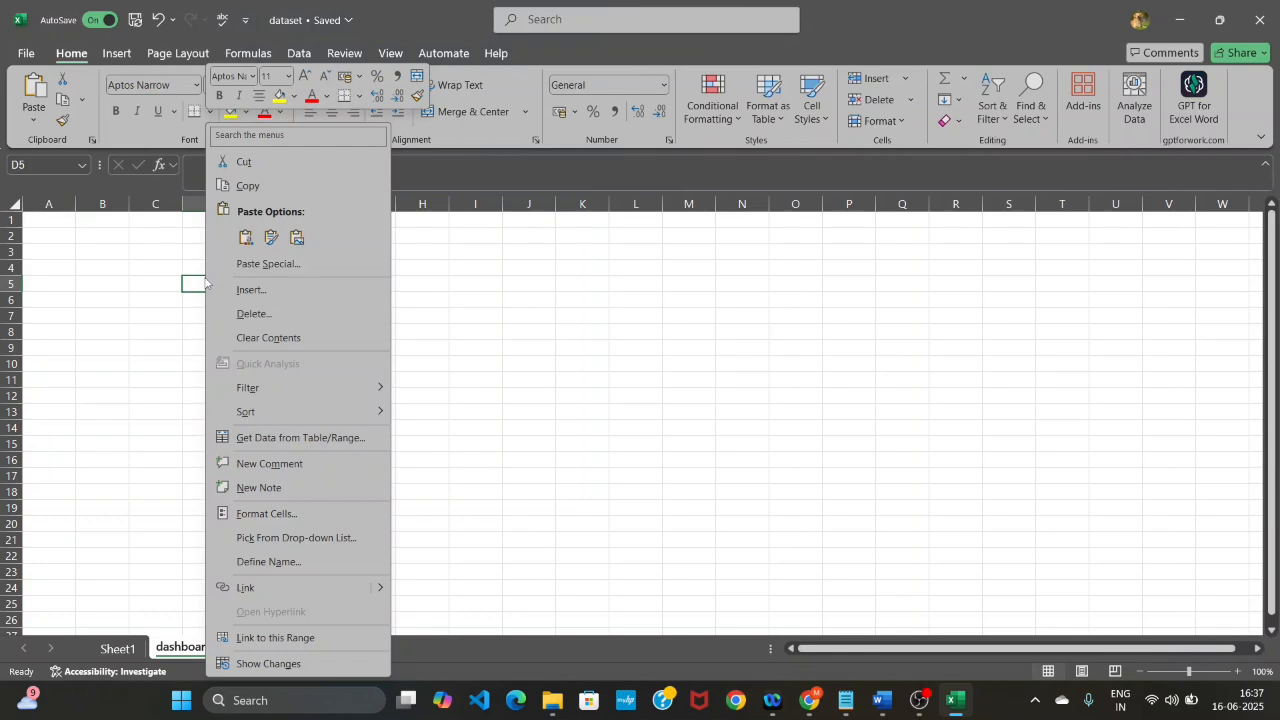
left_click(461, 329)
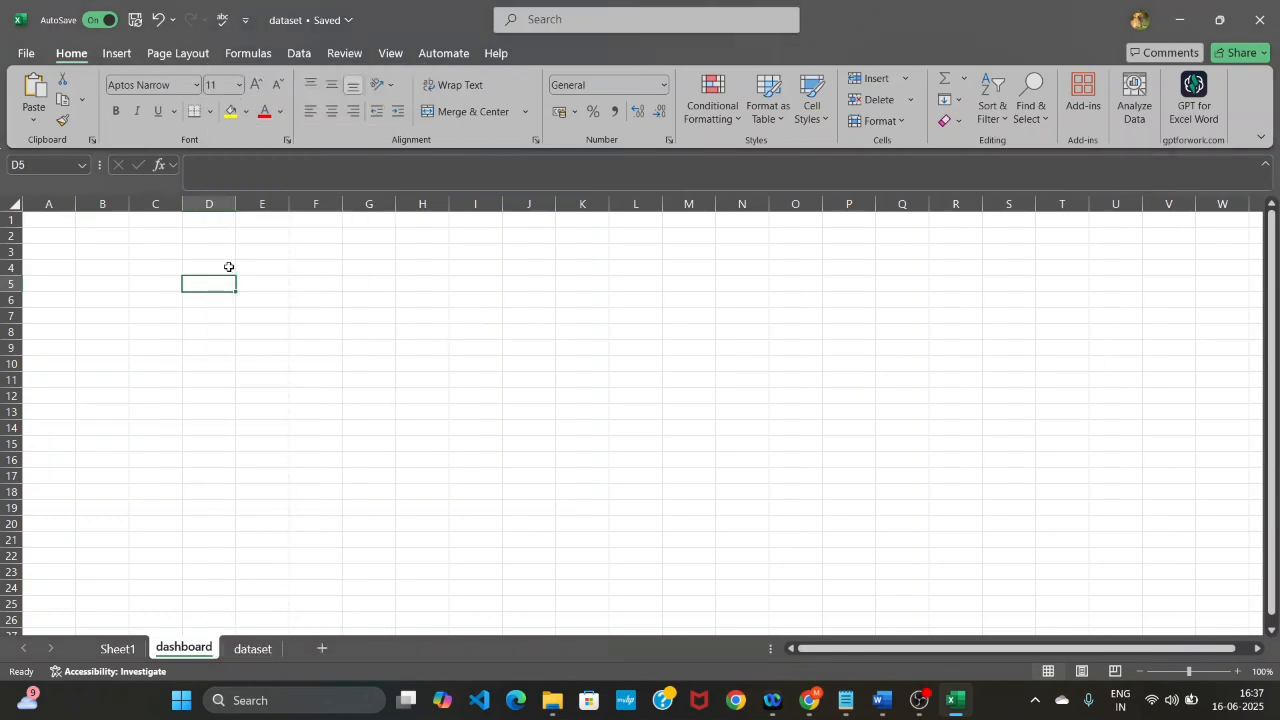
key("ctrl+v")
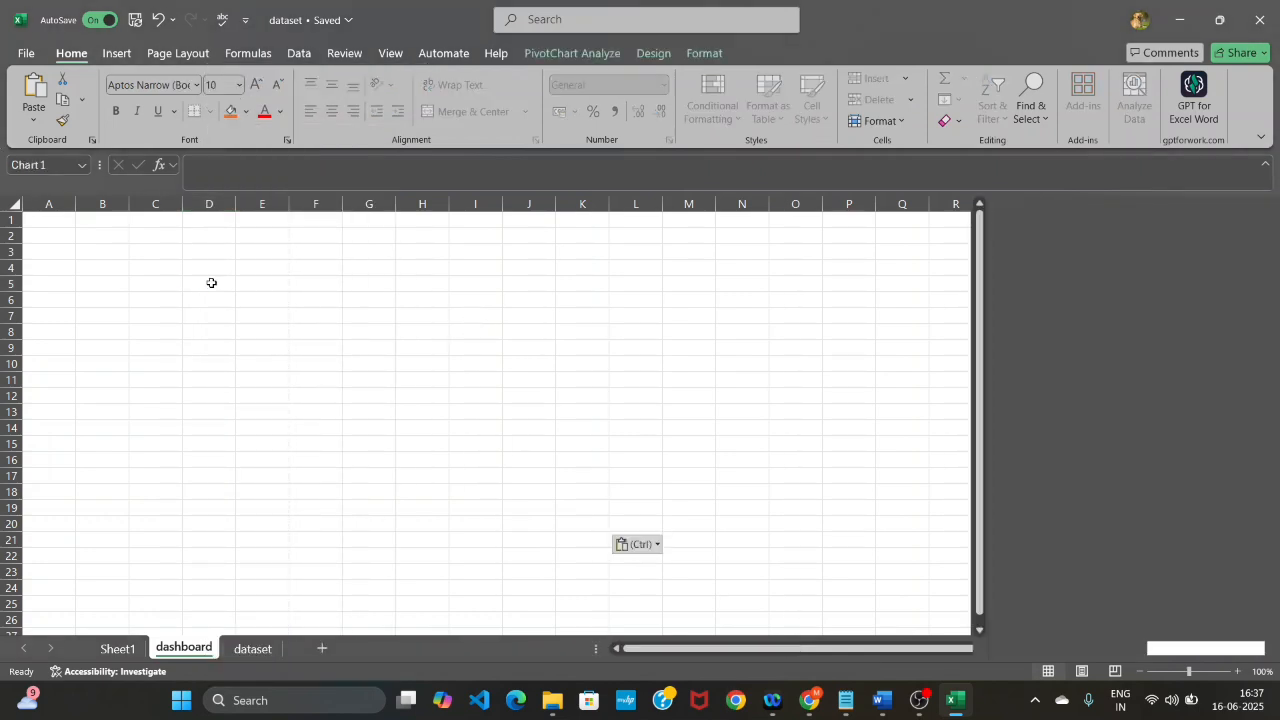
left_click(729, 390)
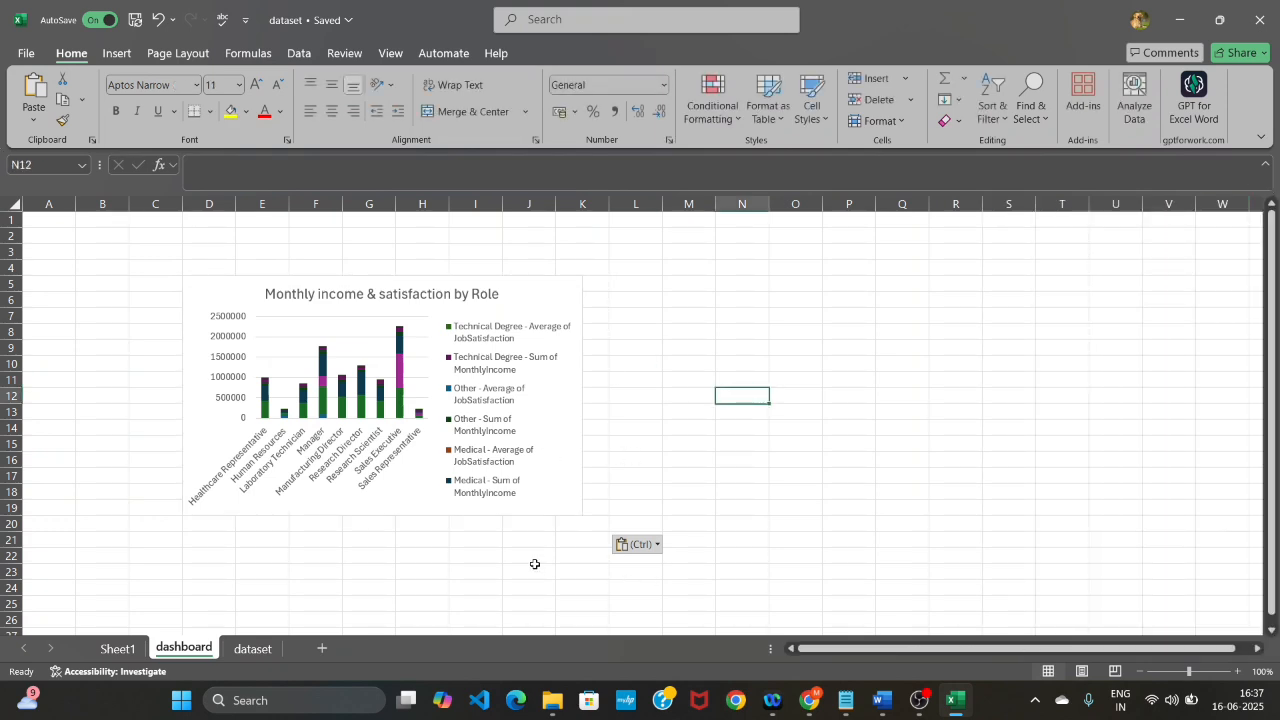
Create another PivotTable on a new worksheet from the dataset sheet's range $A$1:$AI$1471
left_click(246, 652)
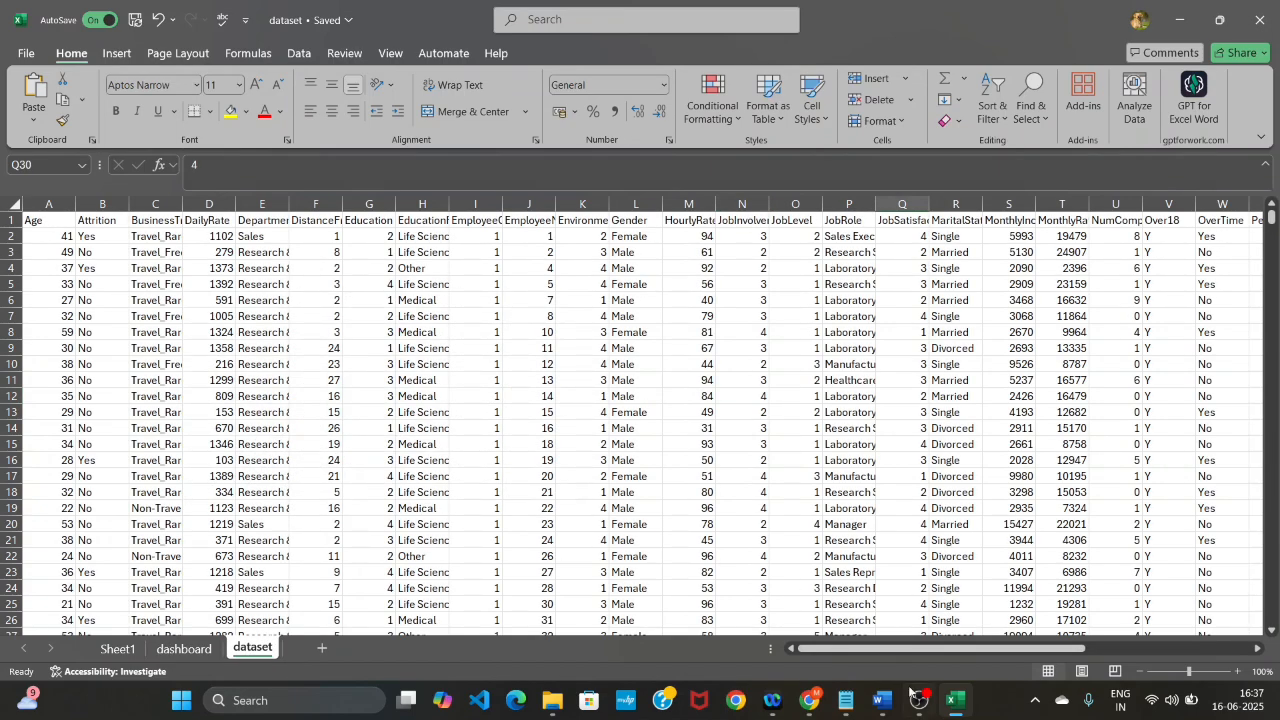
left_click(878, 702)
left_click(955, 700)
left_click(116, 54)
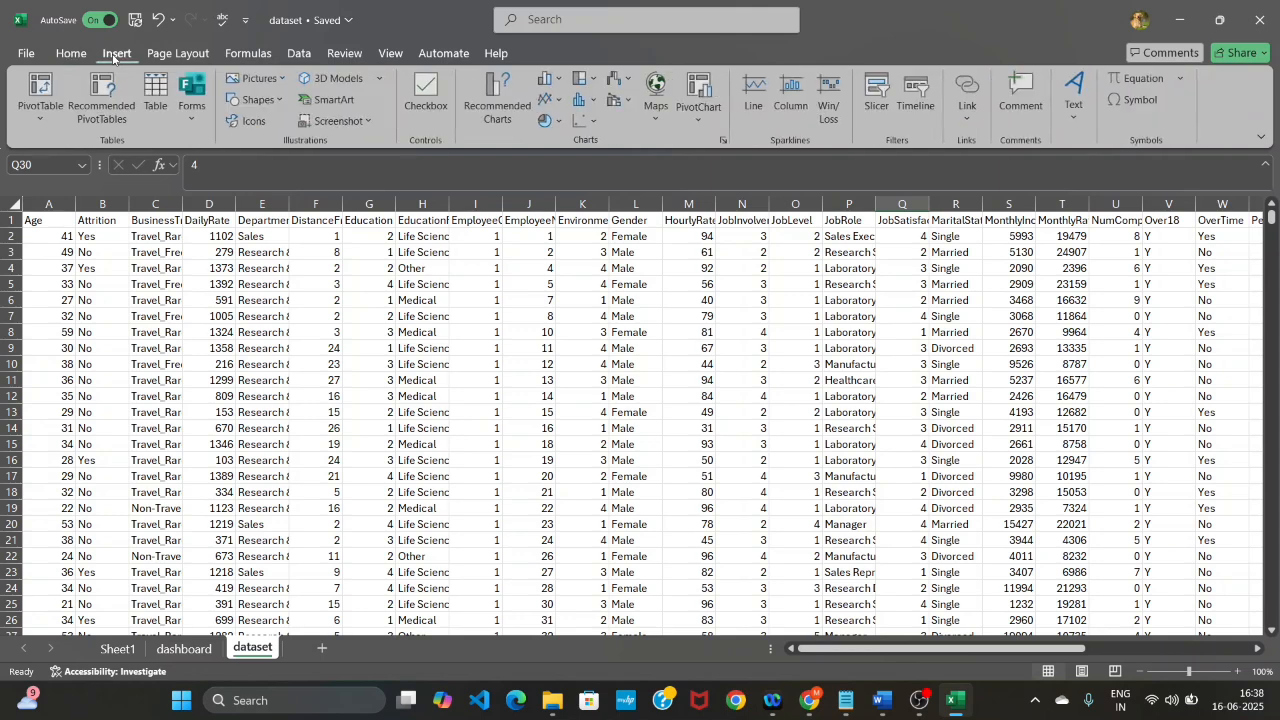
left_click(40, 121)
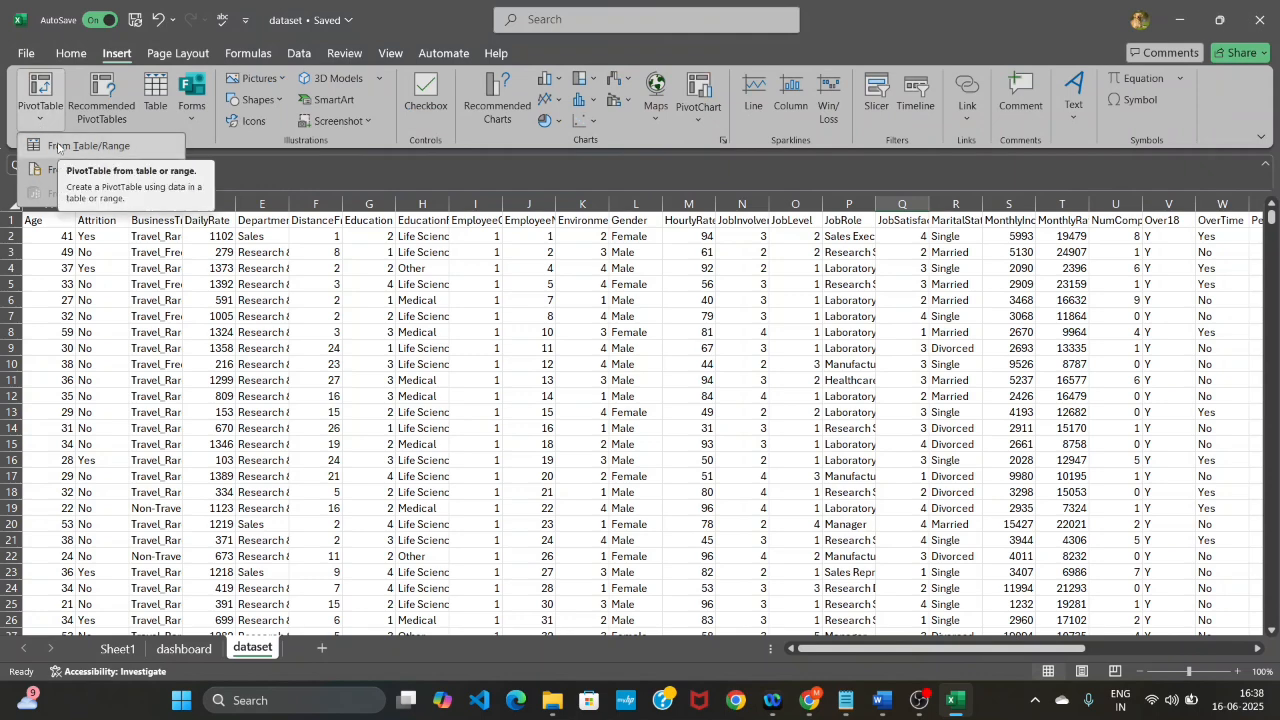
left_click(57, 146)
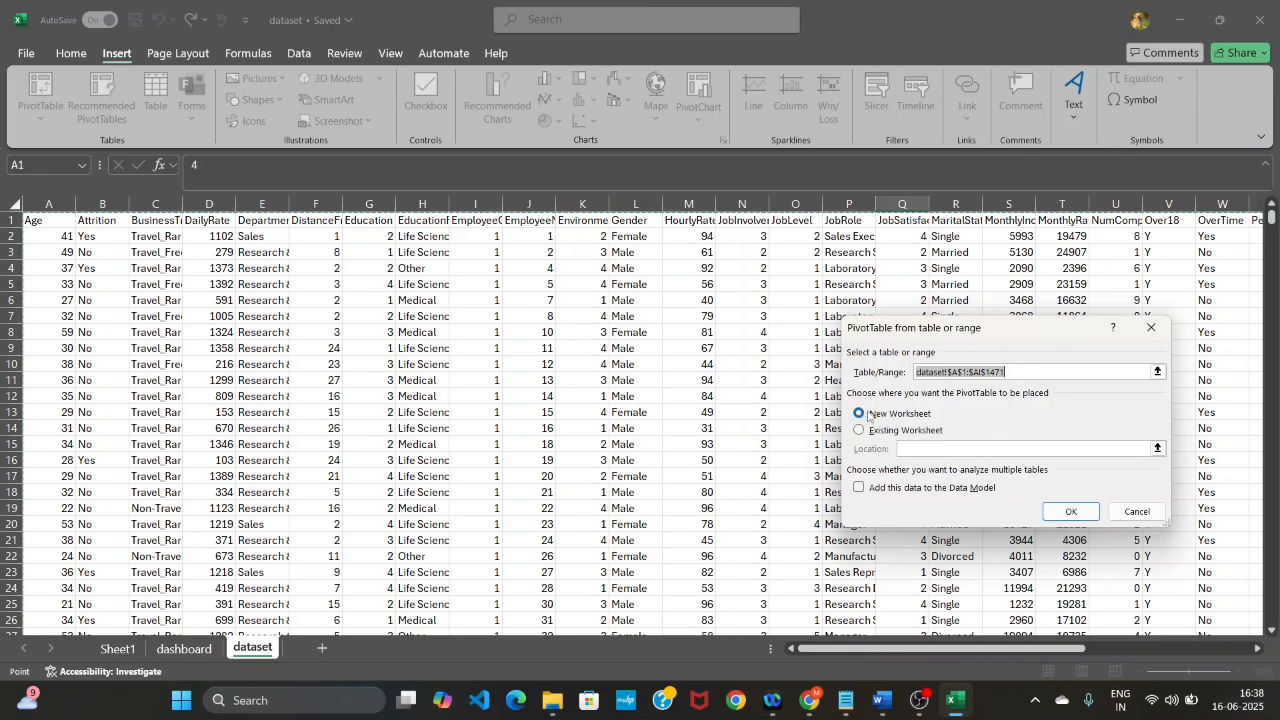
left_click(1068, 511)
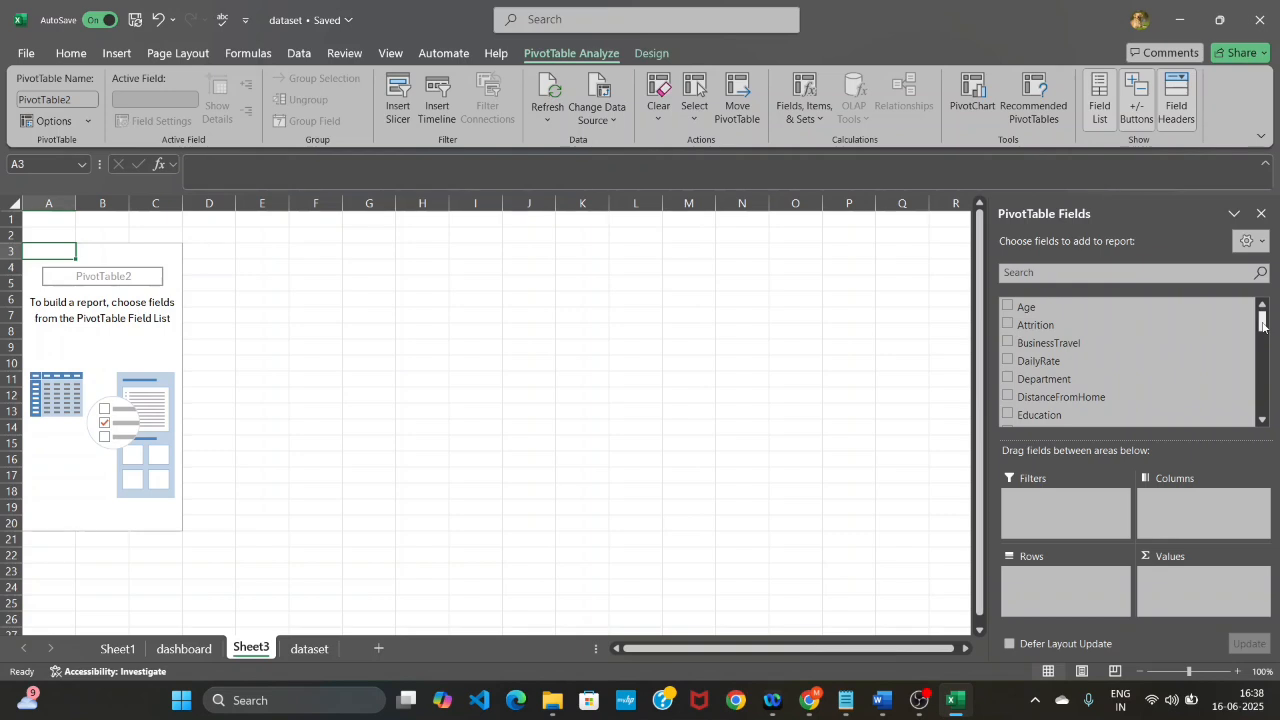
left_click_drag(1262, 325, 1269, 355)
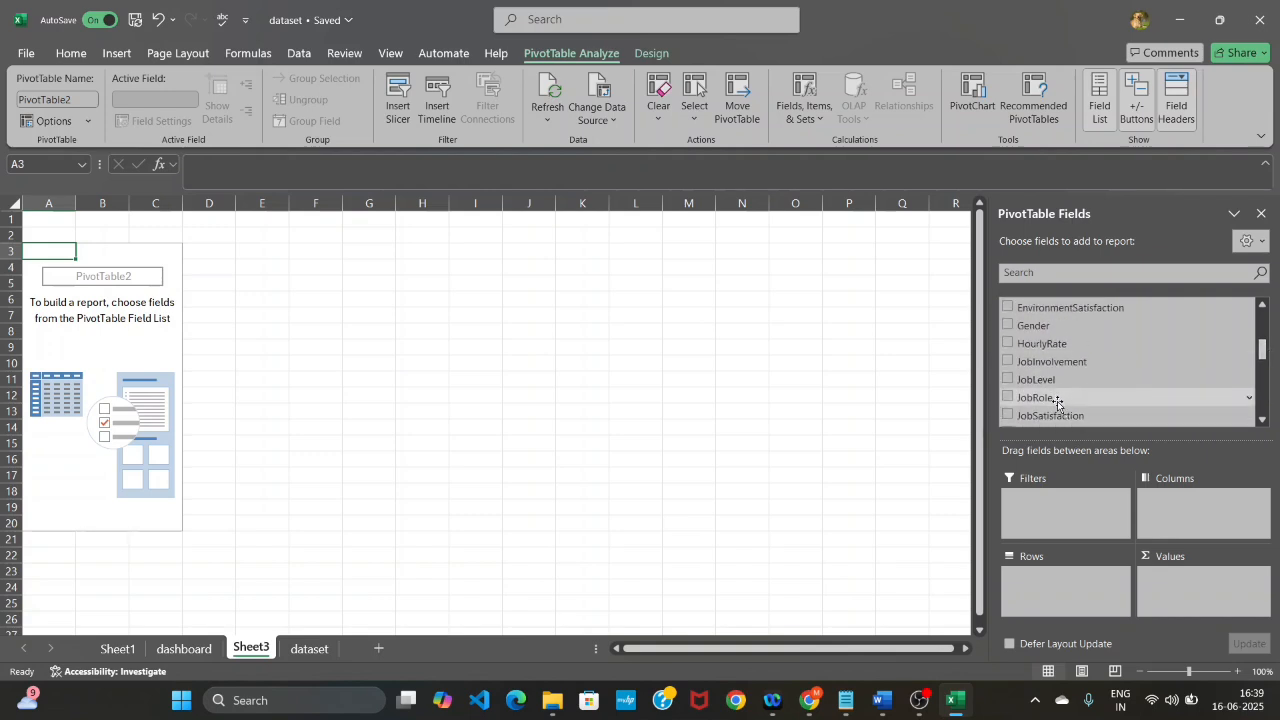
Add JobRole to the rows and Gender to the columns of the new PivotTable
left_click_drag(1057, 403, 1038, 592)
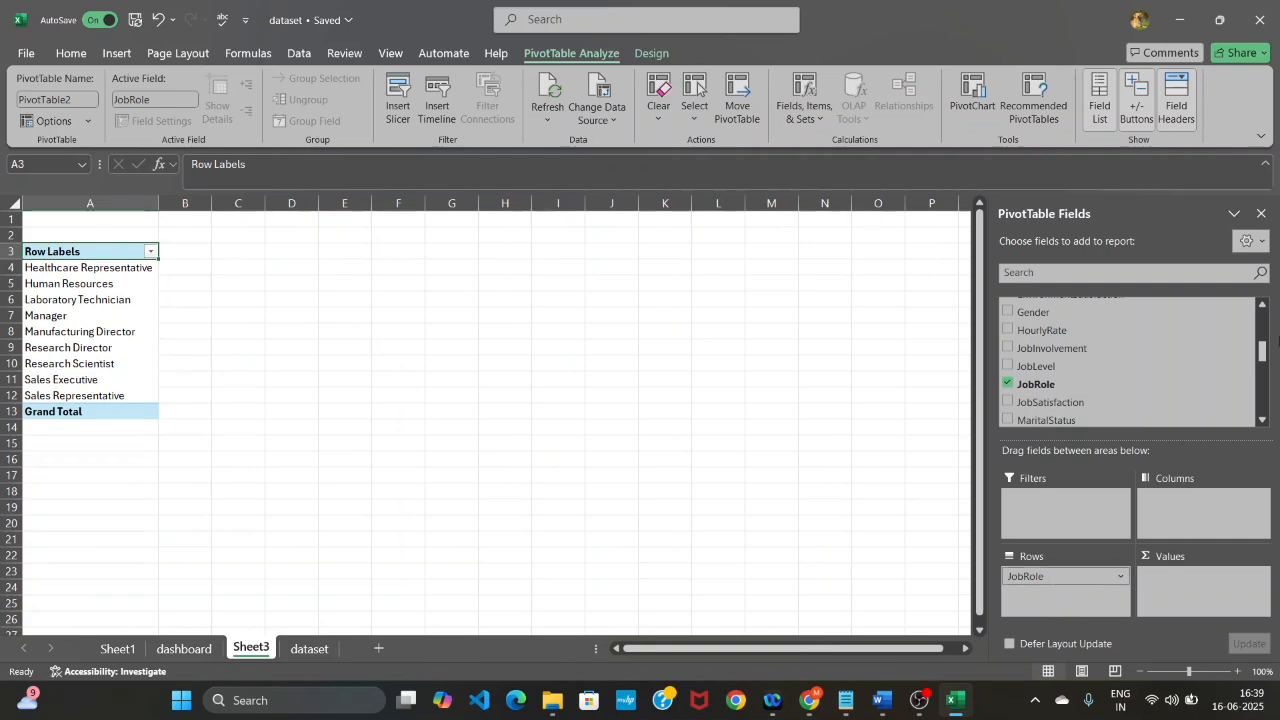
left_click_drag(1264, 361, 1265, 357)
left_click_drag(1091, 345, 1178, 500)
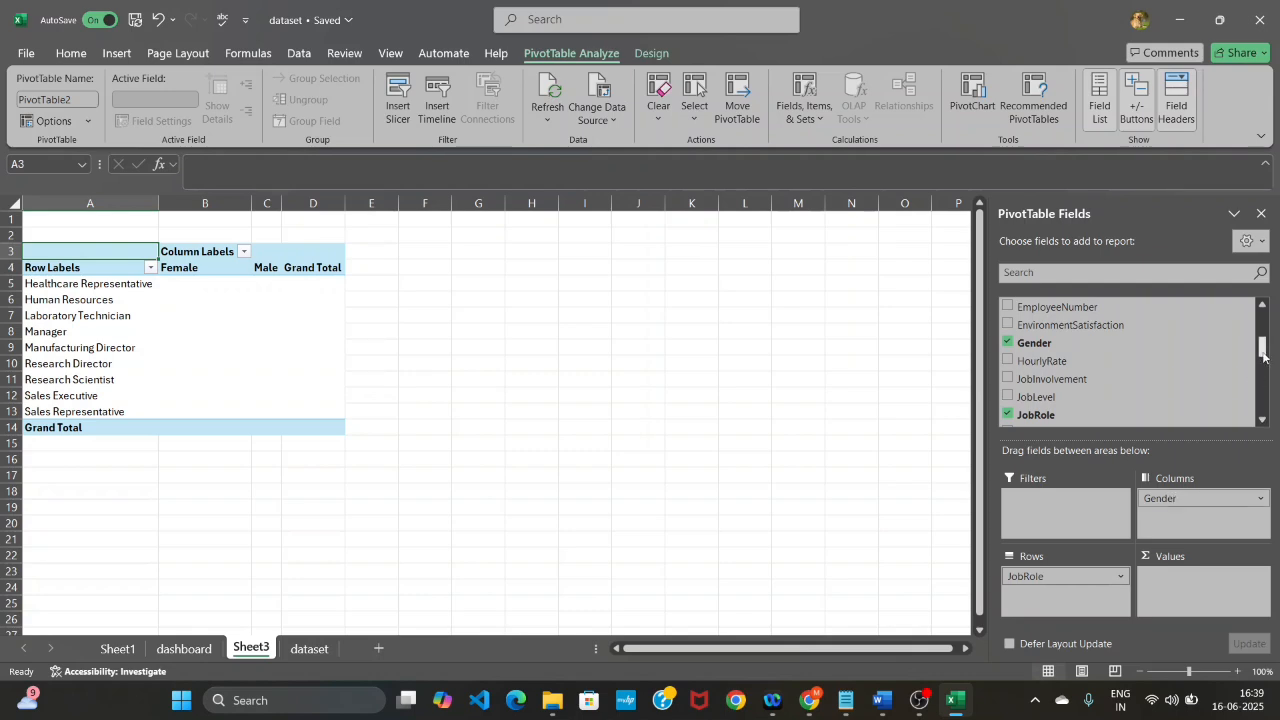
Add JobSatisfaction and EnvironmentSatisfaction to the PivotTable's values, in that order
left_click_drag(1262, 350, 1265, 368)
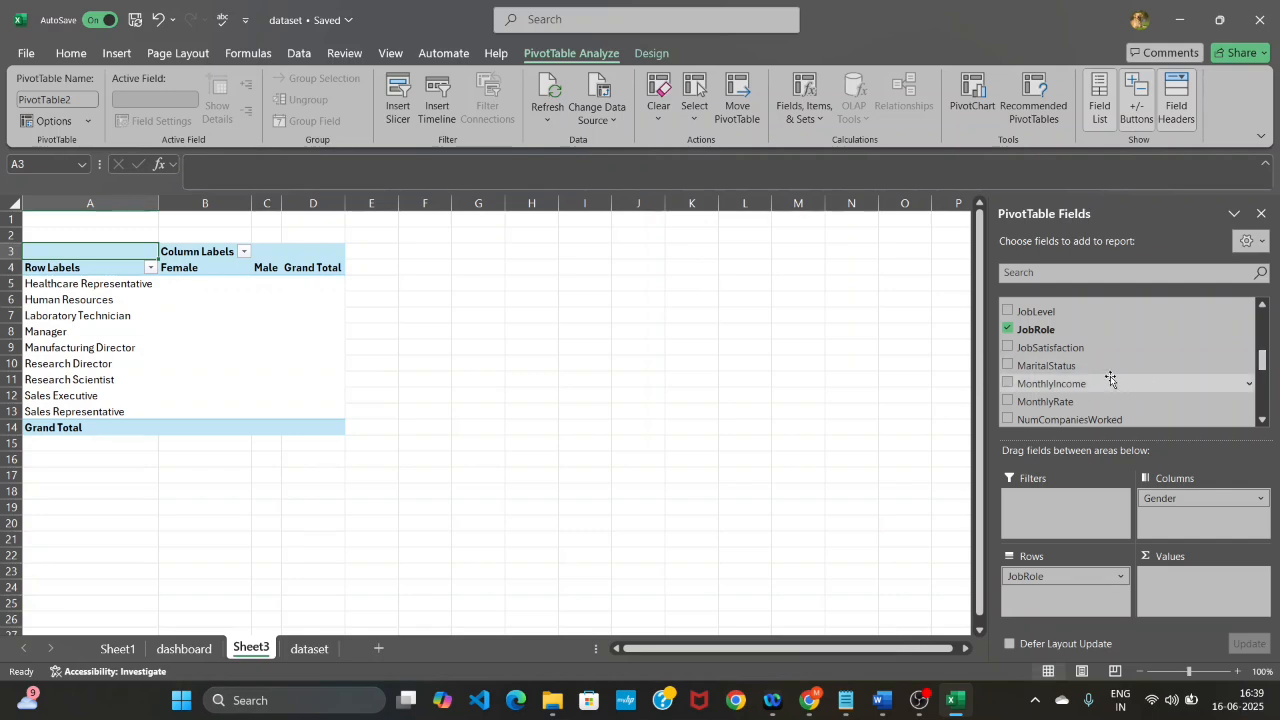
left_click_drag(1094, 347, 1180, 600)
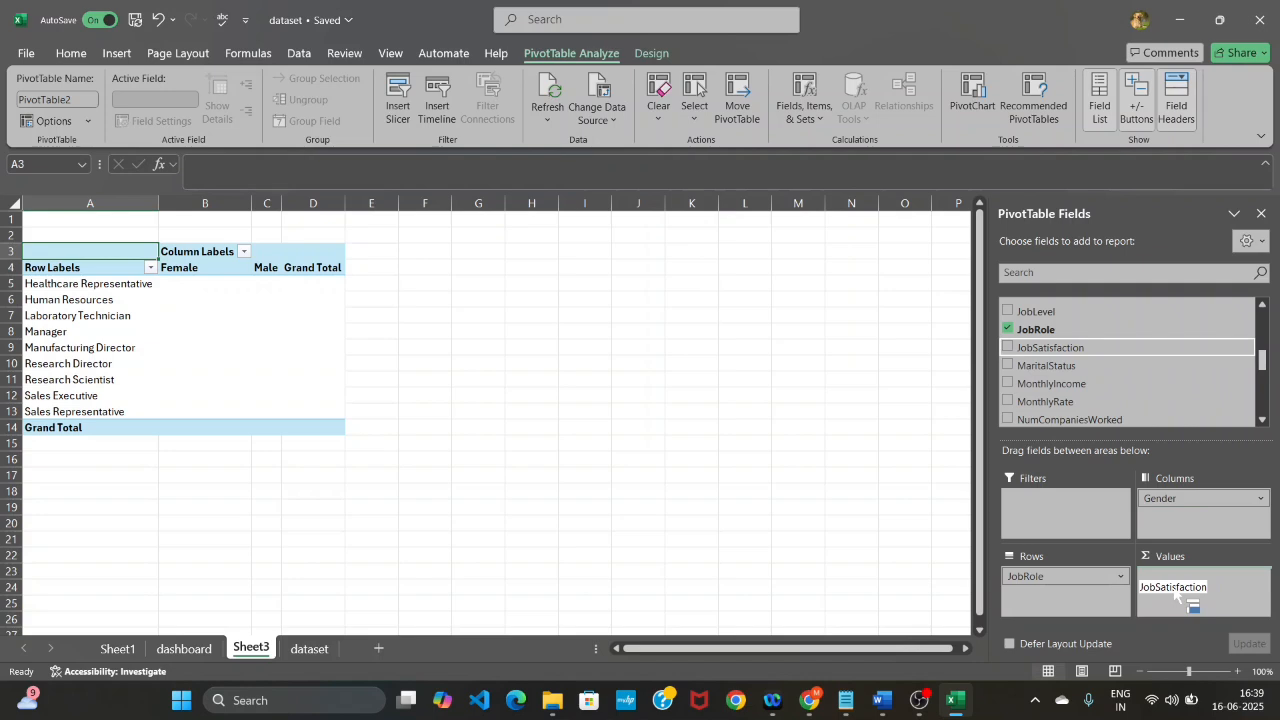
left_click_drag(1175, 591, 1174, 590)
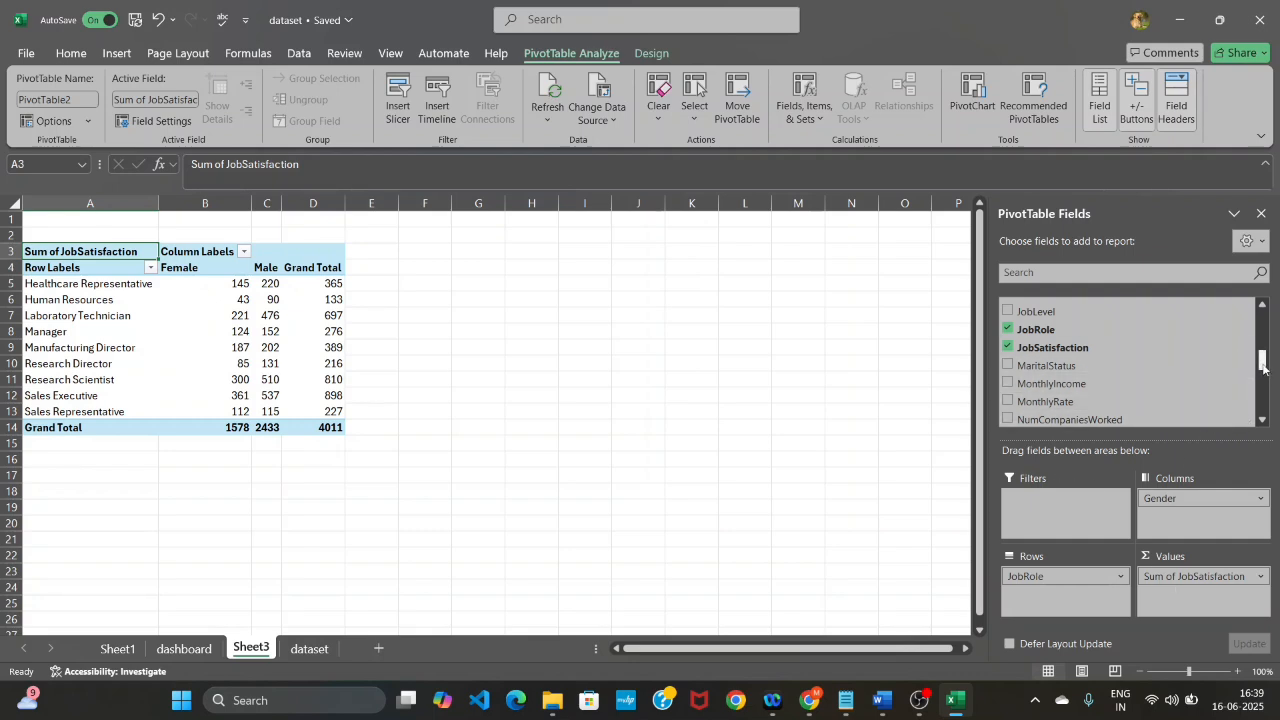
scroll(1262, 368, "down", 1)
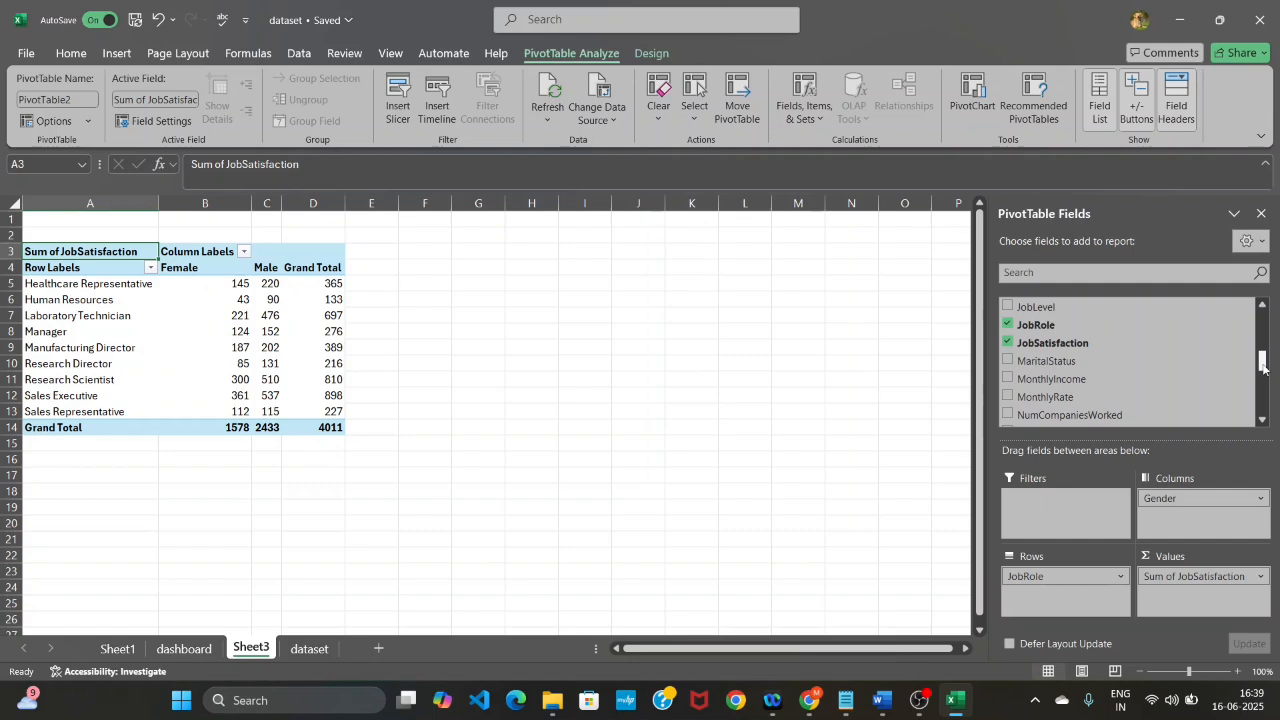
mouse_move(1262, 368)
left_mouse_down()
mouse_move(1262, 380)
mouse_move(1260, 350)
left_mouse_up()
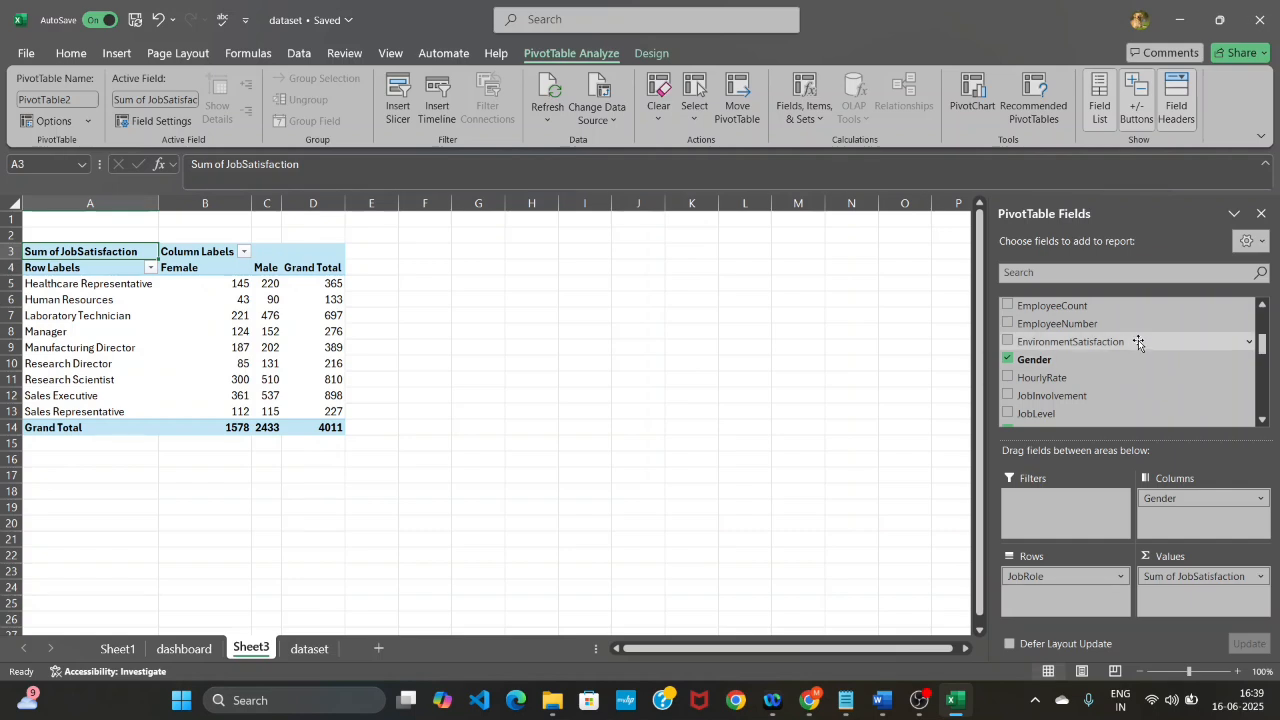
left_click_drag(1138, 345, 1186, 598)
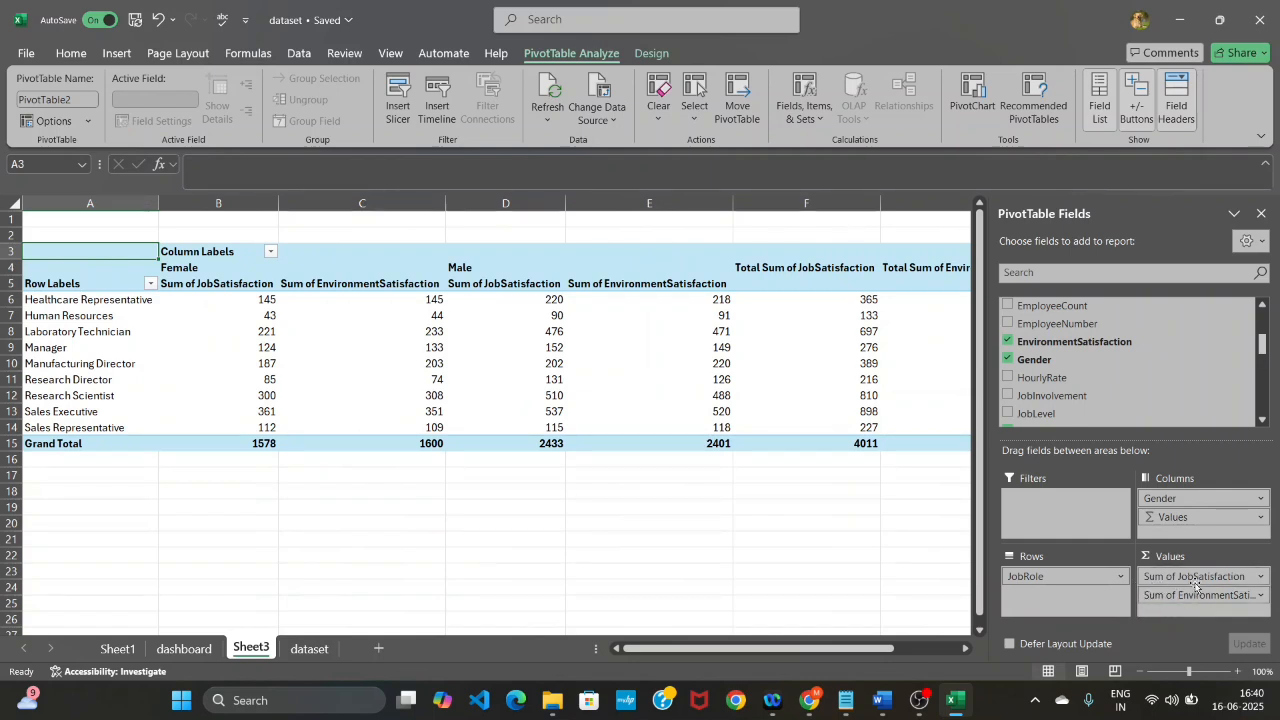
Summarize the JobSatisfaction value field by Average in the PivotTable
left_click(1261, 577)
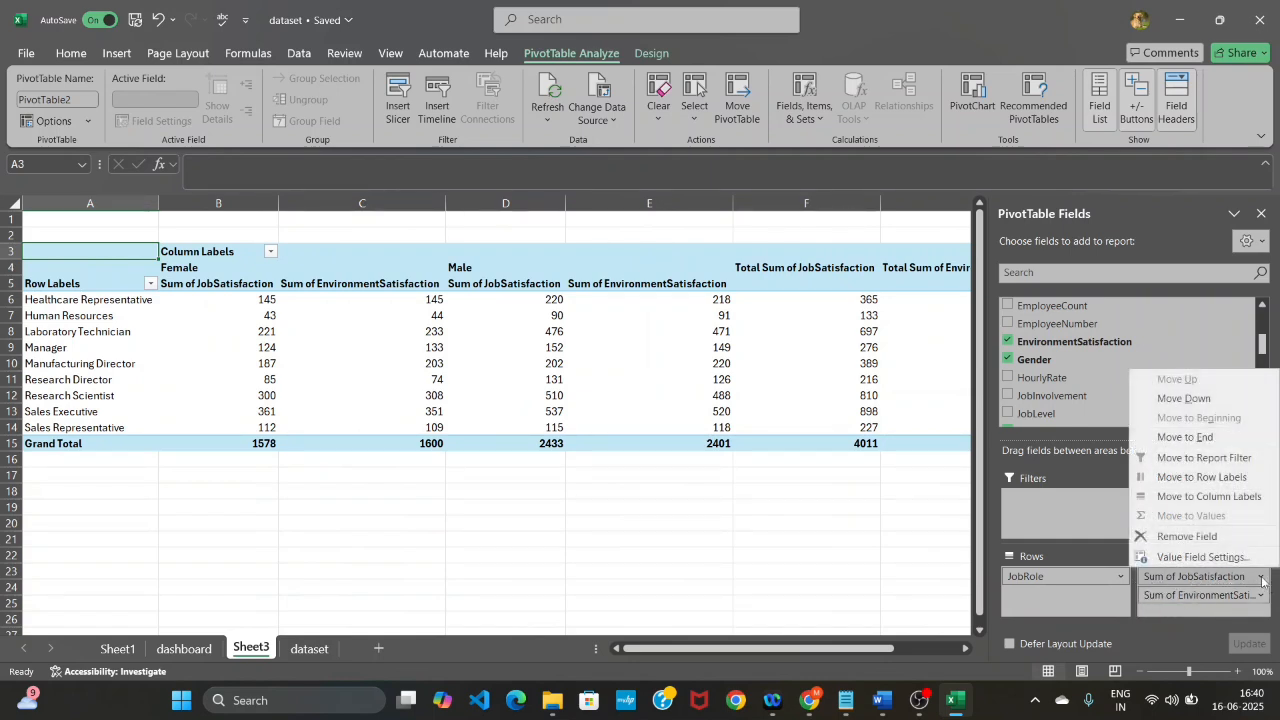
left_click(1165, 558)
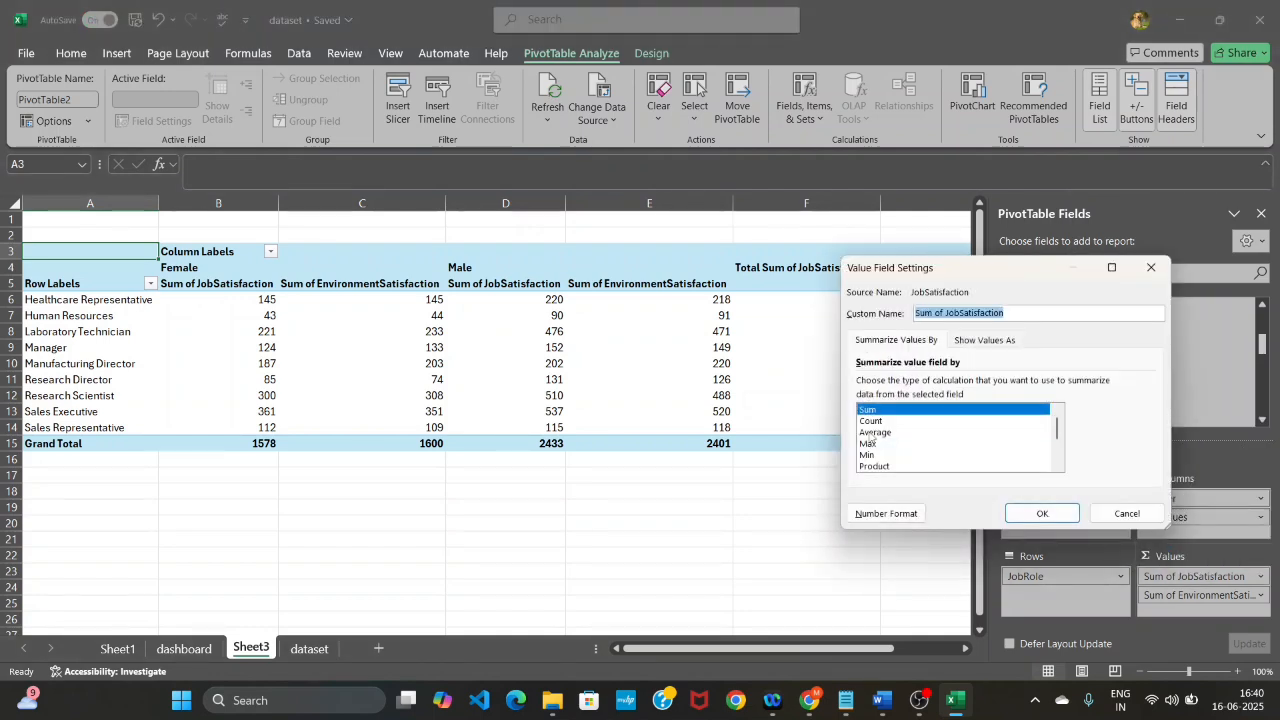
left_click(872, 432)
left_click(1042, 515)
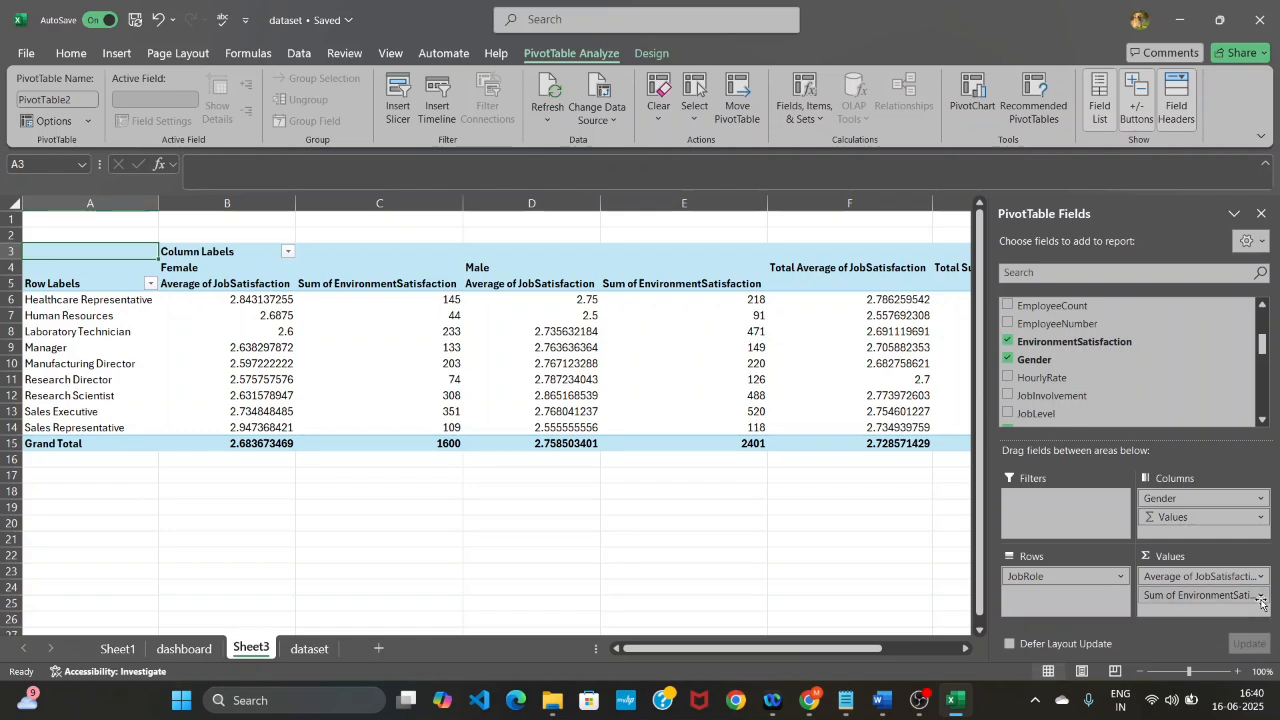
Summarize the EnvironmentSatisfaction value field by Average in the PivotTable
left_click(1260, 598)
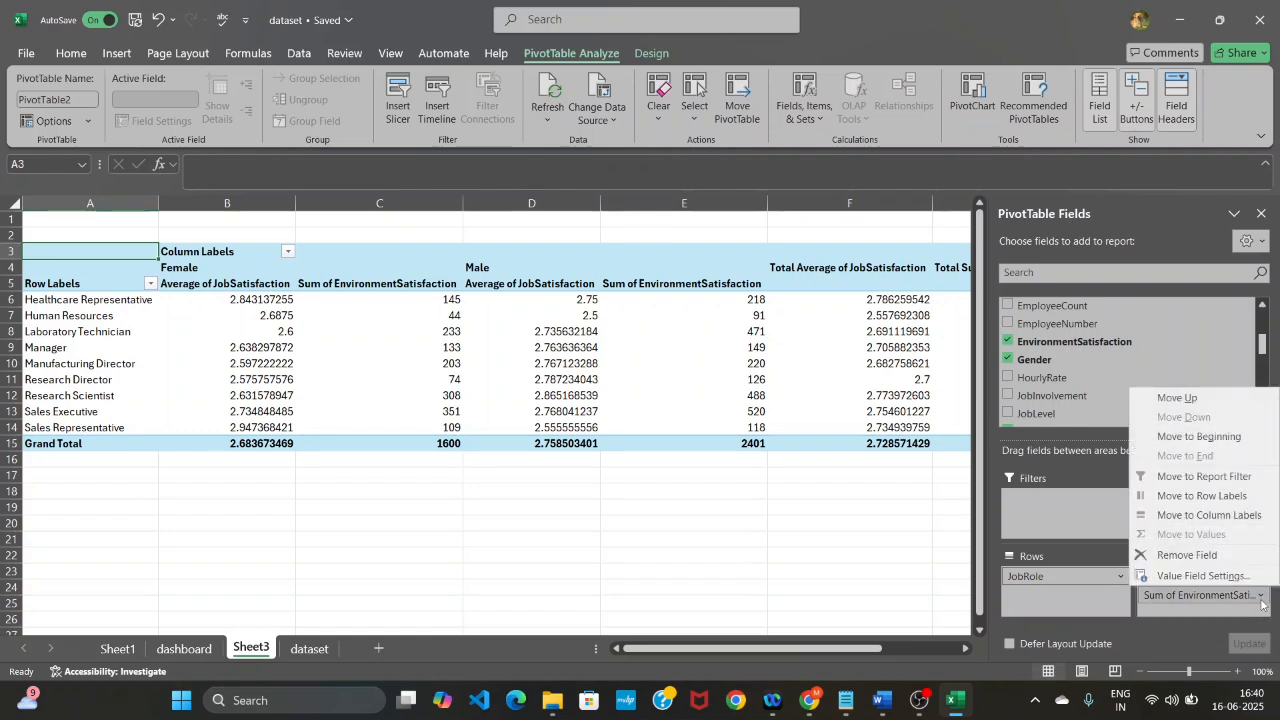
left_click(1187, 577)
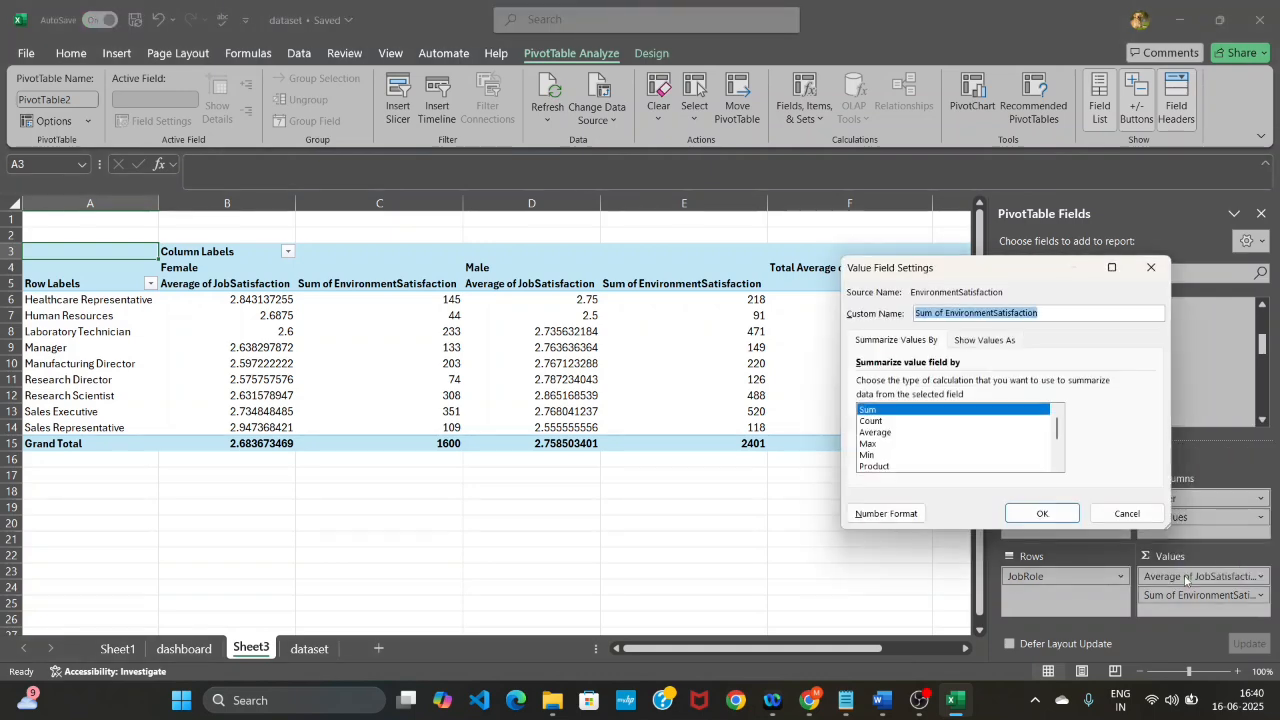
left_click(874, 432)
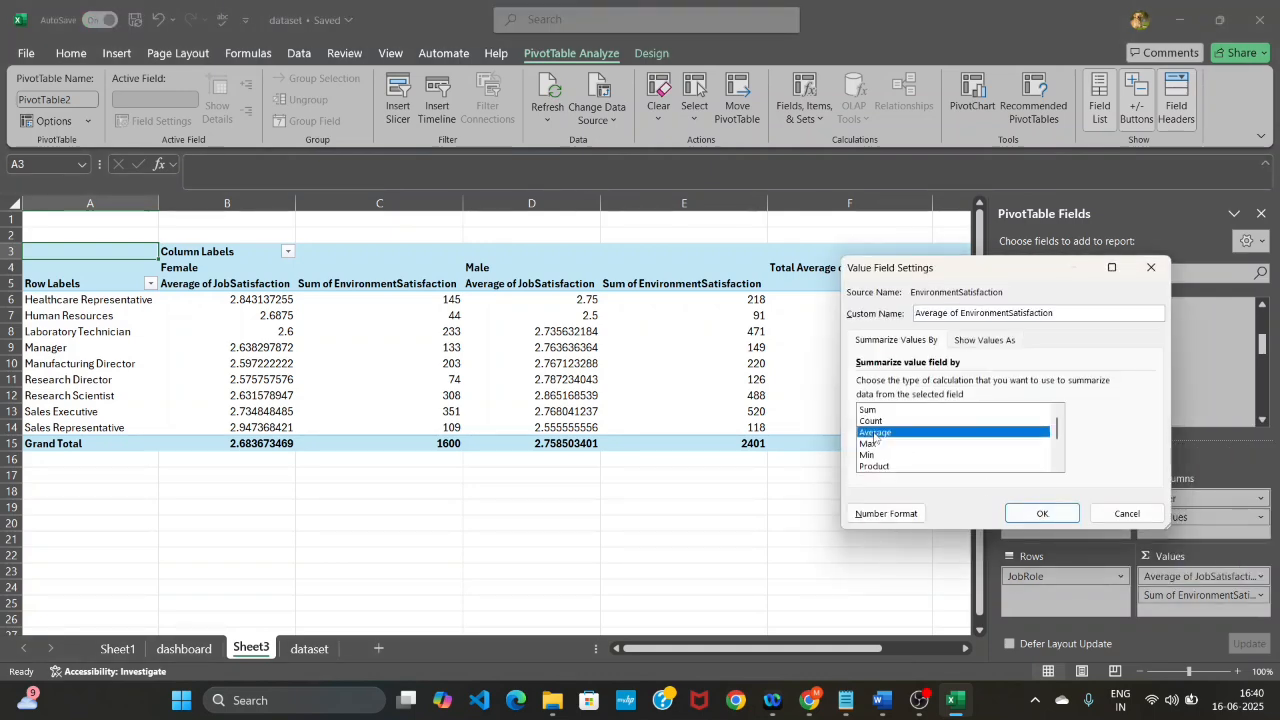
left_click(1024, 516)
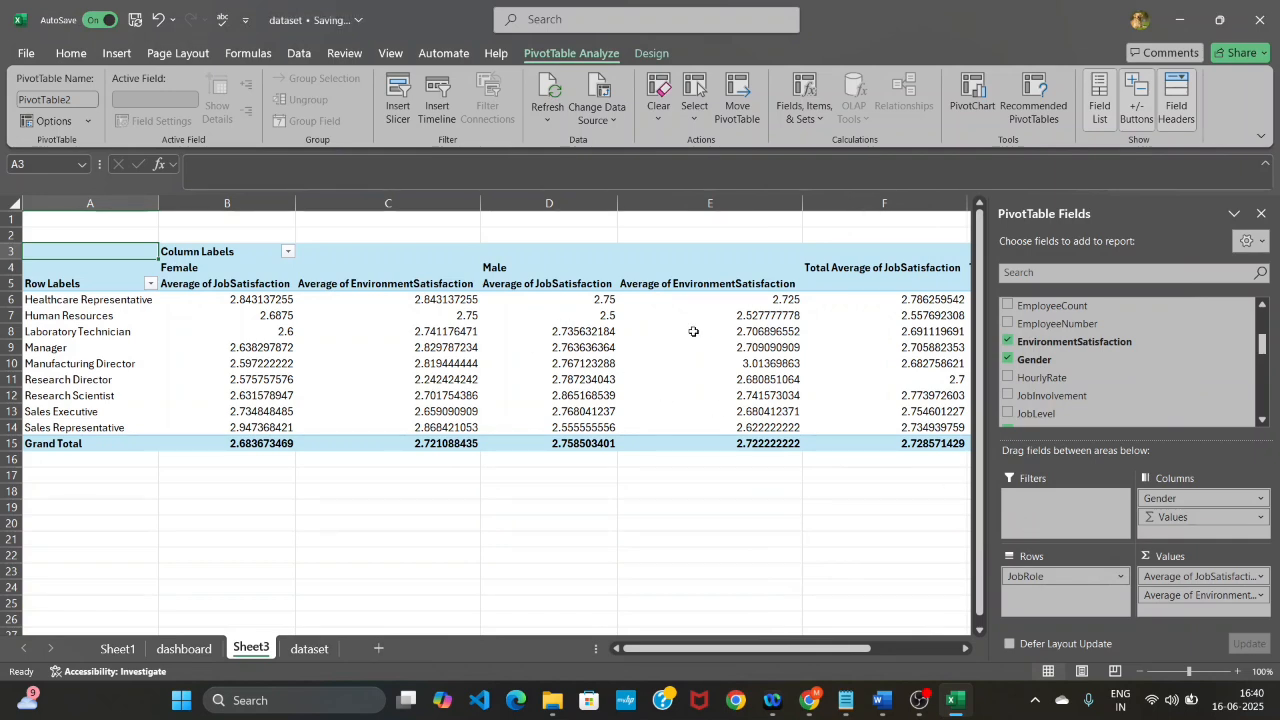
Insert a 3-D Stacked Column PivotChart from the satisfaction PivotTable and hide all field buttons on the chart
mouse_move(703, 330)
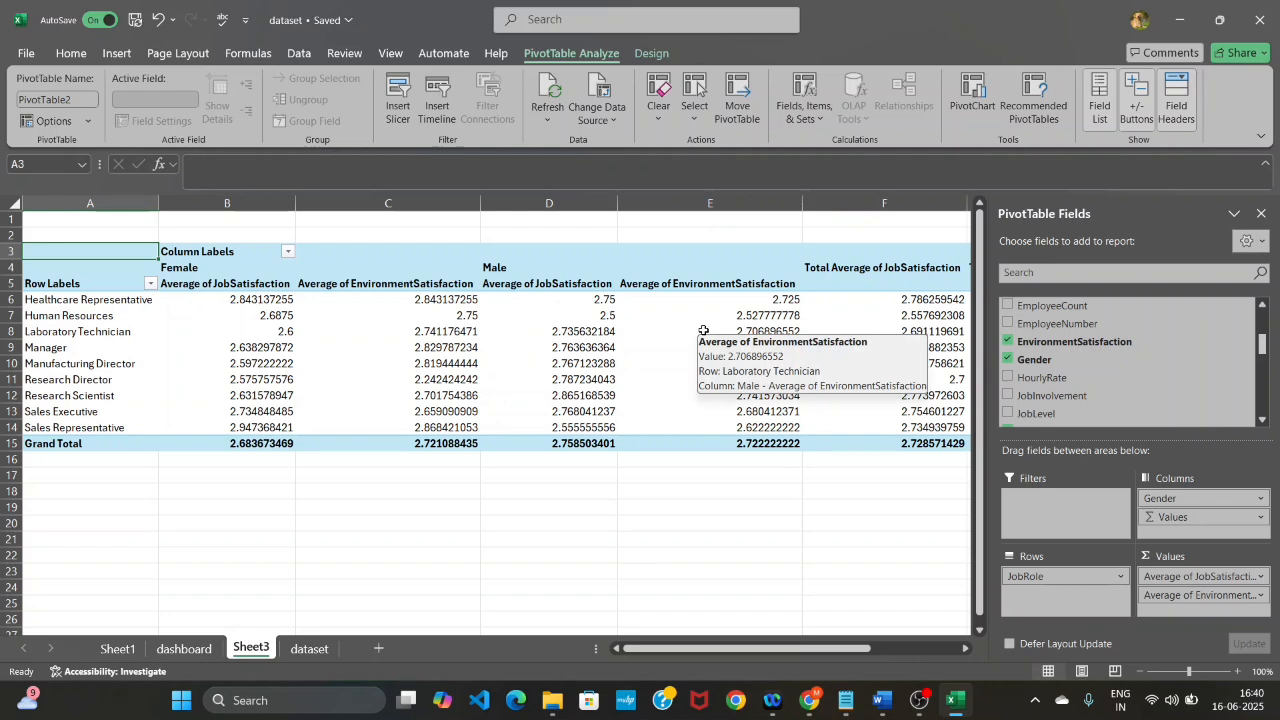
left_click(973, 100)
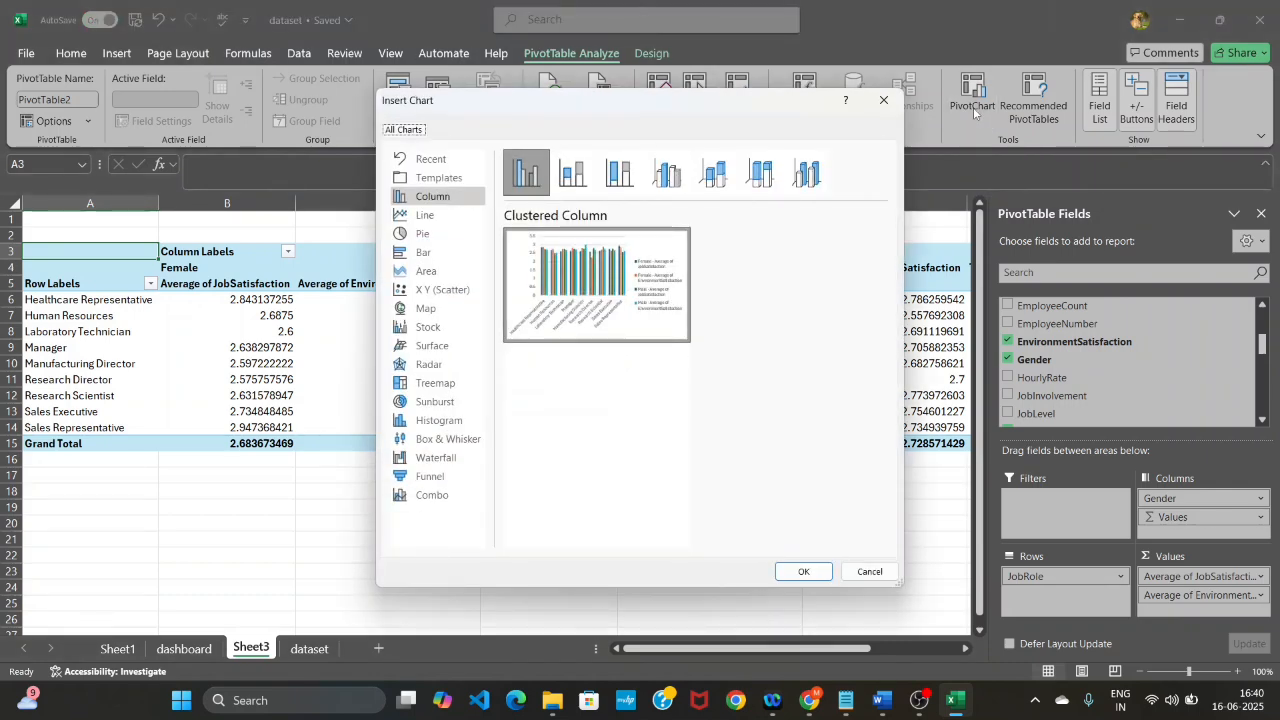
left_click(573, 174)
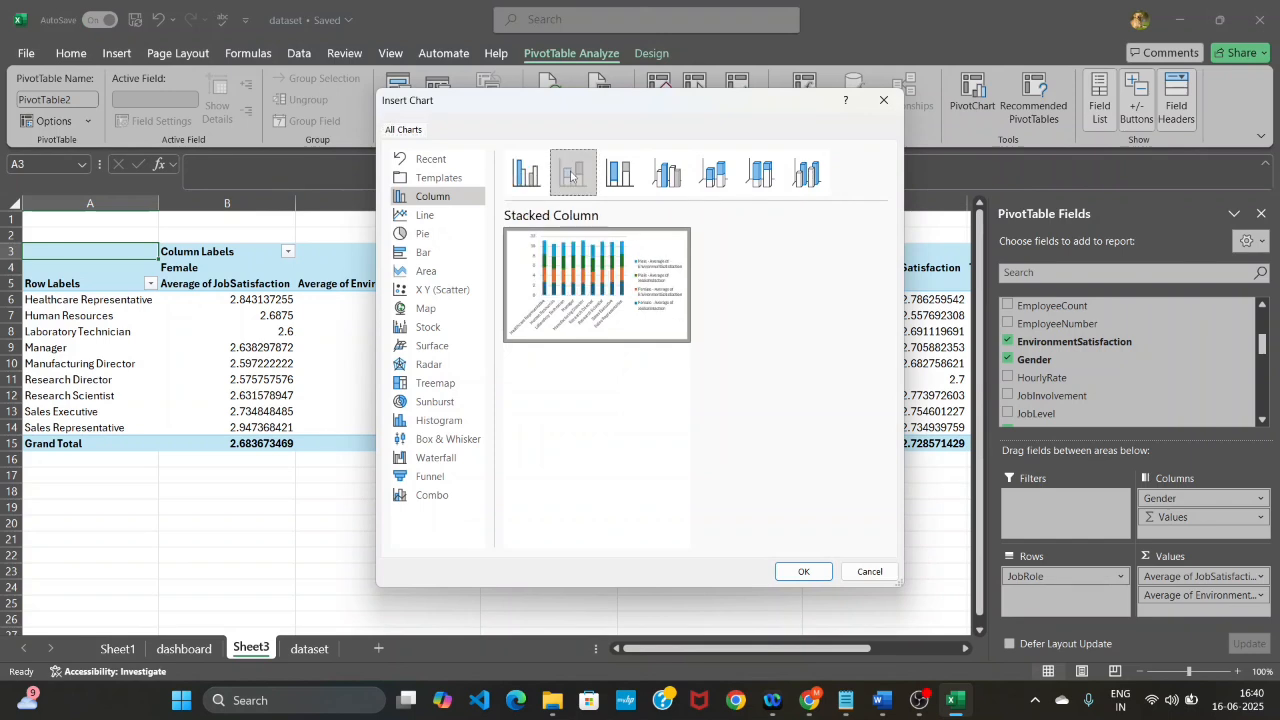
left_click(636, 178)
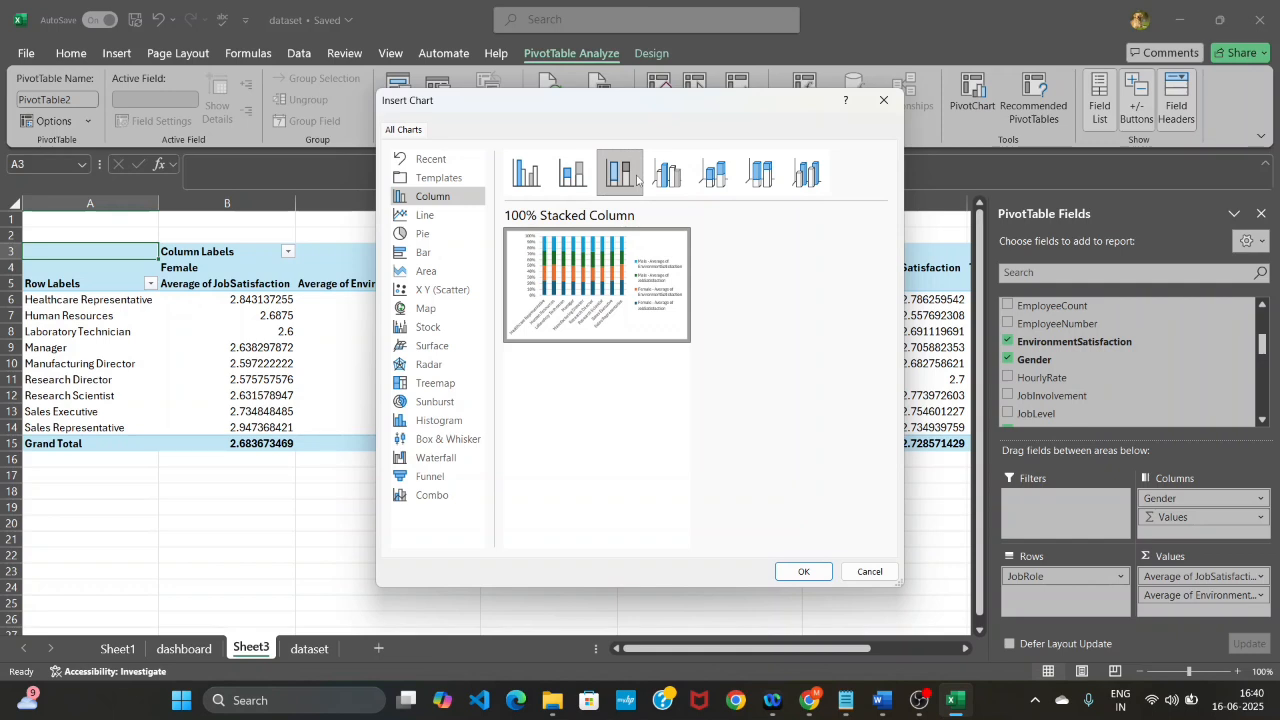
left_click(670, 188)
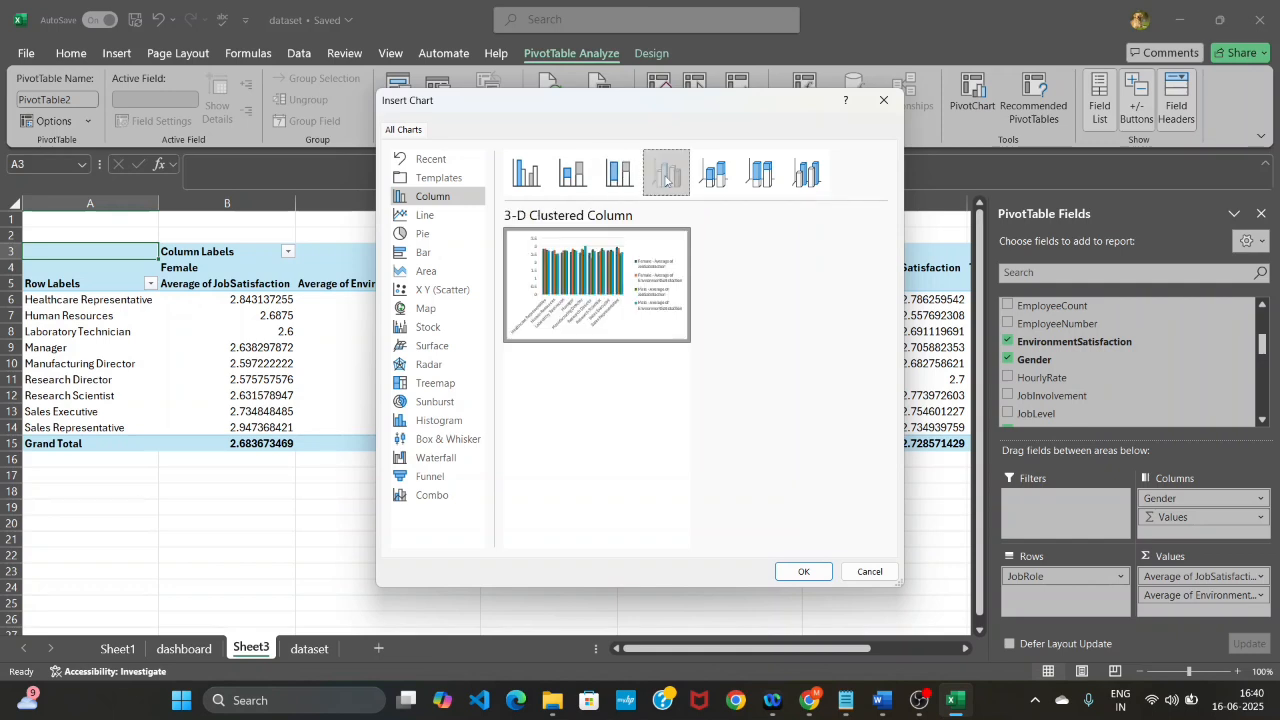
left_click(756, 186)
left_click(704, 176)
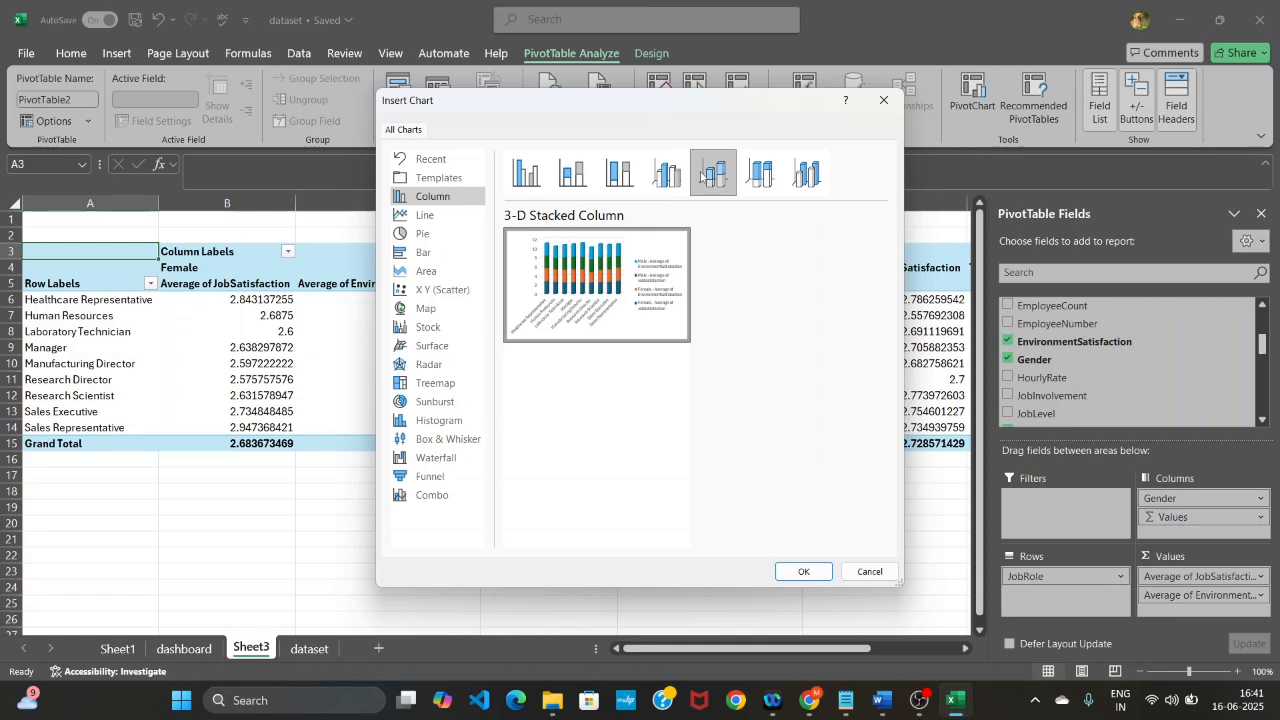
left_click(804, 573)
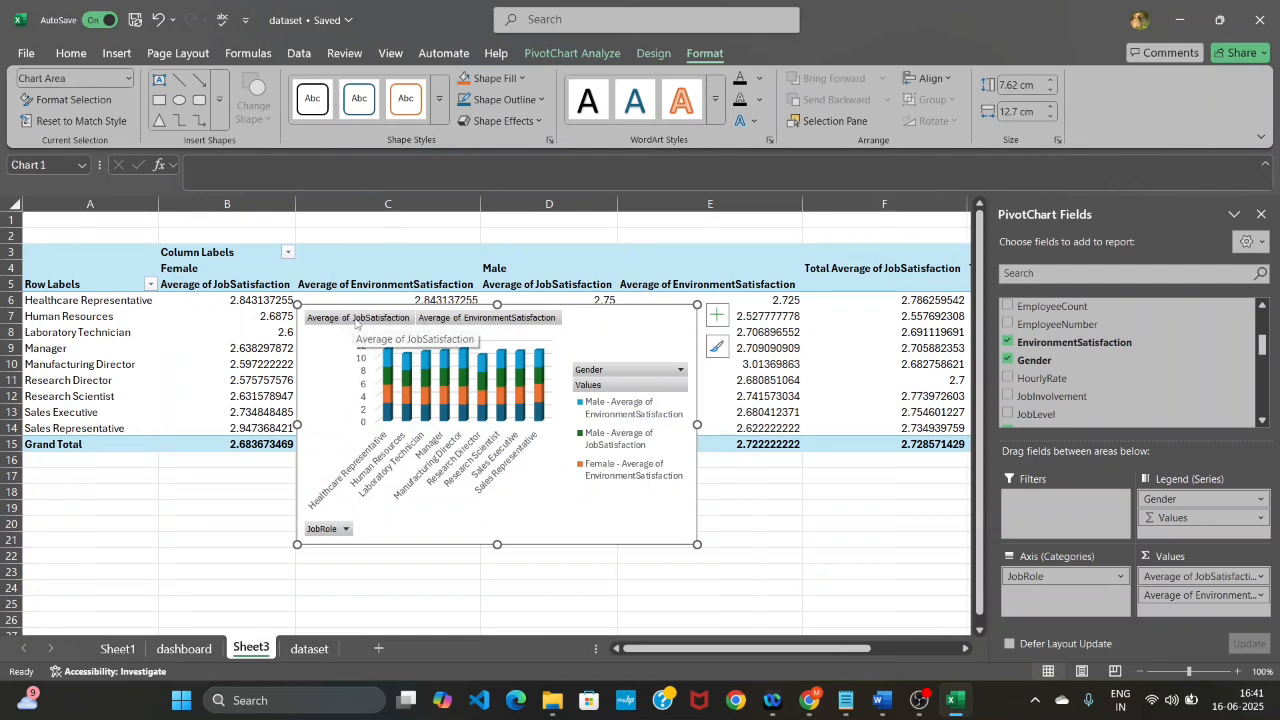
right_click(409, 318)
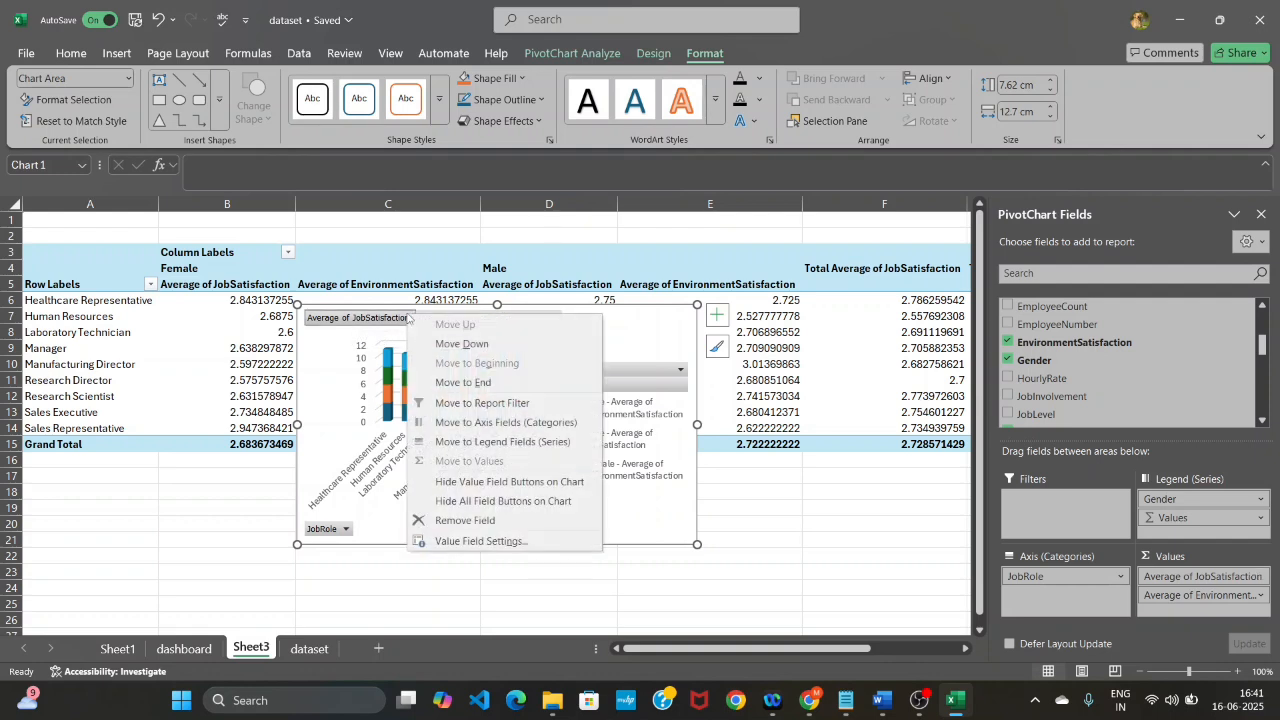
left_click(465, 505)
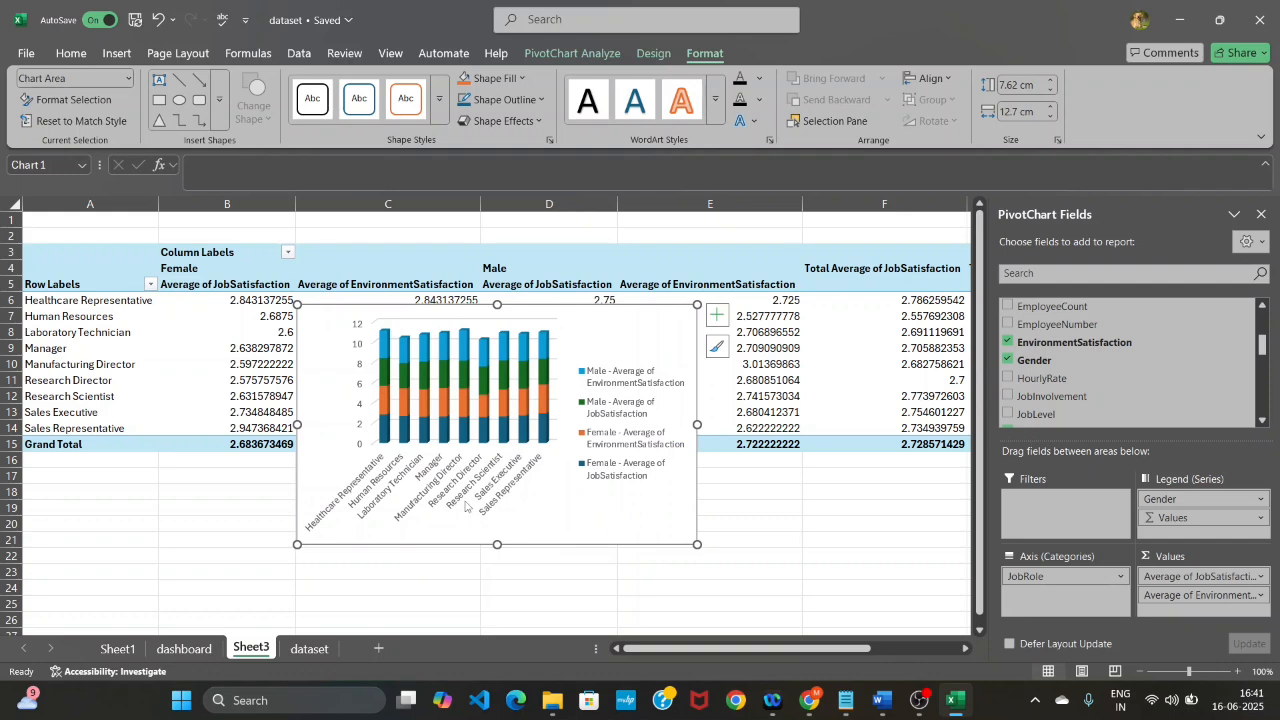
Add a chart title to the satisfaction PivotChart reading "Satisfaction by Genger"
left_click(717, 318)
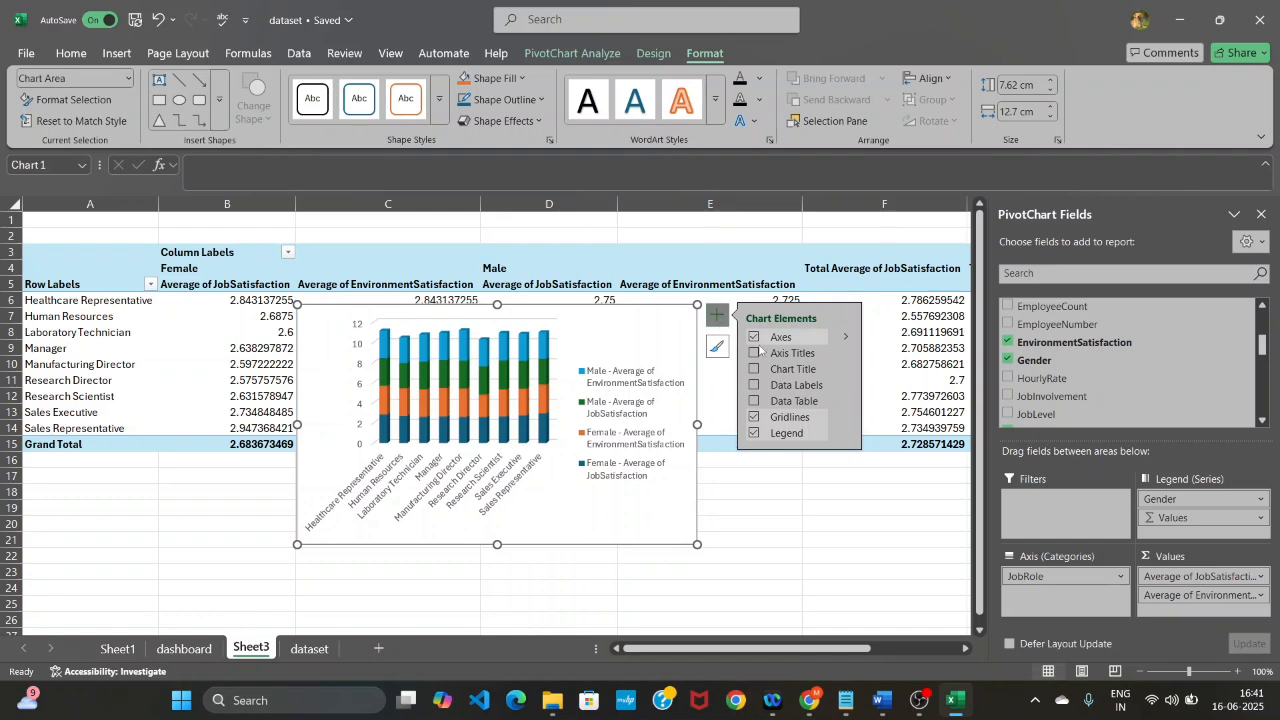
left_click(754, 369)
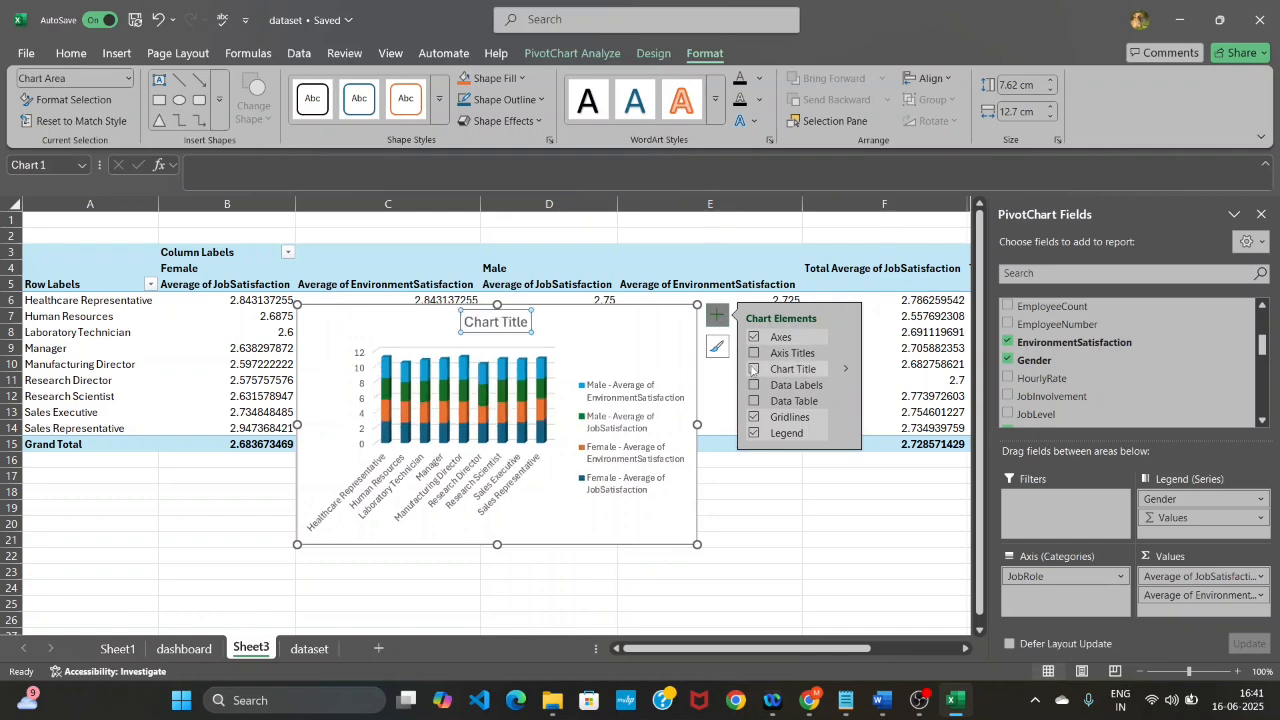
left_click(754, 369)
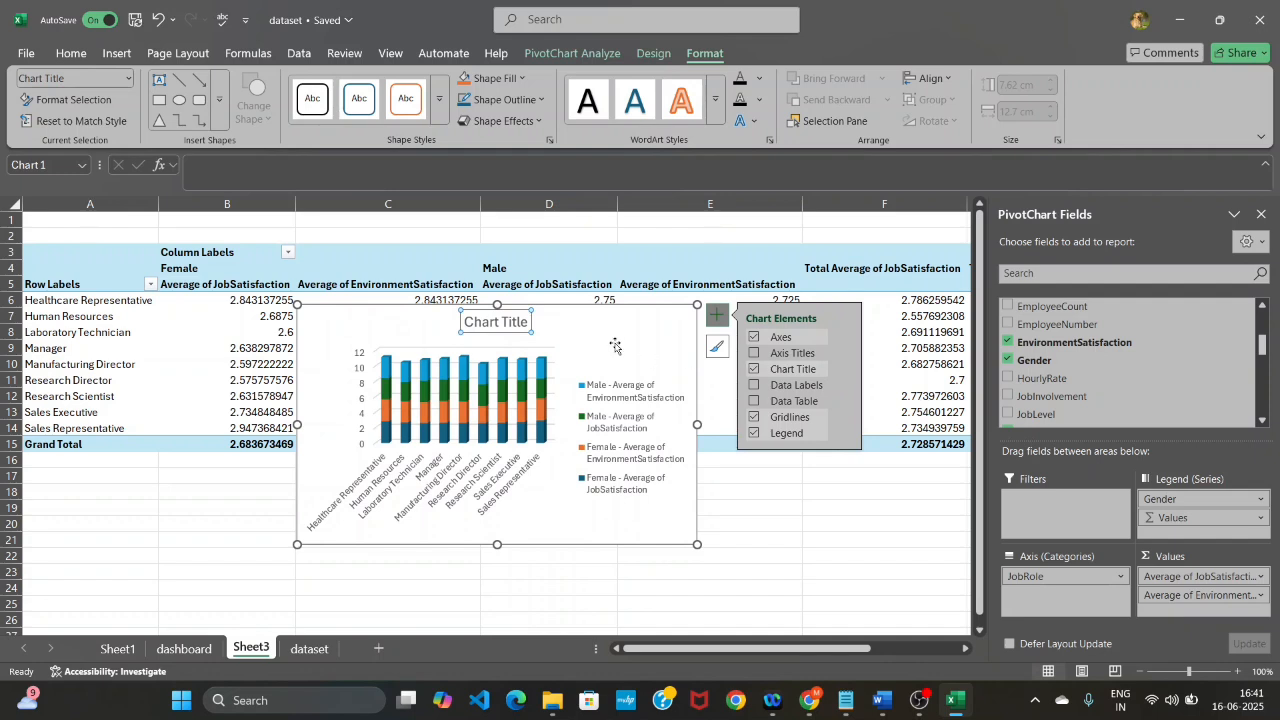
left_click(513, 322)
mouse_move(513, 322)
left_mouse_down()
mouse_move(499, 323)
mouse_move(517, 323)
left_mouse_up()
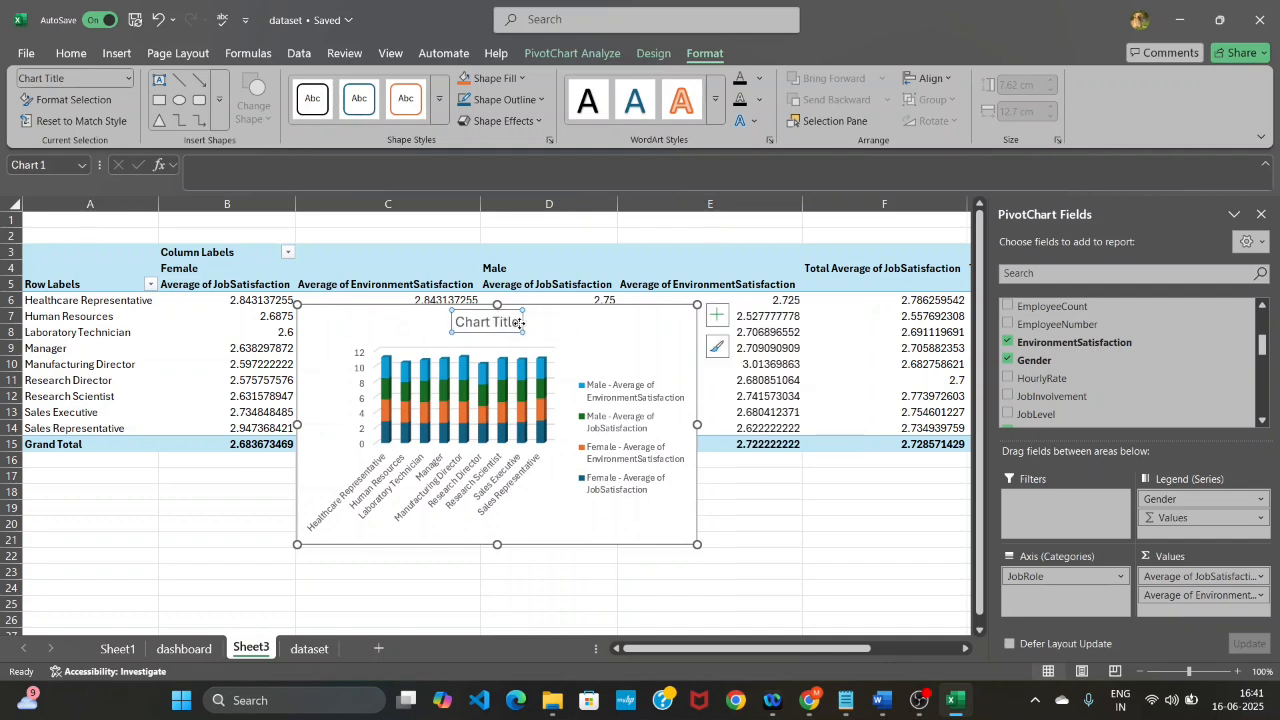
left_click(519, 322)
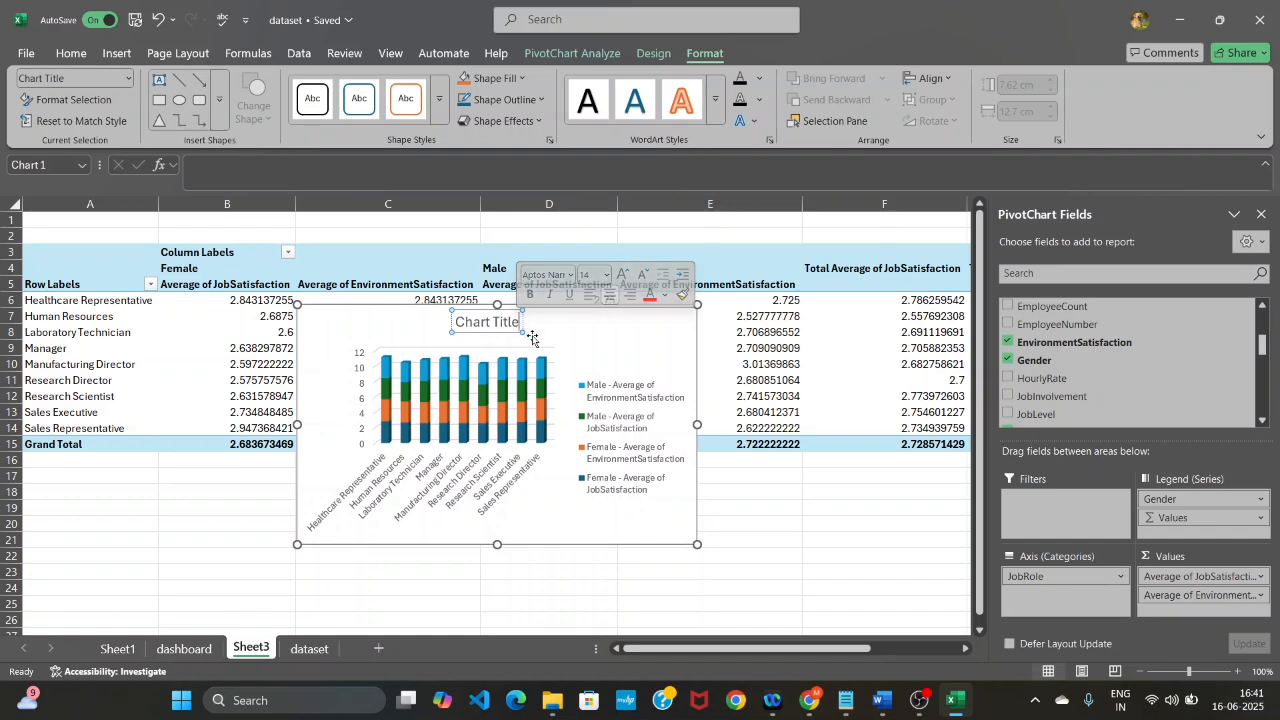
key("BackSpace")
key("BackSpace")
key("BackSpace")
key("BackSpace")
key("BackSpace")
key("BackSpace")
key("BackSpace")
key("BackSpace")
key("BackSpace")
key("BackSpace")
key("BackSpace")
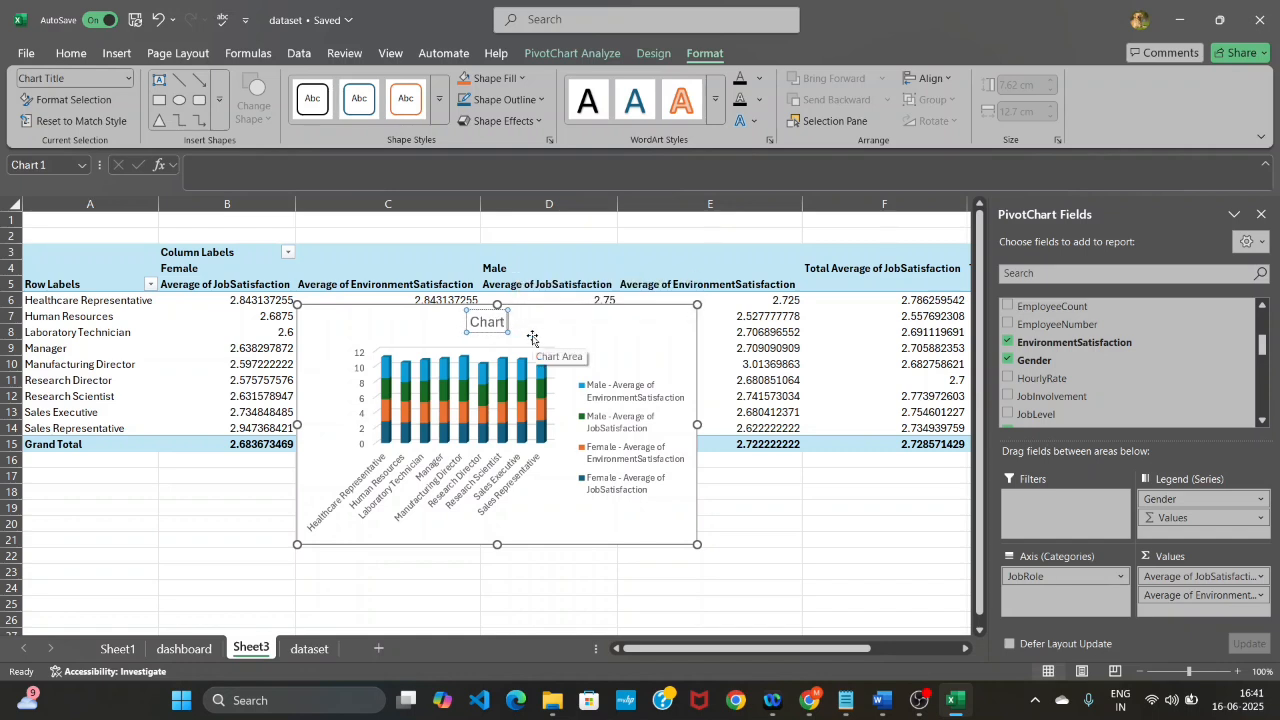
type("Satisfacti")
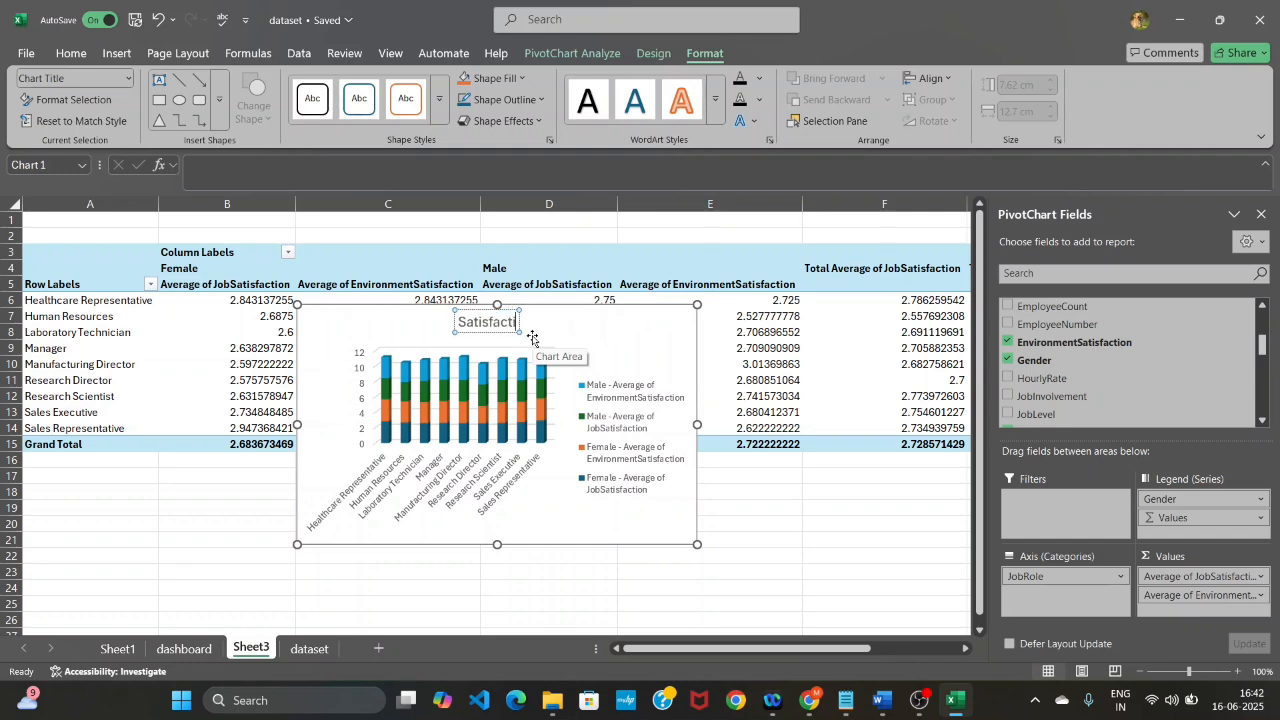
type("on by")
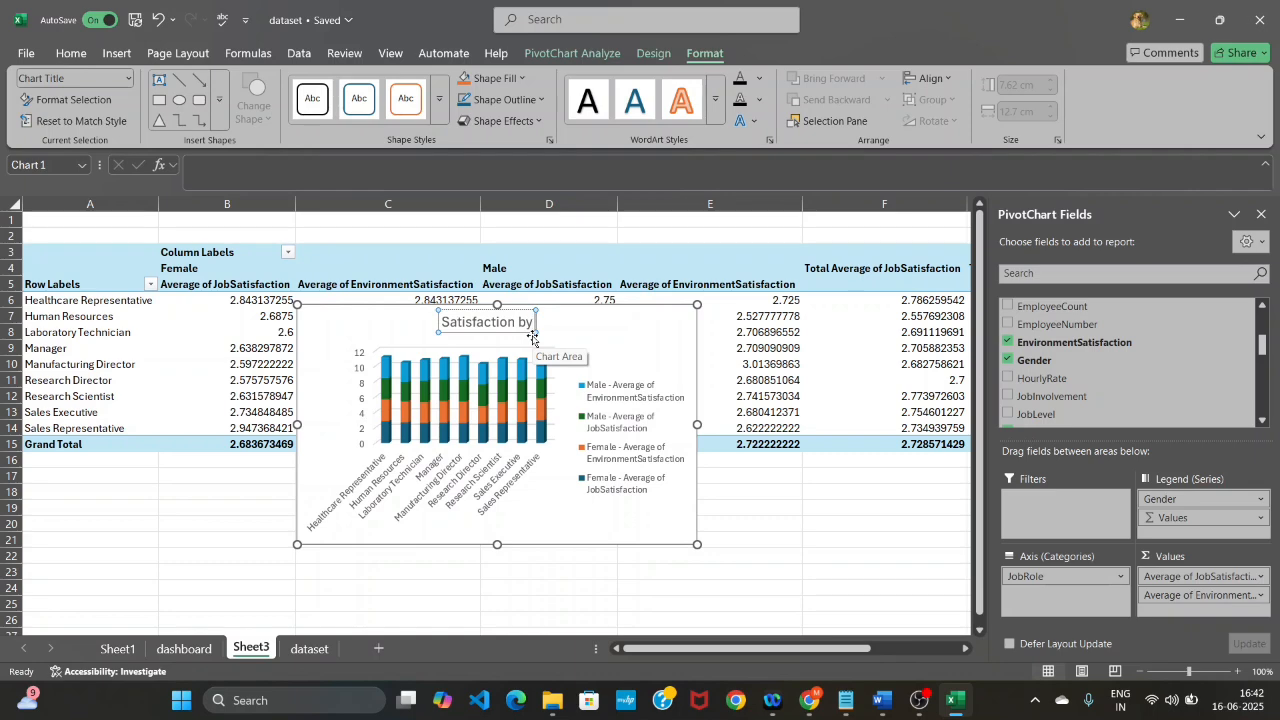
type(" Gender")
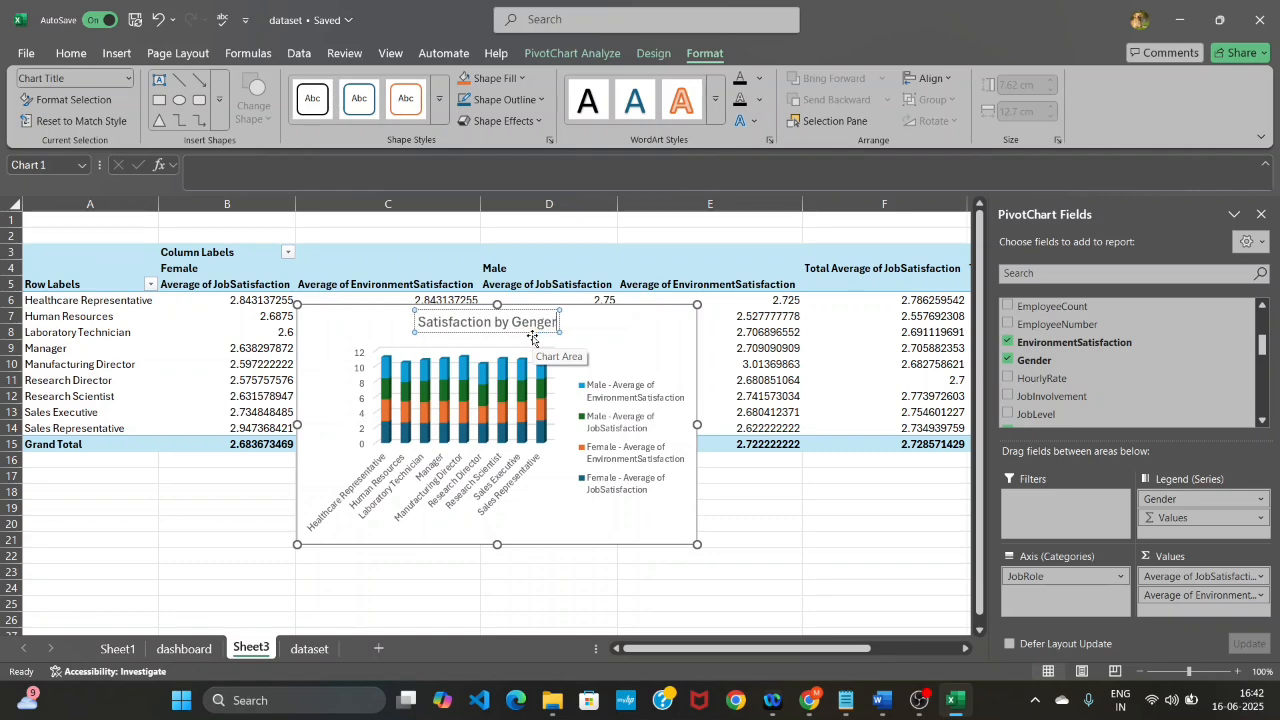
left_click(740, 501)
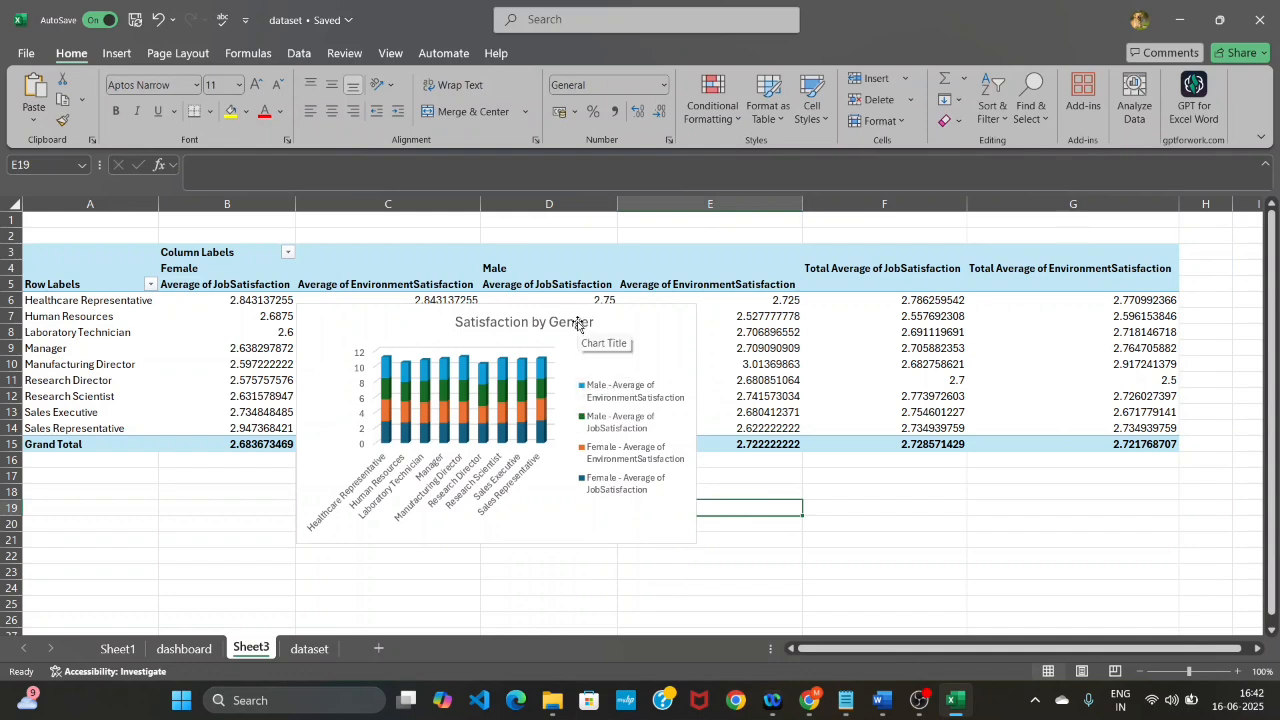
Correct the satisfaction PivotChart's title to read "Satisfaction by Gender"
double_click(578, 322)
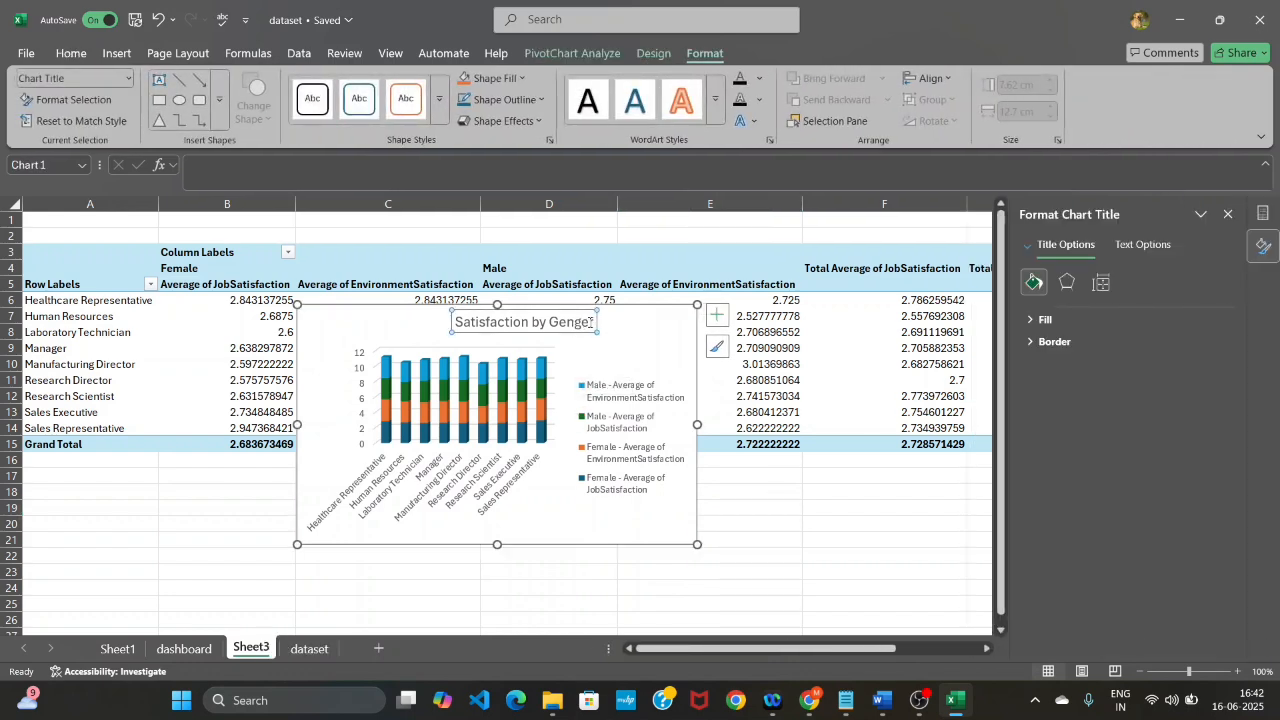
key("BackSpace")
key("BackSpace")
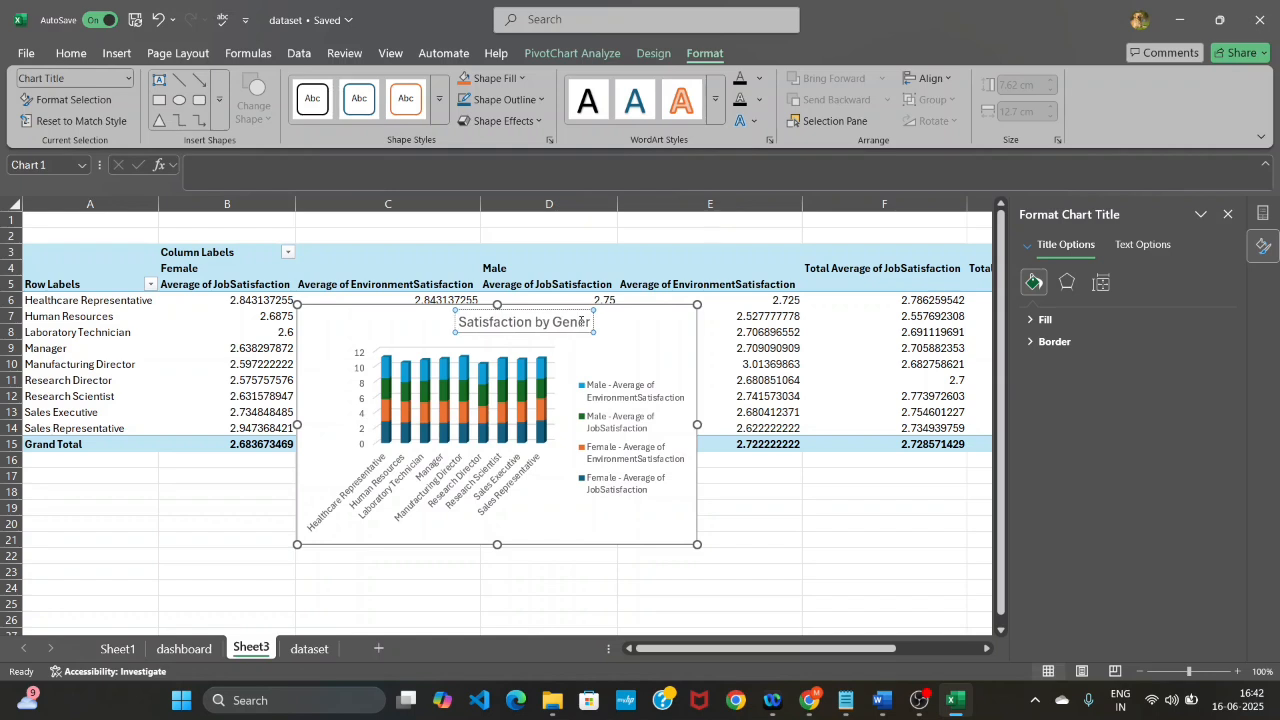
type("de")
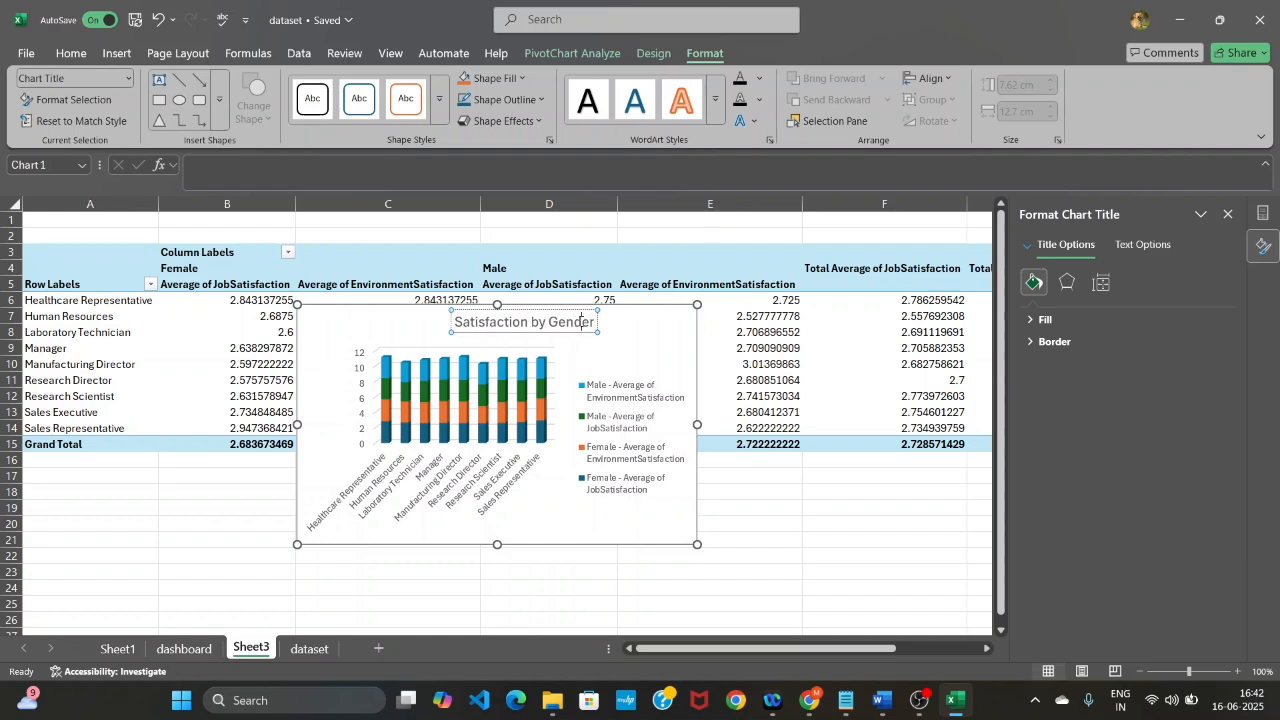
Copy the Satisfaction by Gender chart onto the dashboard sheet at cell L5 and close the side panes
left_click(640, 350)
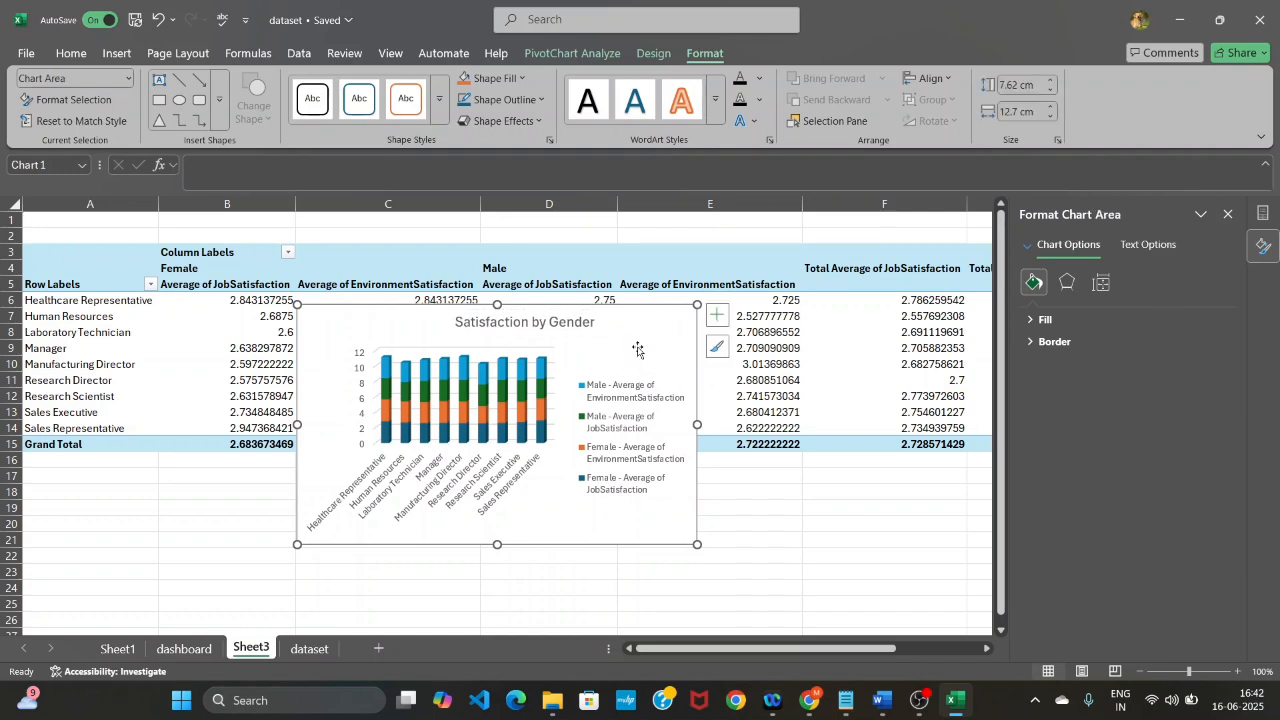
left_click(186, 649)
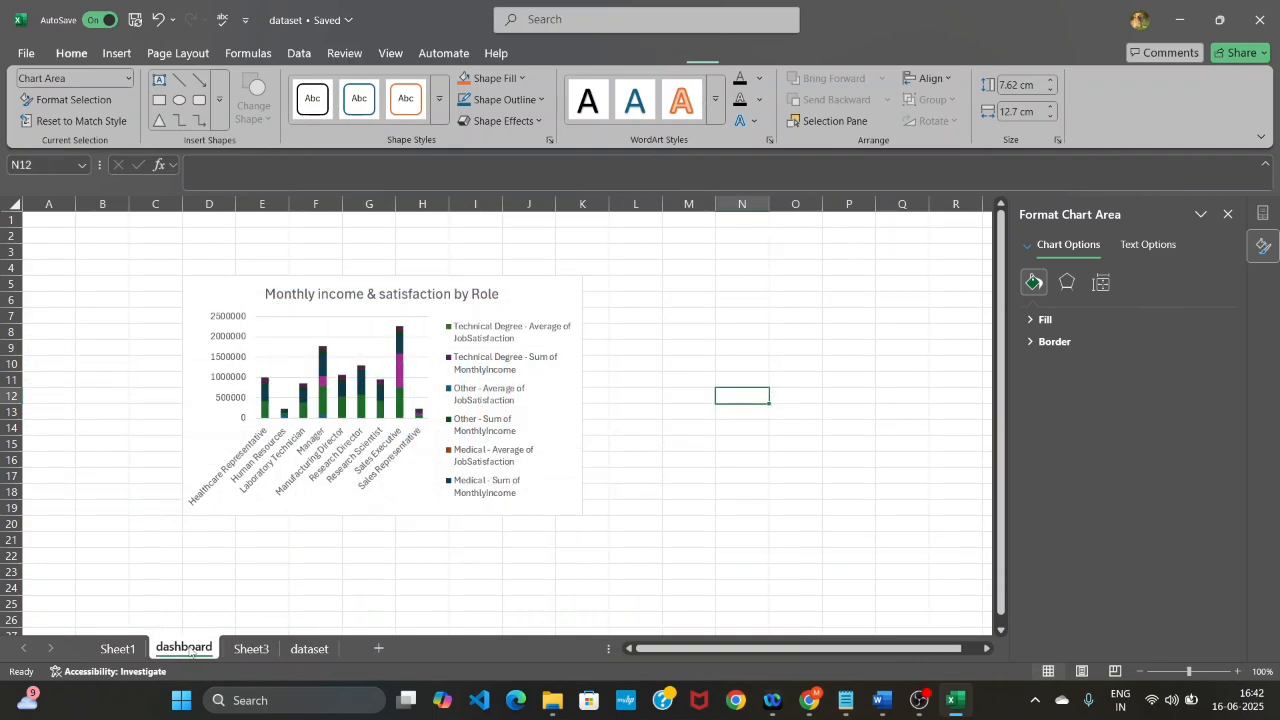
left_click(619, 287)
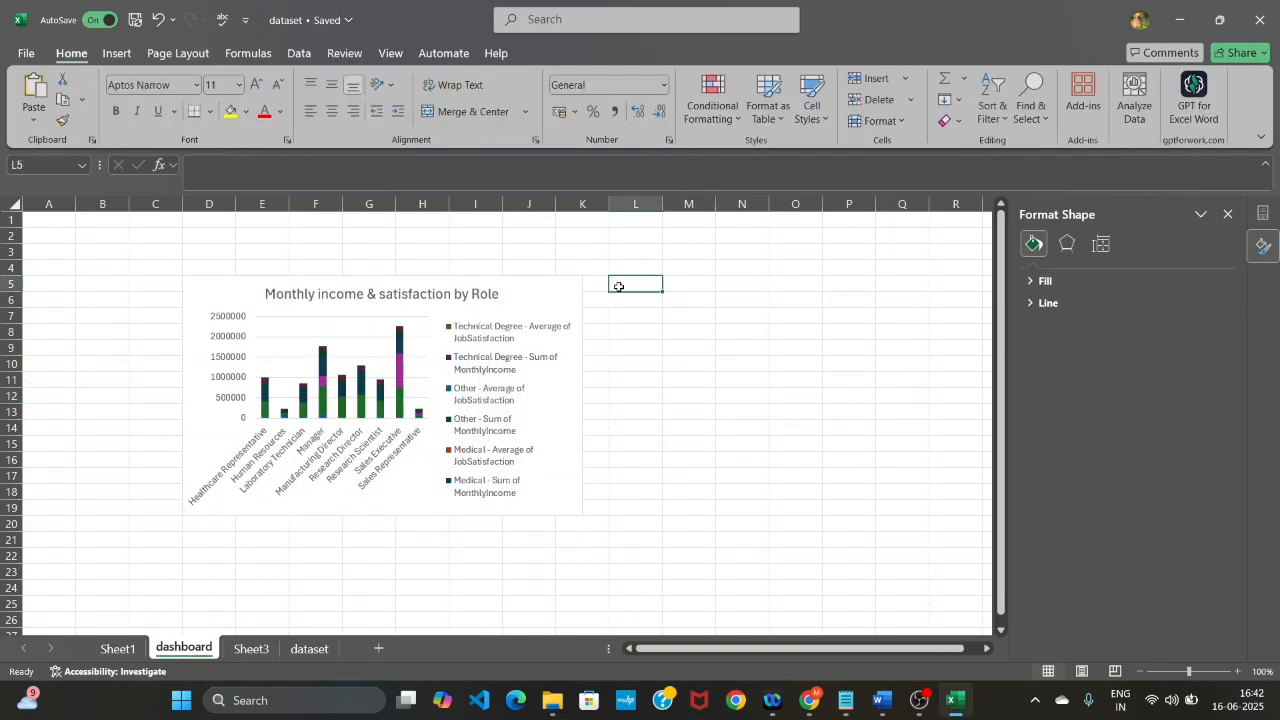
key("ctrl+v")
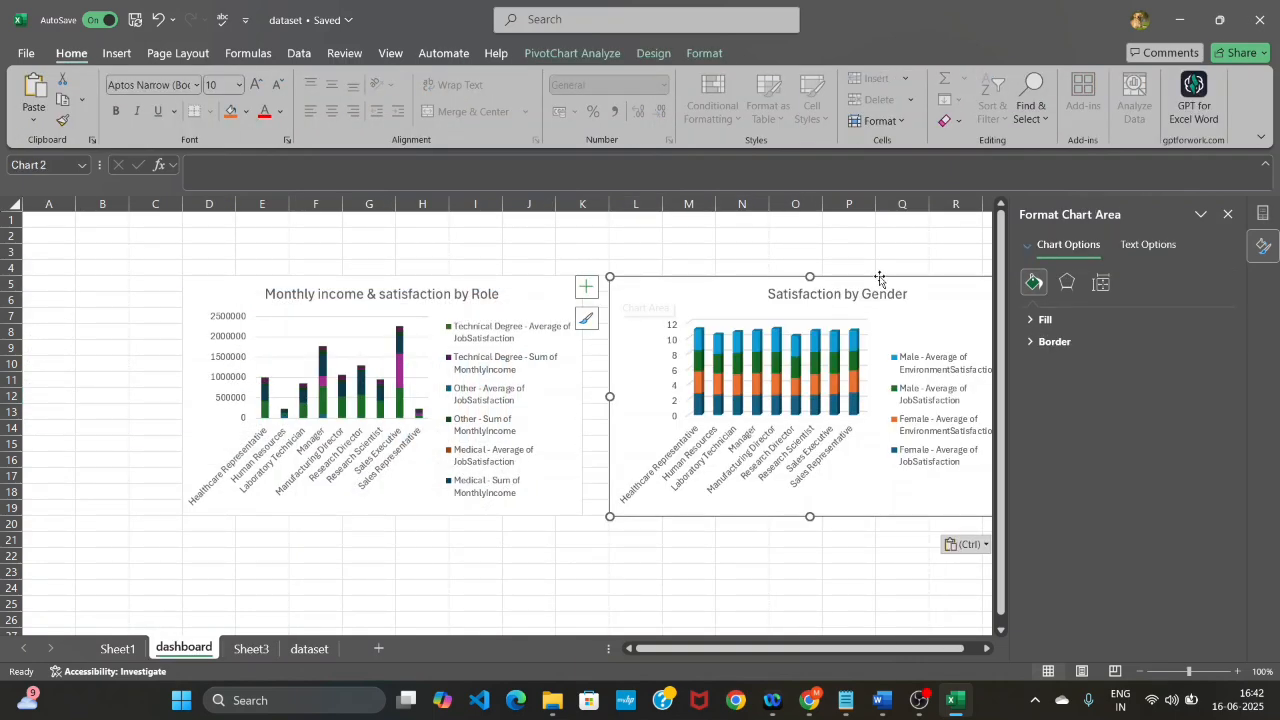
left_click(1227, 214)
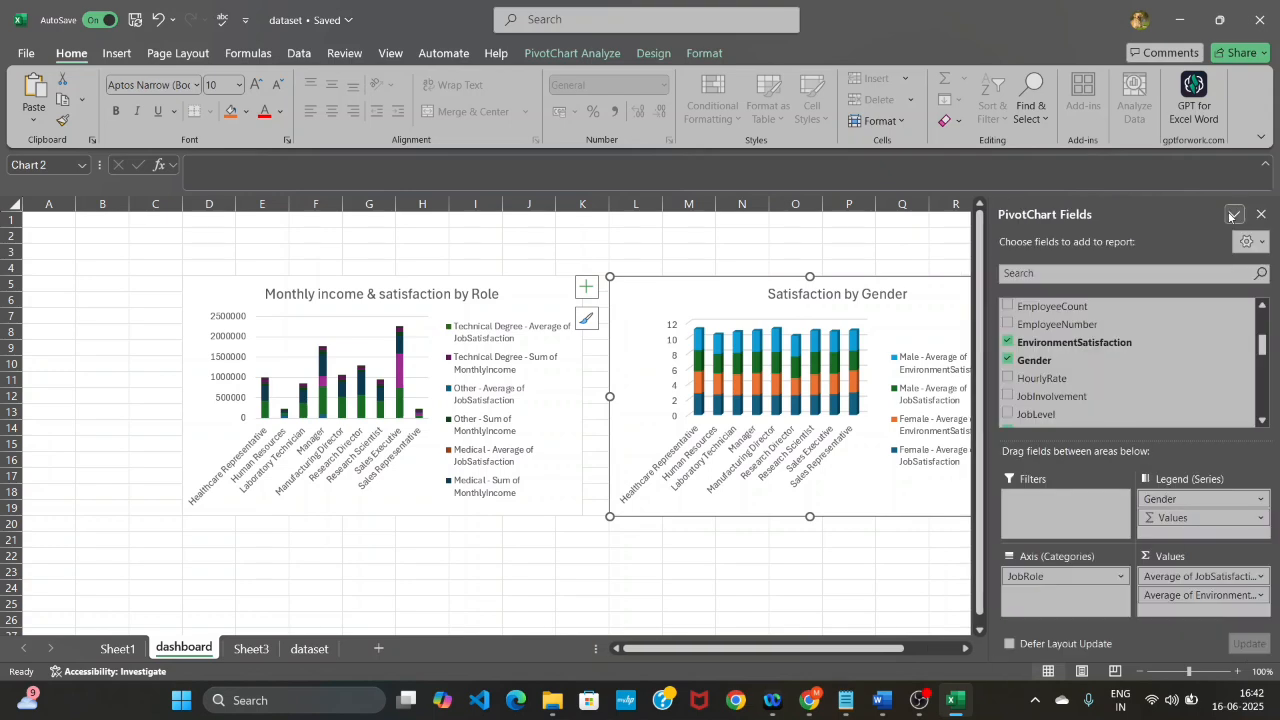
left_click(1261, 214)
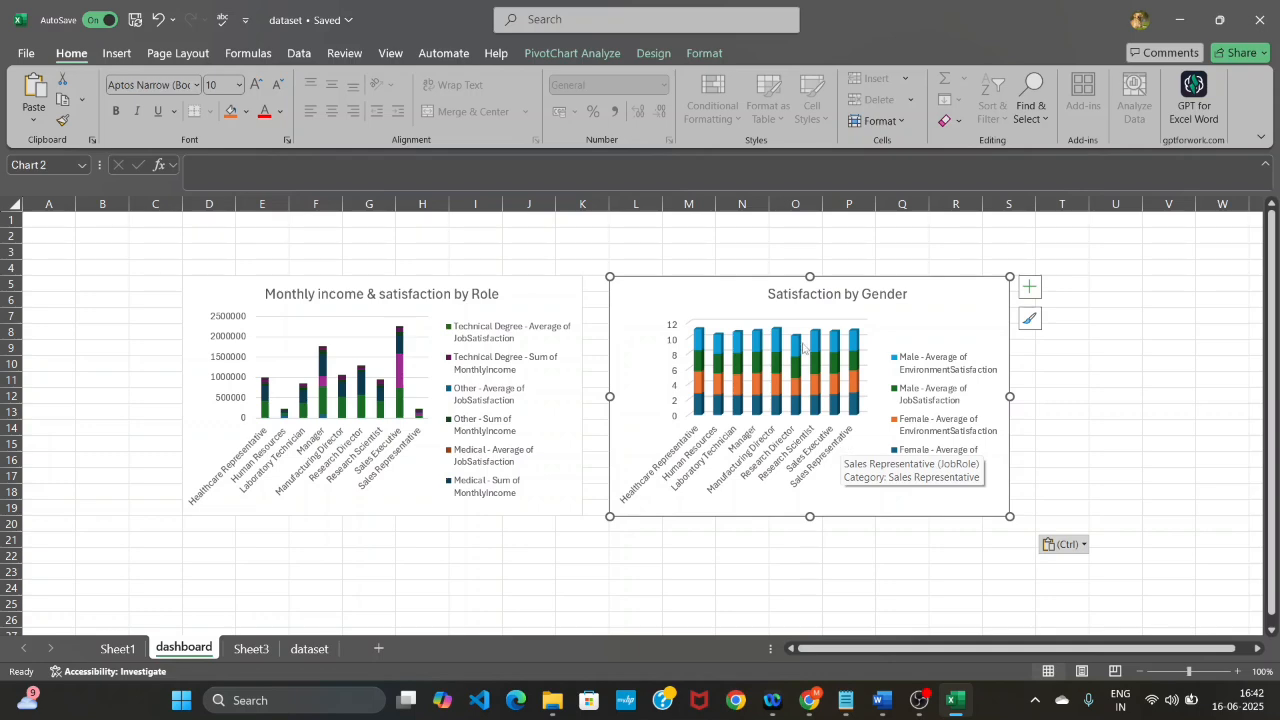
Check question 3 in the Word document, then create a PivotTable in Excel from the dataset sheet's data on a new worksheet
left_click(957, 702)
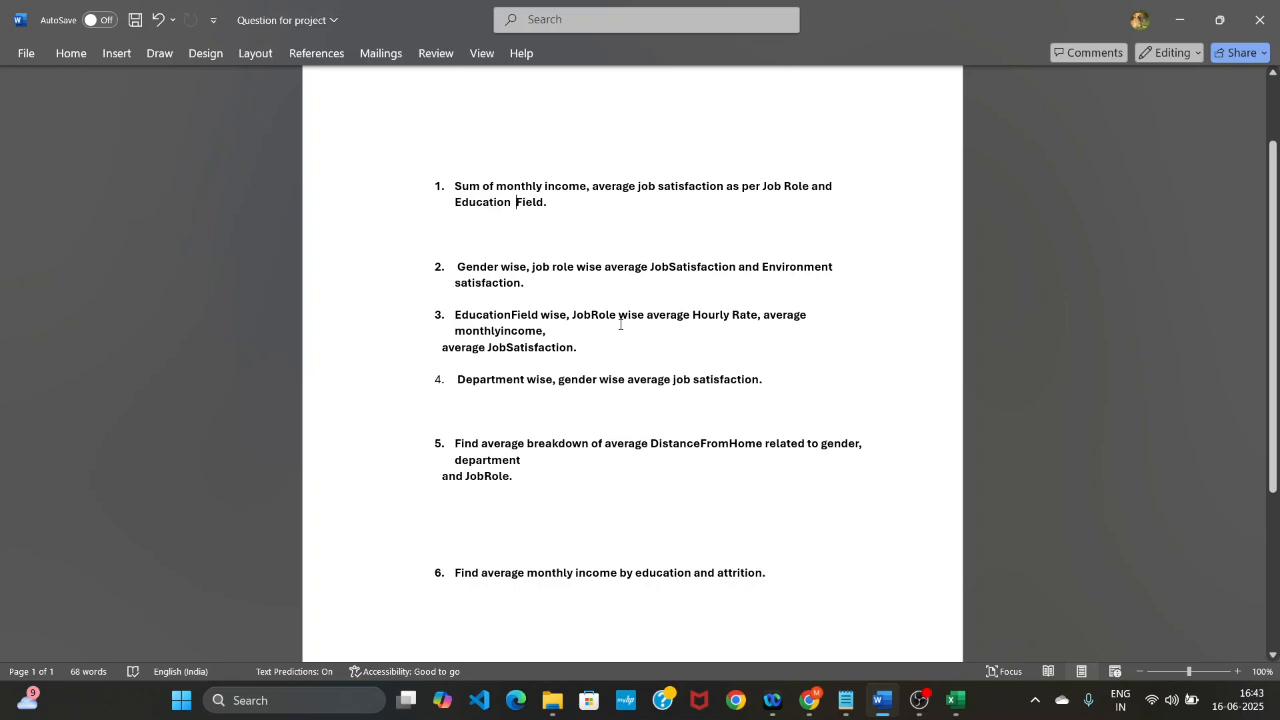
left_click(912, 664)
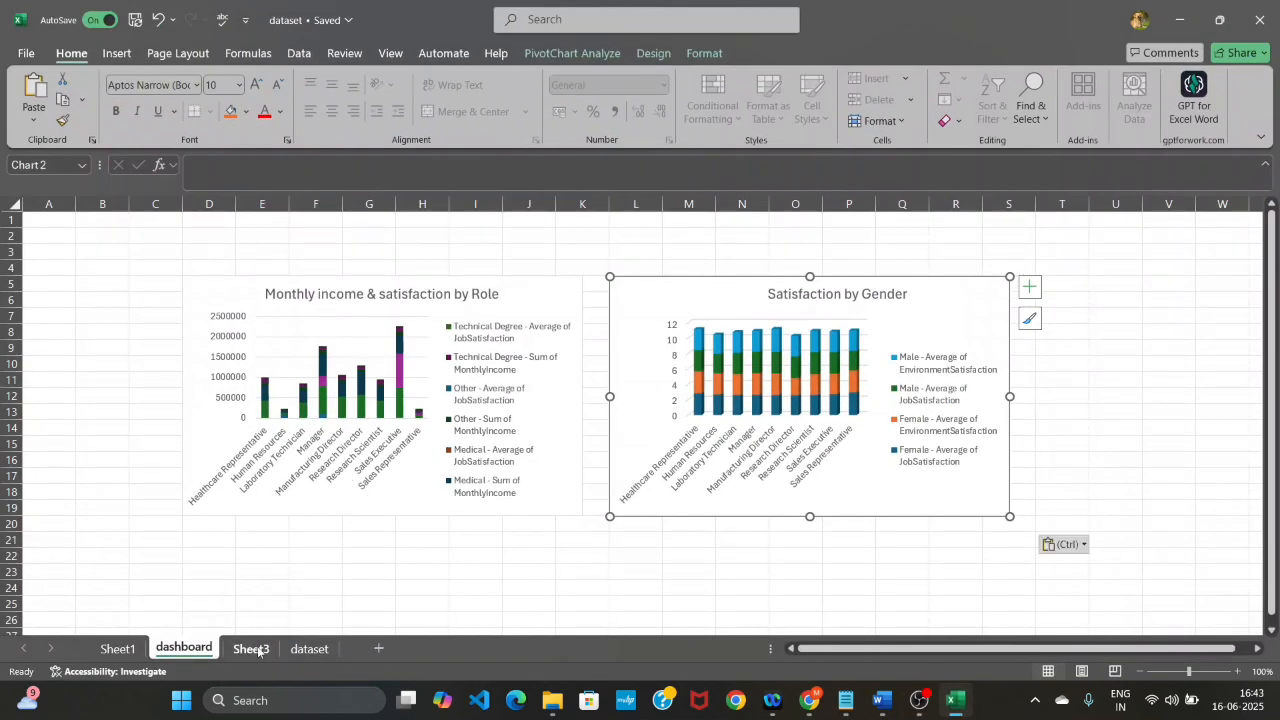
left_click(309, 649)
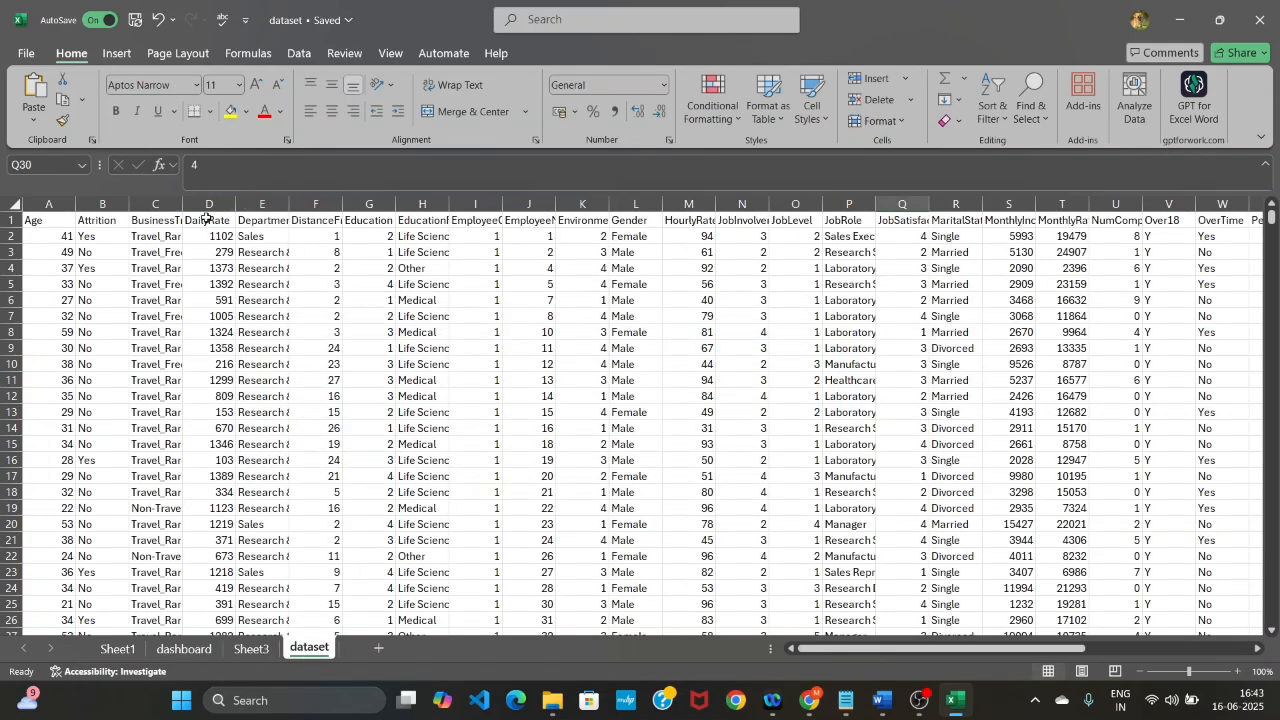
left_click(117, 54)
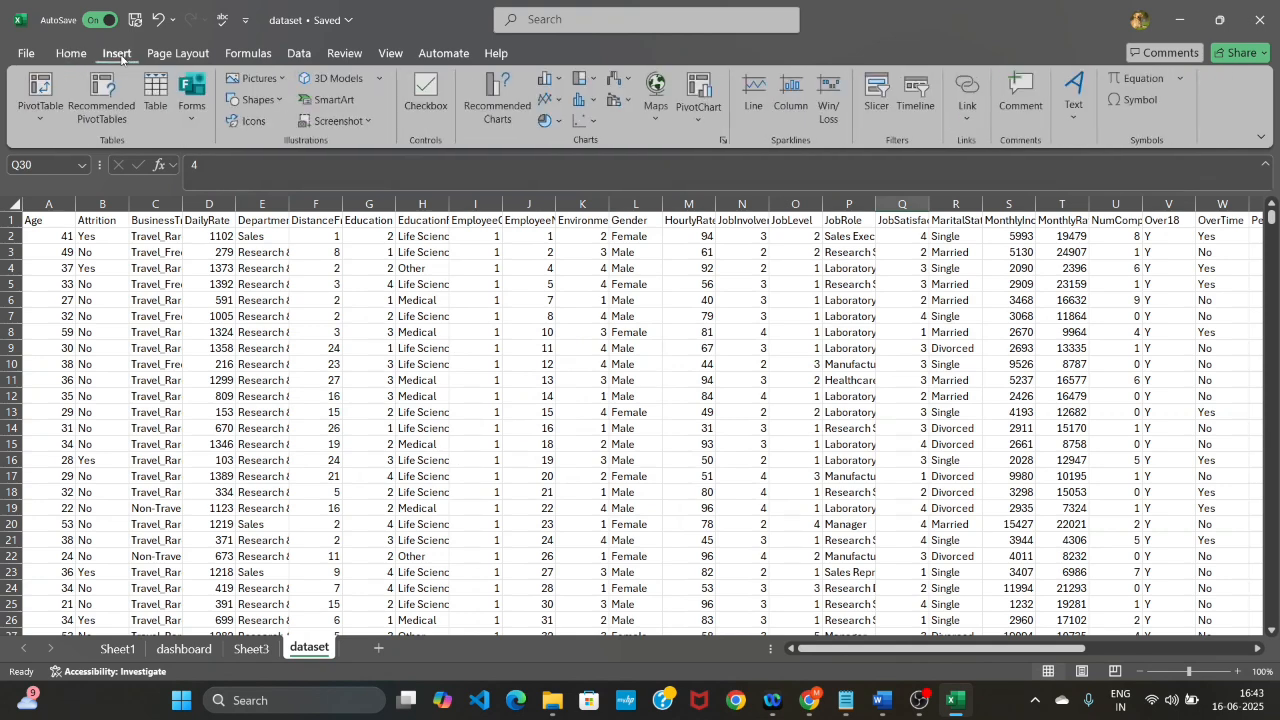
left_click(41, 122)
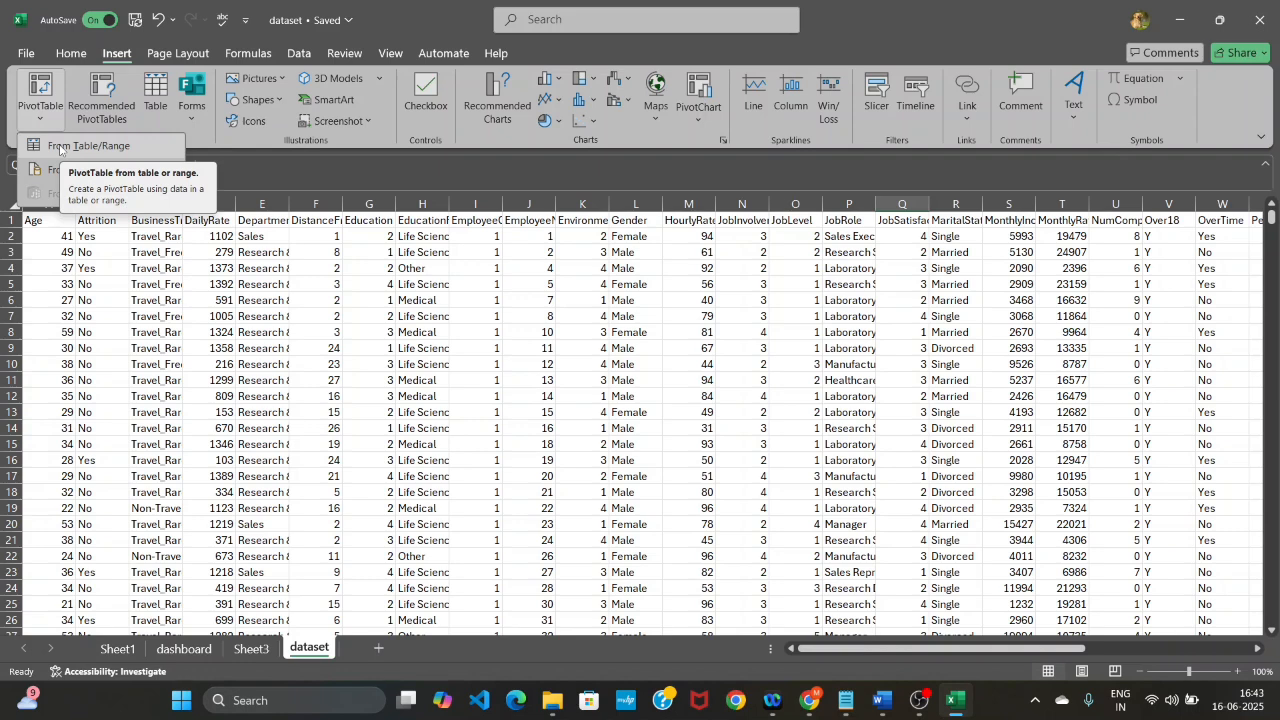
left_click(60, 146)
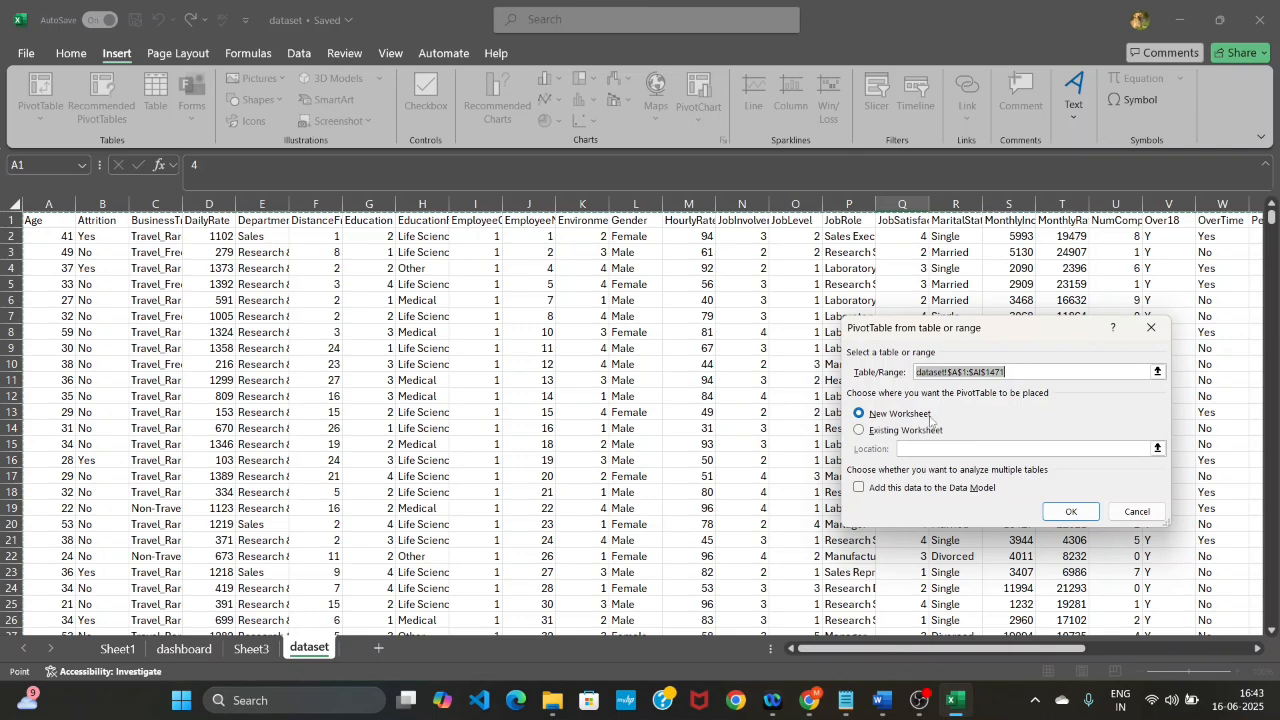
left_click(1068, 512)
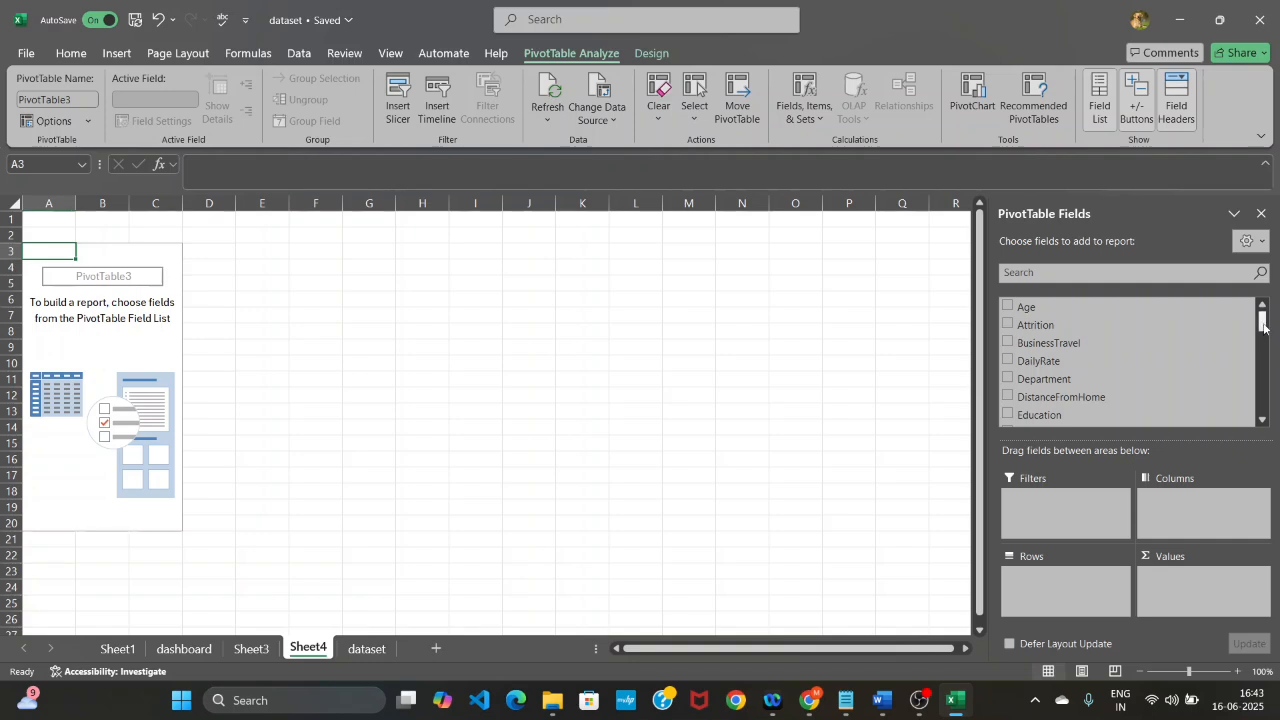
Lay out the new PivotTable with EducationField as rows and JobRole as columns
scroll(1264, 338, "down", 2)
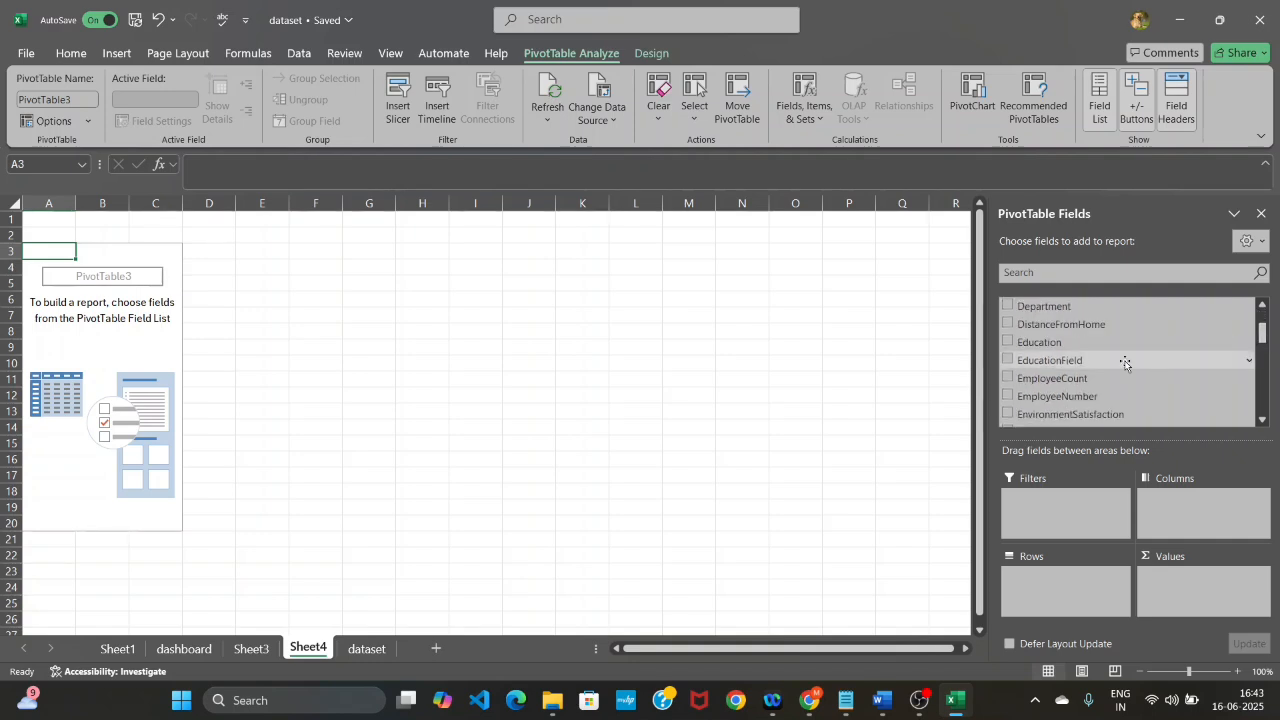
left_click_drag(1100, 362, 1064, 583)
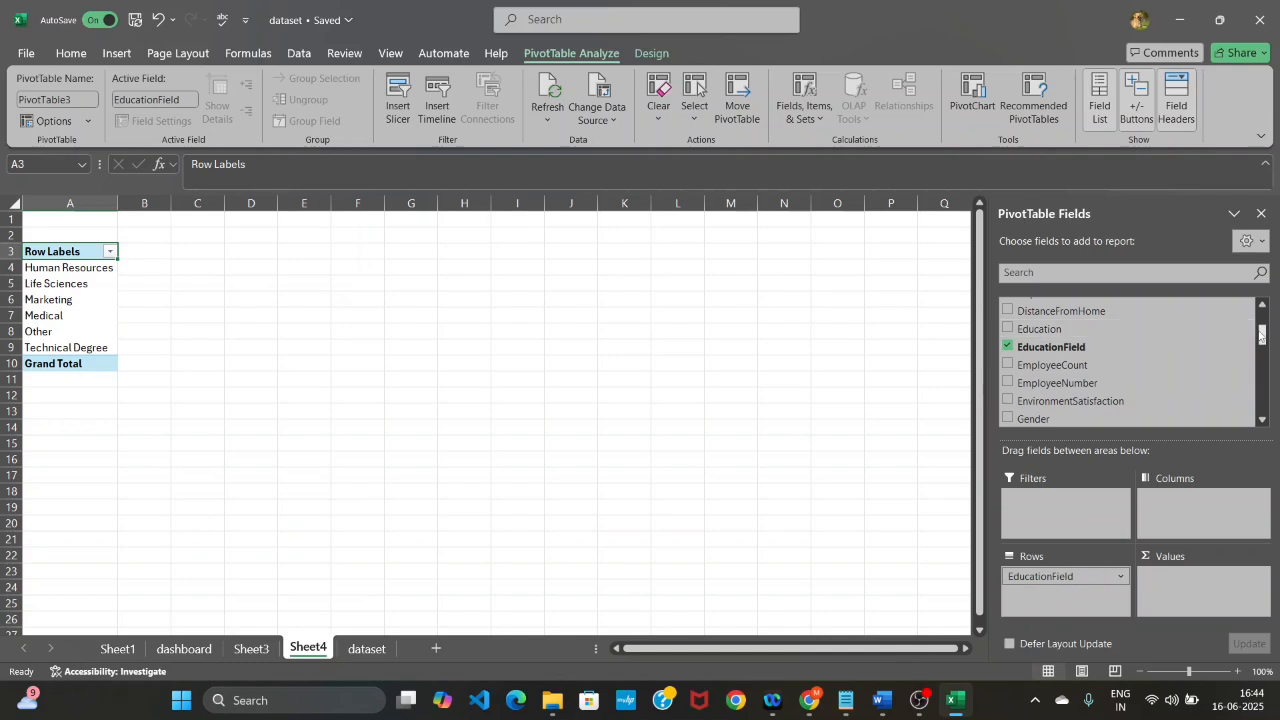
left_click_drag(1262, 336, 1262, 348)
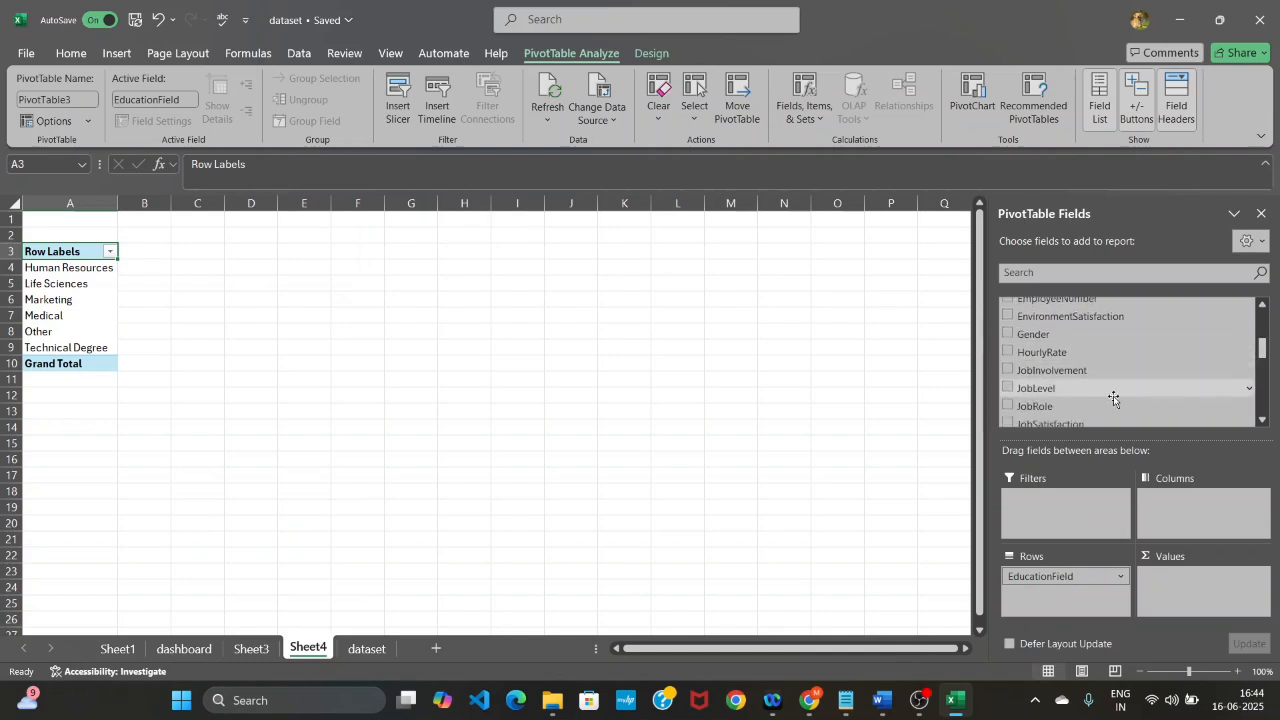
left_click_drag(1067, 405, 1178, 500)
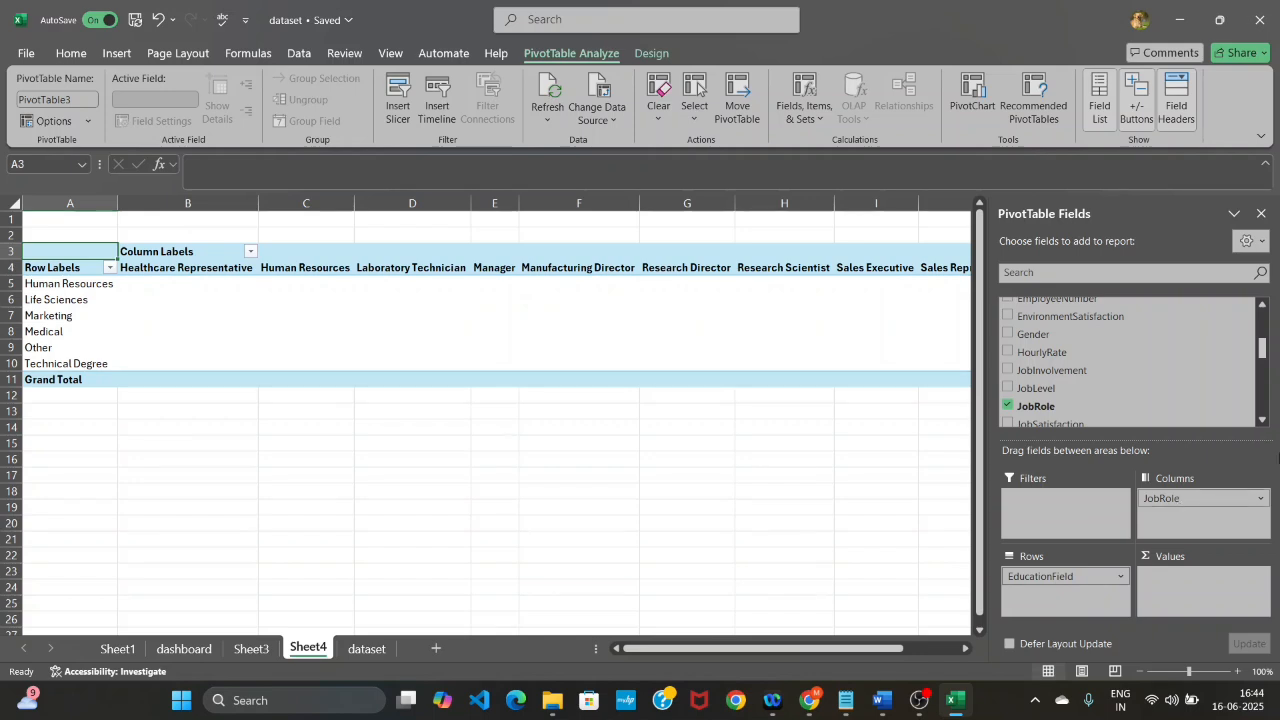
Add HourlyRate, MonthlyIncome and JobSatisfaction as value fields of the PivotTable
left_click_drag(1263, 346, 1263, 348)
left_click_drag(1075, 350, 1170, 585)
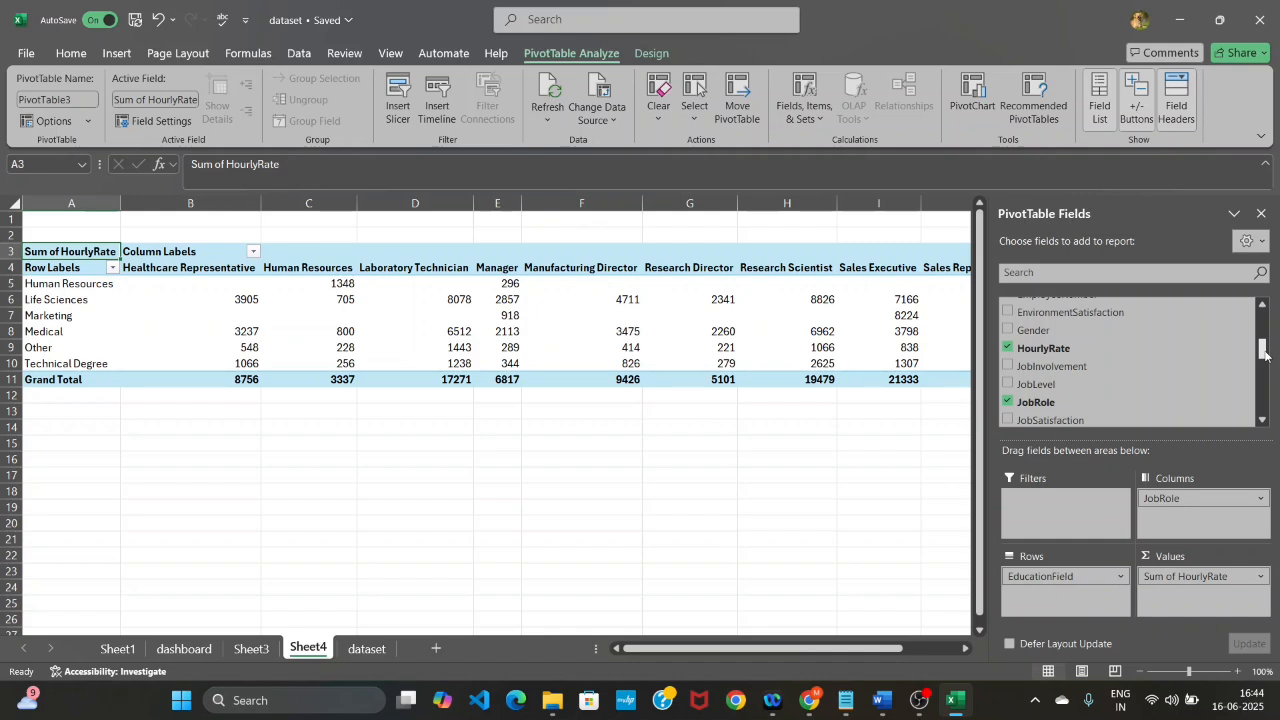
left_click_drag(1264, 350, 1266, 368)
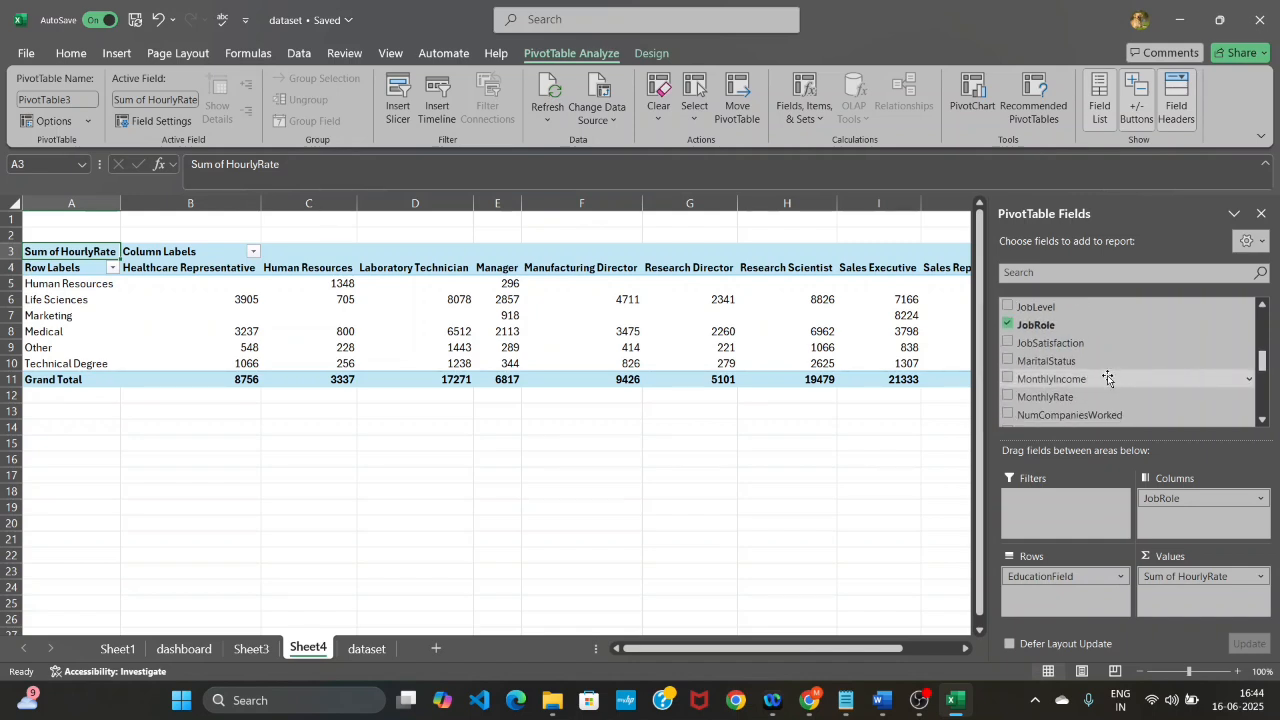
left_click_drag(1108, 378, 1180, 598)
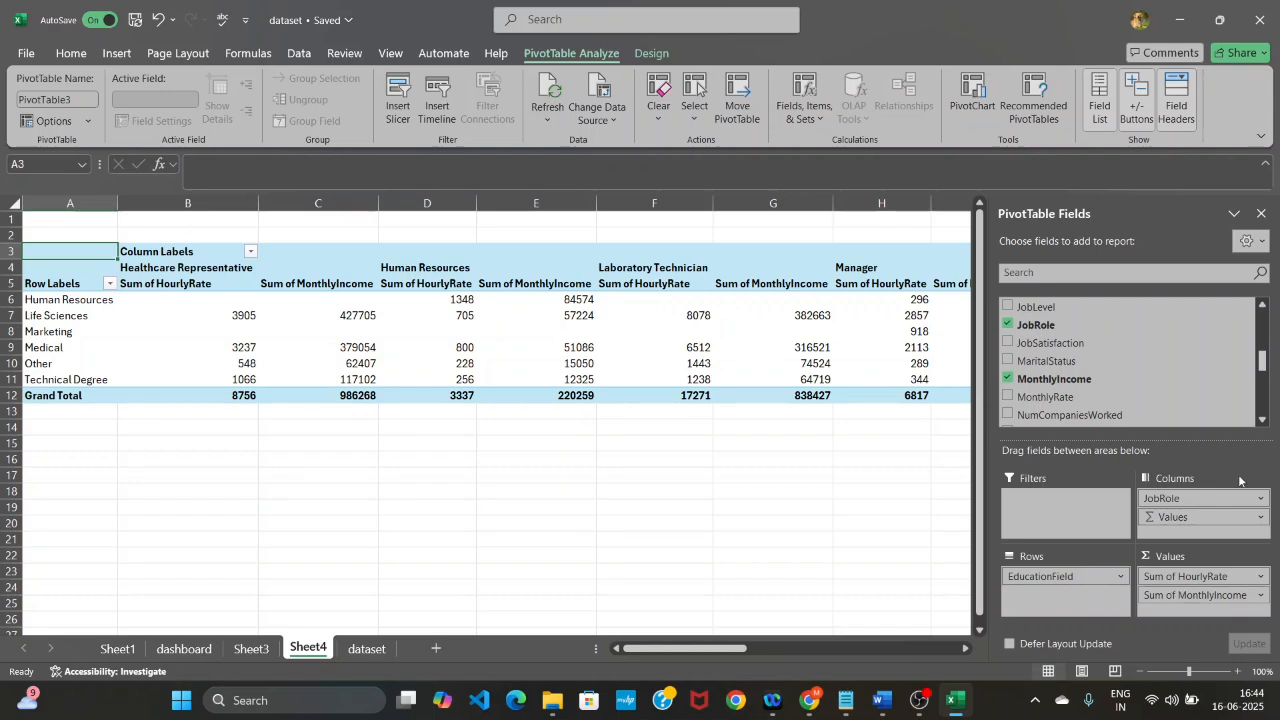
left_click_drag(1263, 362, 1263, 370)
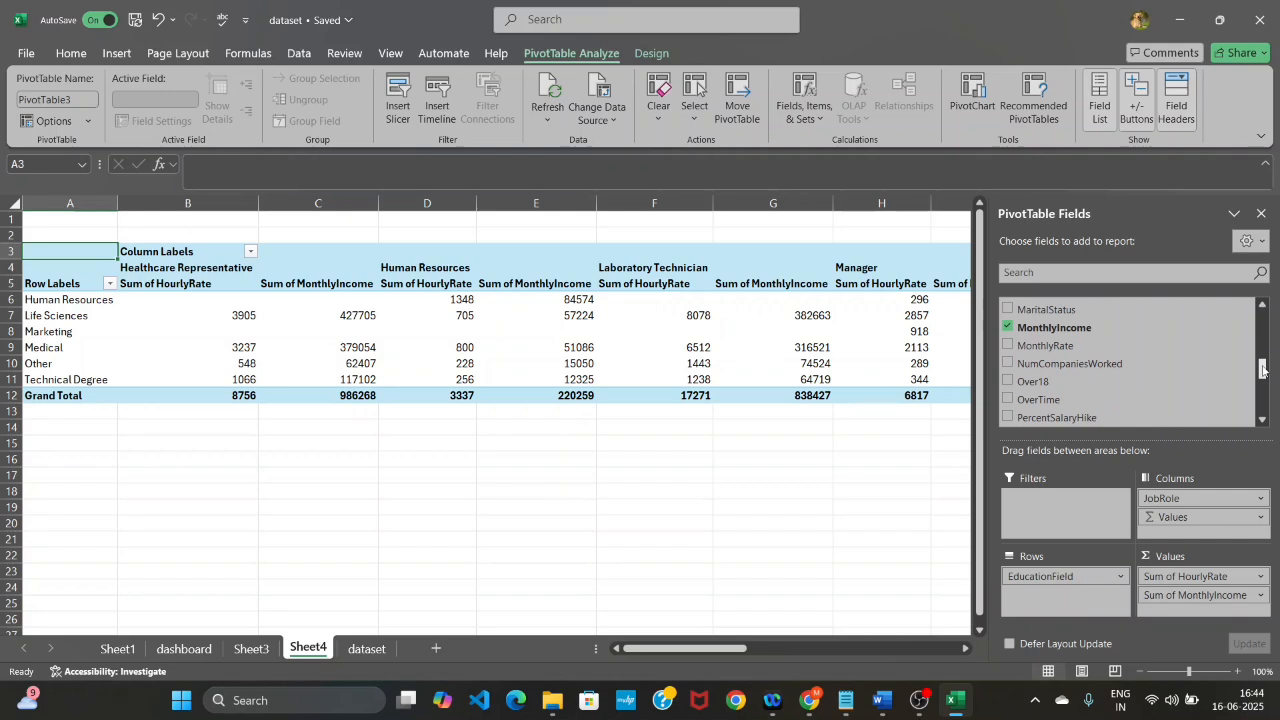
mouse_move(1263, 370)
left_mouse_down()
mouse_move(1263, 345)
mouse_move(1263, 362)
left_mouse_up()
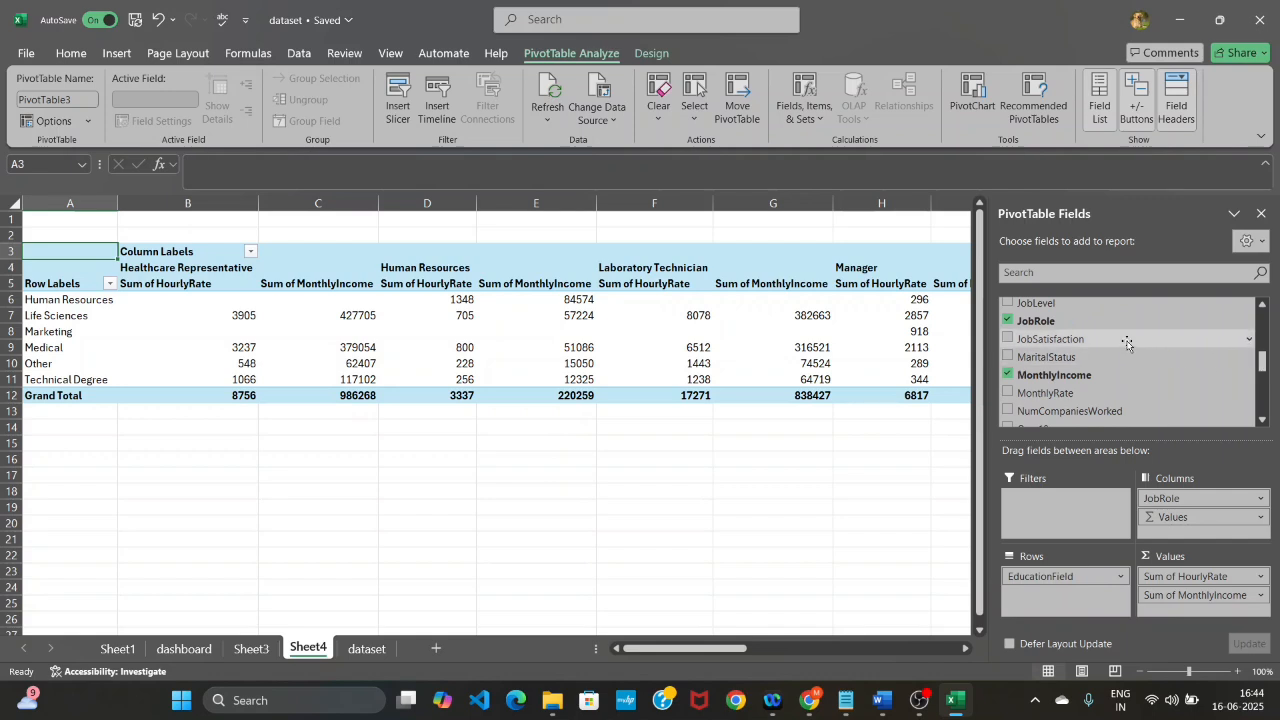
left_click_drag(1123, 338, 1184, 605)
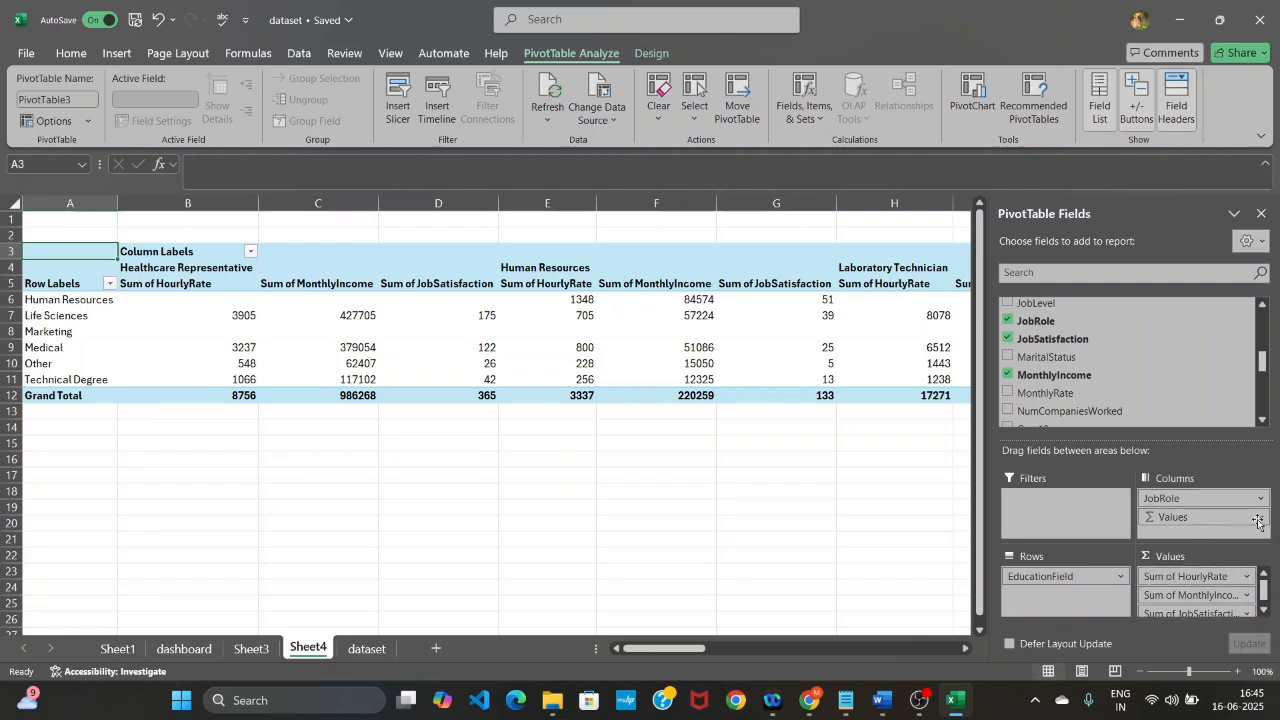
Summarize the HourlyRate value field by Average
left_click(1246, 577)
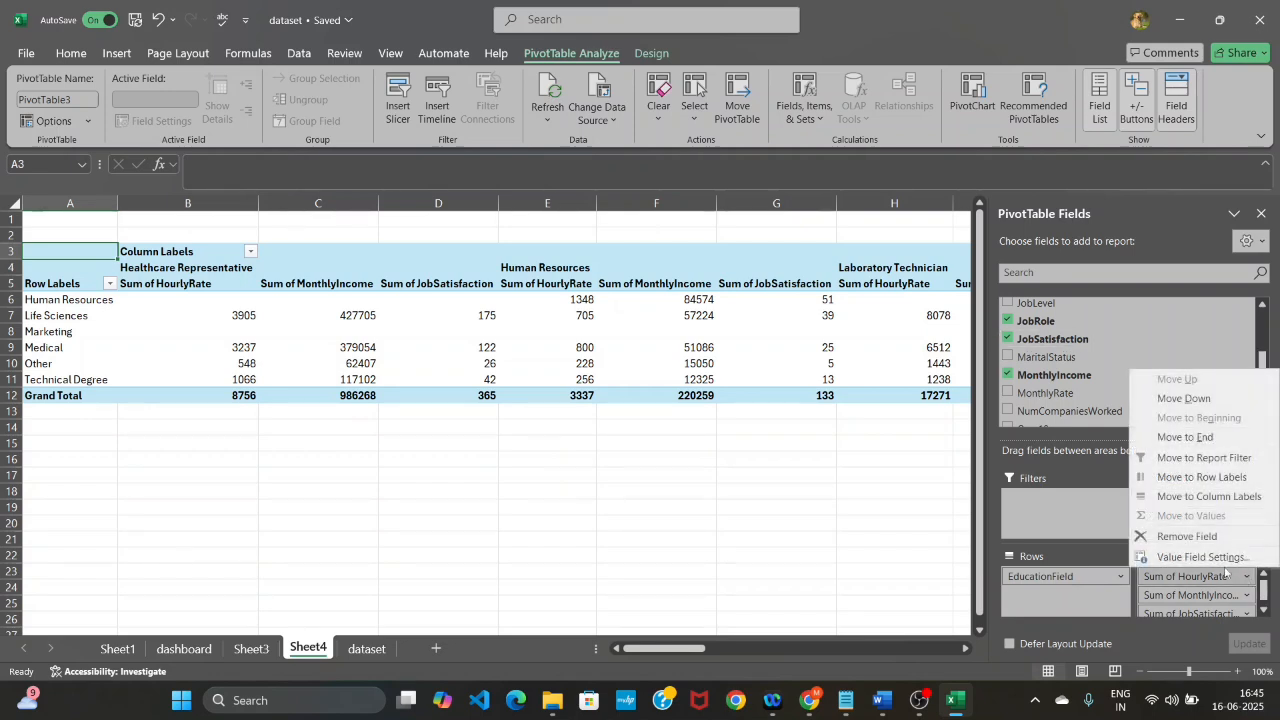
left_click(1172, 557)
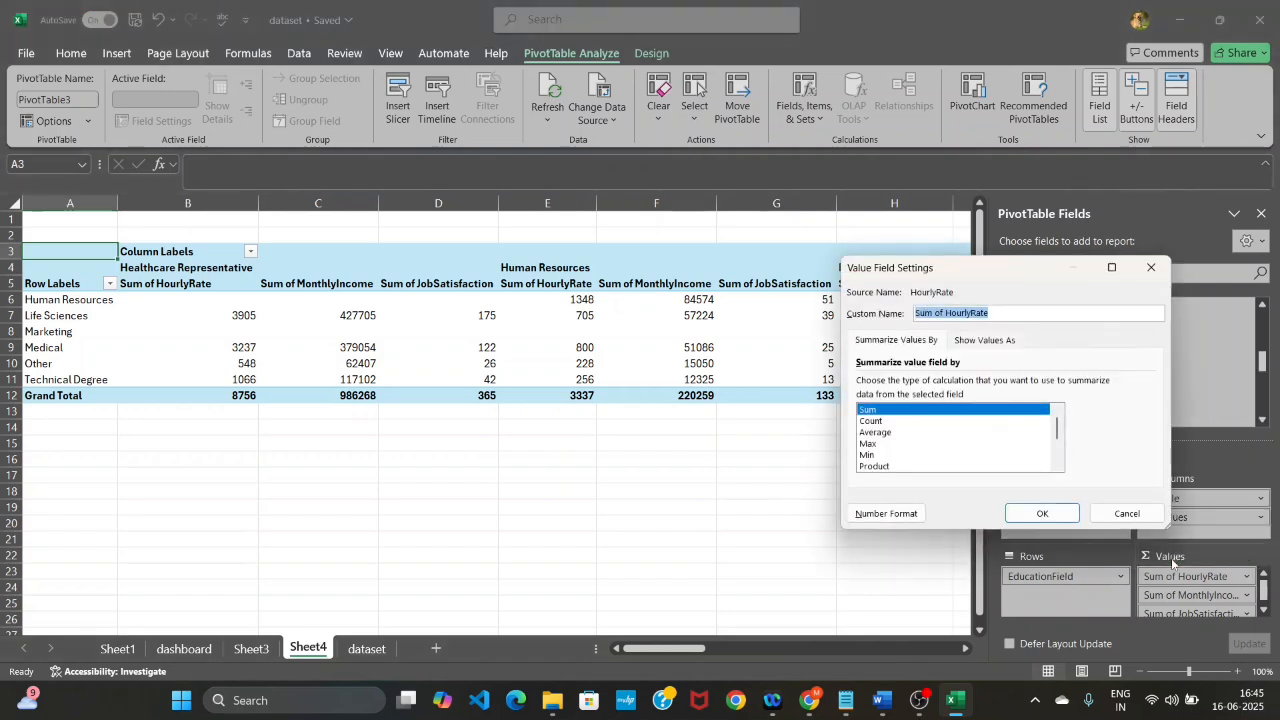
left_click(871, 435)
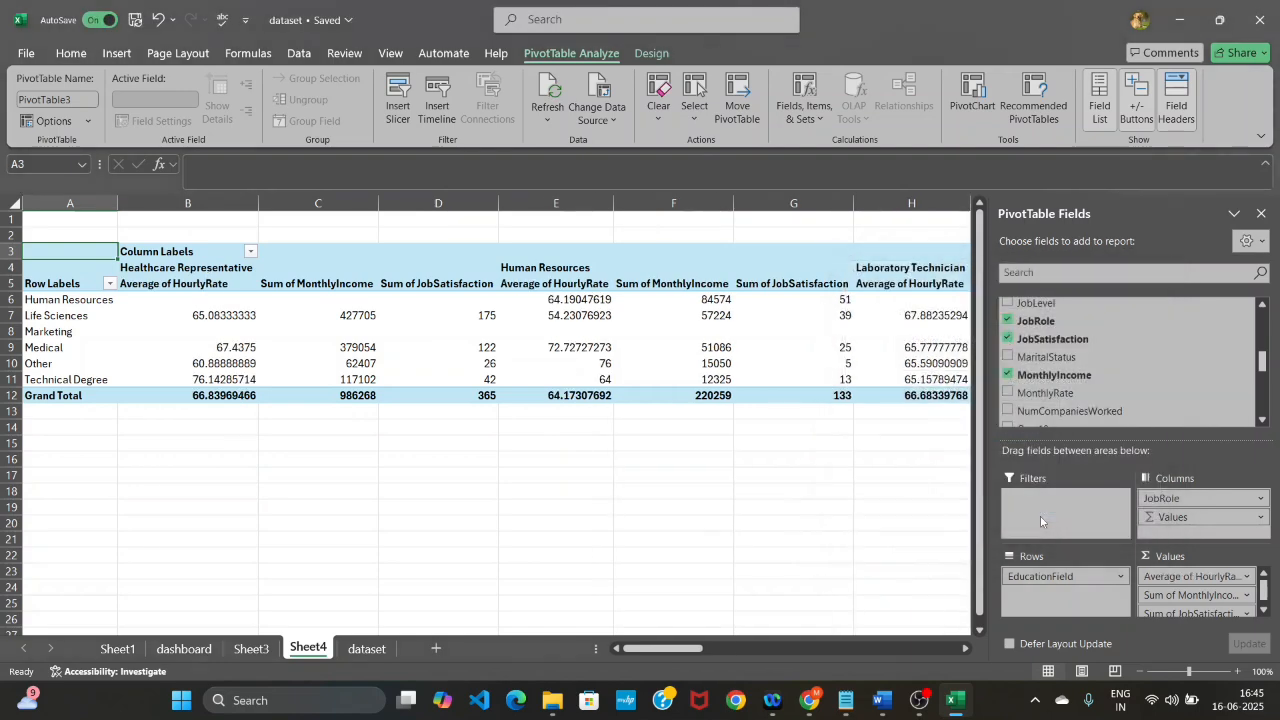
left_click(1041, 513)
Summarize the MonthlyIncome value field by Average
left_click(1230, 577)
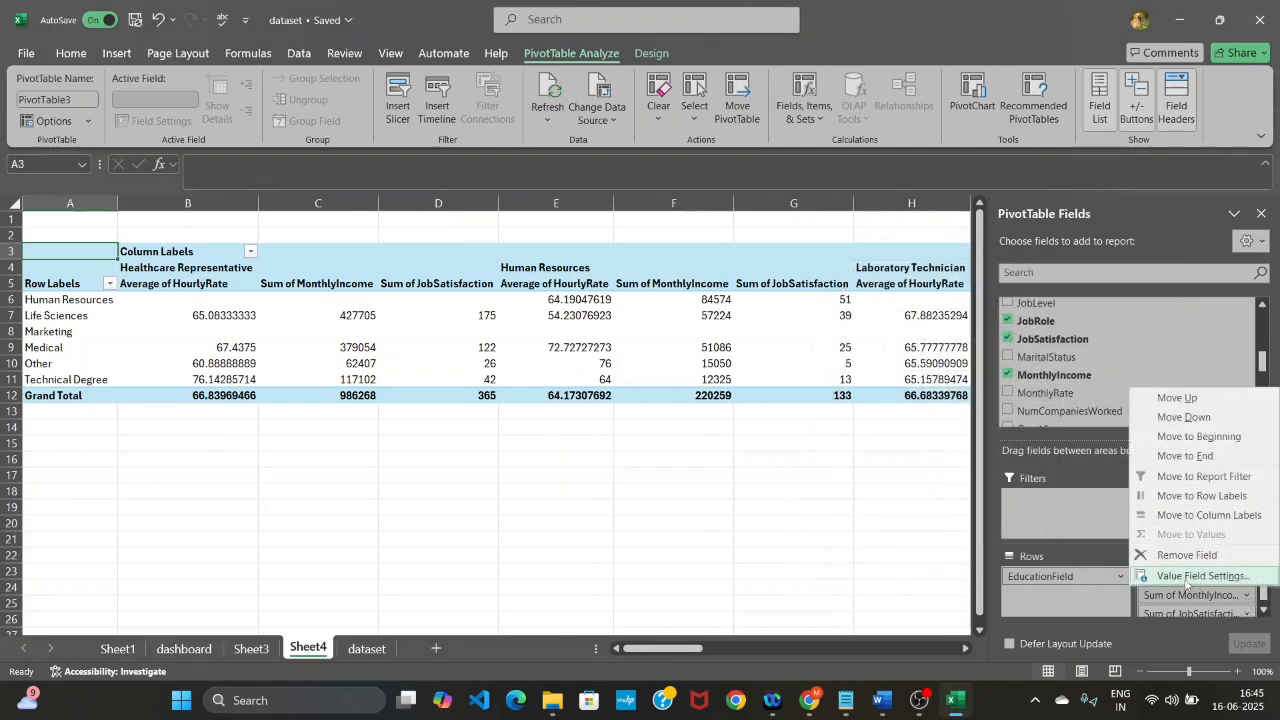
left_click(1188, 578)
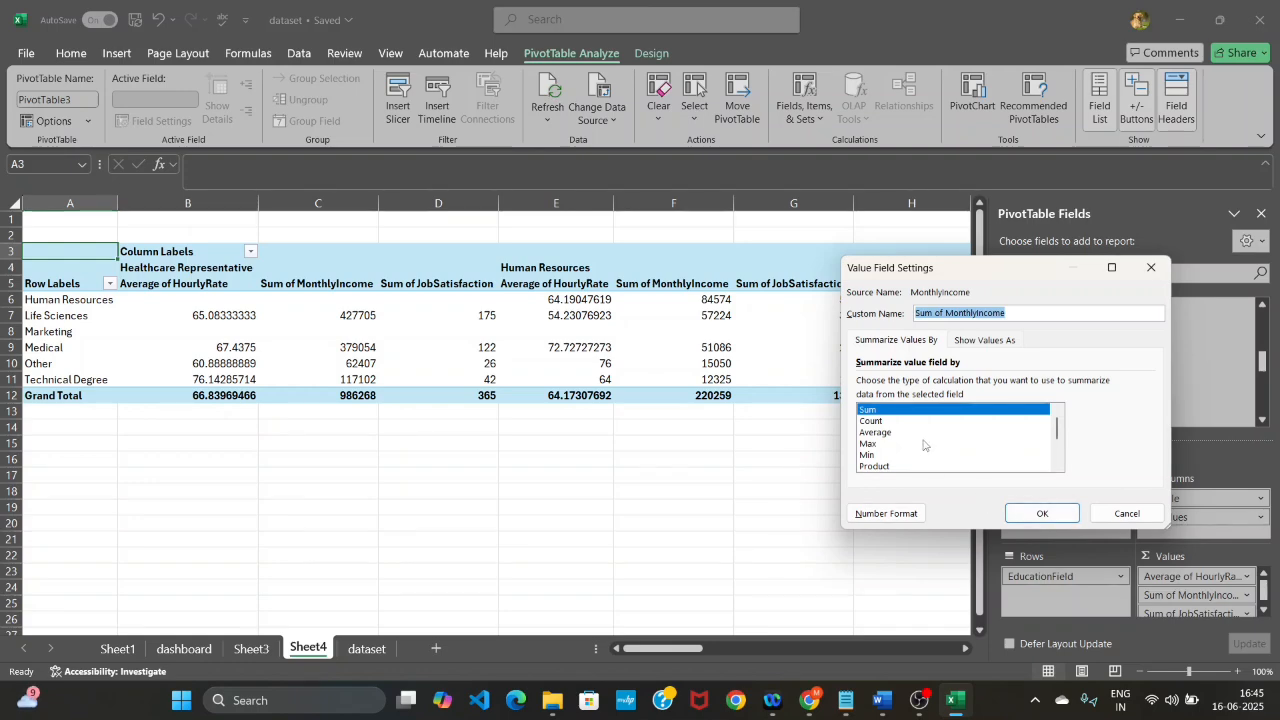
left_click(880, 432)
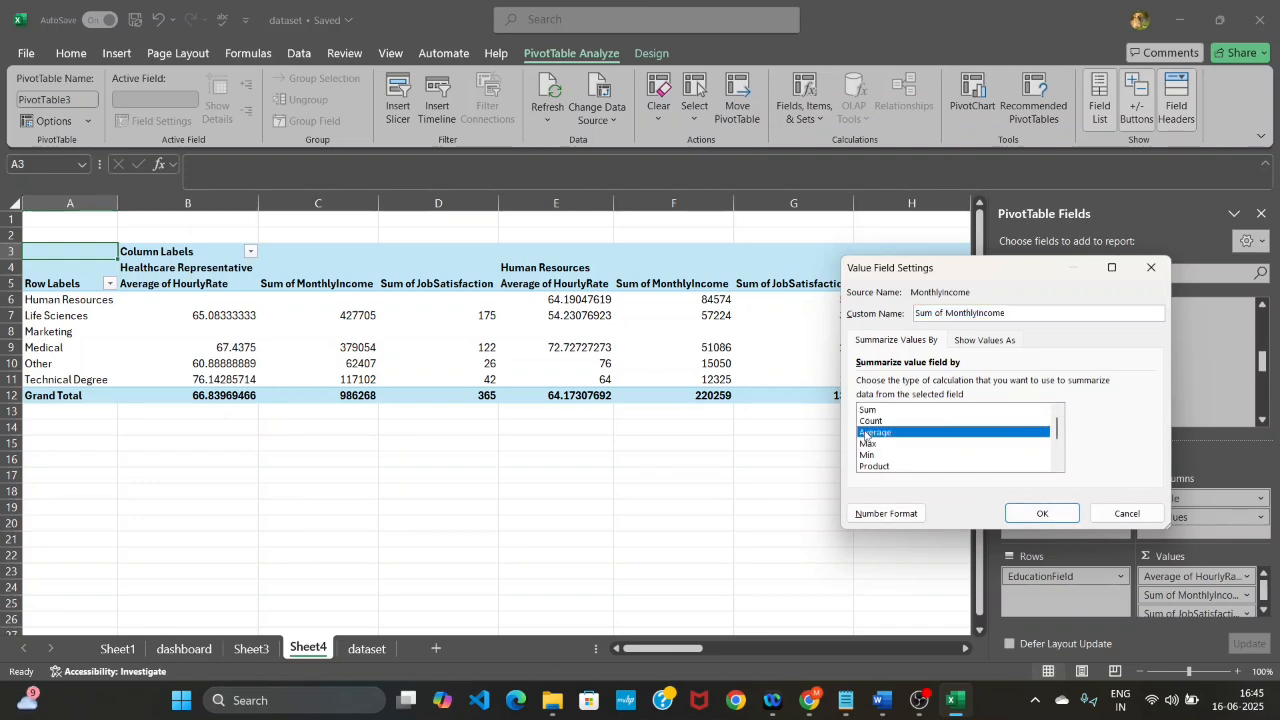
left_click(1036, 516)
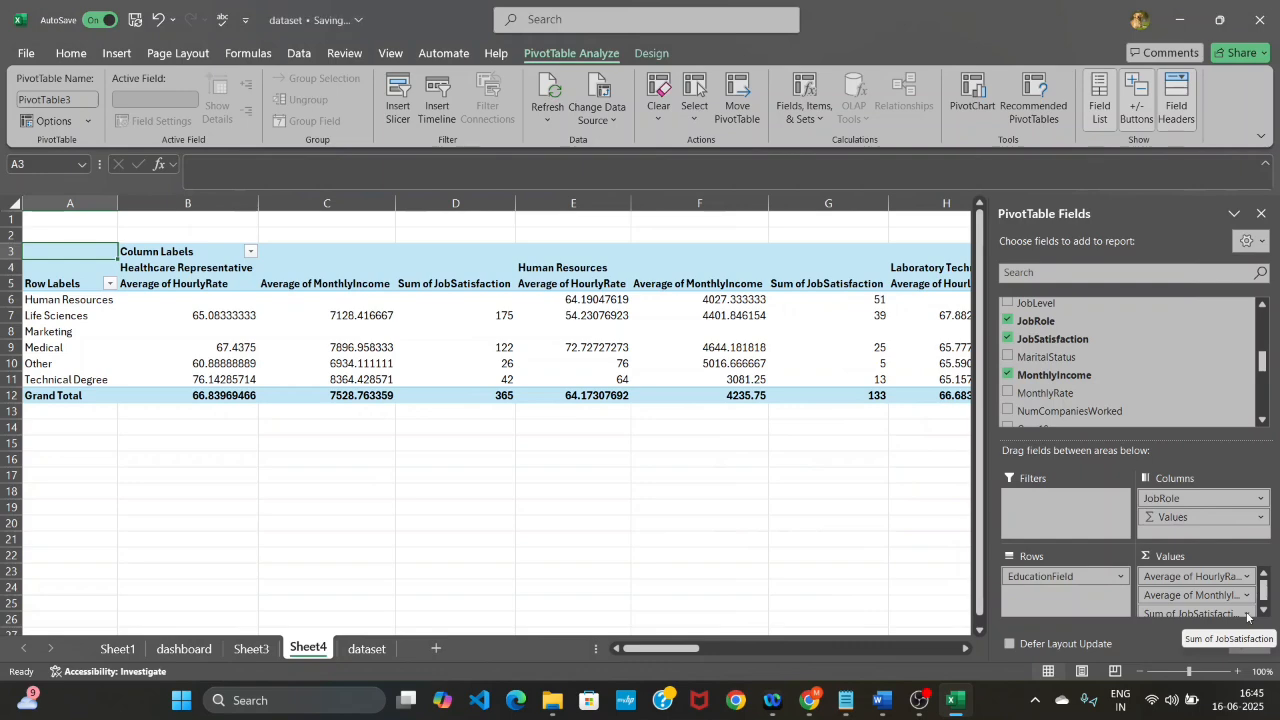
Summarize the JobSatisfaction value field by Average
left_click(1247, 614)
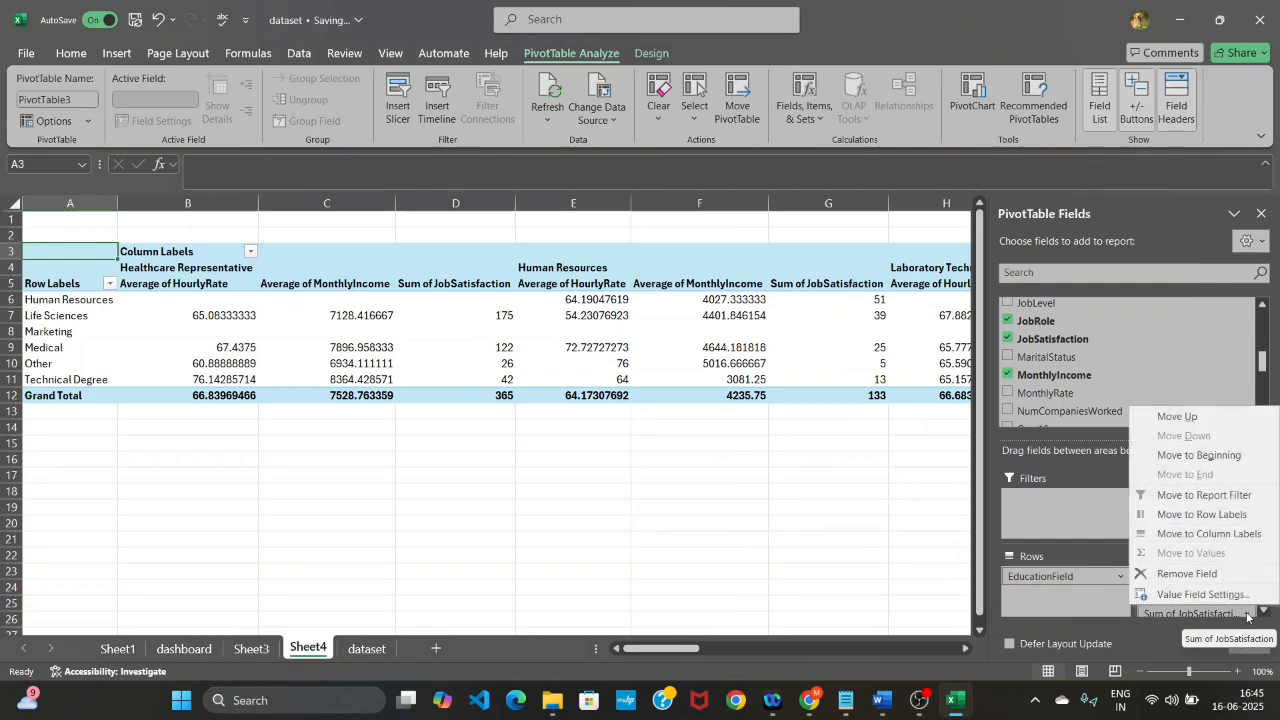
left_click(1177, 596)
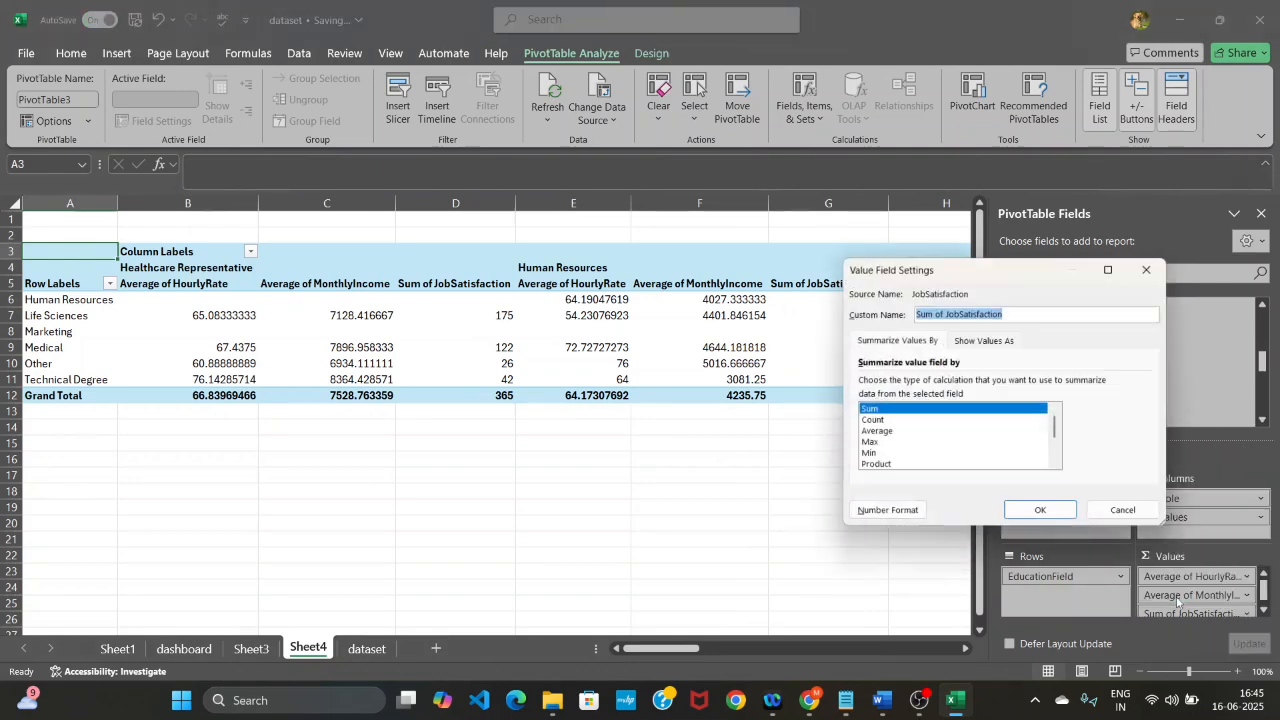
left_click(883, 433)
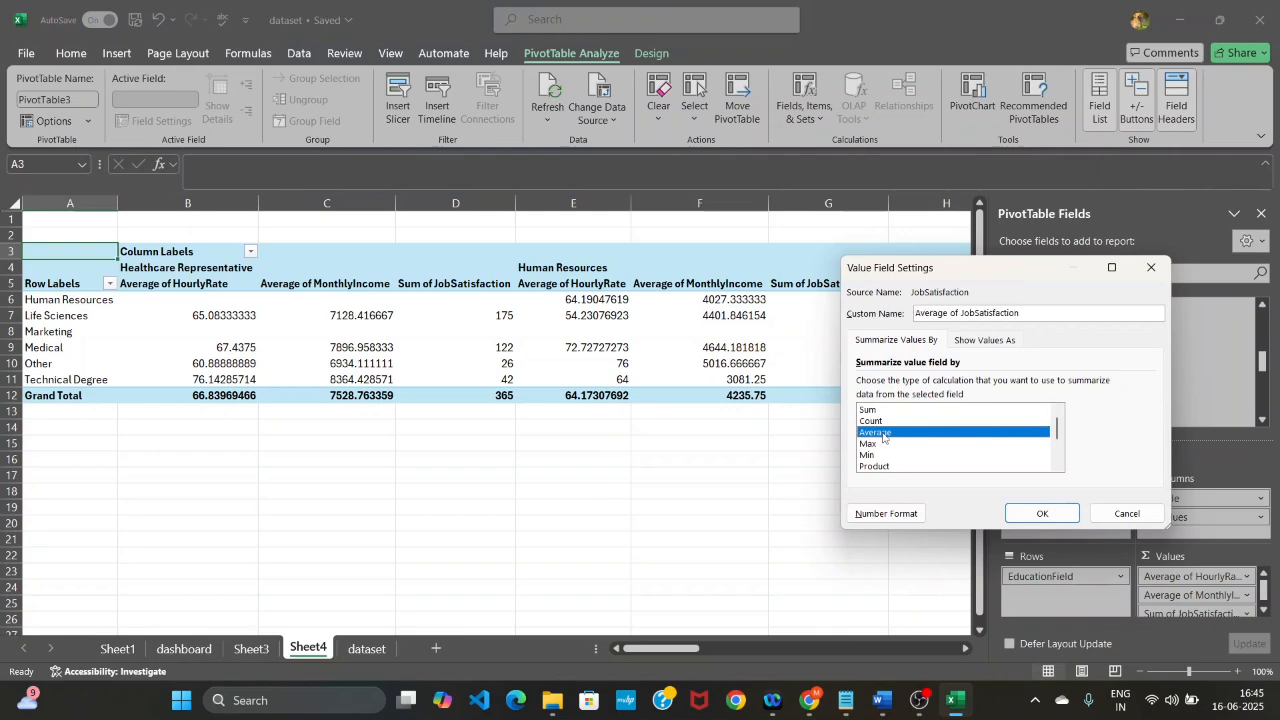
left_click(1040, 513)
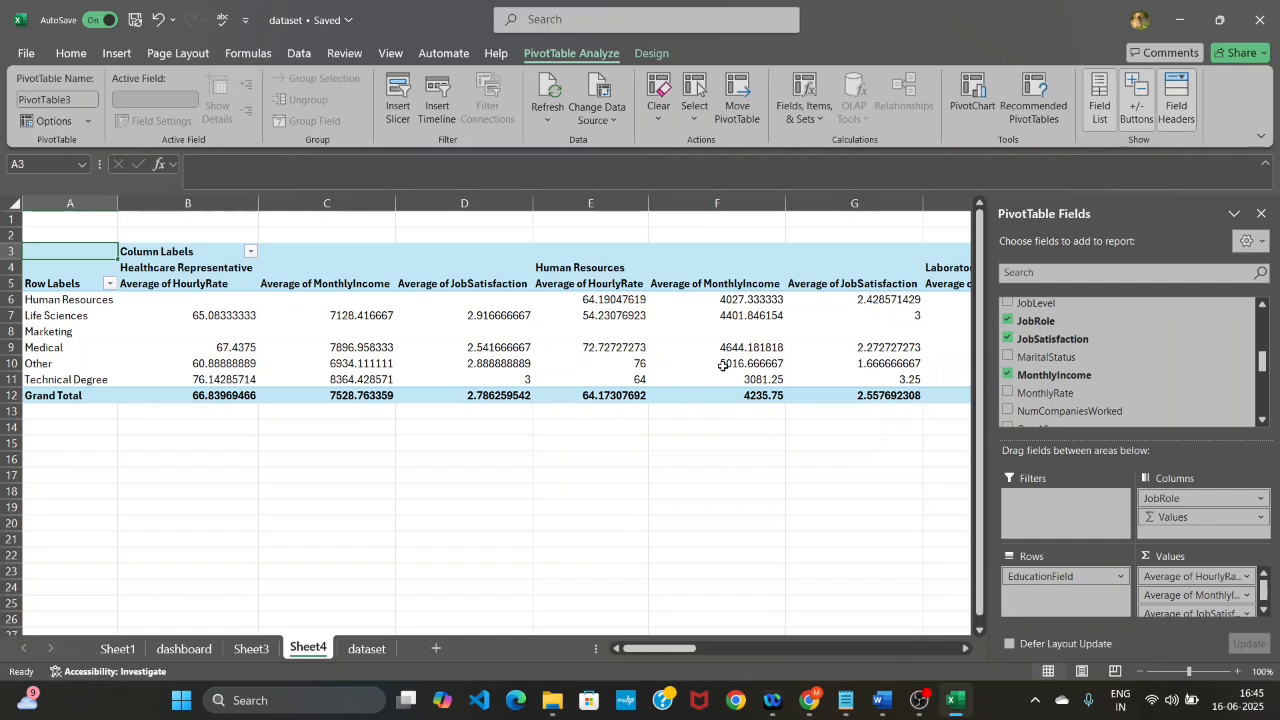
Insert a Stacked Column PivotChart from the PivotTable and hide all field buttons on the chart
mouse_move(723, 366)
left_click(967, 118)
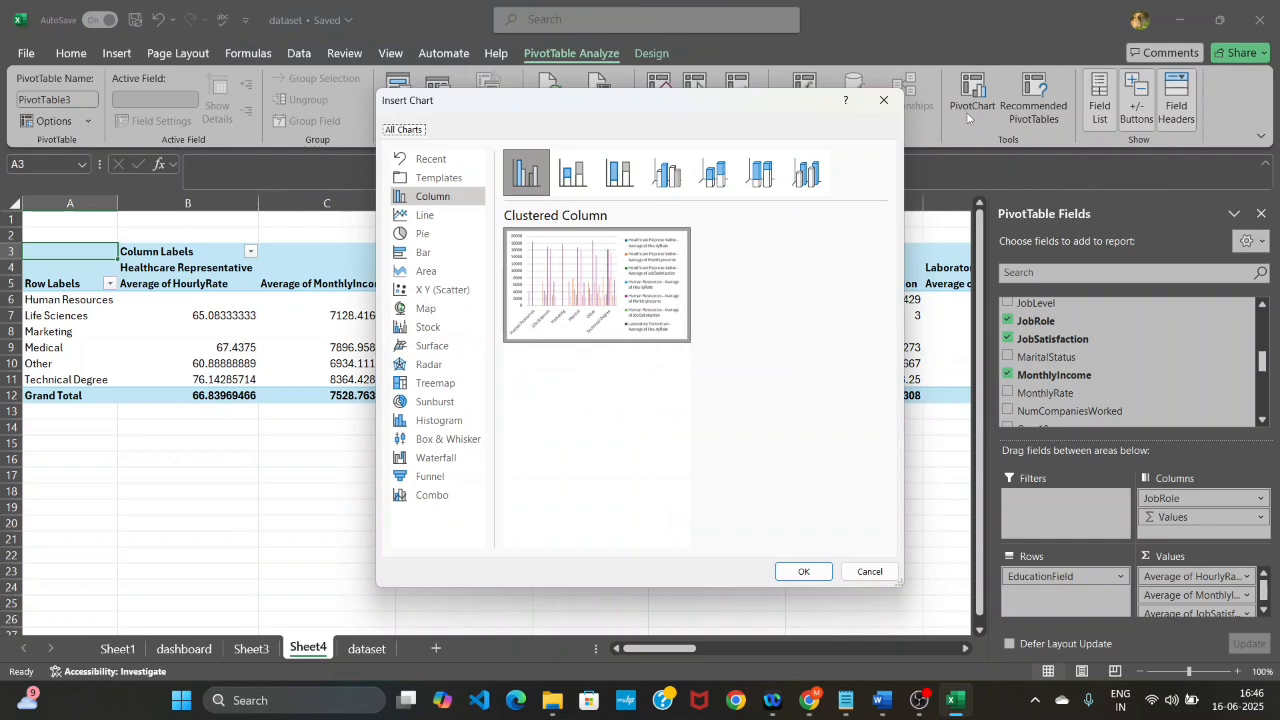
left_click(579, 180)
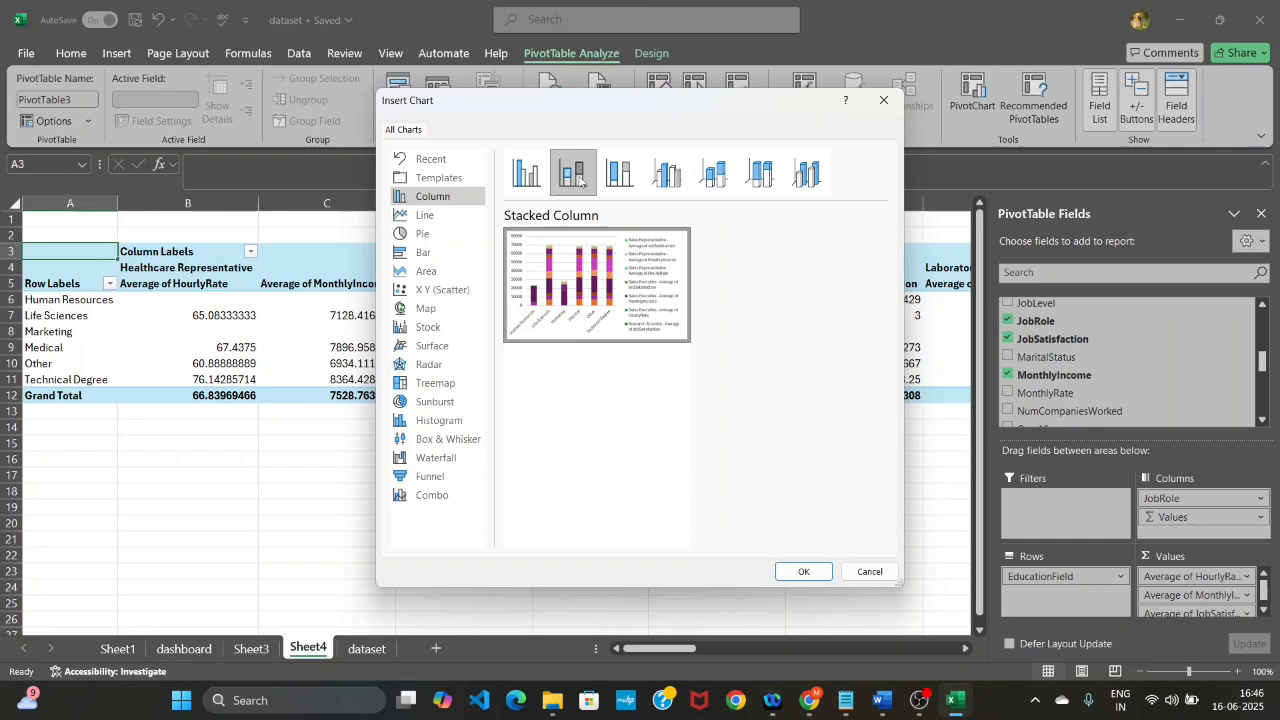
left_click(616, 184)
left_click(570, 176)
left_click(804, 572)
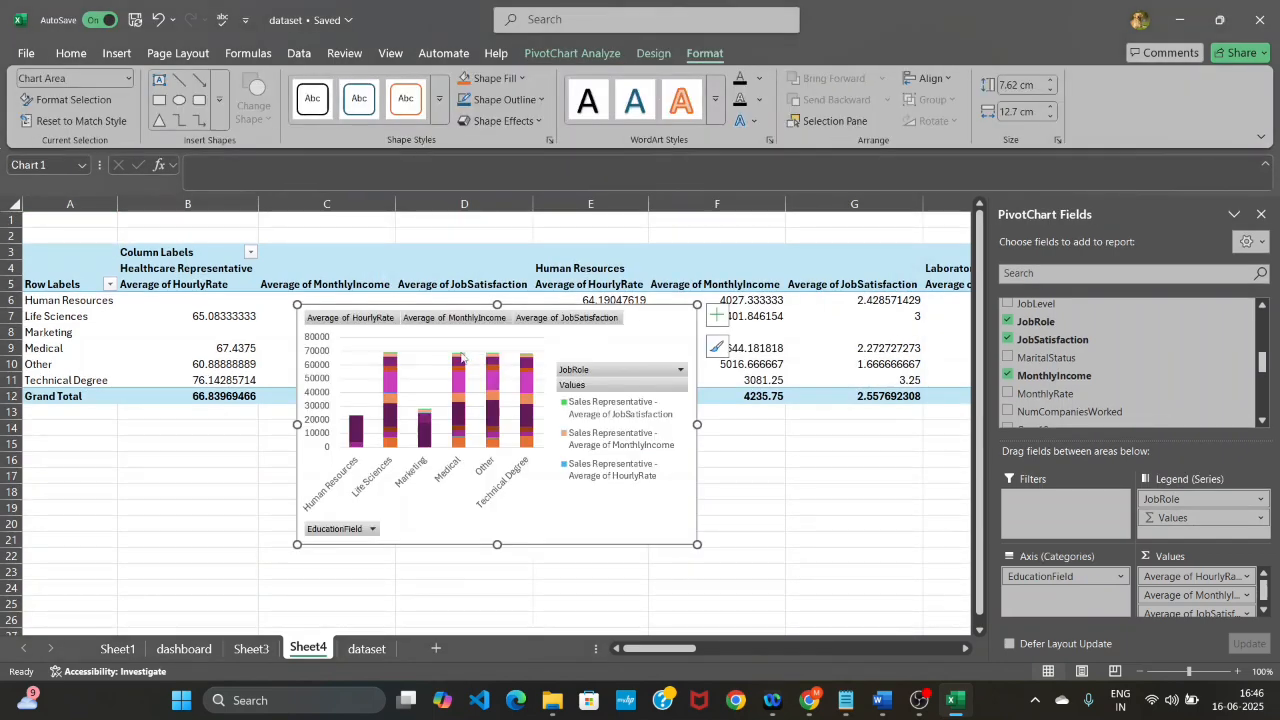
right_click(376, 318)
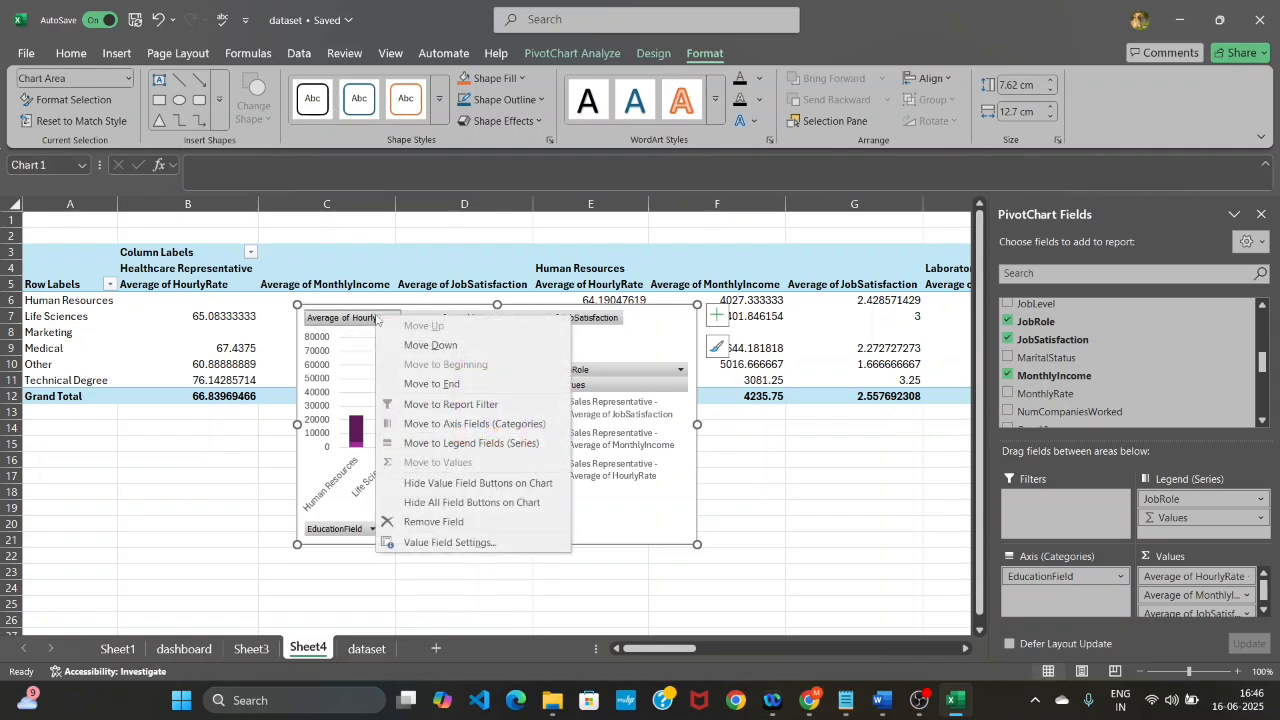
left_click(425, 504)
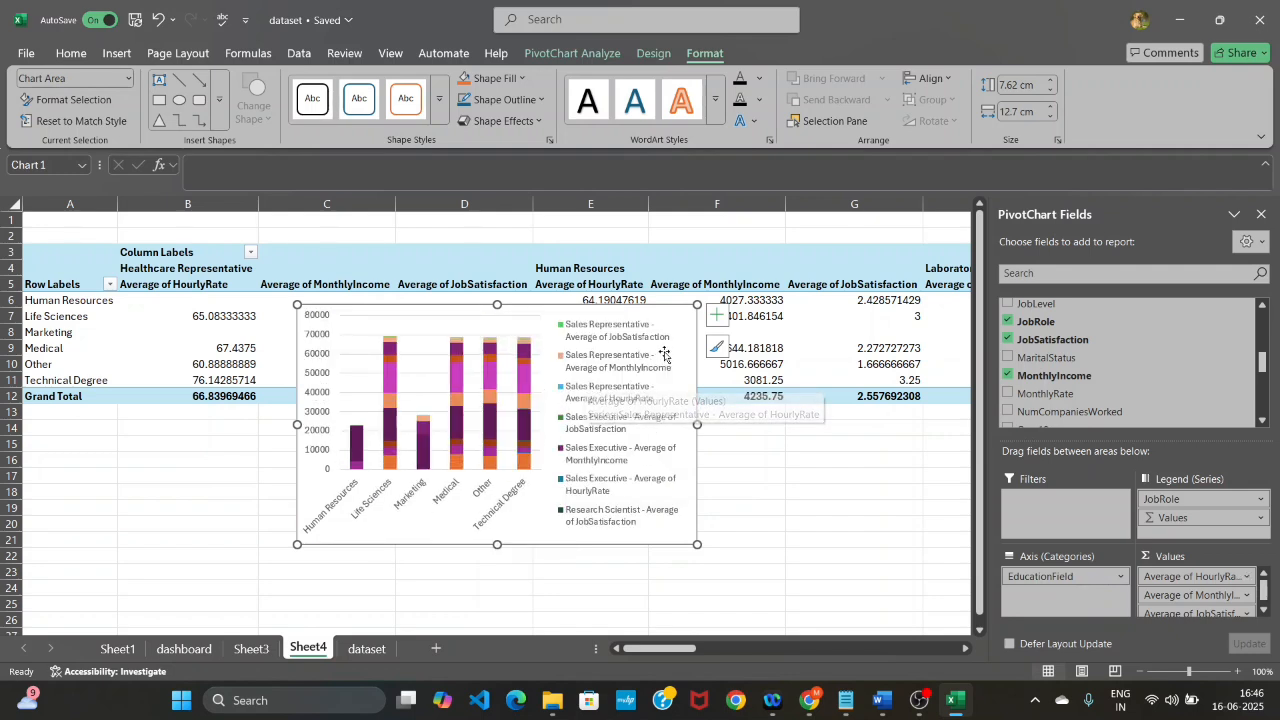
Add a chart title to the PivotChart reading "Trends by Education & Role"
left_click(717, 315)
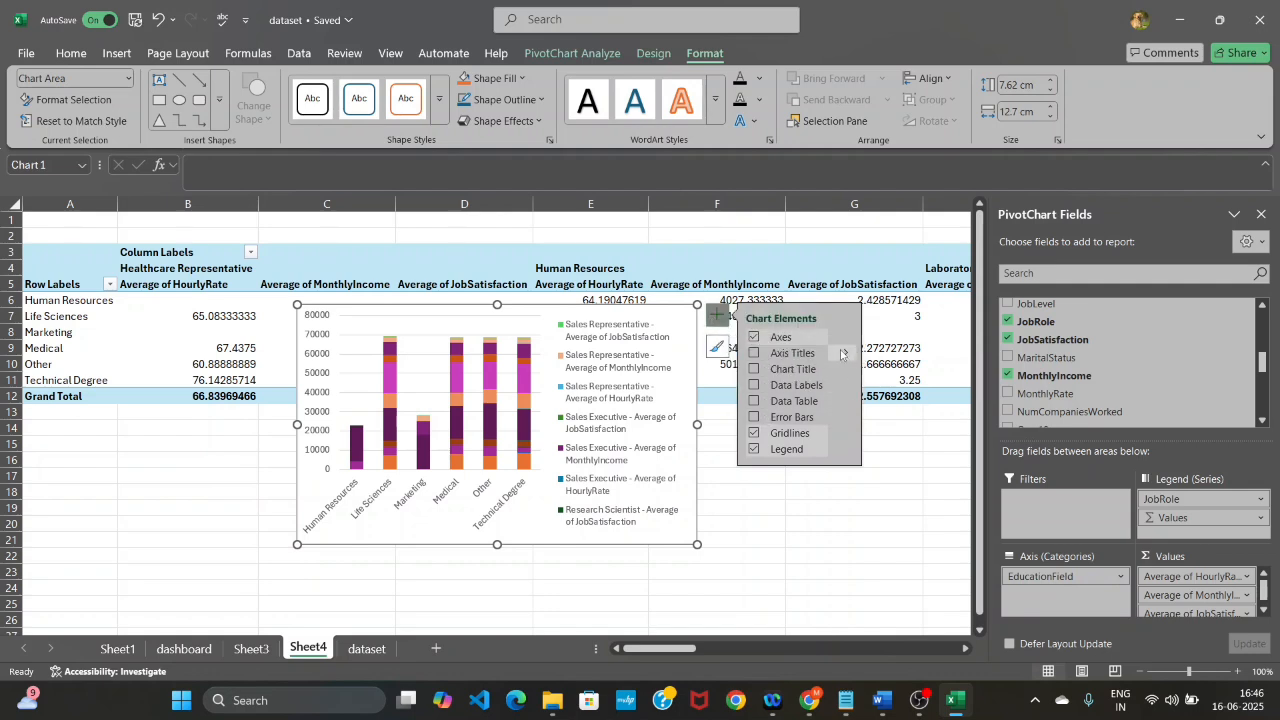
left_click(754, 369)
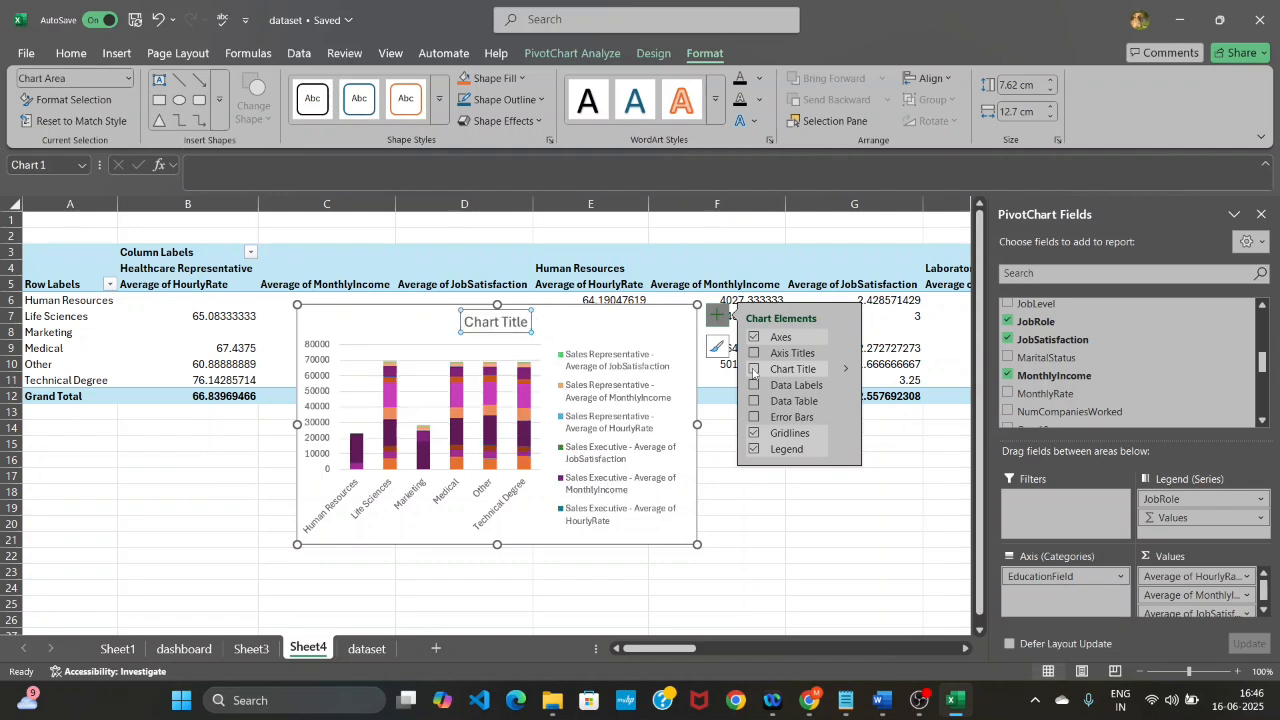
left_click(528, 322)
key("BackSpace")
key("BackSpace")
key("BackSpace")
key("BackSpace")
key("BackSpace")
key("BackSpace")
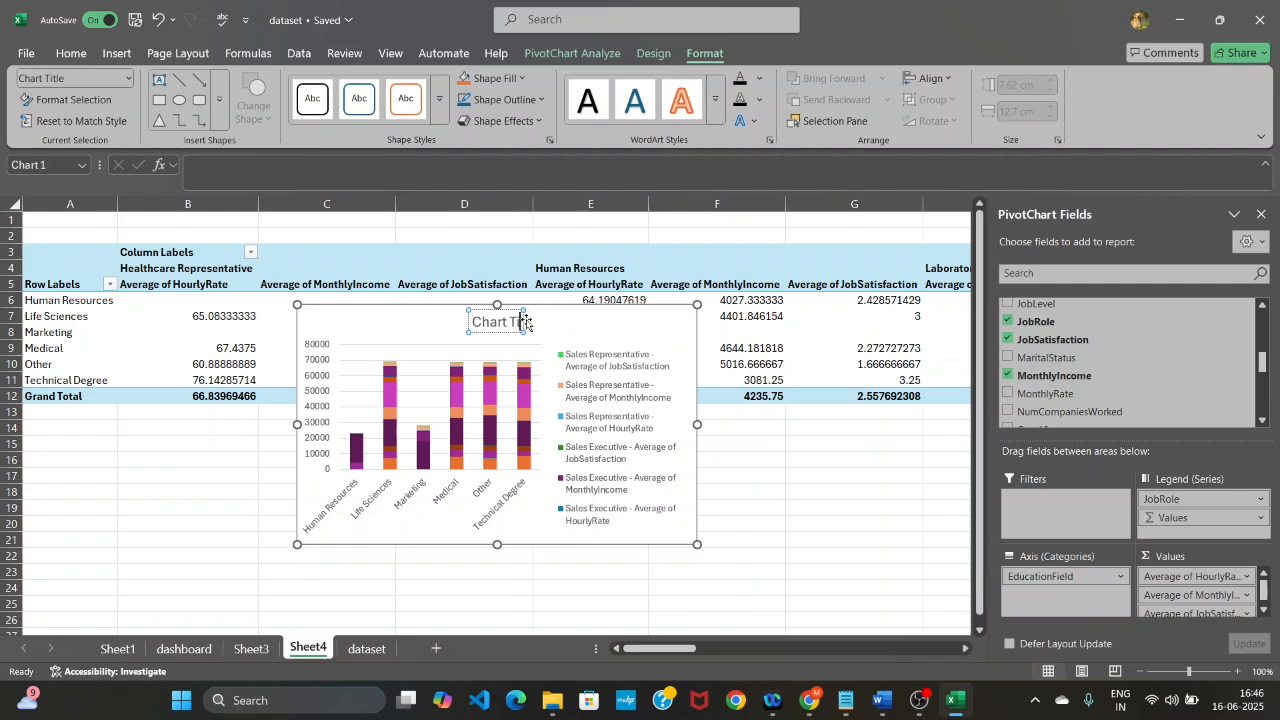
key("BackSpace")
key("BackSpace")
key("BackSpace")
key("BackSpace")
key("BackSpace")
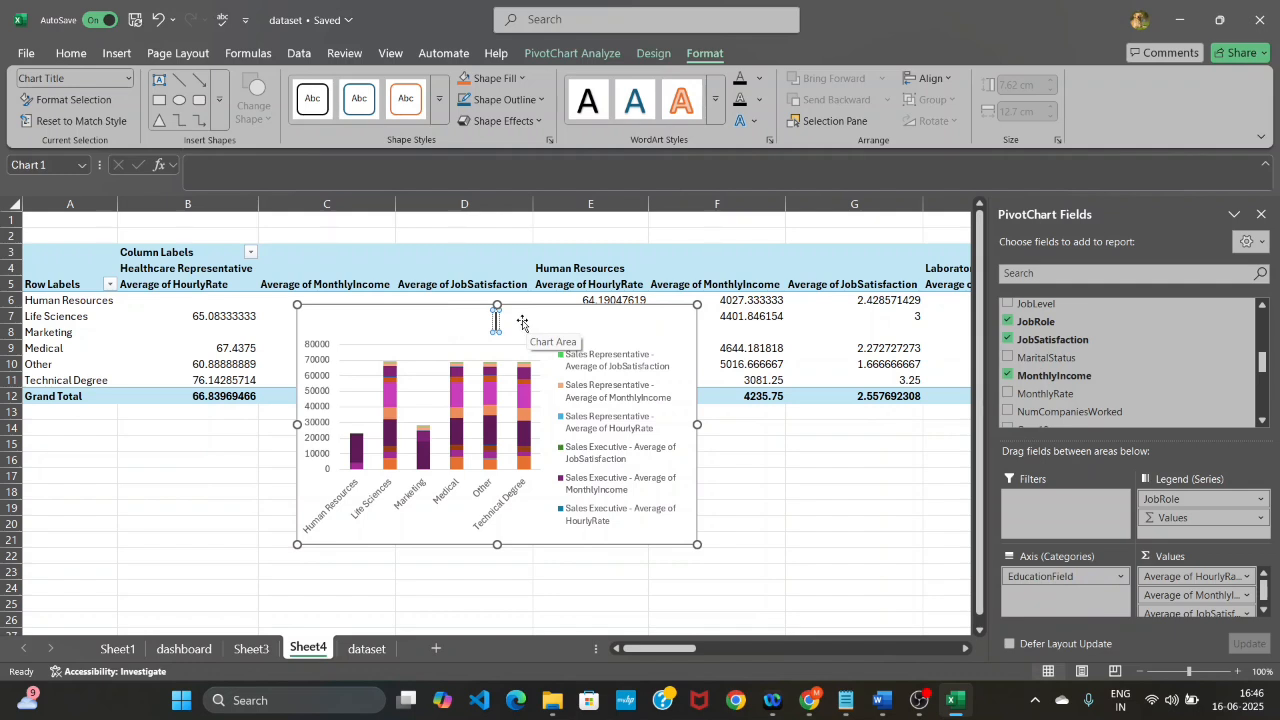
type("Tre")
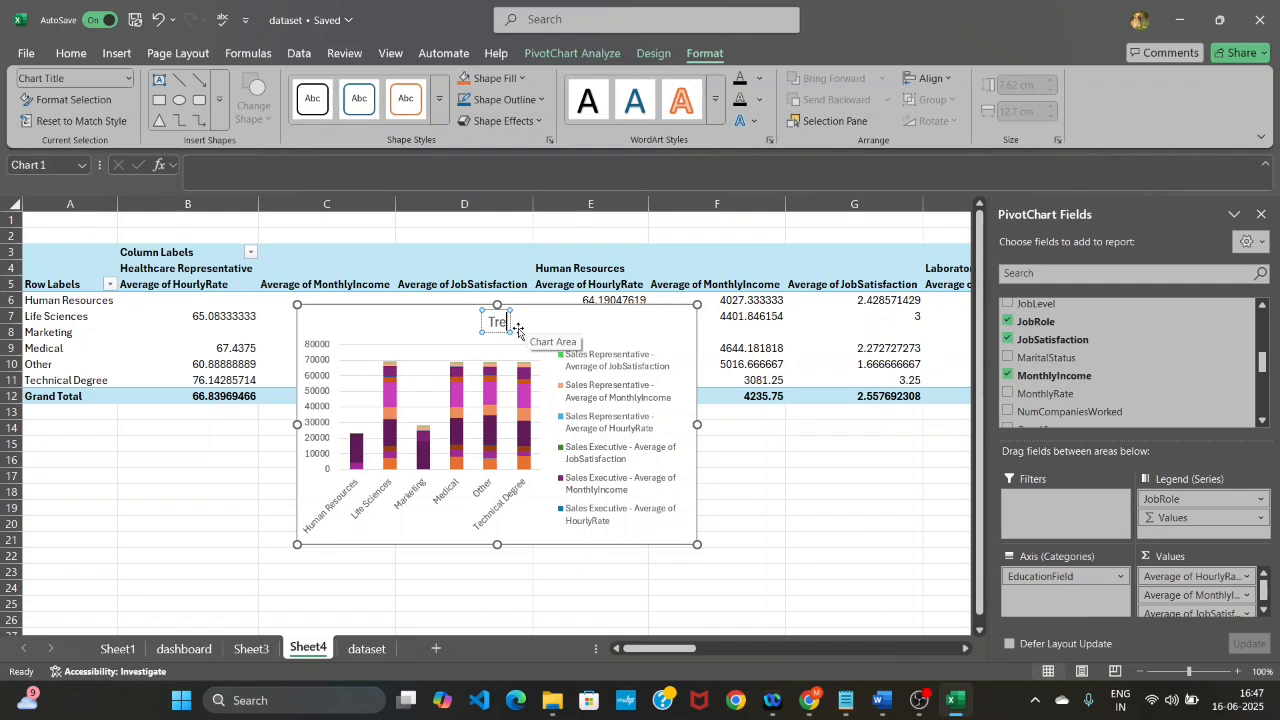
type("nds")
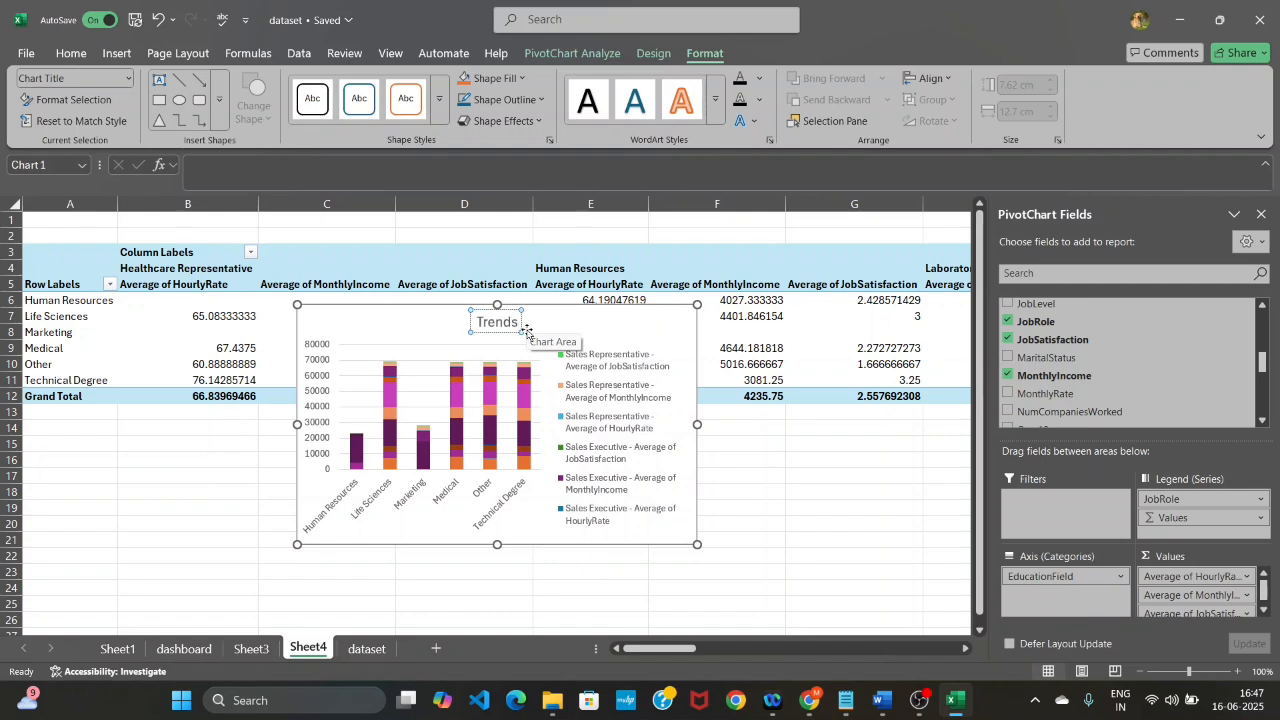
type(" by E")
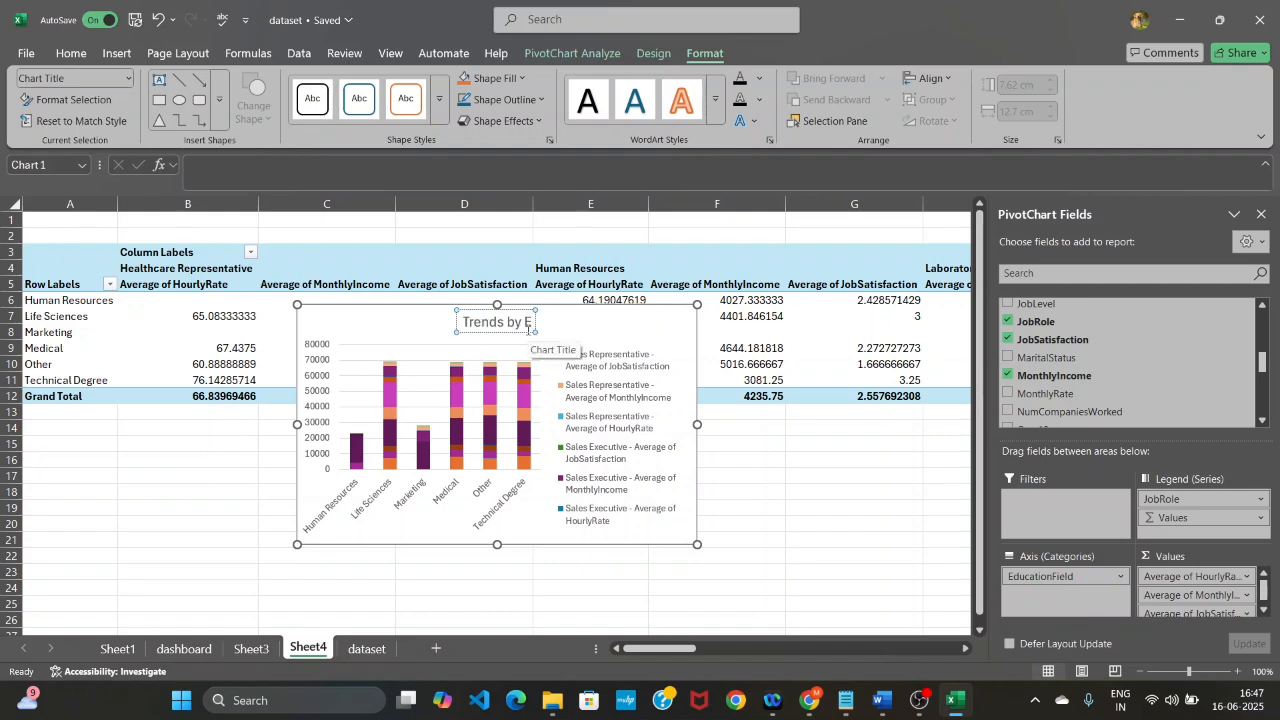
type("ducation")
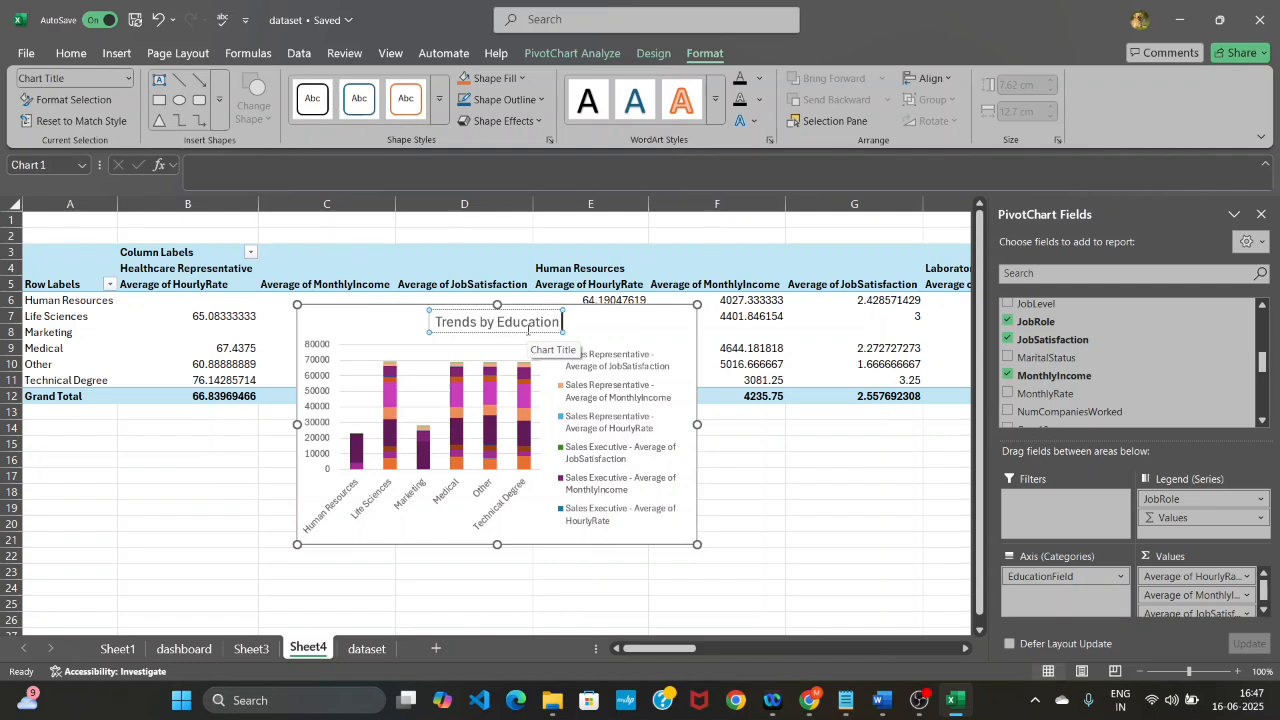
type(" & Role")
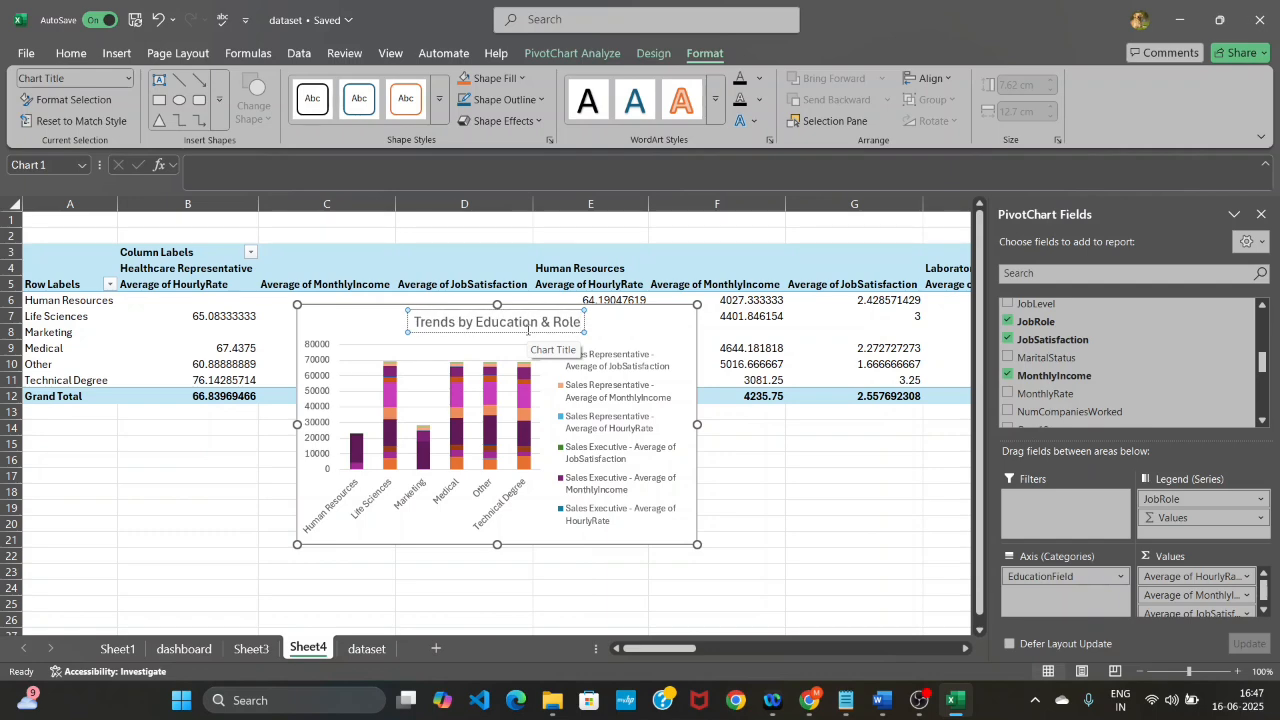
left_click(776, 507)
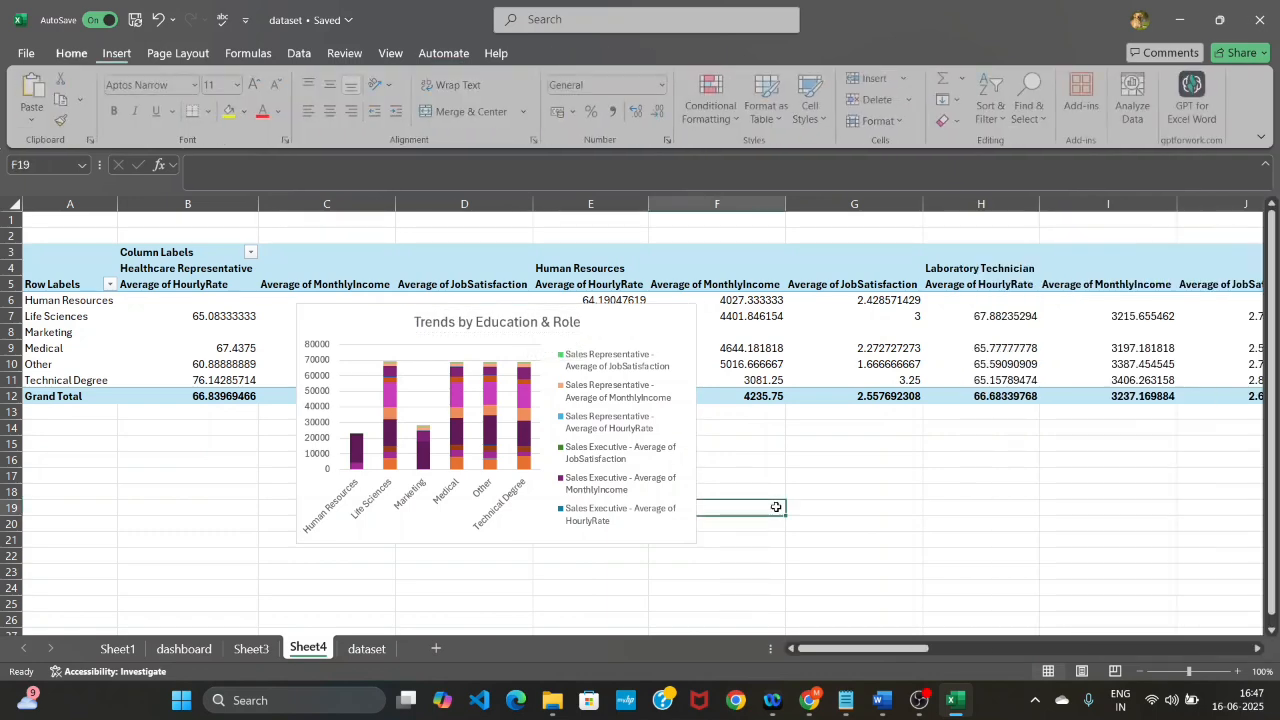
Copy the Trends by Education & Role chart and shift the two charts on the dashboard sheet left, side by side, starting in column B
left_click(590, 337)
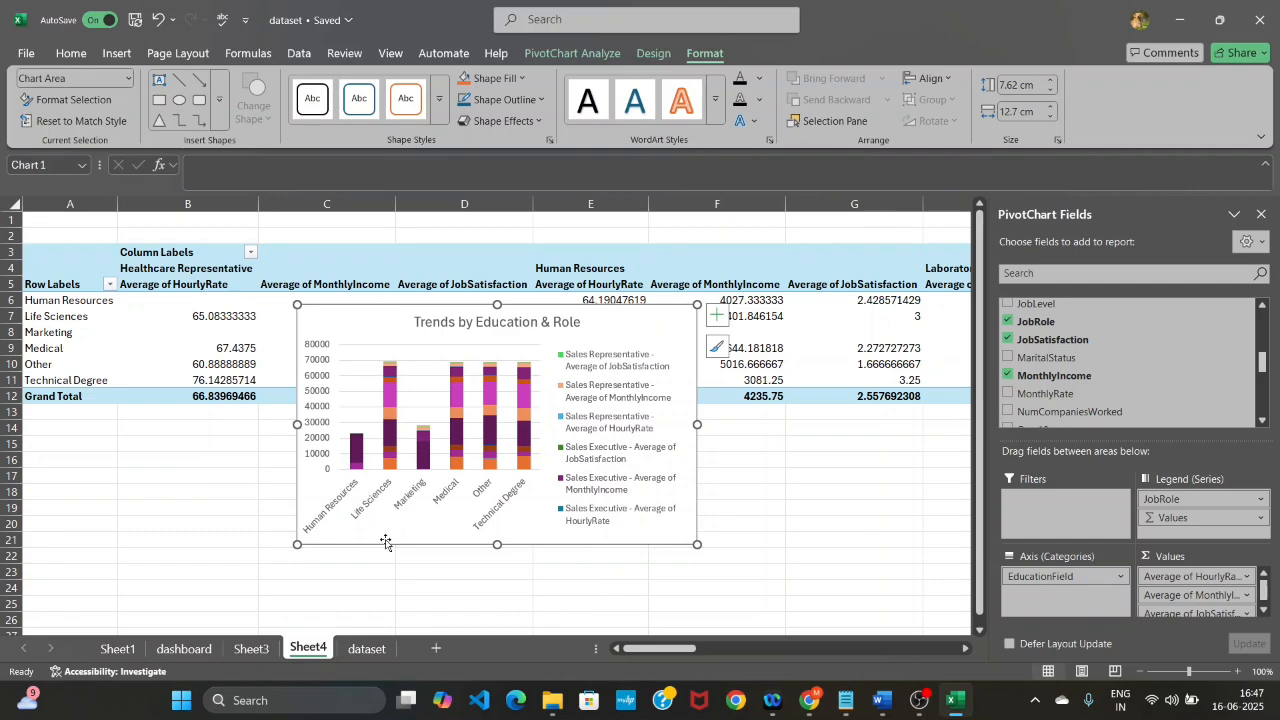
left_click(184, 648)
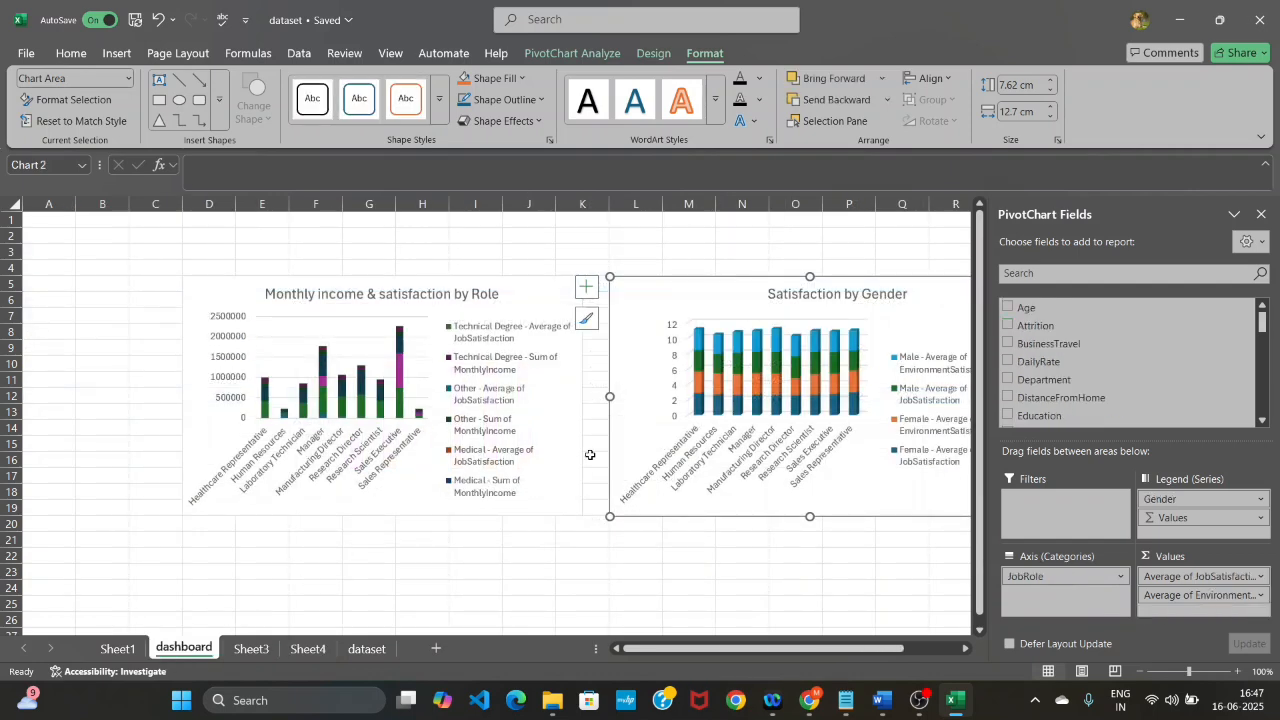
left_click(1261, 214)
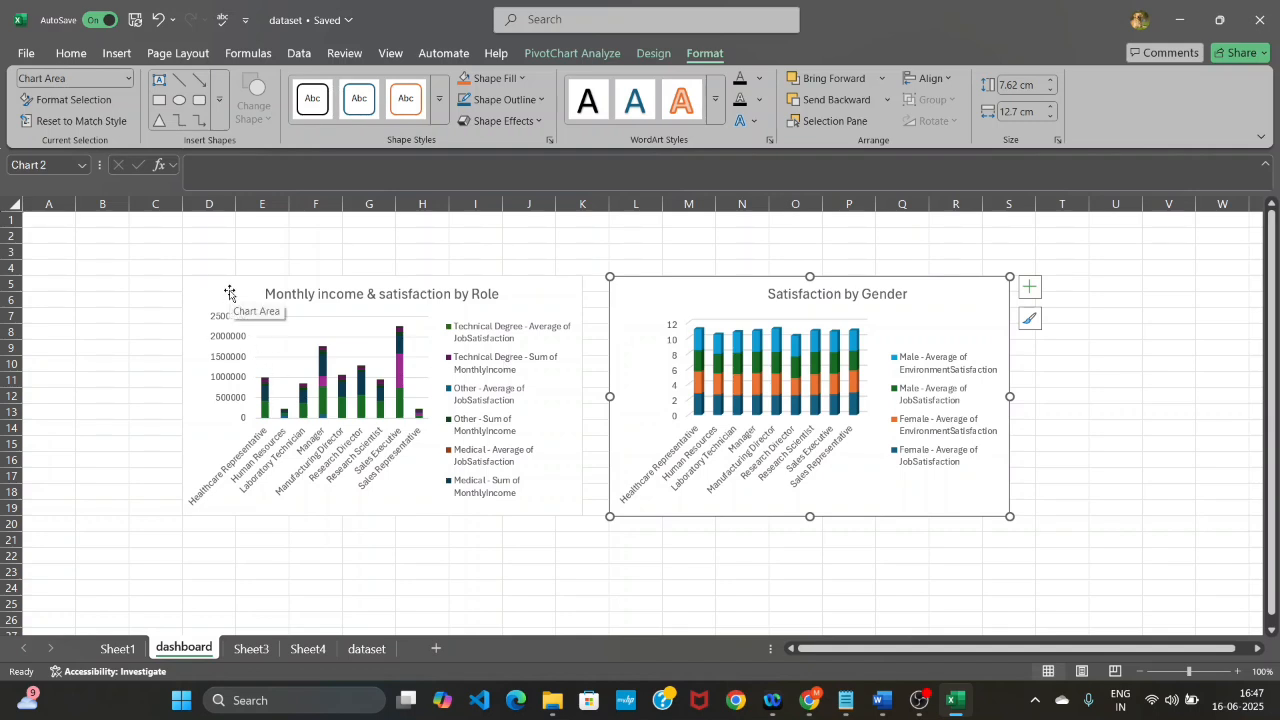
left_click_drag(200, 289, 100, 281)
left_click(642, 286)
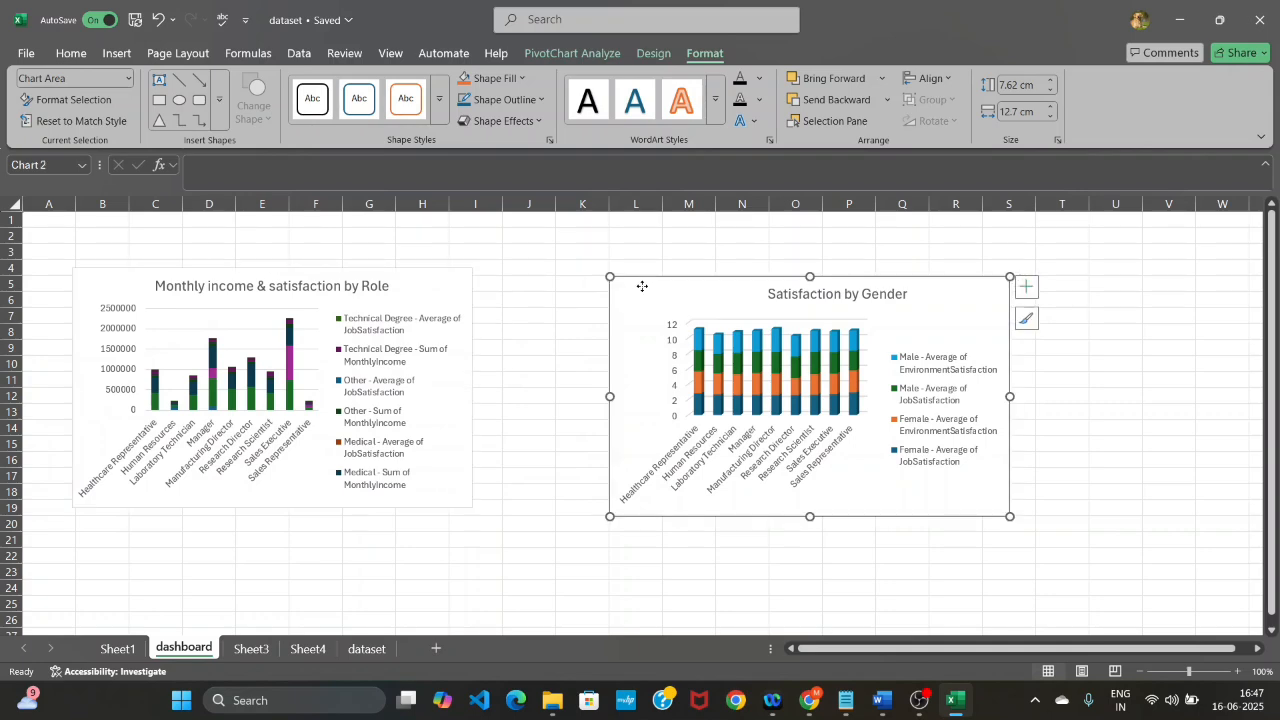
left_click_drag(642, 286, 511, 275)
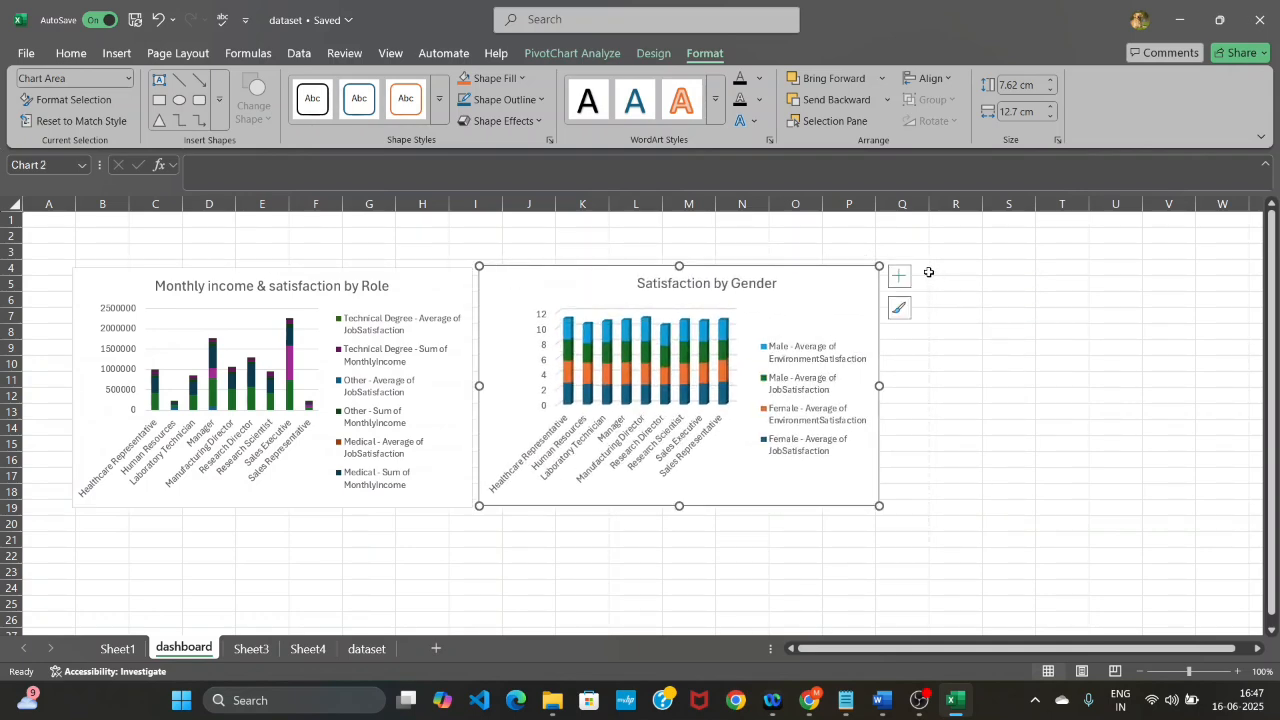
Paste the copied chart at cell Q4 of the dashboard sheet, beside the Satisfaction by Gender chart
left_click(927, 272)
left_click(949, 270)
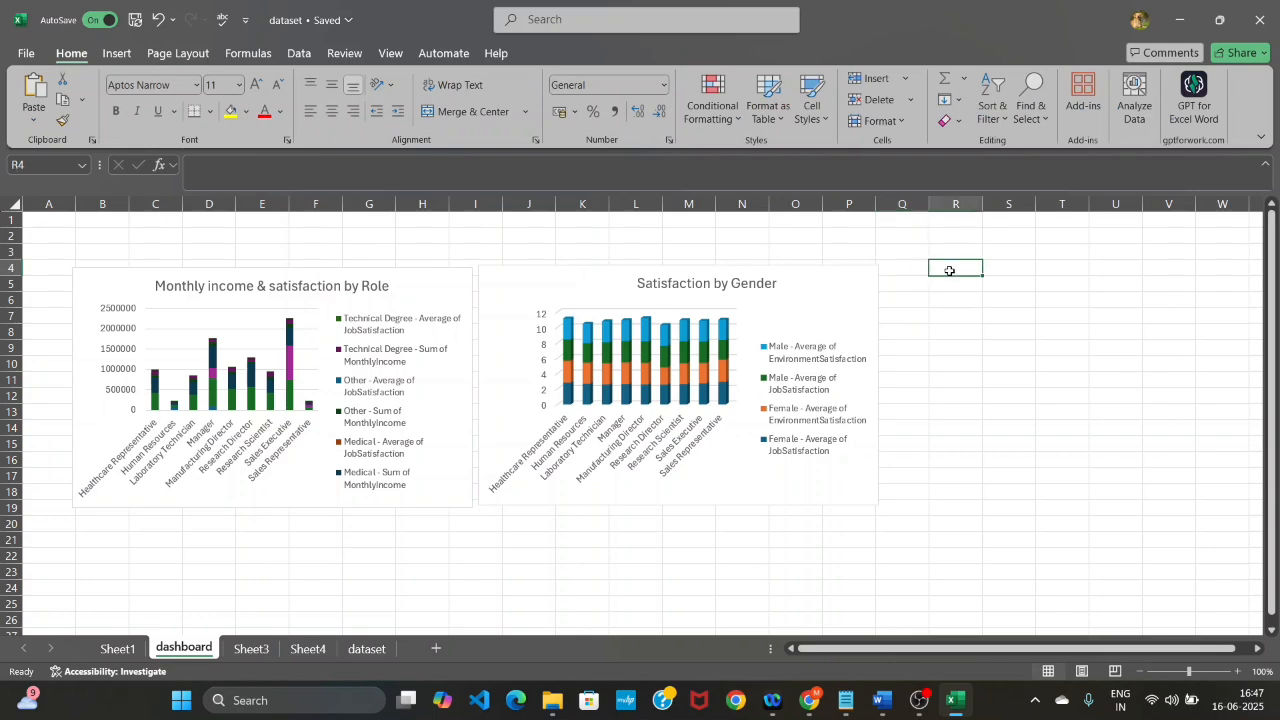
left_click(915, 269)
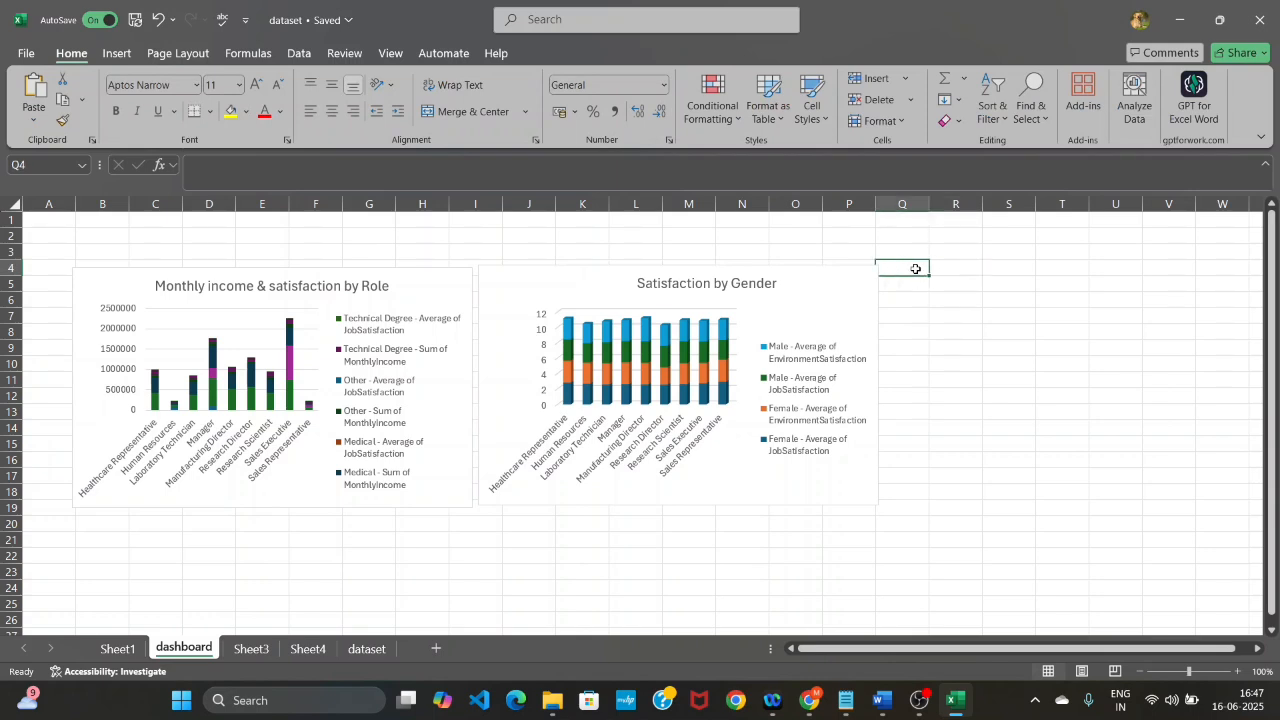
key("ctrl+v")
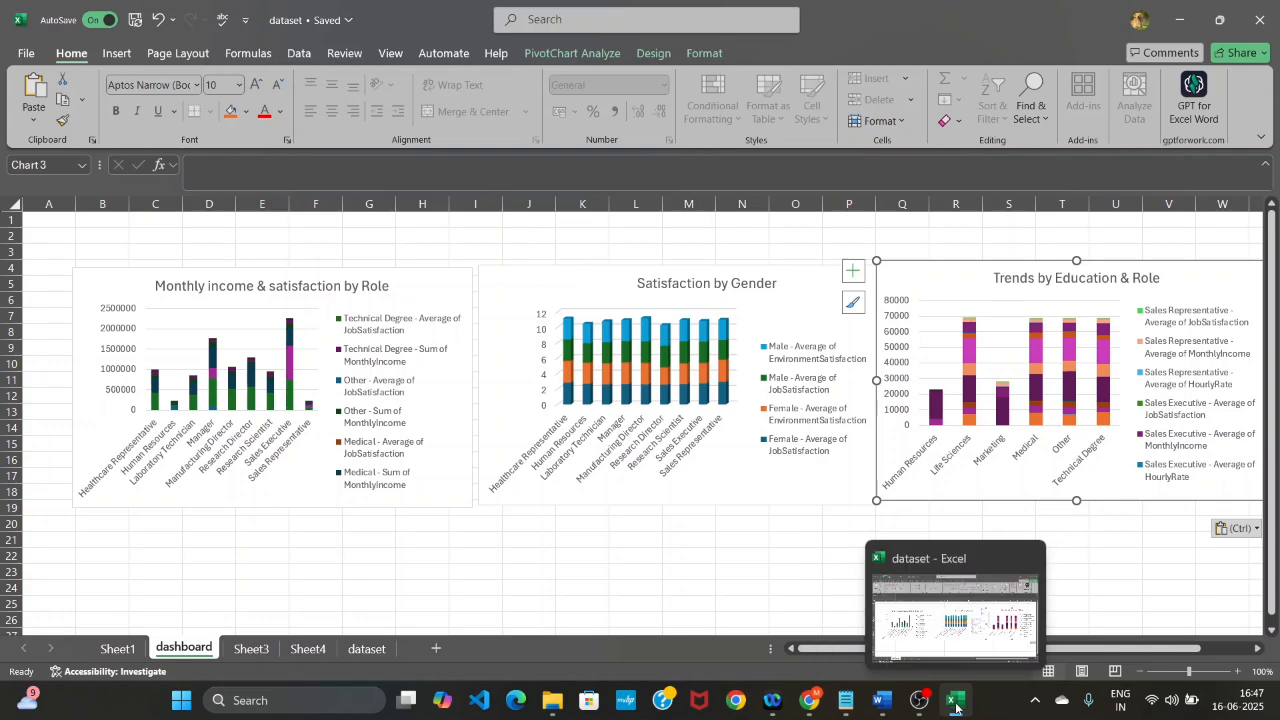
Check question 4 in the Word document and create a PivotTable in Excel from dataset!$A$1:$AI$1471 on a new worksheet
left_click(882, 701)
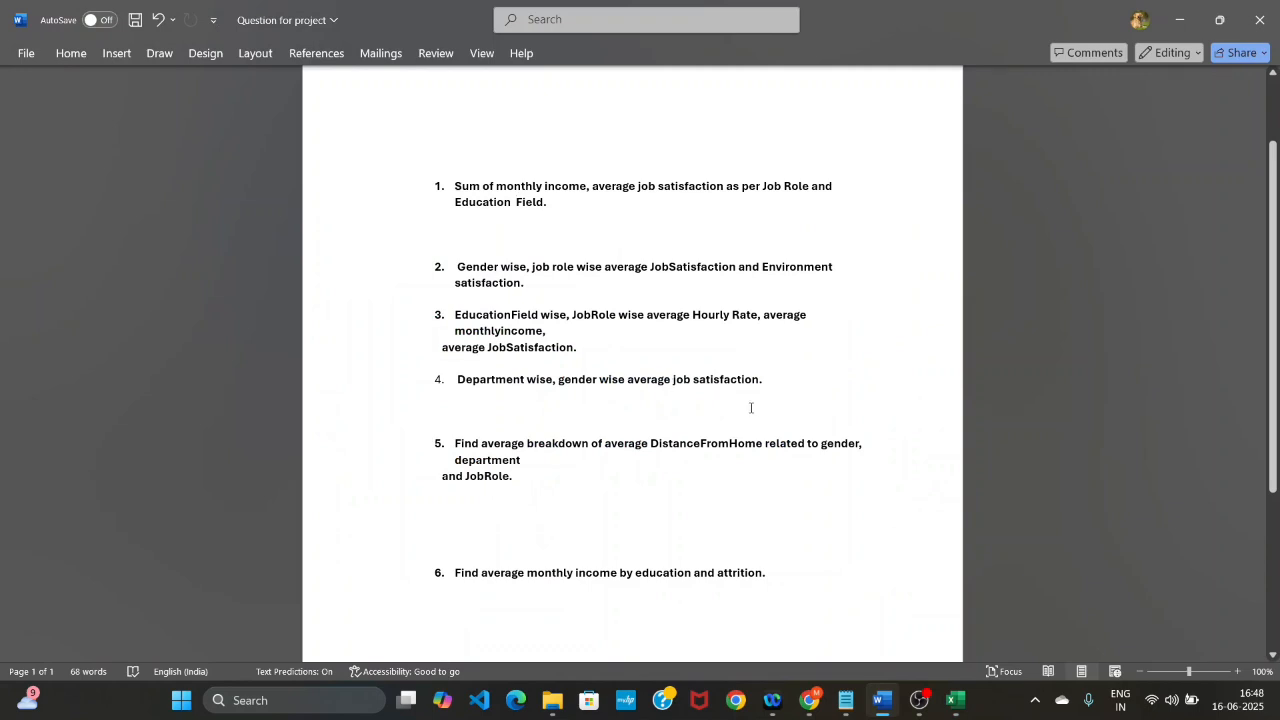
left_click(955, 700)
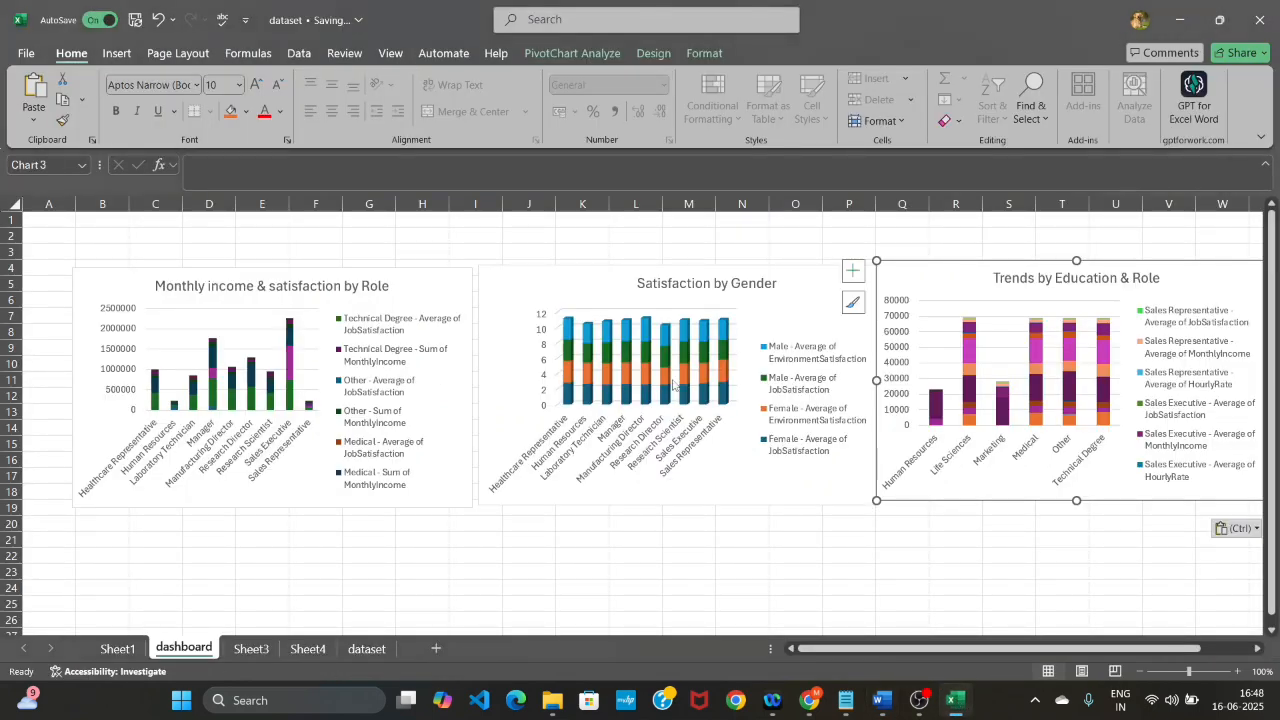
left_click(355, 652)
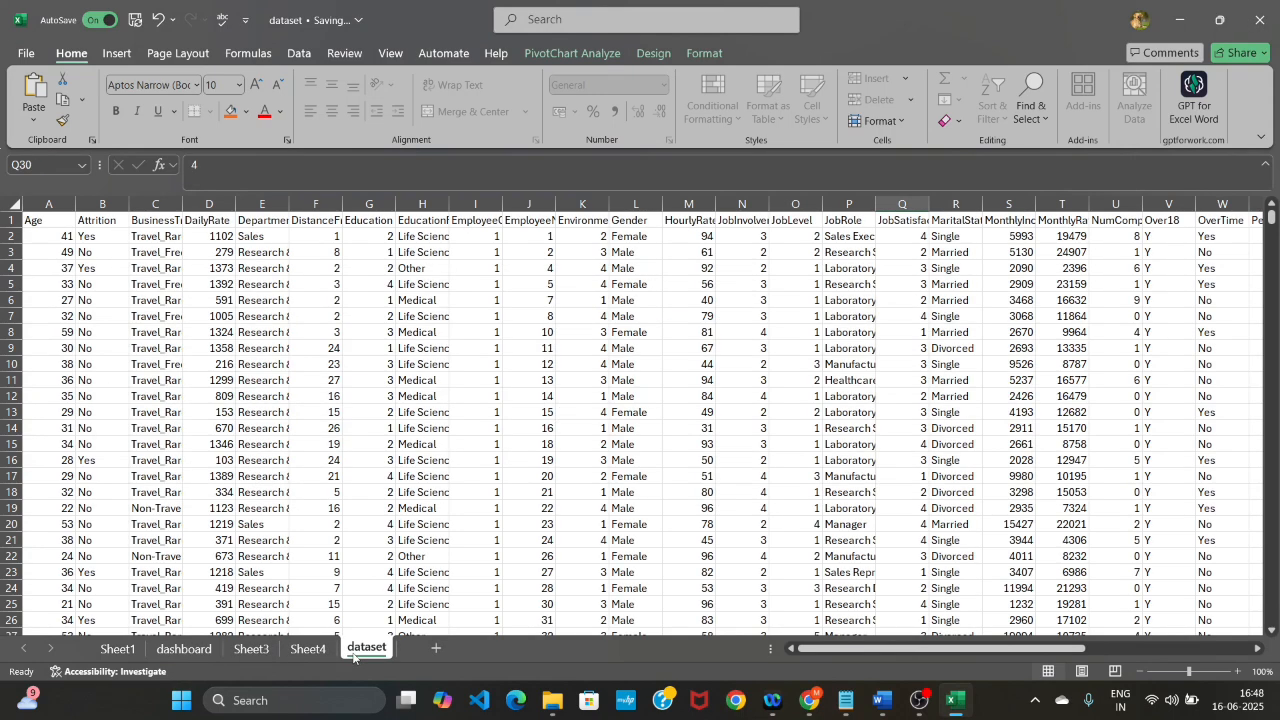
left_click(116, 54)
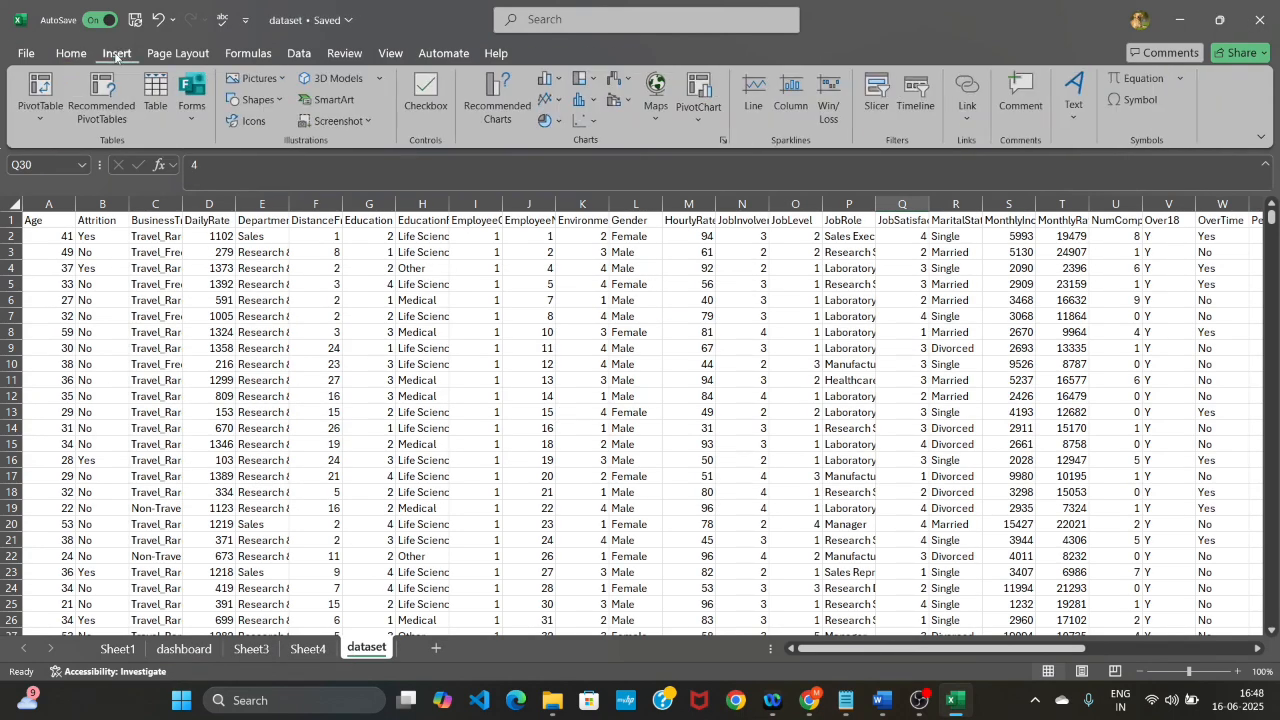
left_click(34, 120)
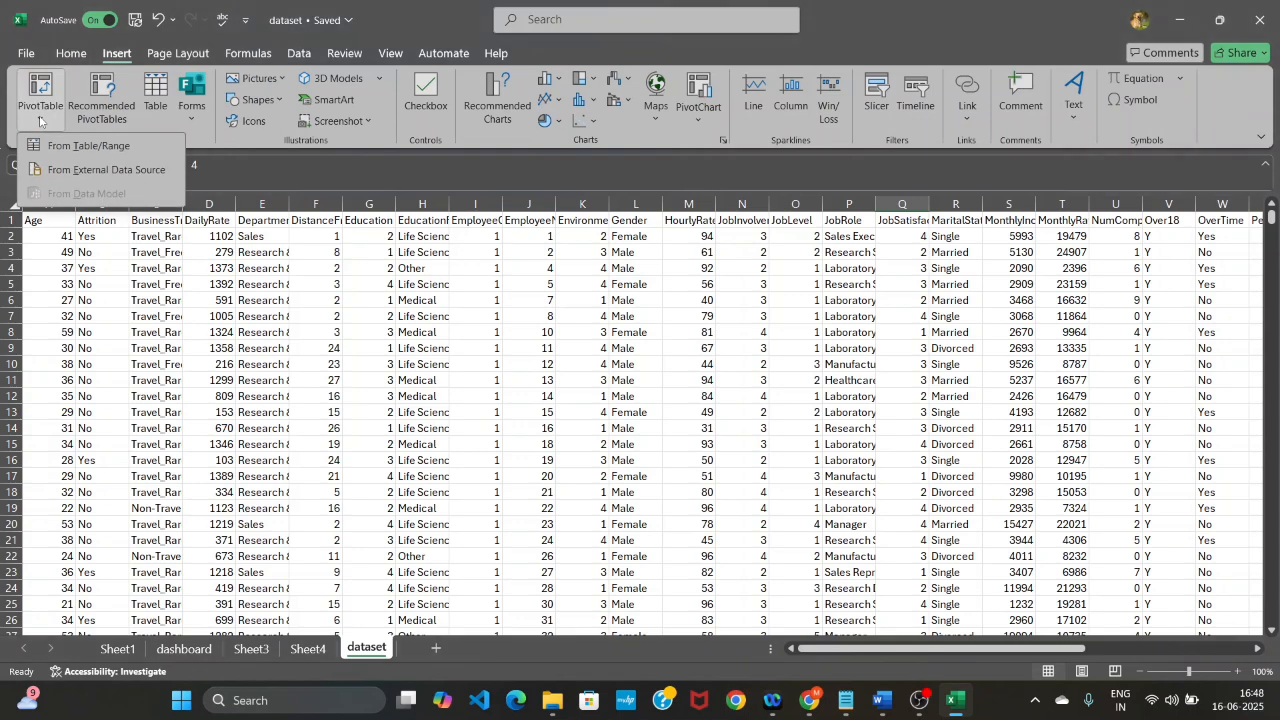
left_click(64, 146)
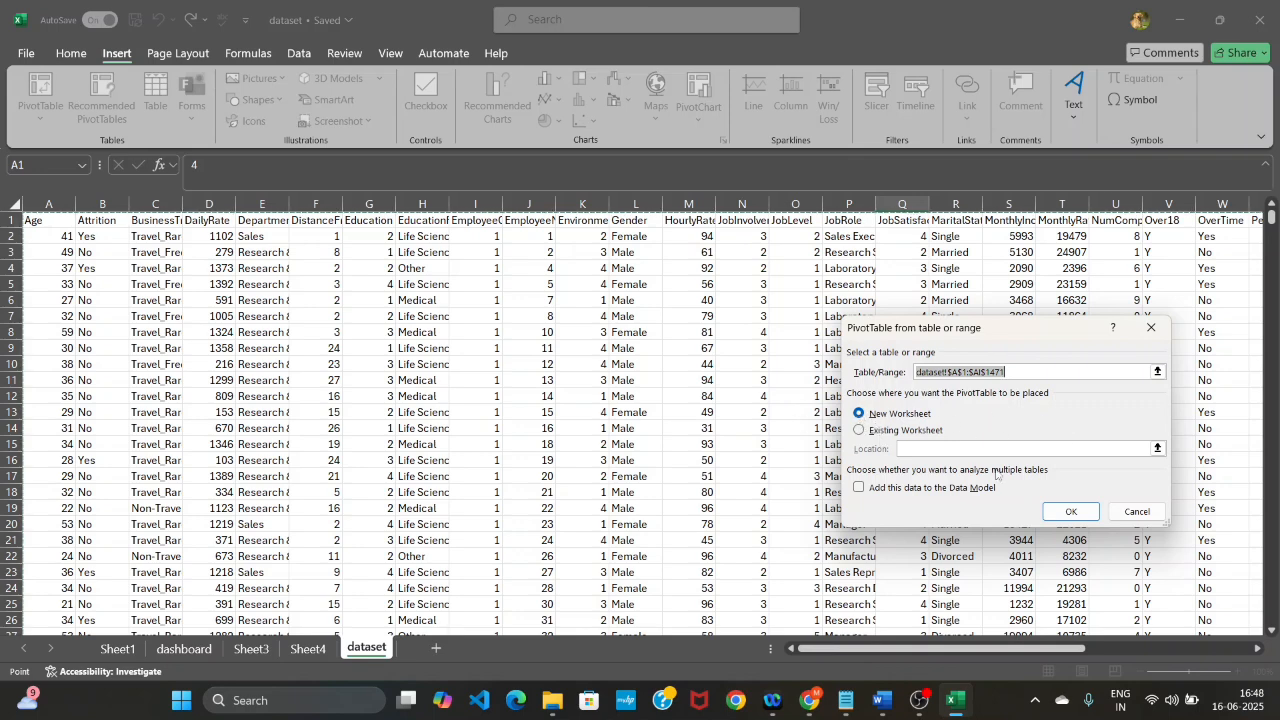
left_click(1068, 513)
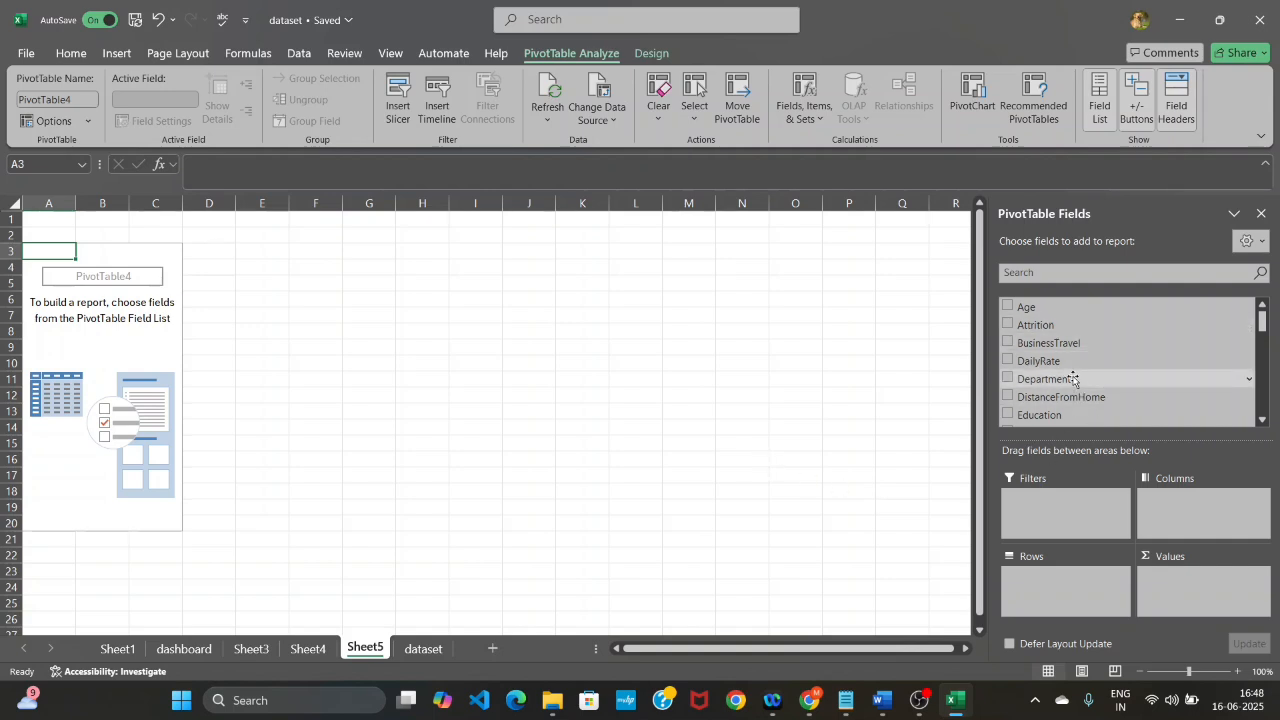
Lay out the PivotTable with Department as rows, Gender as columns and JobSatisfaction as values
left_click_drag(1068, 380, 1052, 596)
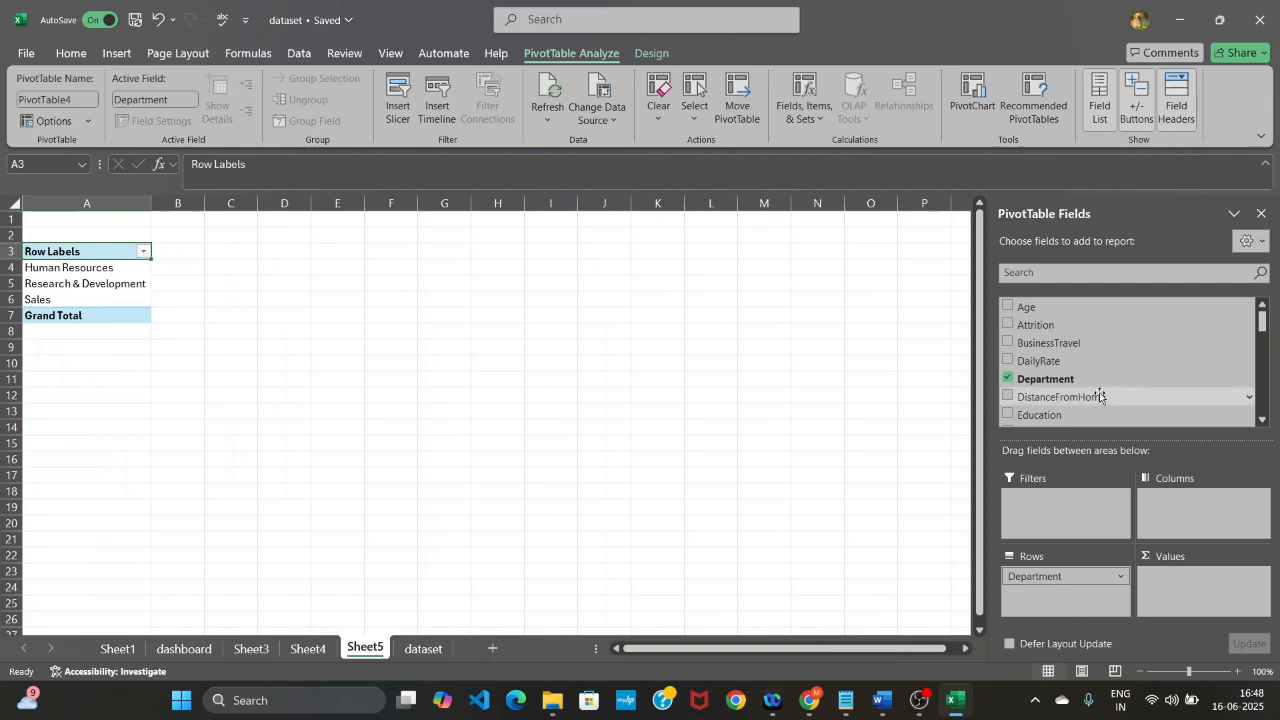
left_click_drag(1264, 320, 1266, 344)
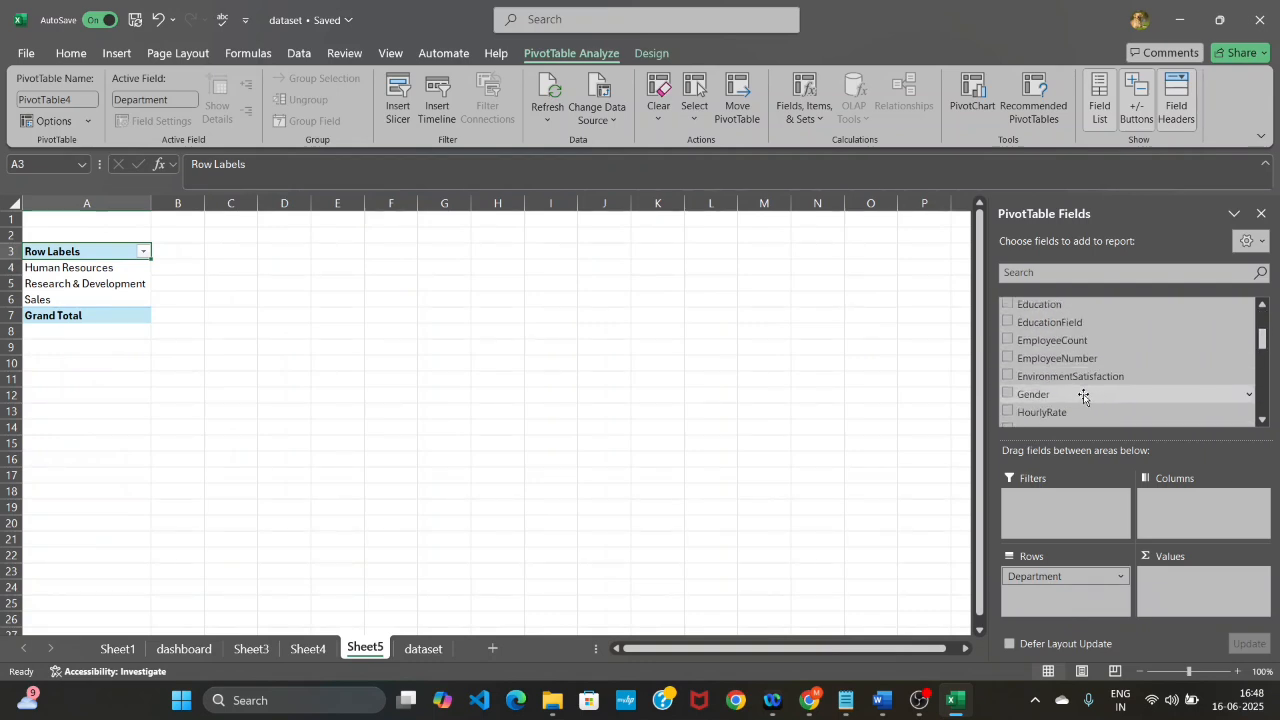
left_click_drag(1091, 394, 1183, 496)
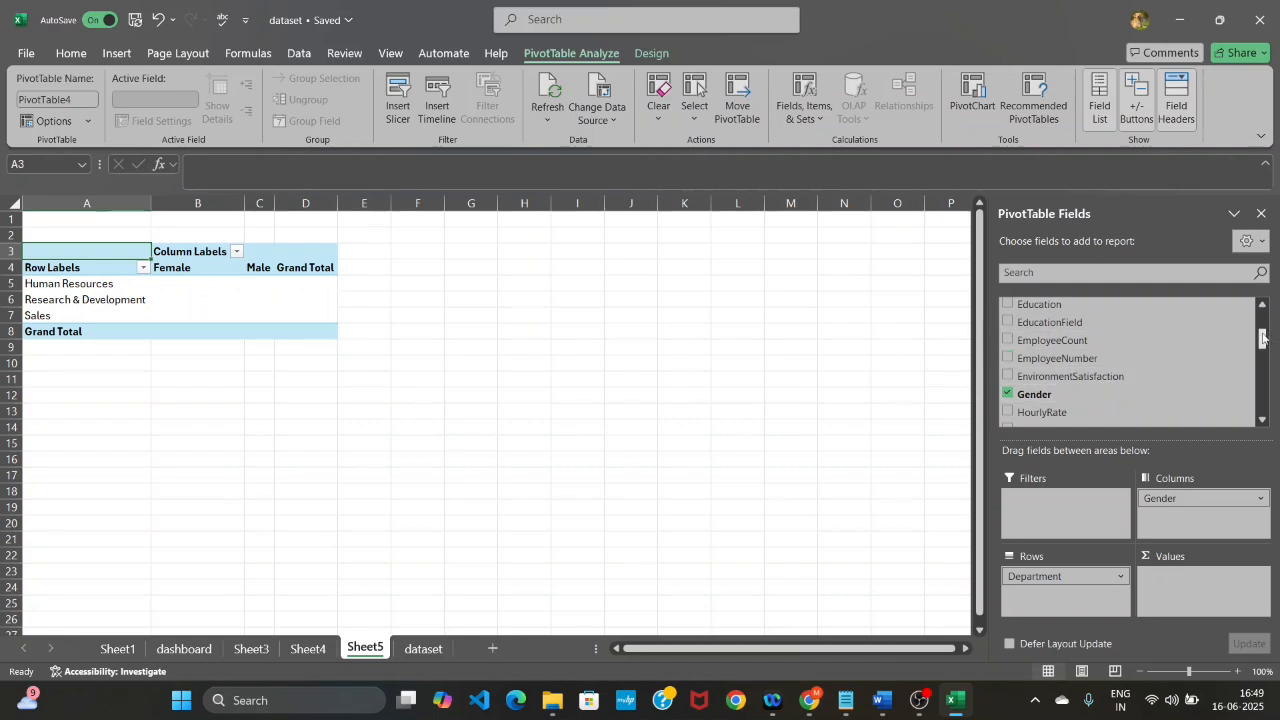
left_click_drag(1262, 340, 1262, 345)
left_click_drag(1262, 347, 1262, 353)
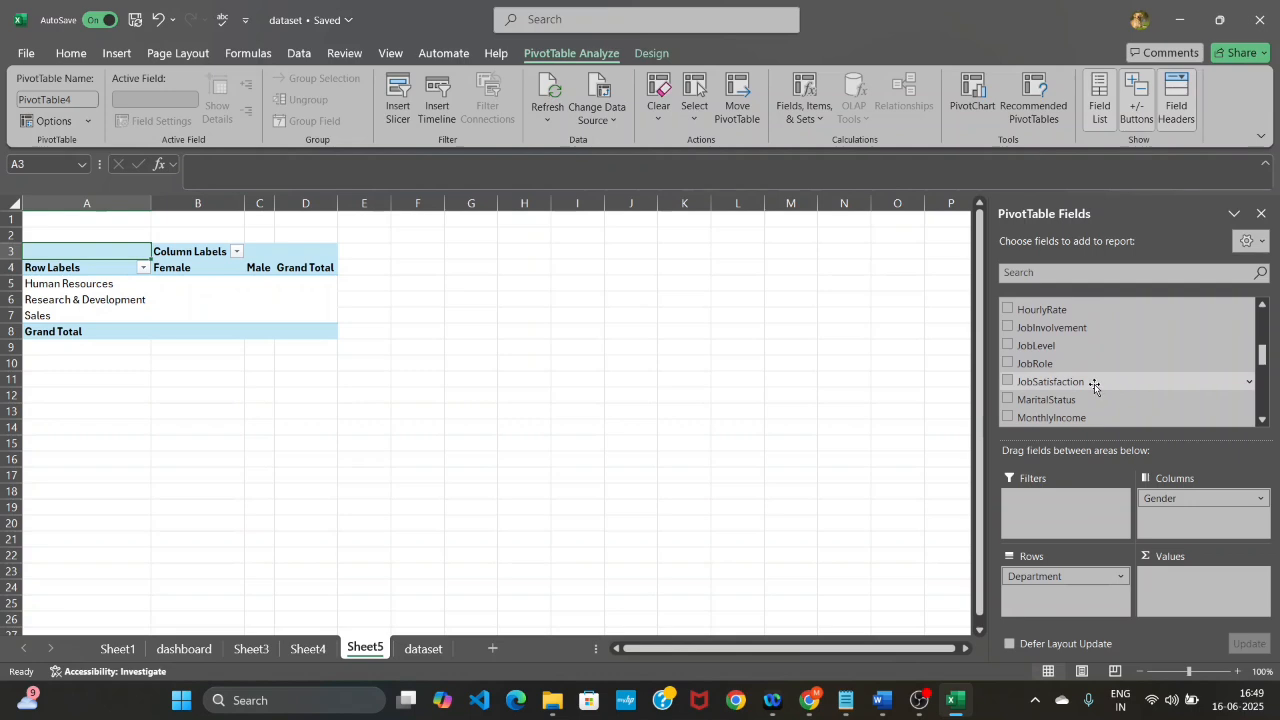
left_click_drag(1097, 387, 1175, 580)
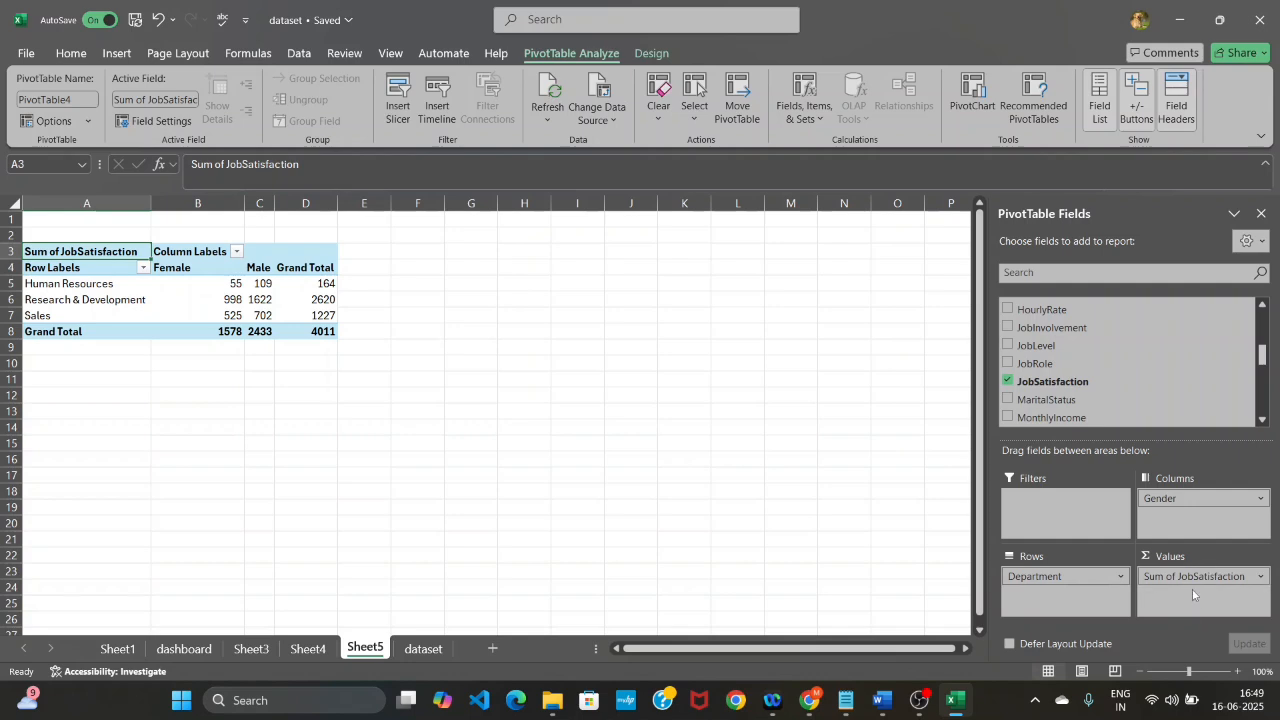
Summarize the JobSatisfaction value field by Average instead of Sum
left_click(1261, 578)
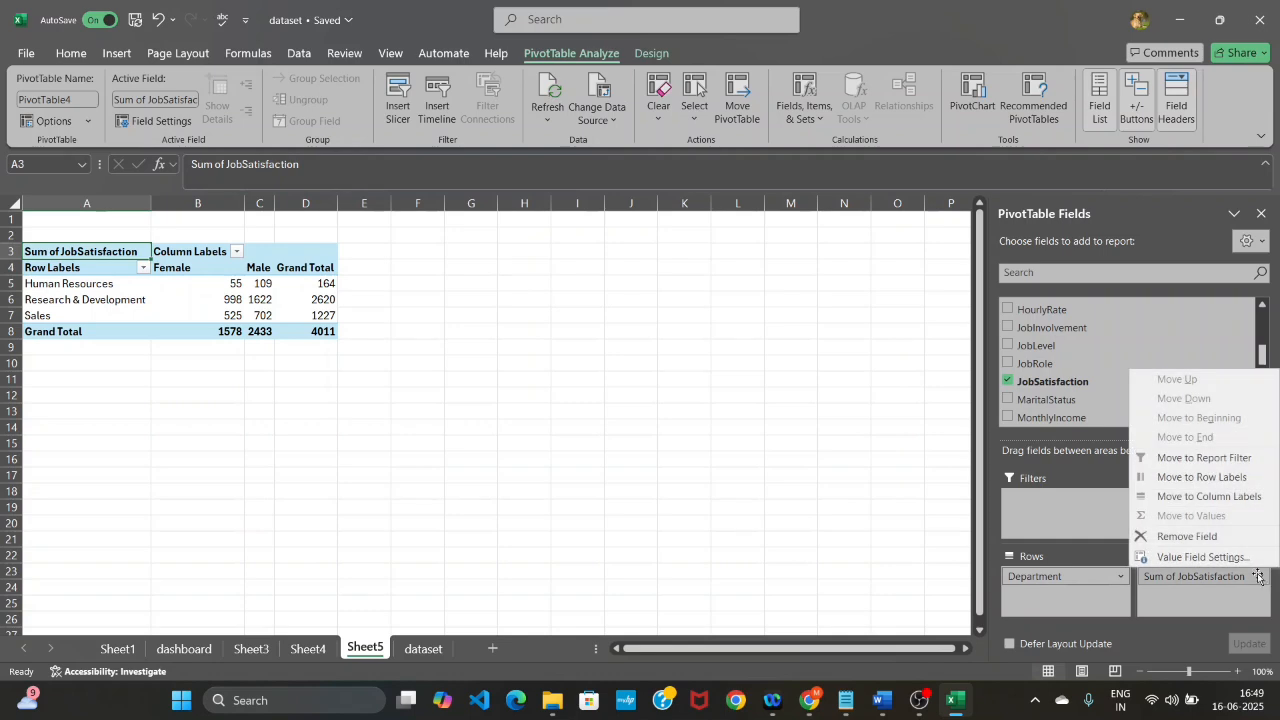
left_click(1190, 559)
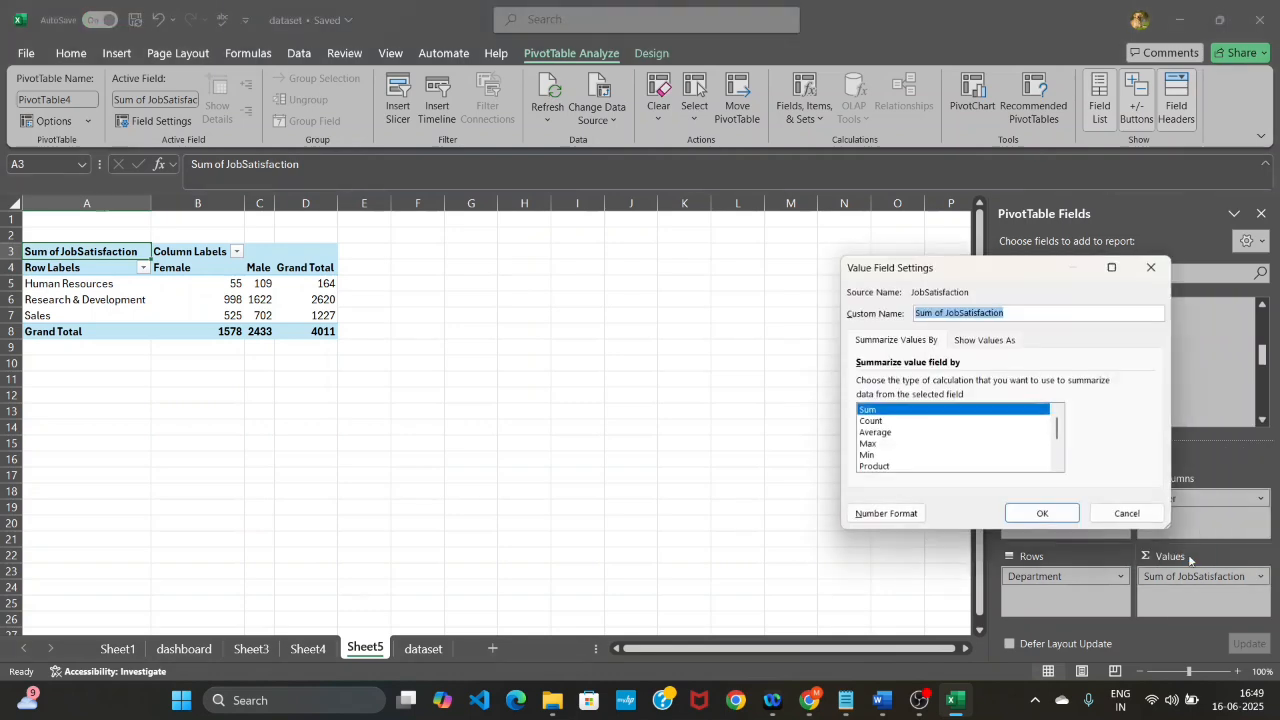
left_click(875, 432)
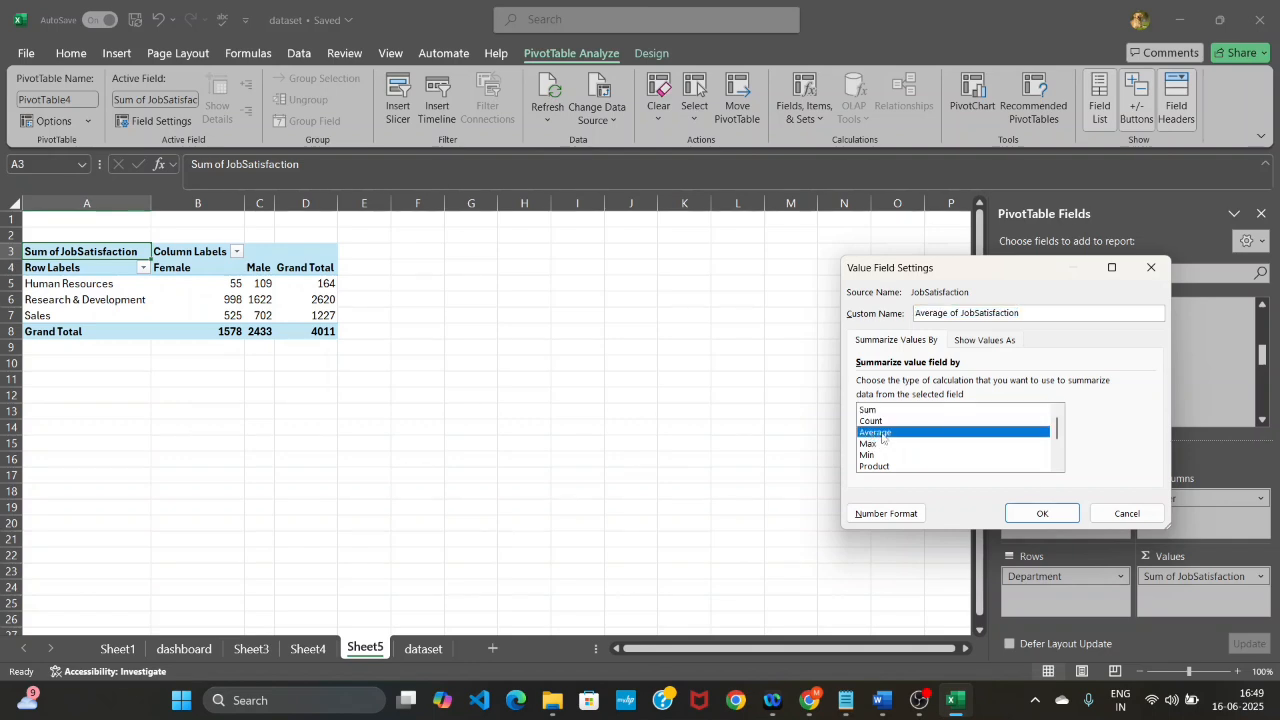
left_click(1042, 513)
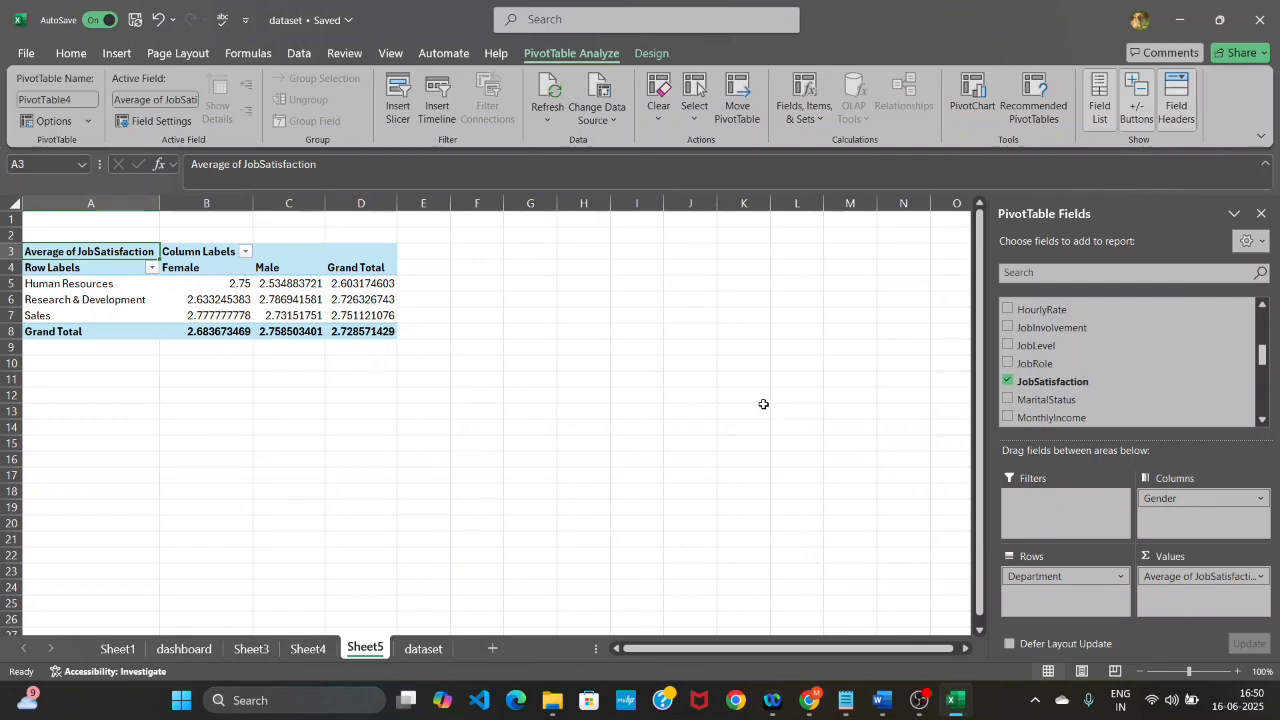
Insert a Clustered Column PivotChart from the job satisfaction PivotTable and hide all field buttons on it
left_click(970, 112)
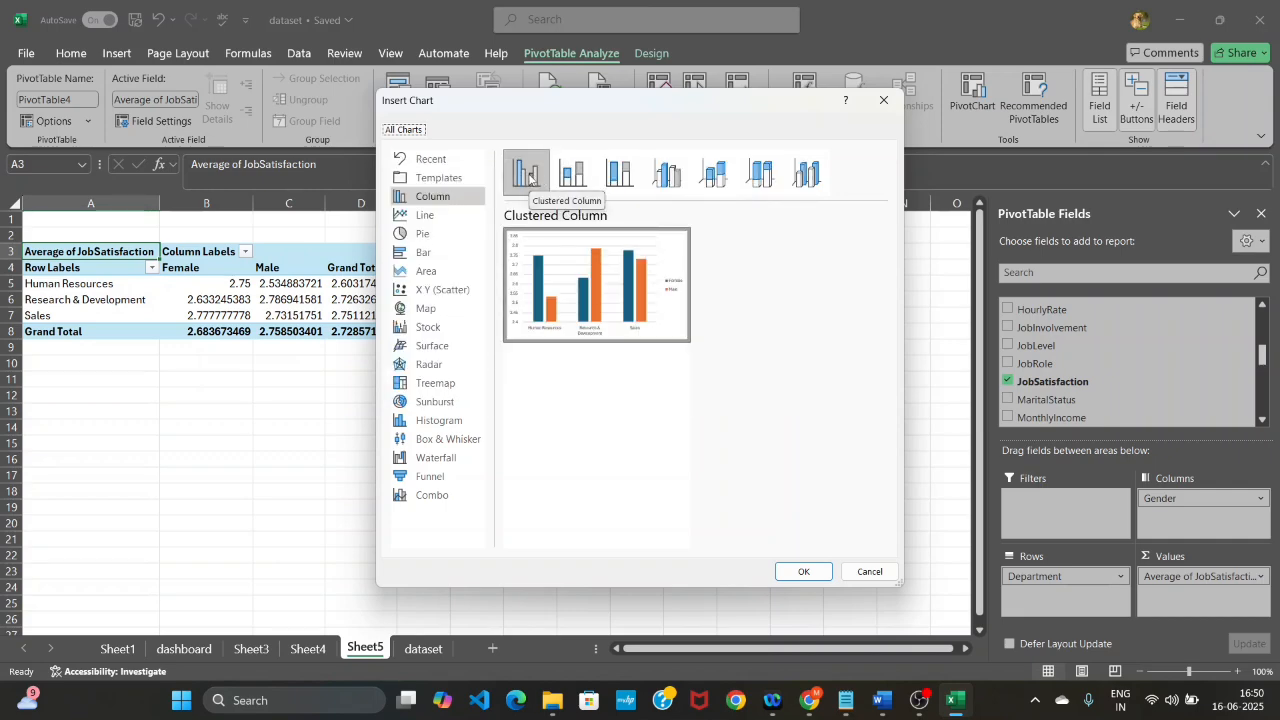
left_click(803, 572)
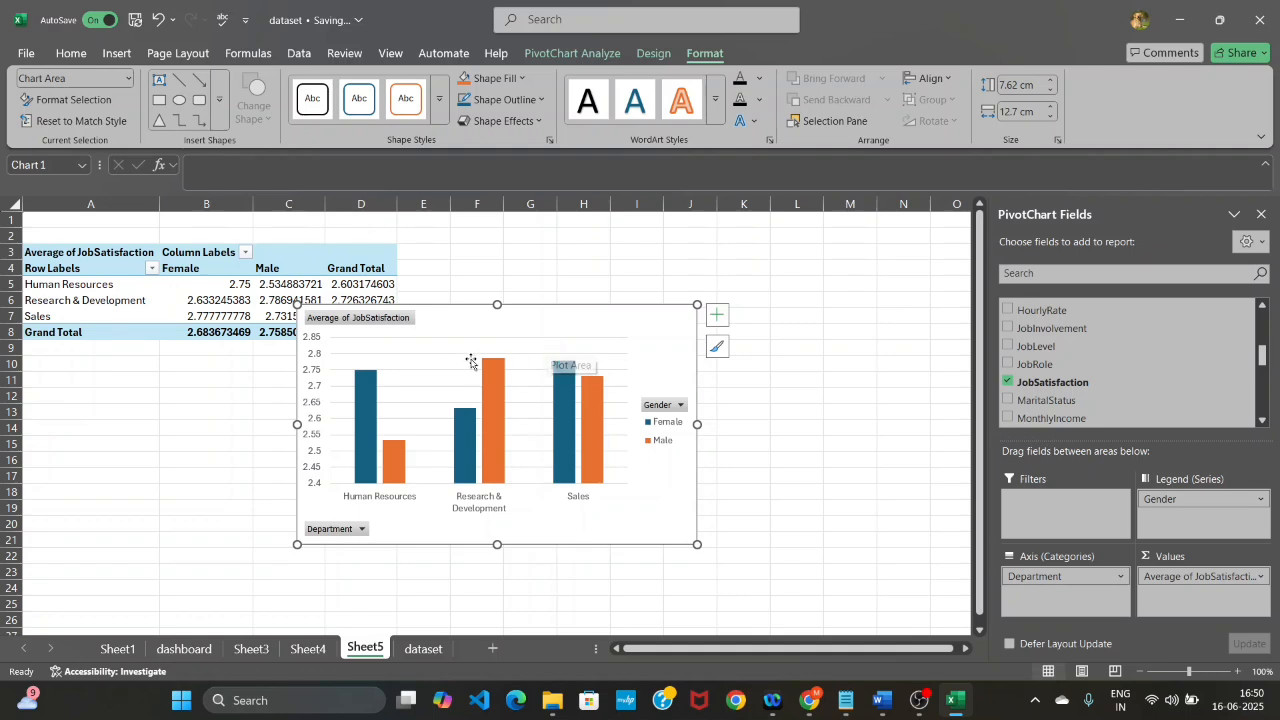
right_click(340, 320)
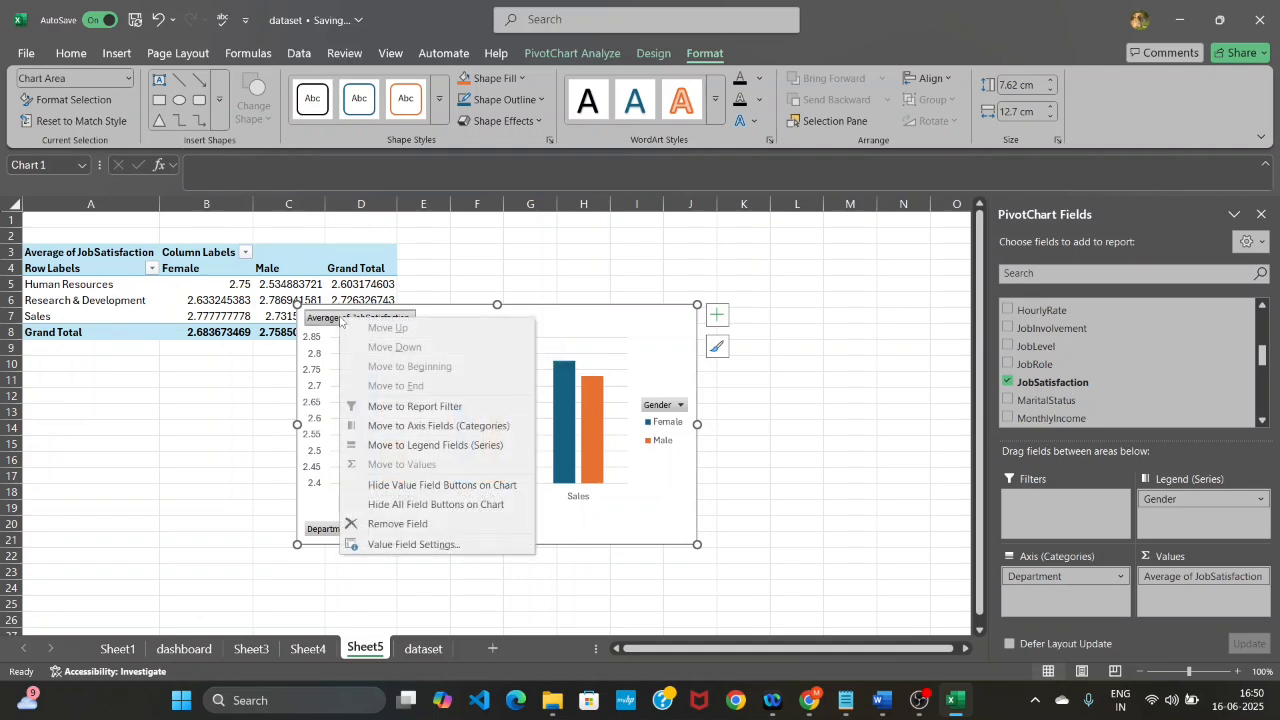
left_click(421, 505)
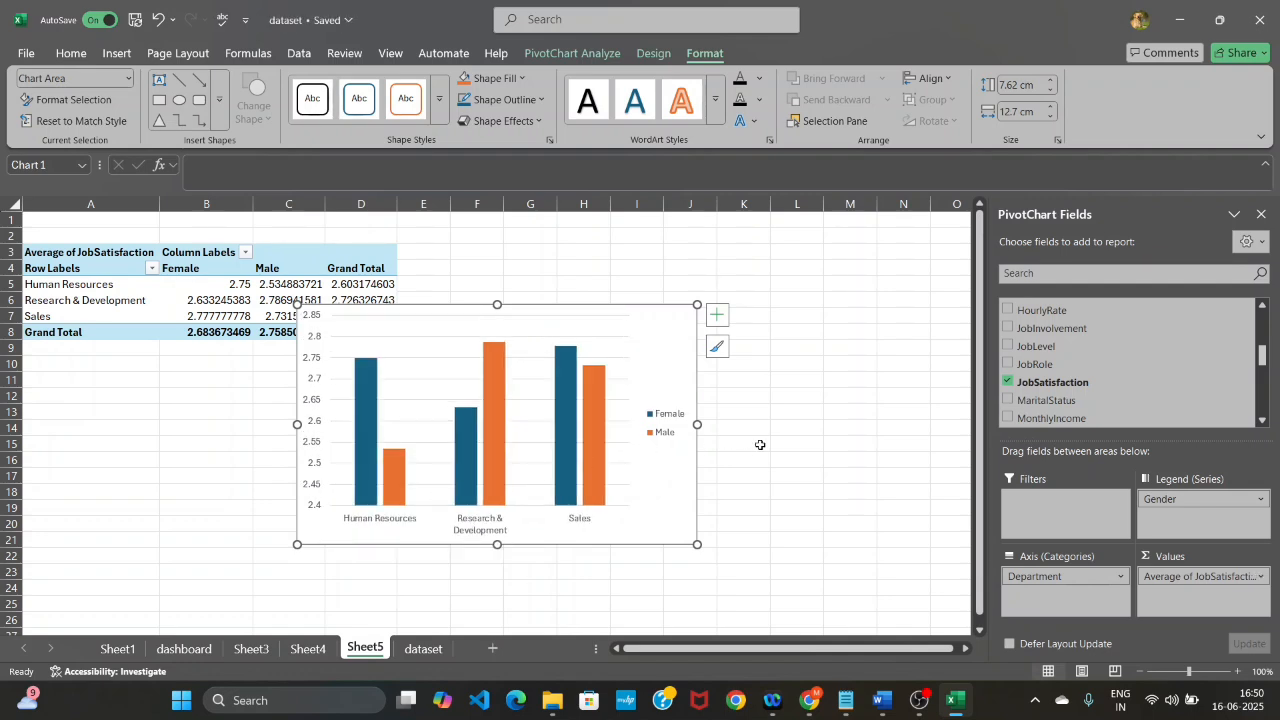
Add a chart title to the PivotChart reading "Job Satisfaction by Deparment and Gender"
left_click(717, 316)
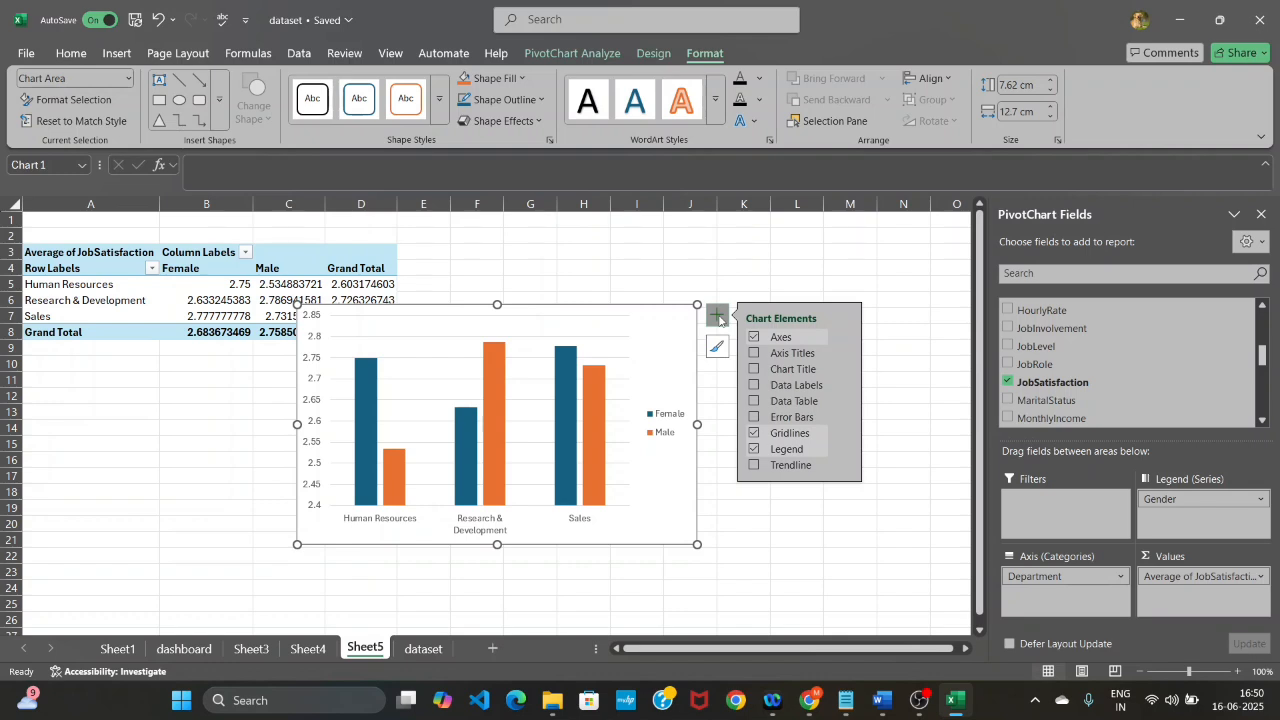
left_click(754, 369)
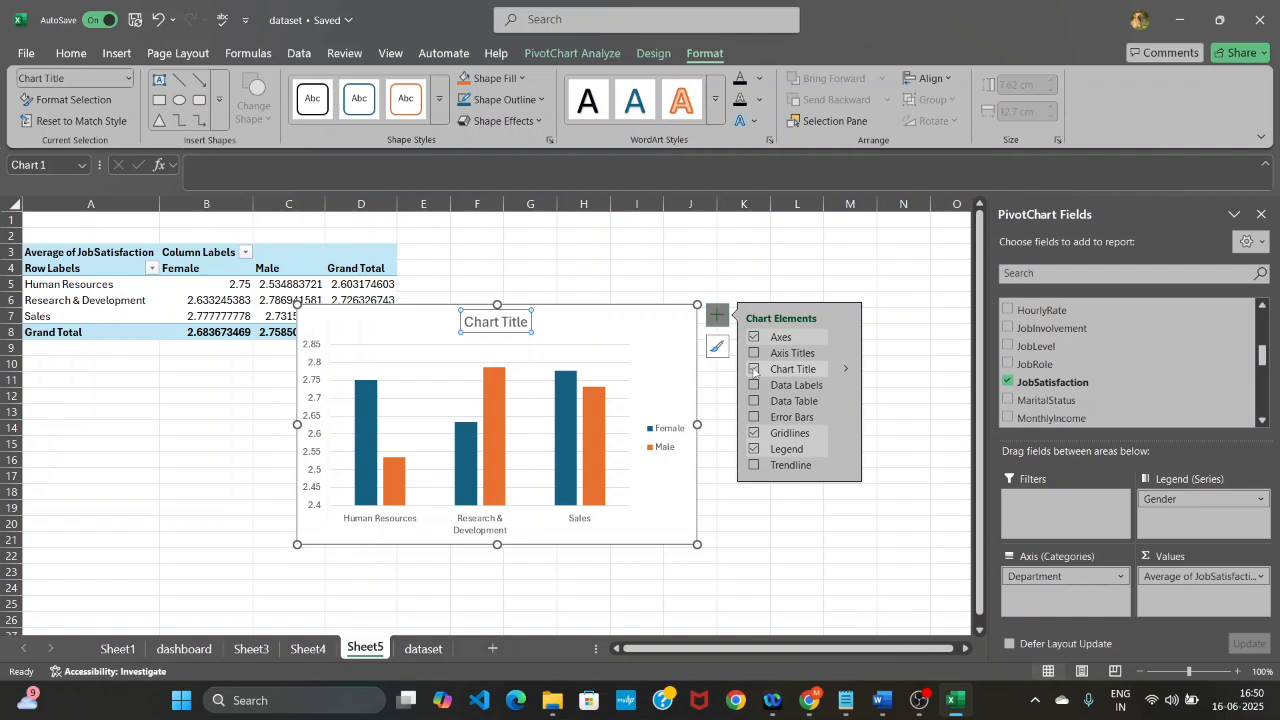
left_click(528, 318)
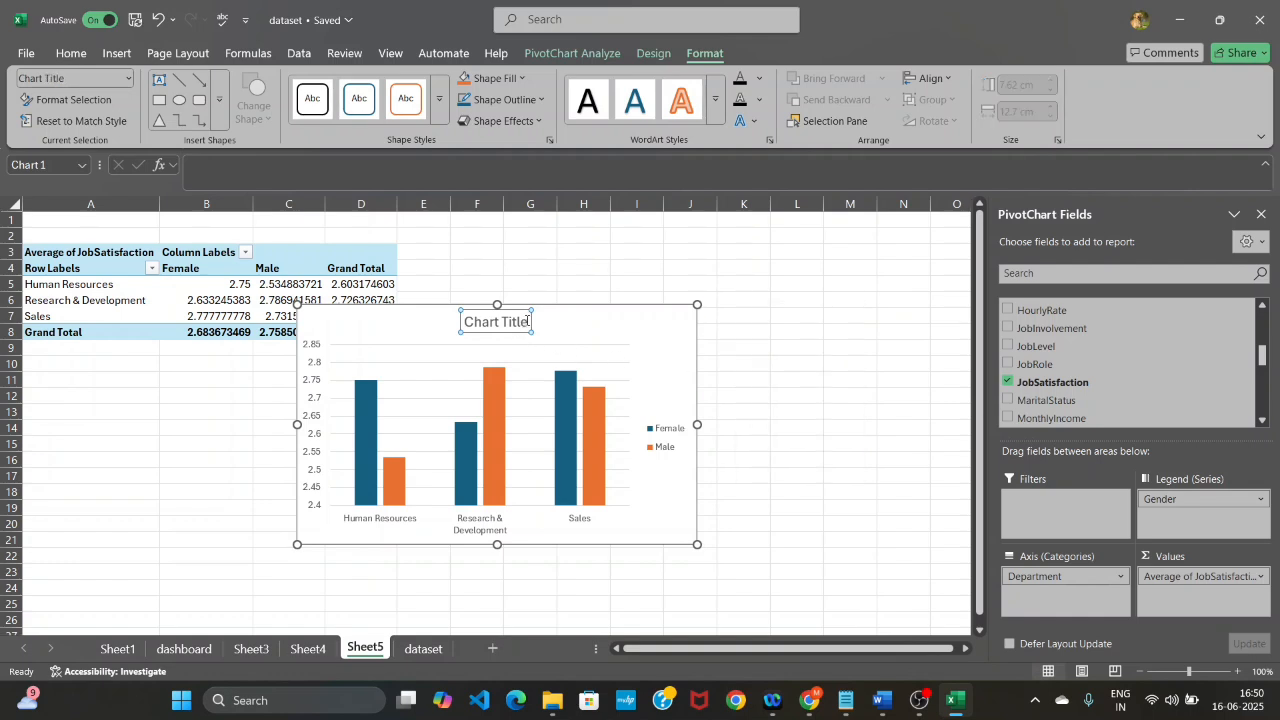
left_click(528, 318)
key("BackSpace")
key("BackSpace")
key("BackSpace")
key("BackSpace")
key("BackSpace")
key("BackSpace")
key("BackSpace")
key("BackSpace")
key("BackSpace")
key("BackSpace")
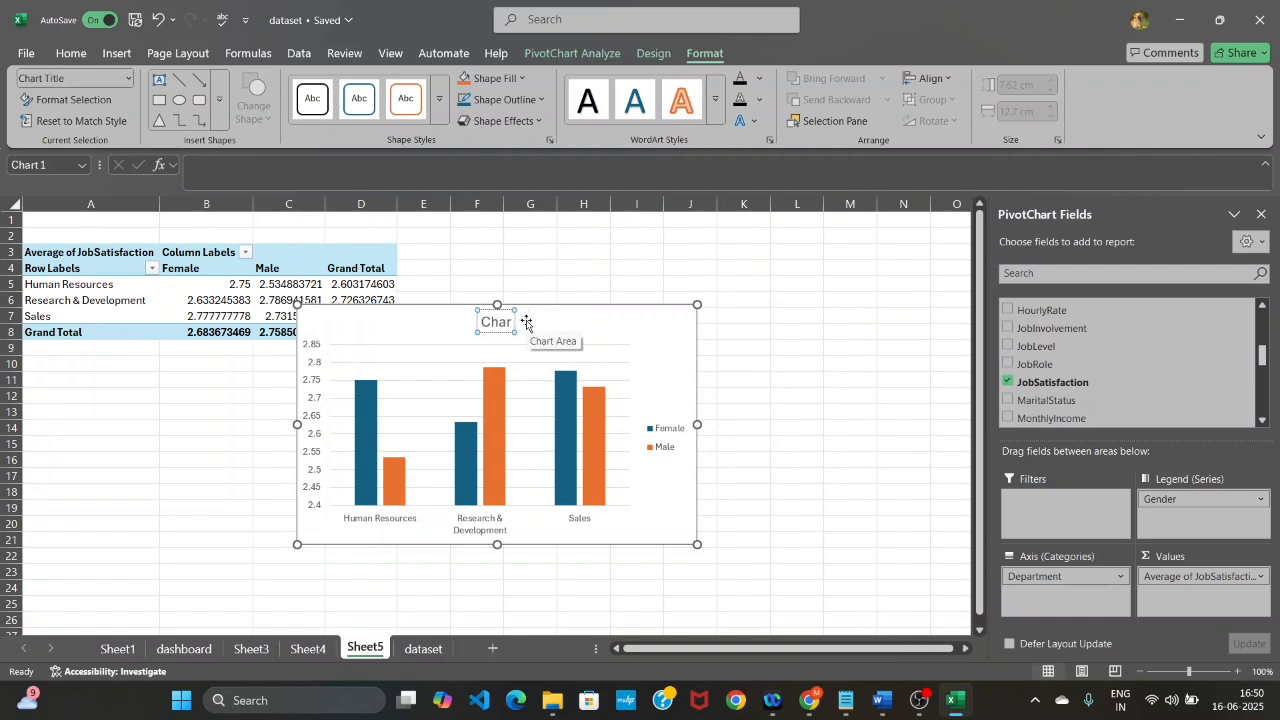
key("BackSpace")
type("Job satis")
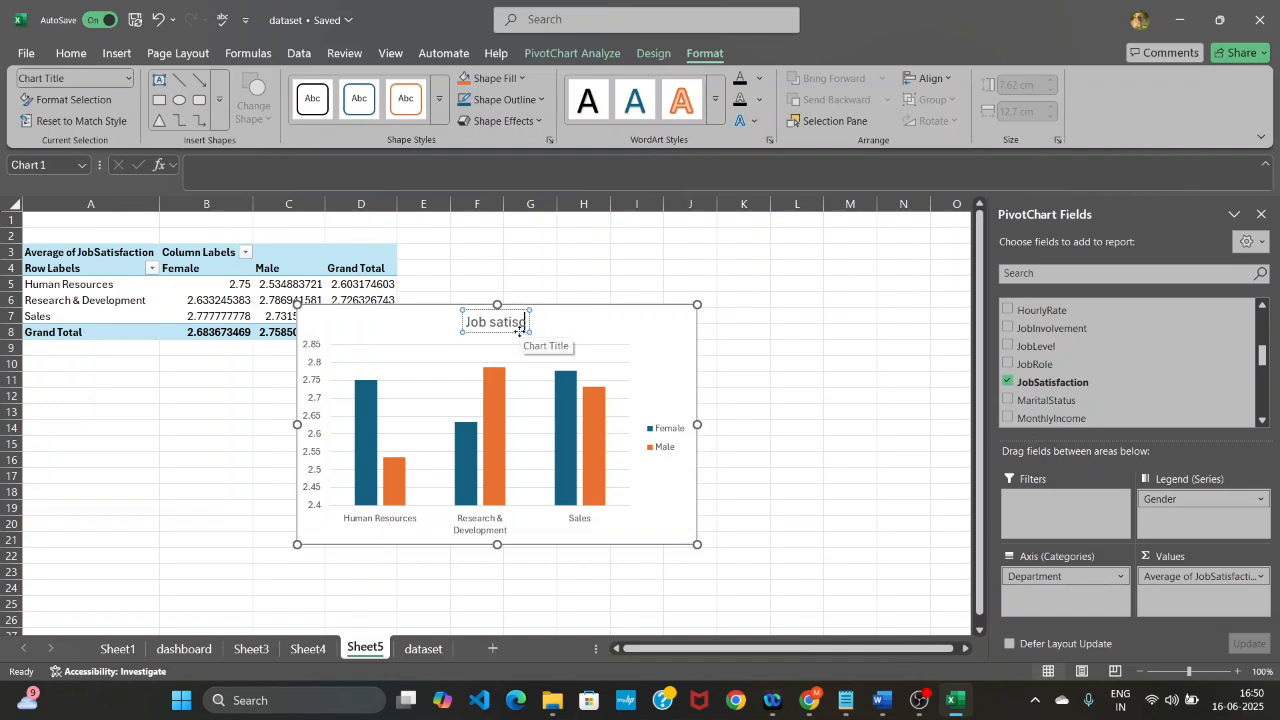
type("faction by")
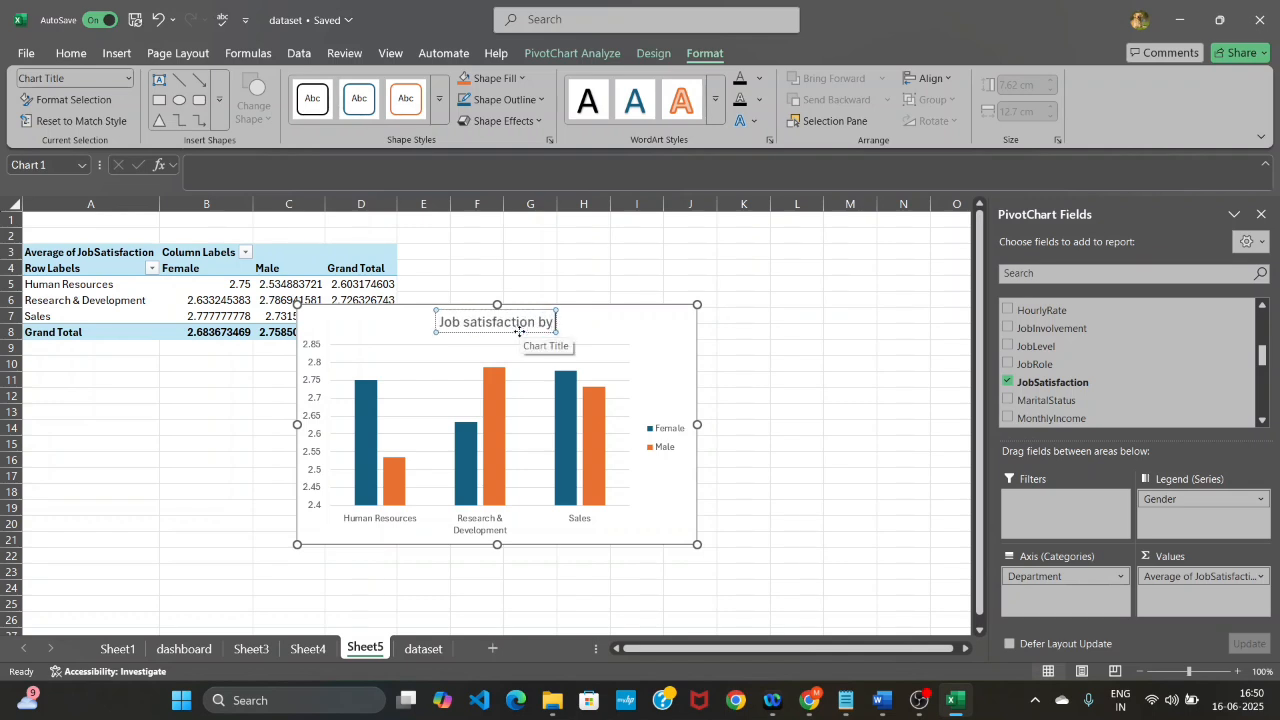
type(" Depa")
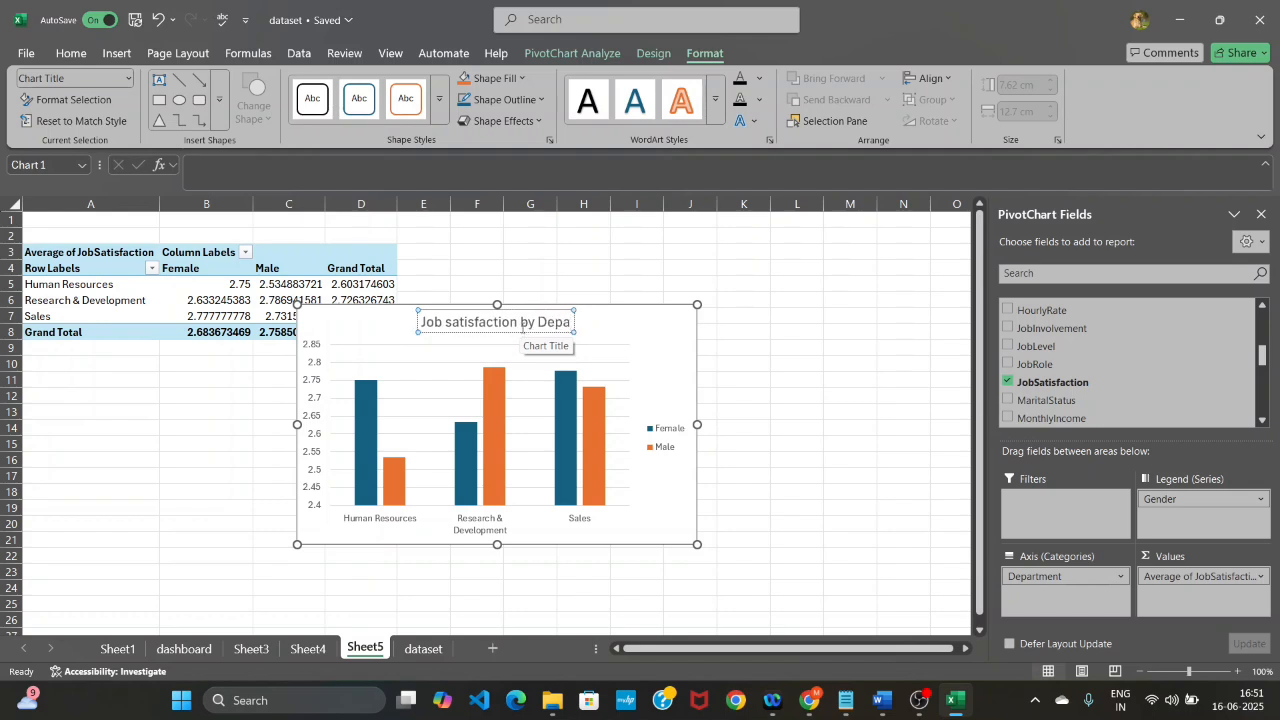
type("rment")
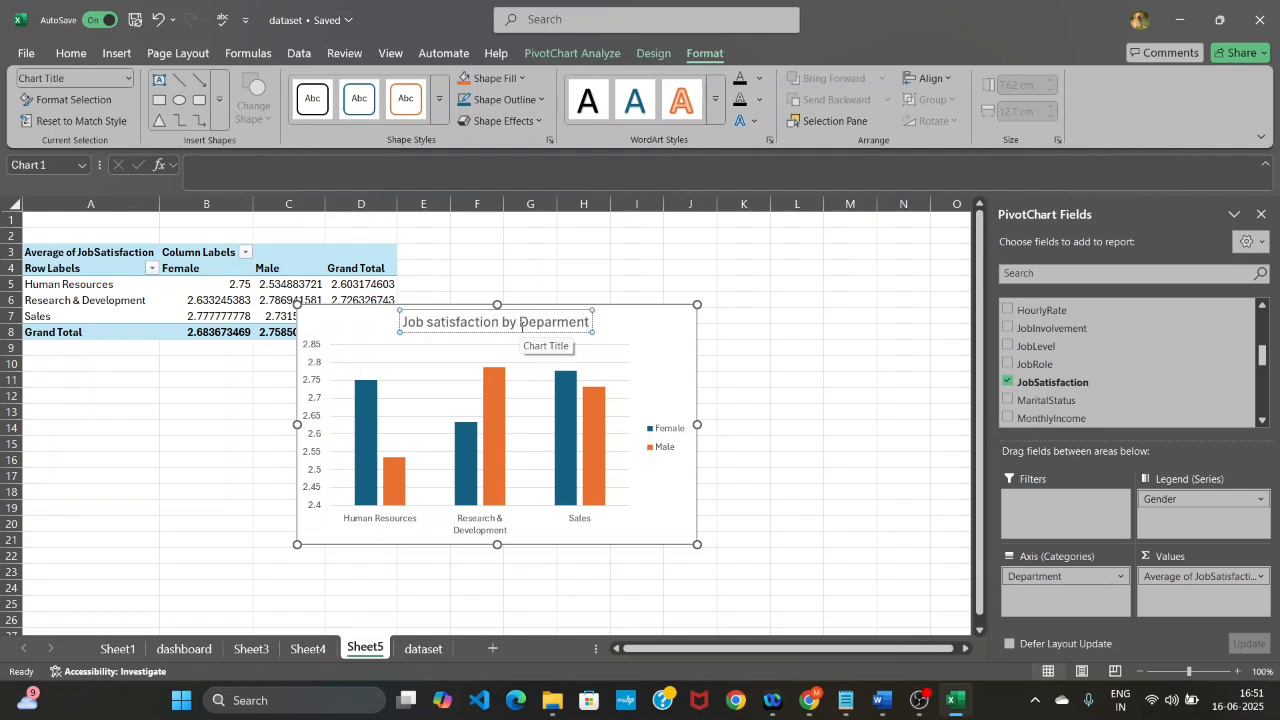
type(" and")
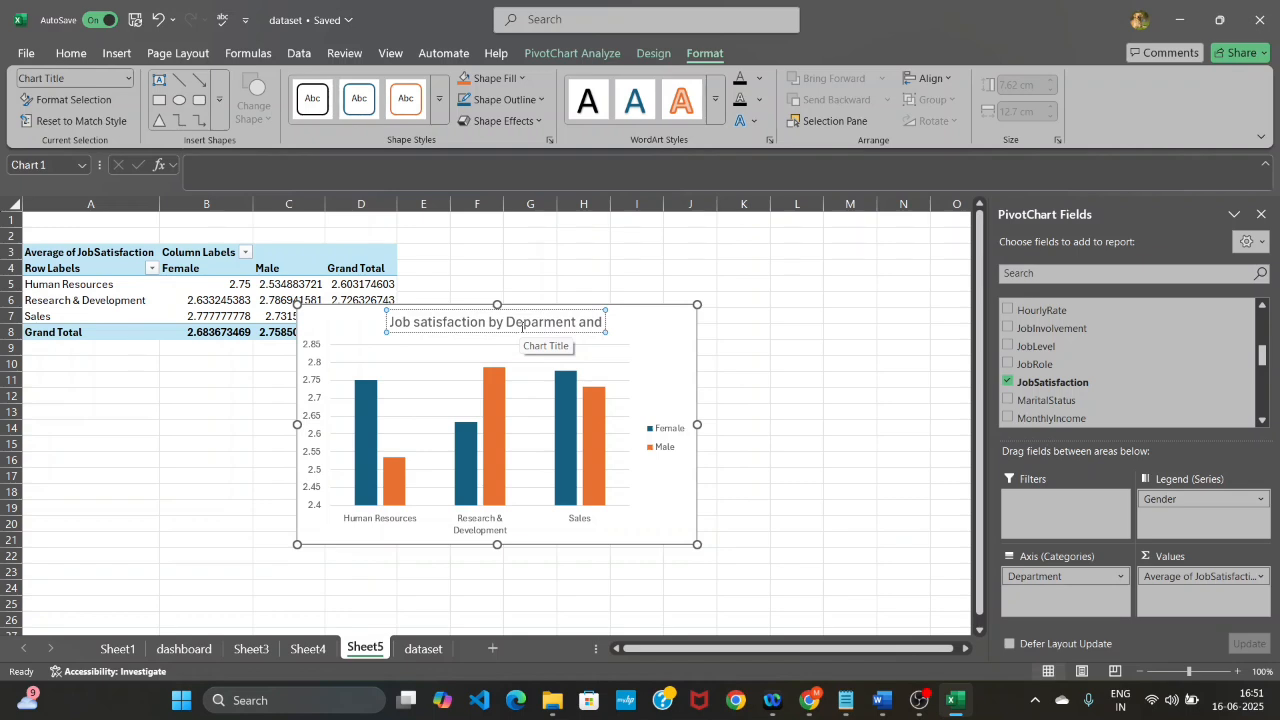
type(" GEN")
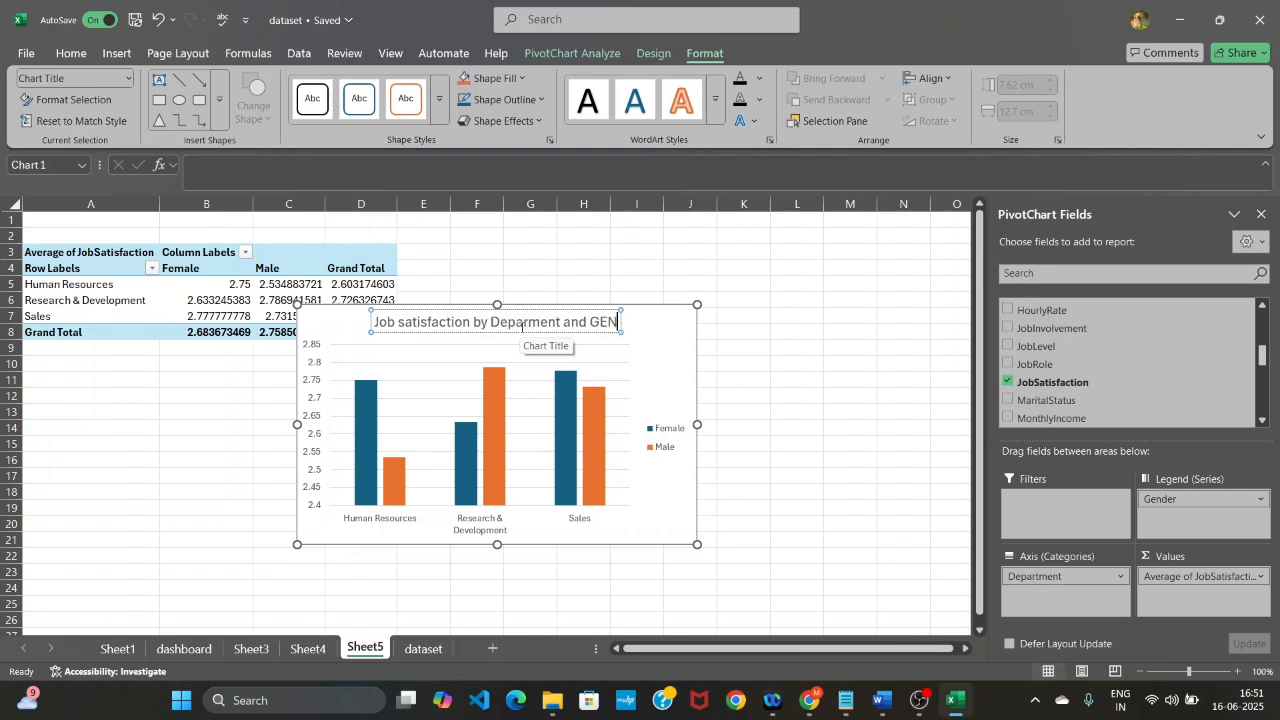
key("BackSpace")
key("BackSpace")
type("ender")
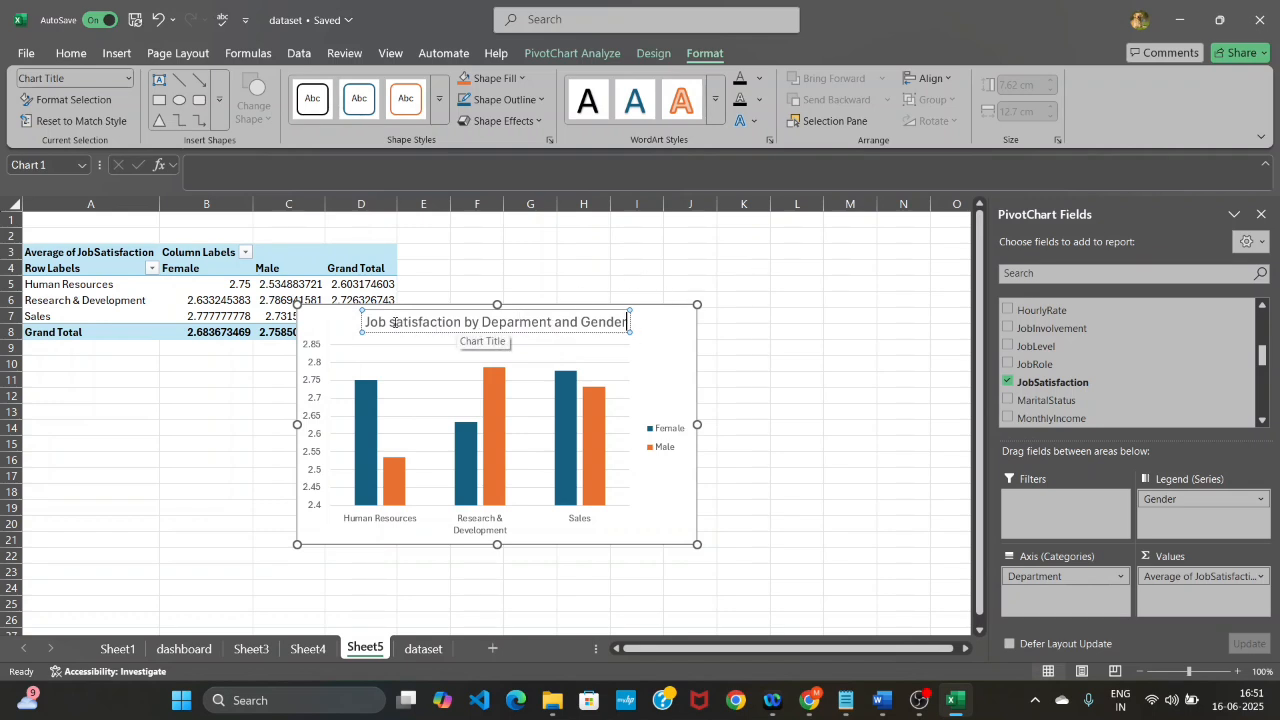
key("BackSpace")
type("S")
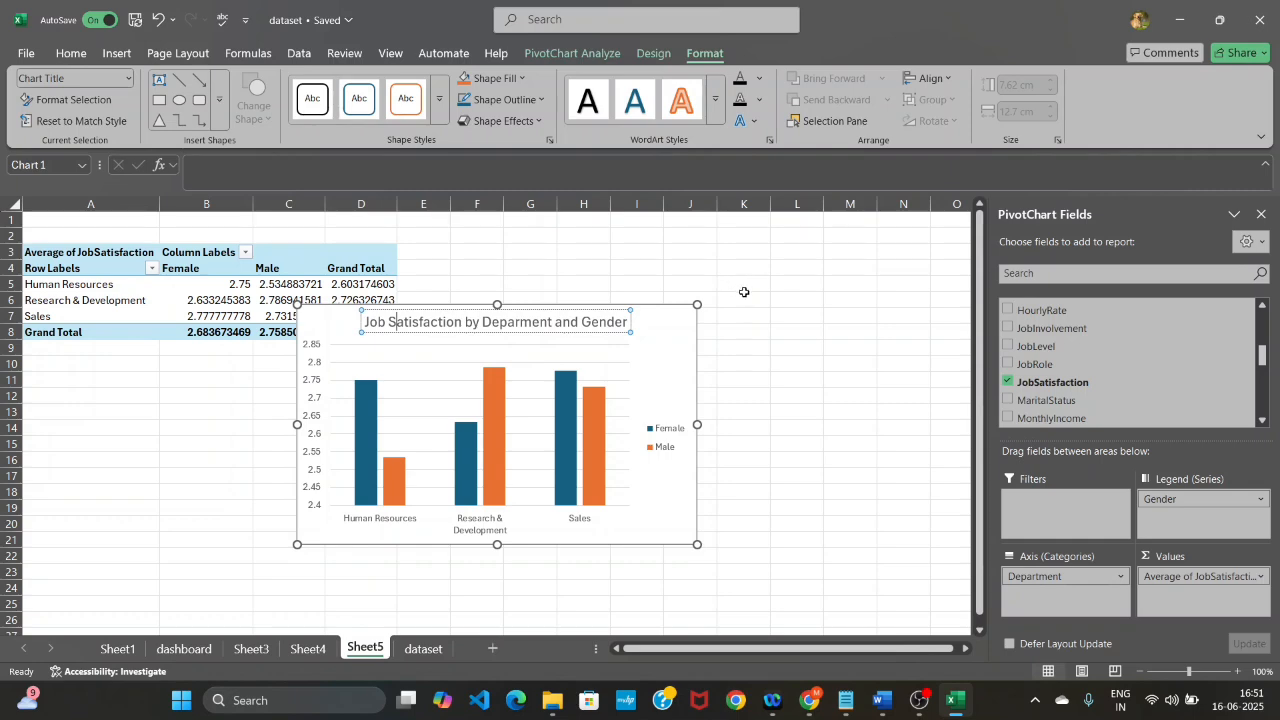
left_click(762, 327)
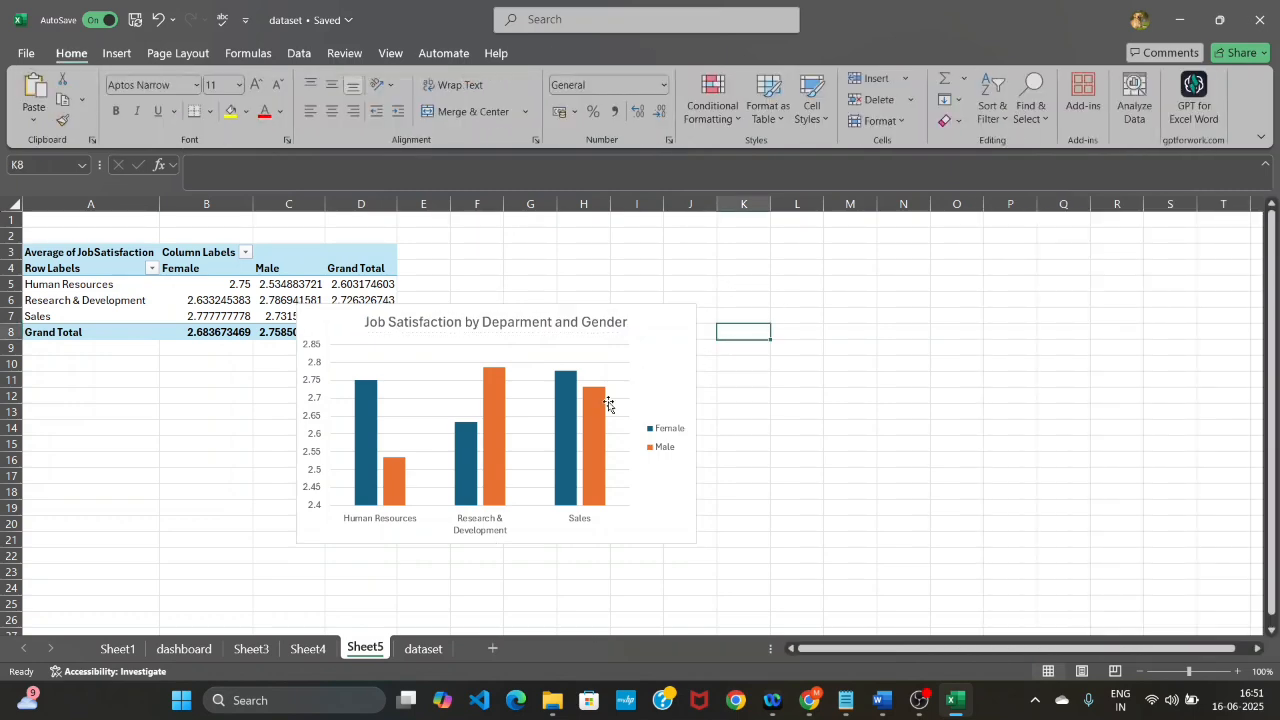
Copy the job satisfaction PivotChart and paste it at cell B20 of the dashboard sheet, below the Monthly income & satisfaction by Role chart
left_click(649, 400)
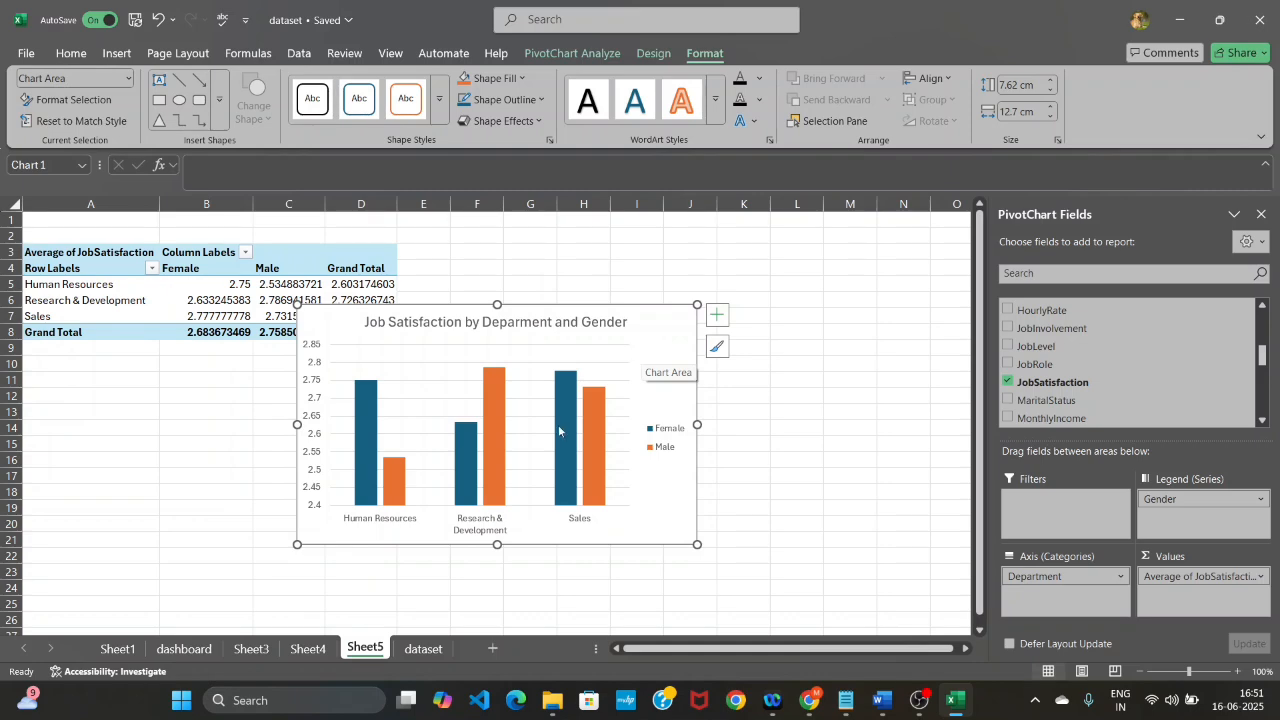
left_click(184, 649)
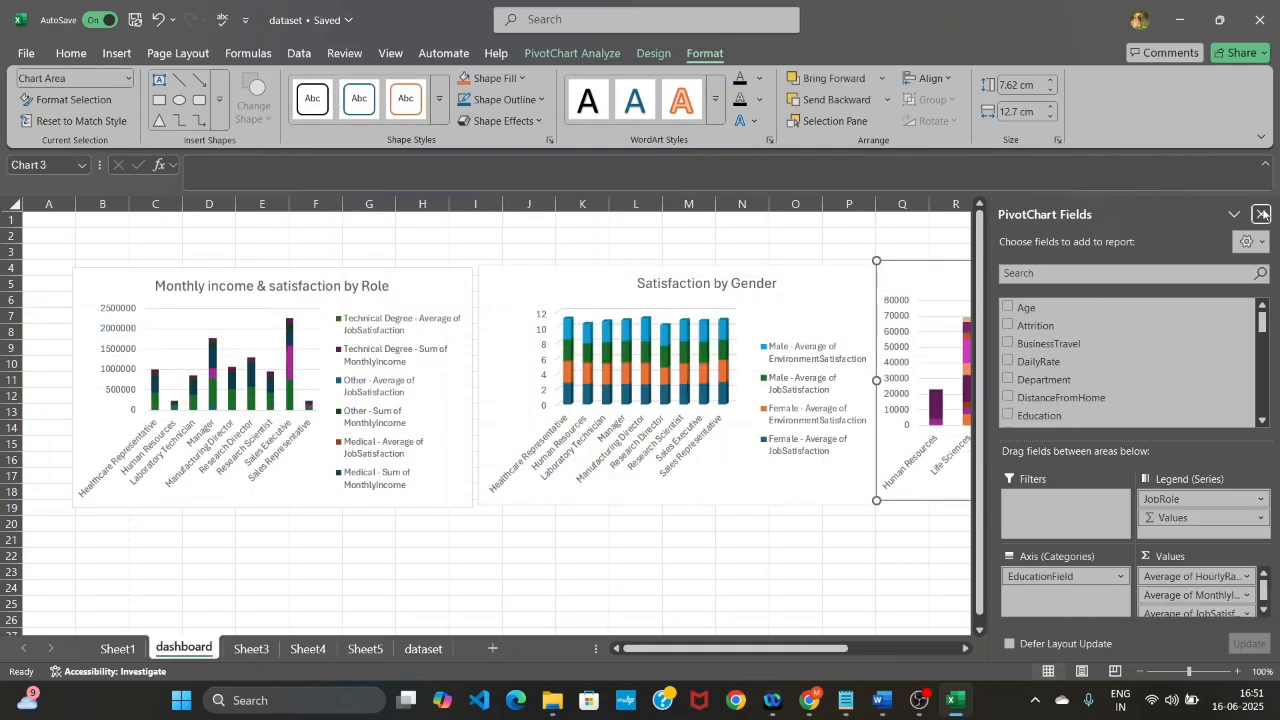
left_click(1262, 214)
left_click_drag(1272, 296, 1274, 385)
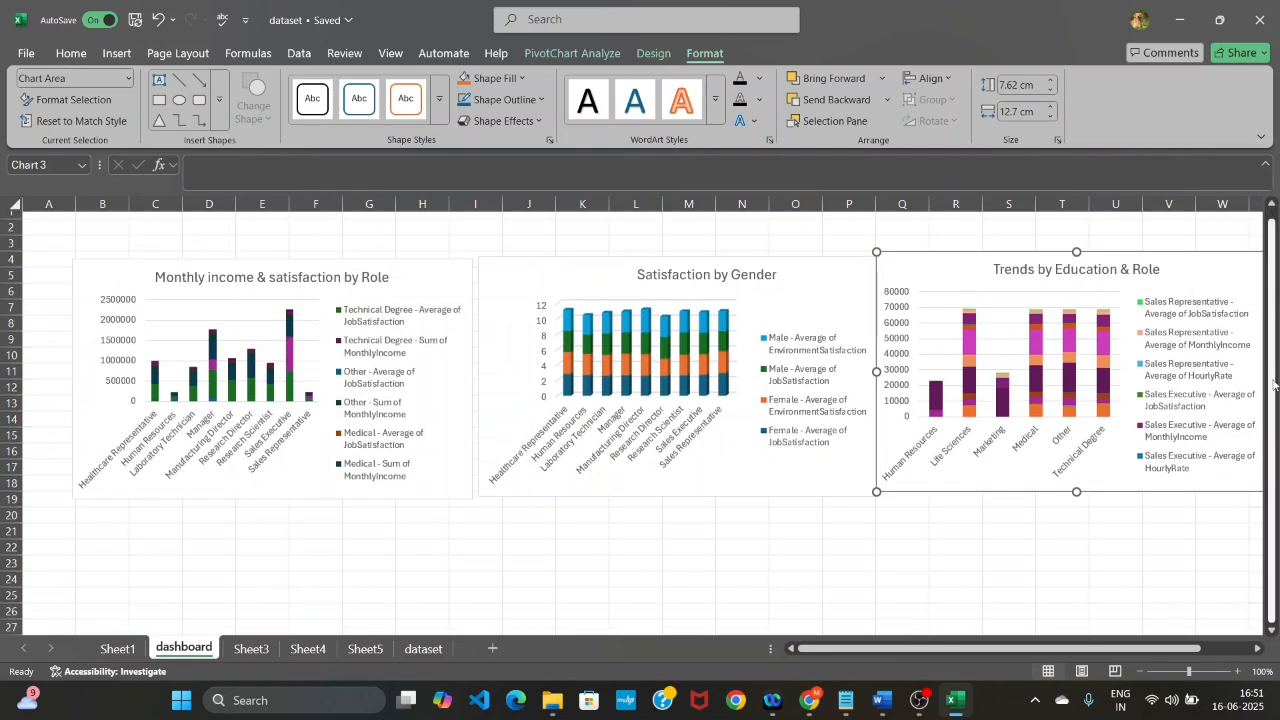
left_click(95, 518)
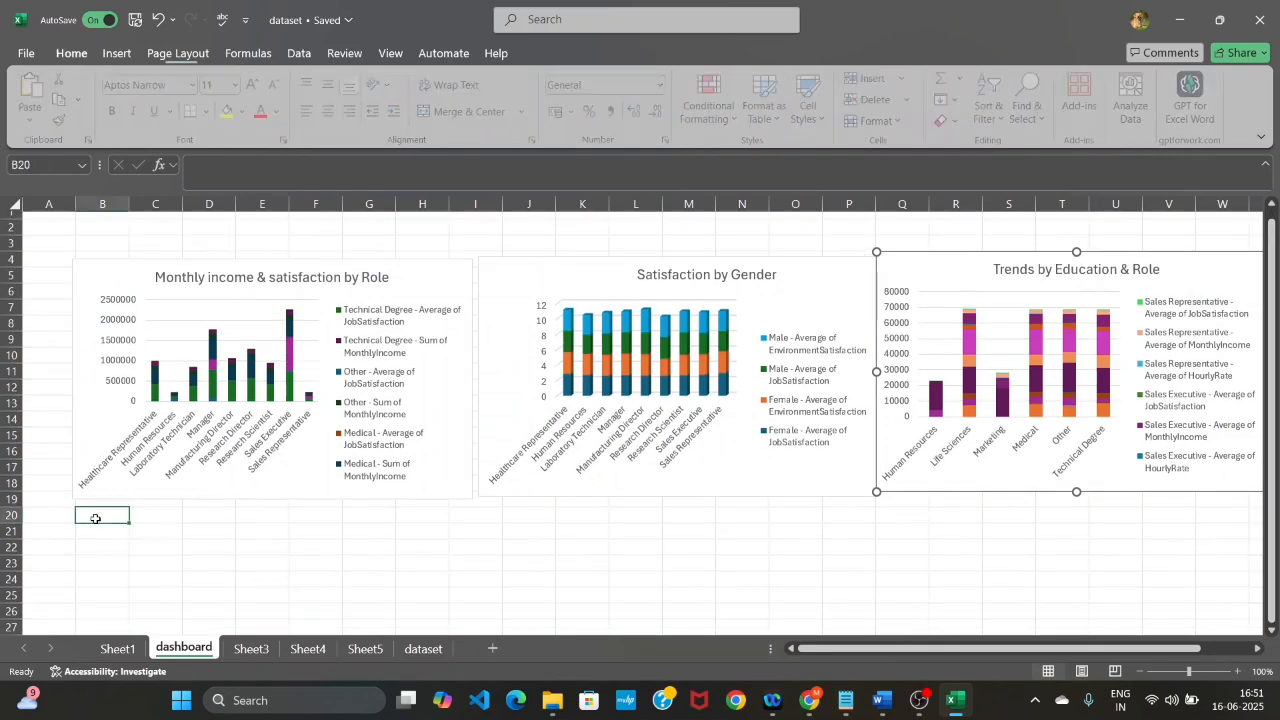
key("ctrl+v")
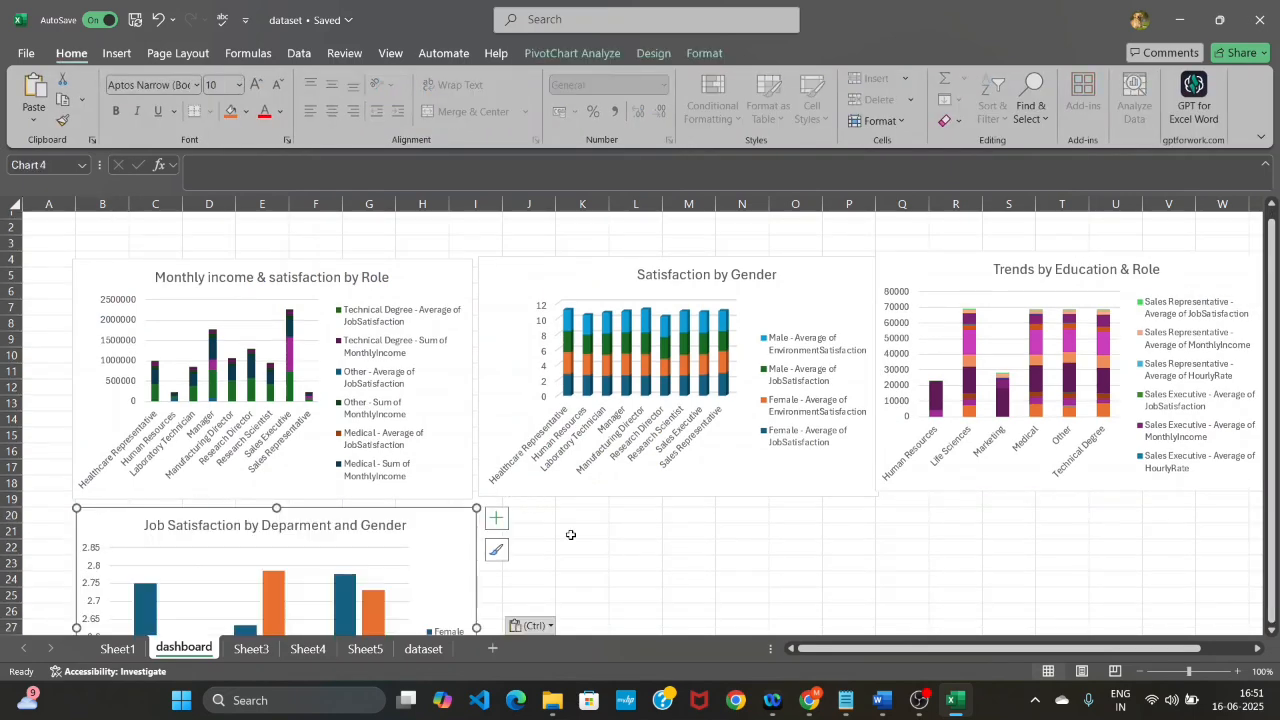
Read question 5 in the Word document and create a PivotTable from dataset!$A$1:$AI$1471 on a new worksheet in Excel
left_click(957, 703)
left_click(957, 703)
left_click(891, 706)
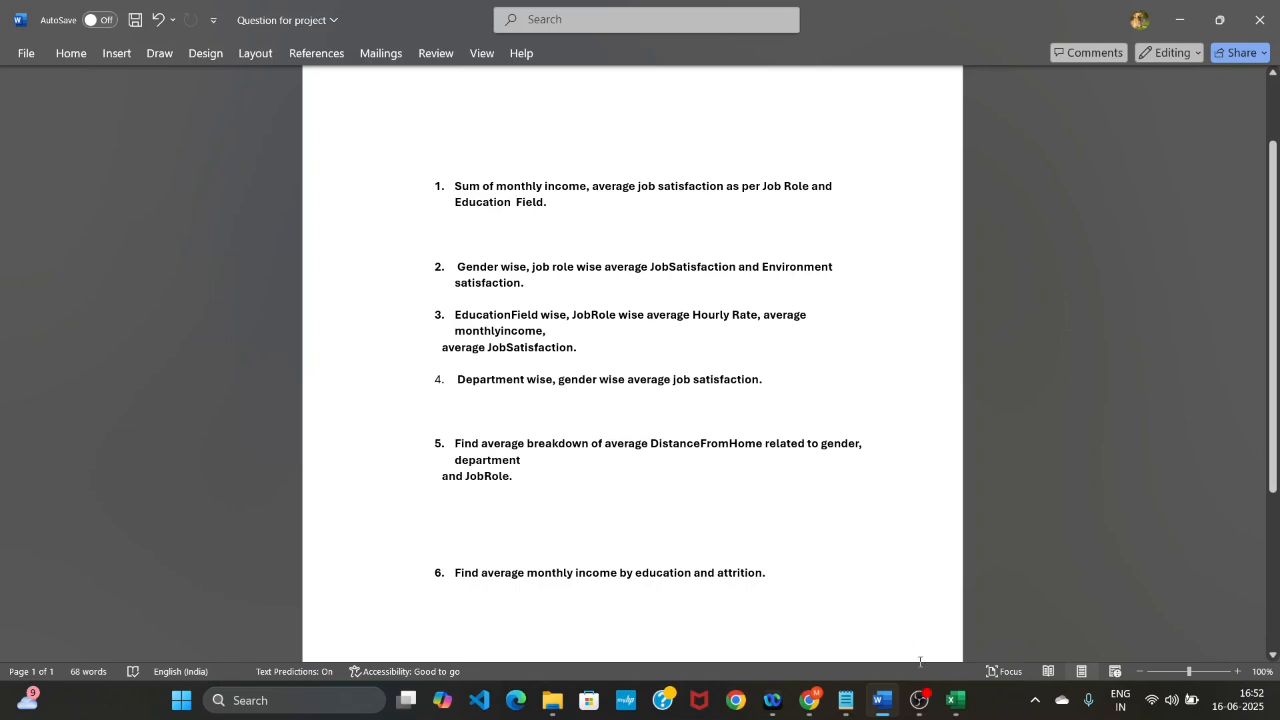
left_click(955, 700)
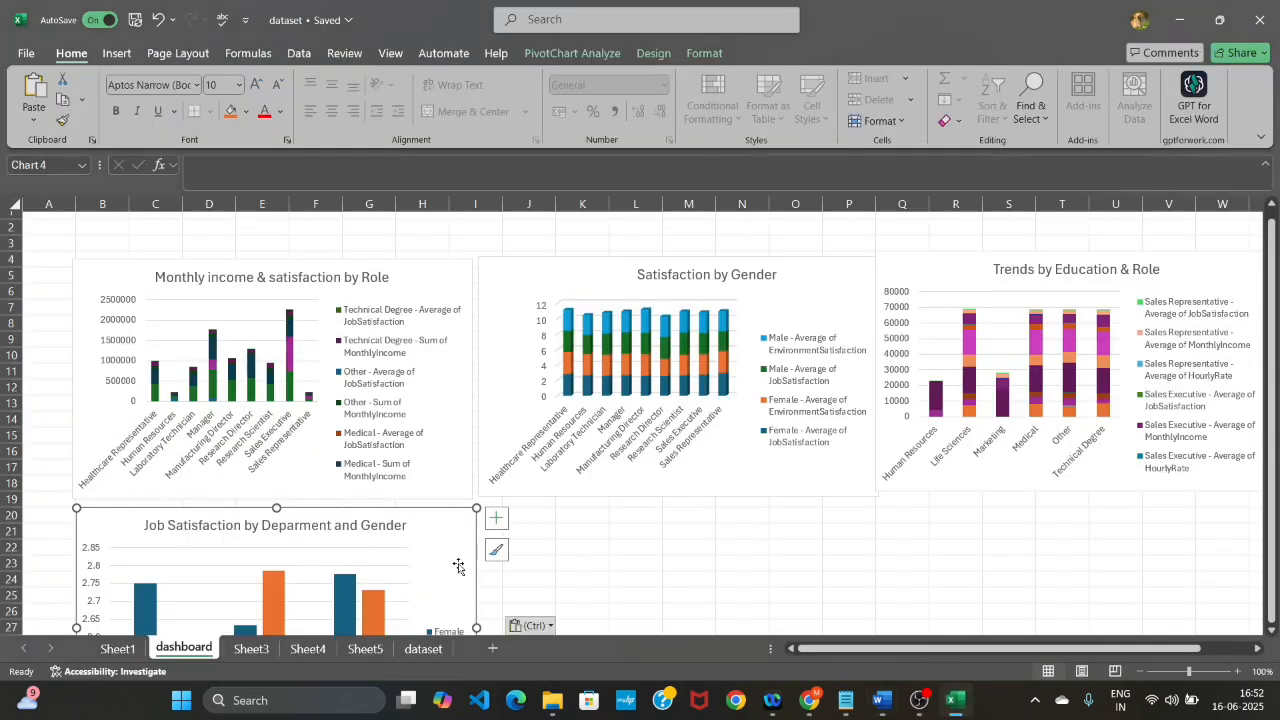
left_click(420, 649)
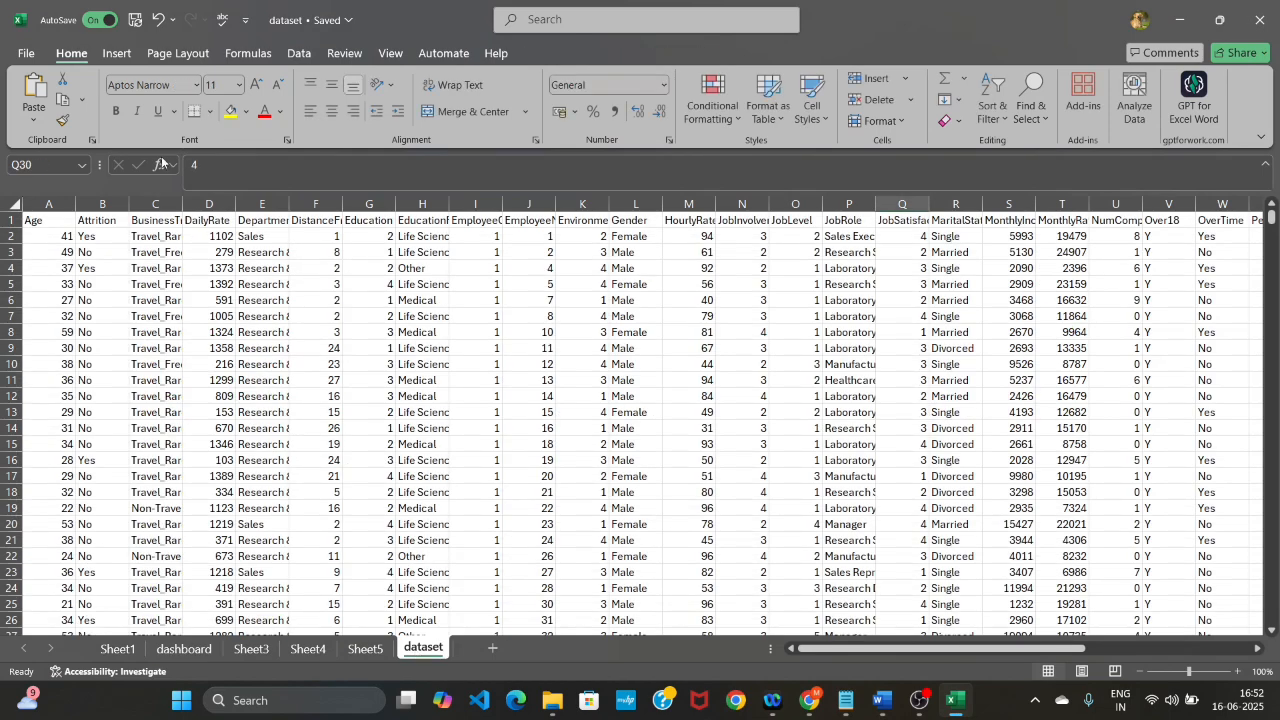
left_click(120, 54)
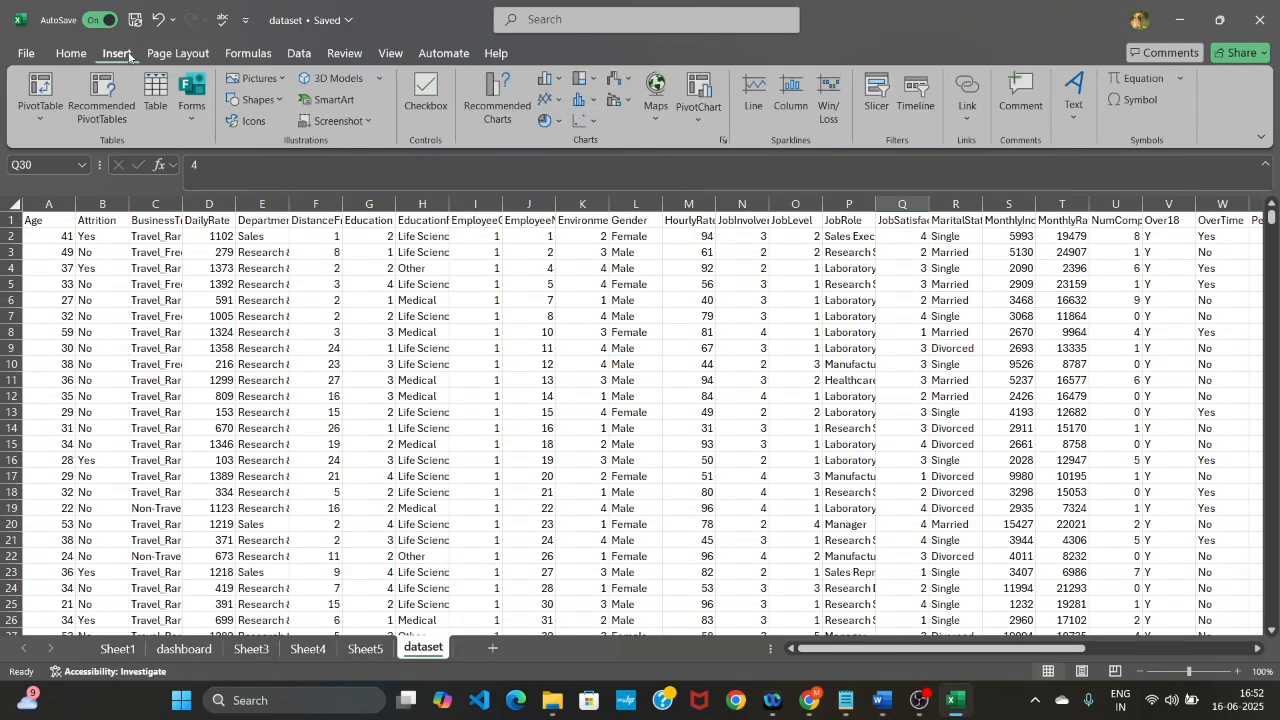
left_click(40, 121)
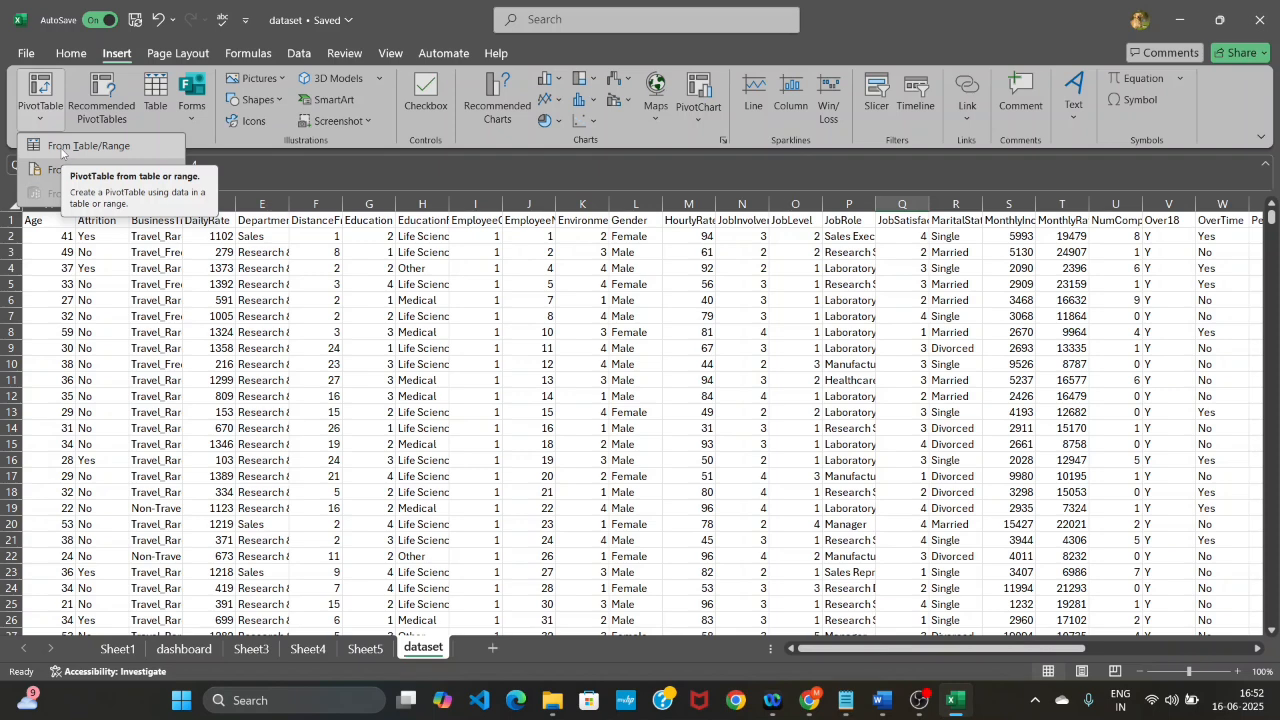
left_click(61, 148)
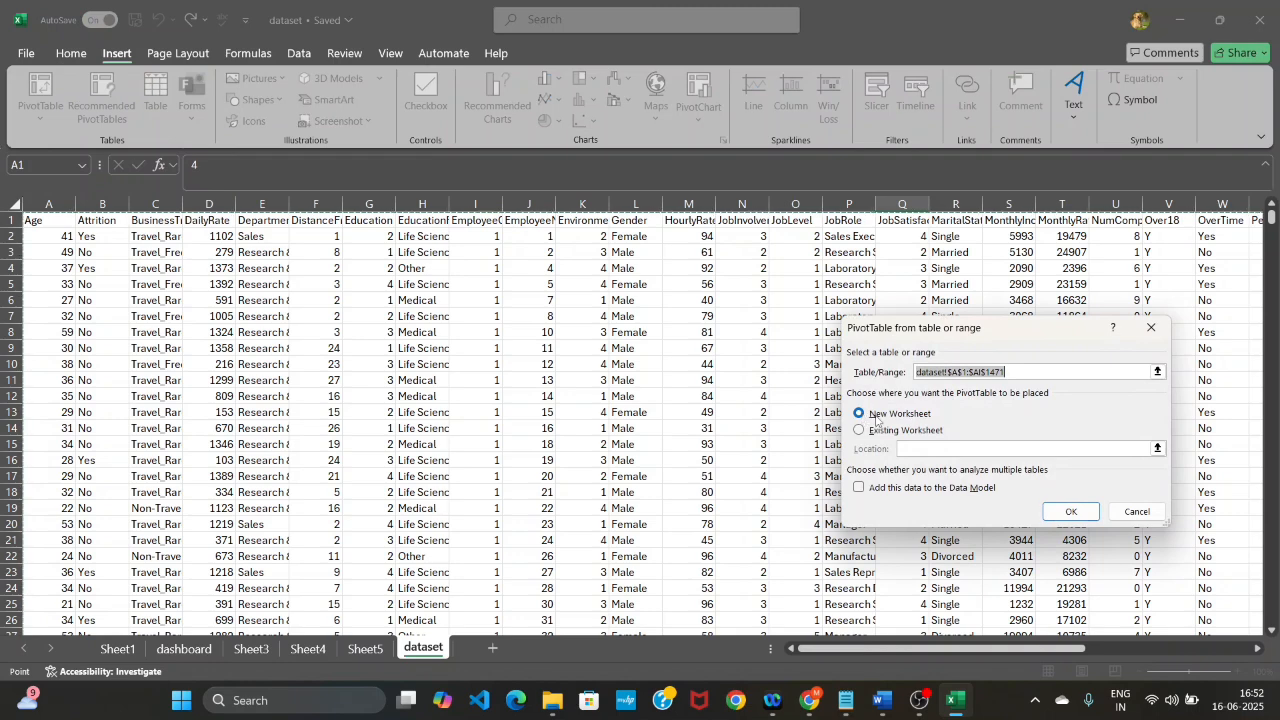
left_click(1068, 512)
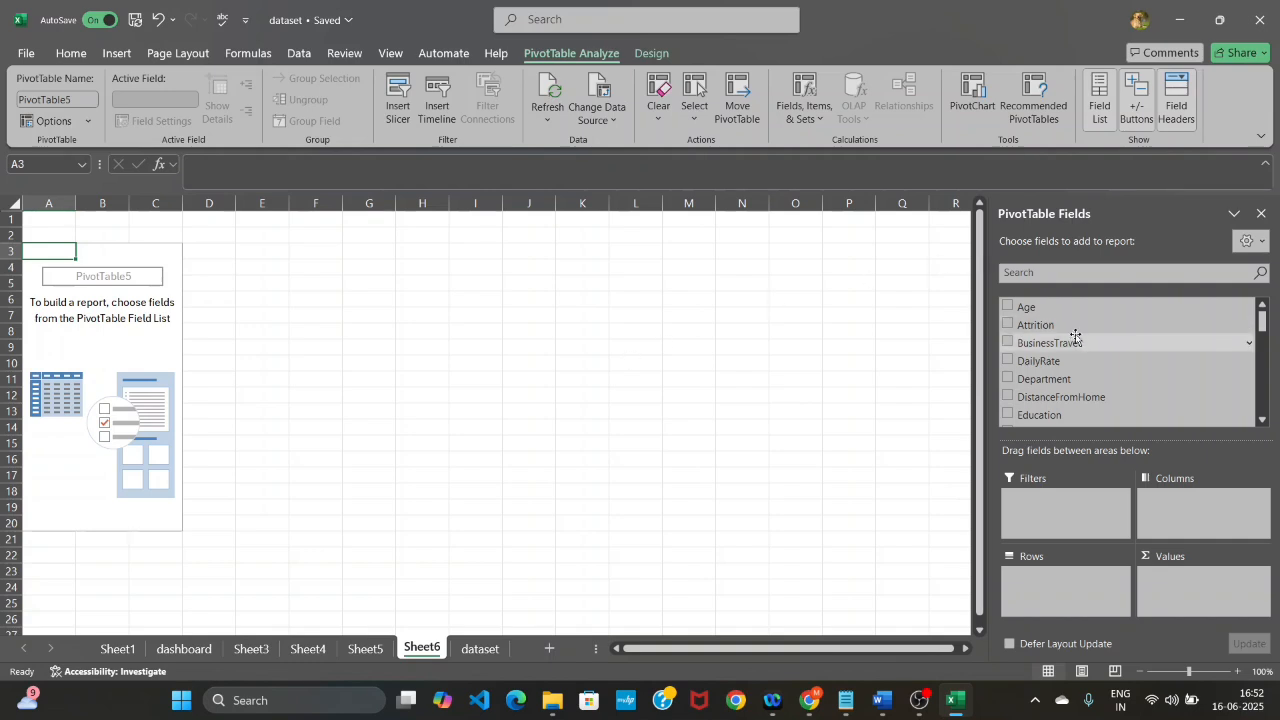
Add JobRole to the rows and Gender to the columns of the new PivotTable
left_click_drag(1262, 322, 1264, 356)
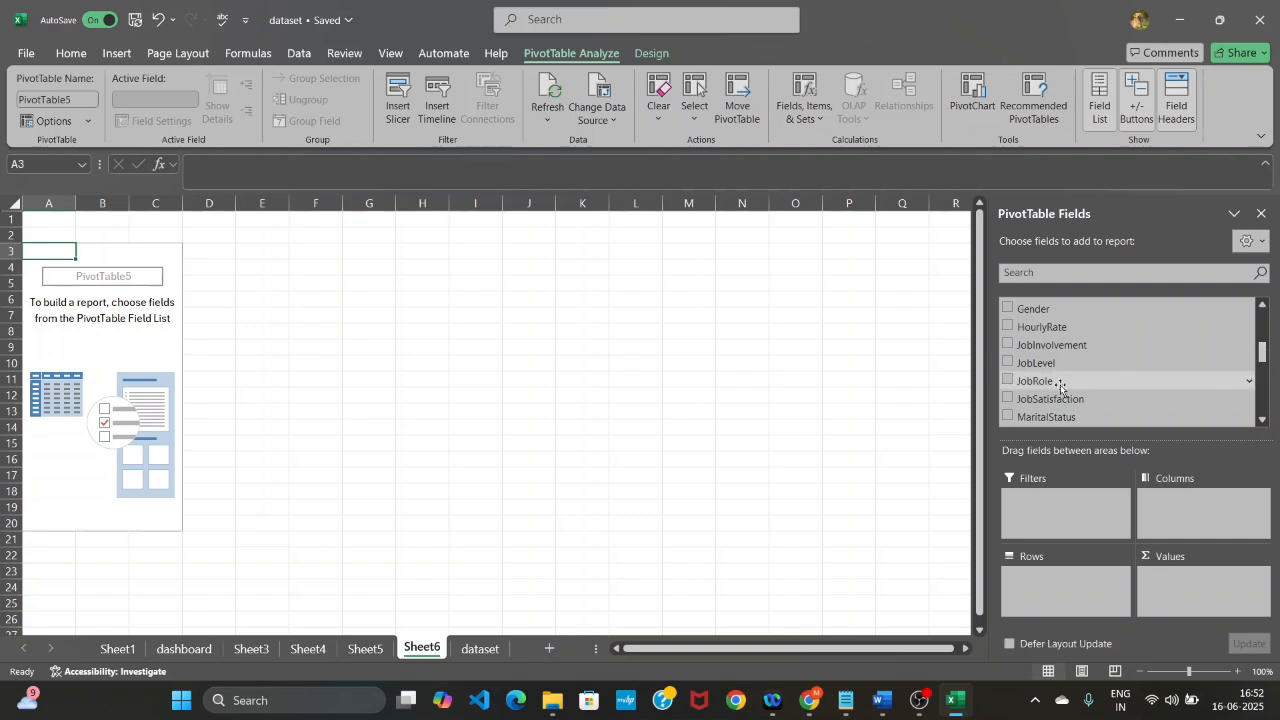
left_click_drag(1056, 386, 1038, 578)
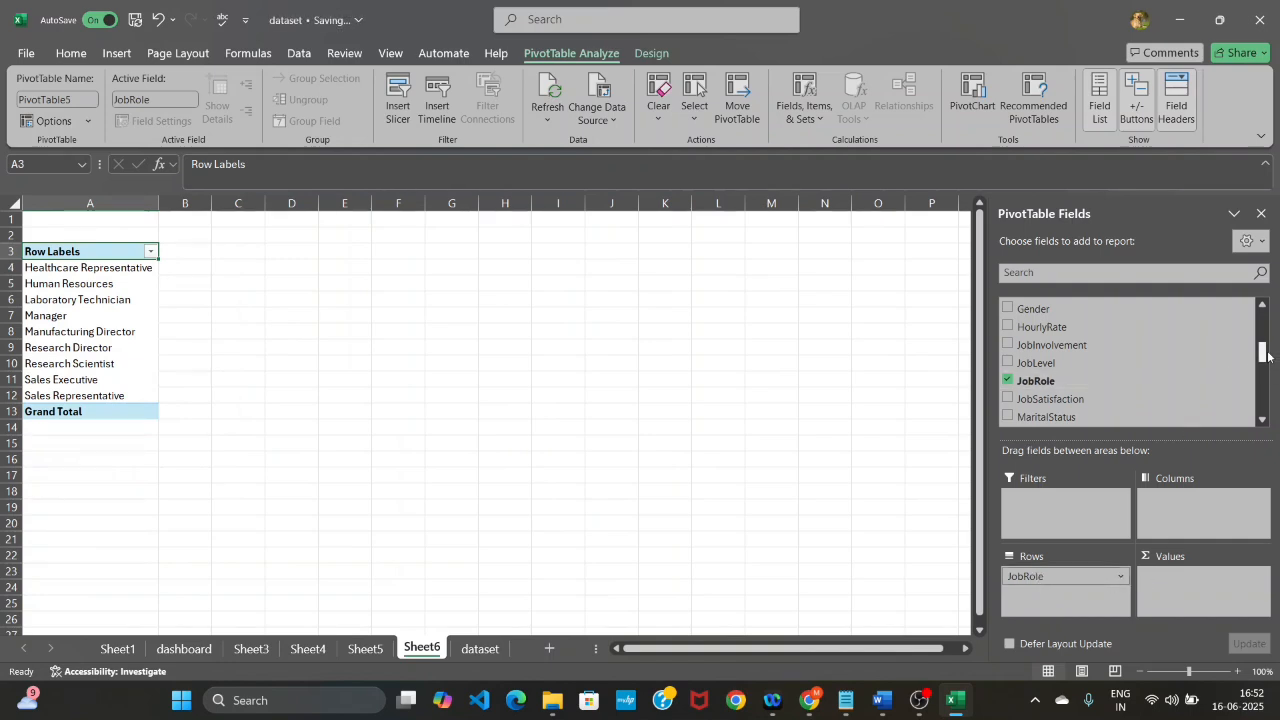
left_click_drag(1267, 356, 1267, 365)
mouse_move(1270, 372)
left_mouse_down()
mouse_move(1278, 390)
mouse_move(1277, 348)
left_mouse_up()
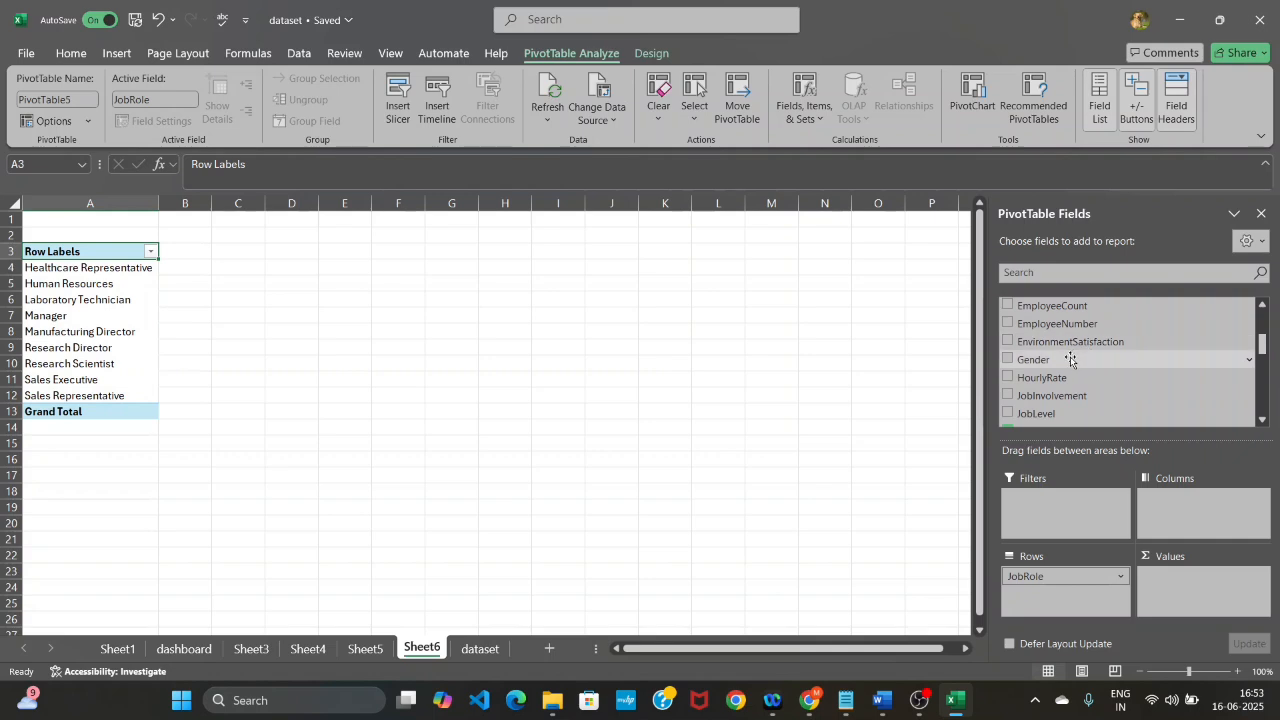
left_click_drag(1040, 359, 1177, 514)
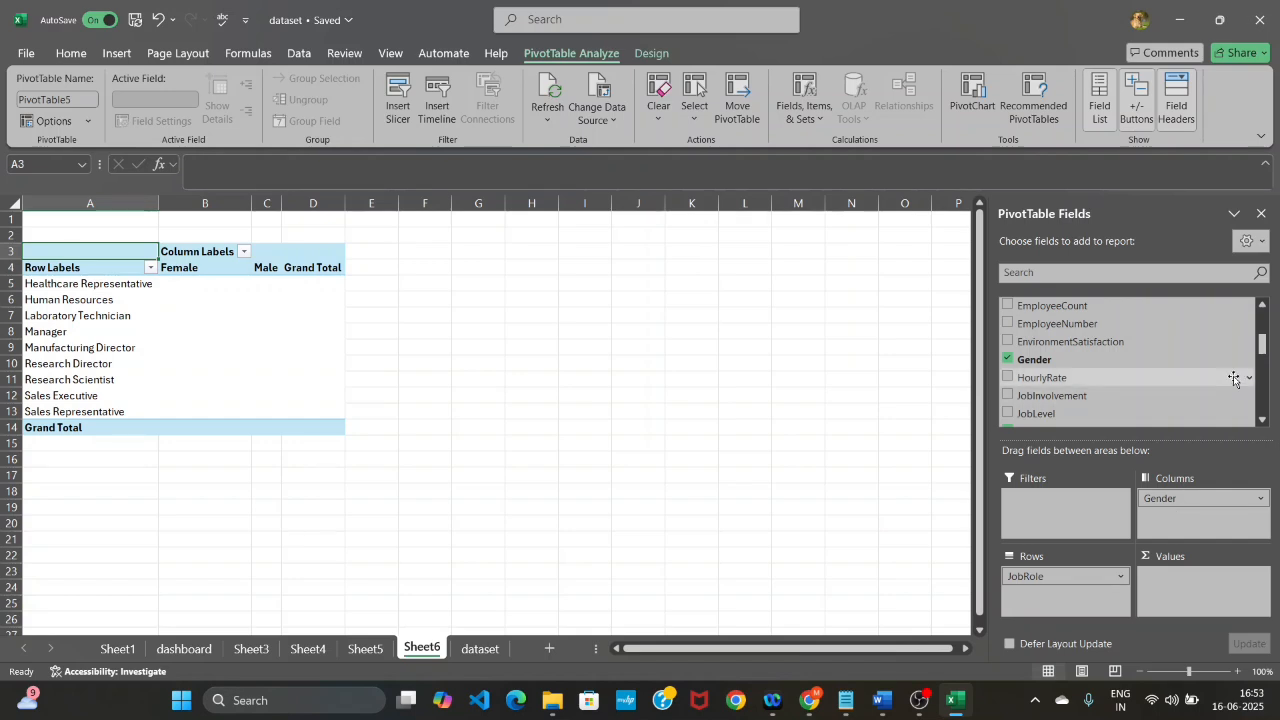
Add Department as a report filter and DistanceFromHome as the value field of the PivotTable
mouse_move(1262, 347)
left_mouse_down()
mouse_move(1263, 369)
mouse_move(1262, 336)
left_mouse_up()
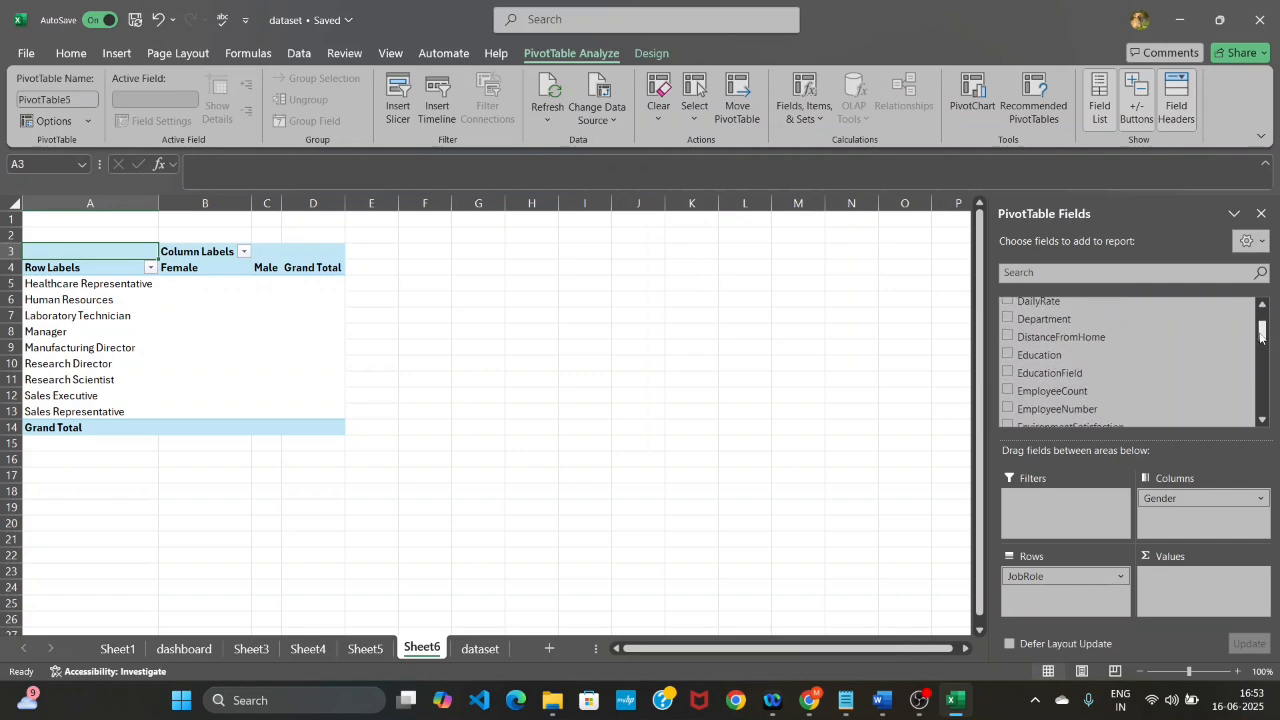
left_click_drag(1115, 321, 1058, 504)
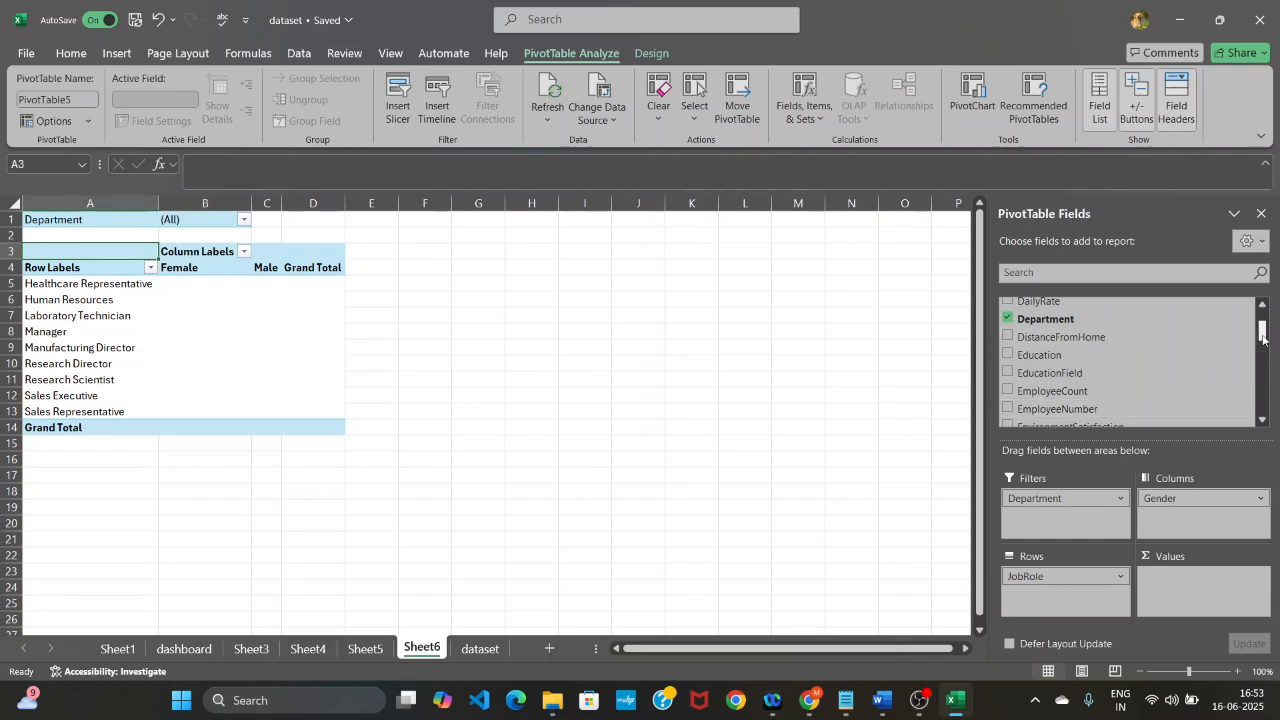
left_click_drag(1262, 334, 1262, 341)
left_click_drag(1125, 334, 1183, 579)
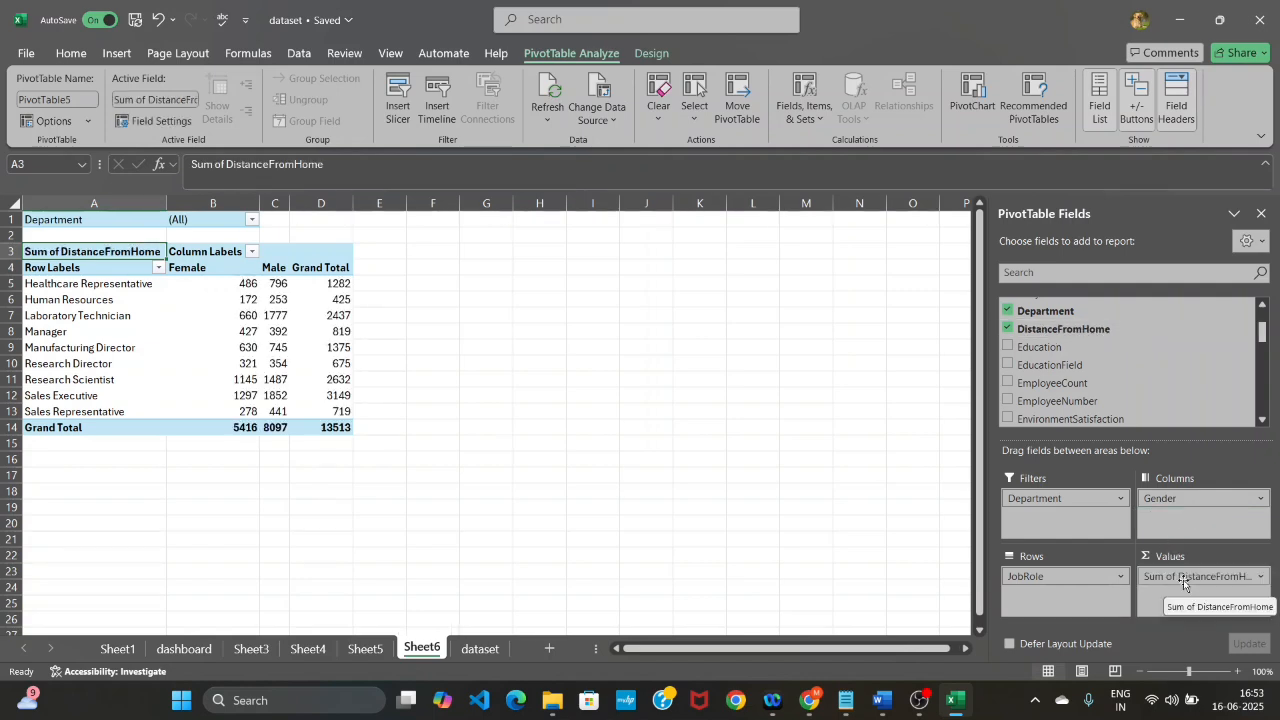
Summarize the DistanceFromHome value field by Average instead of Sum
left_click(1262, 577)
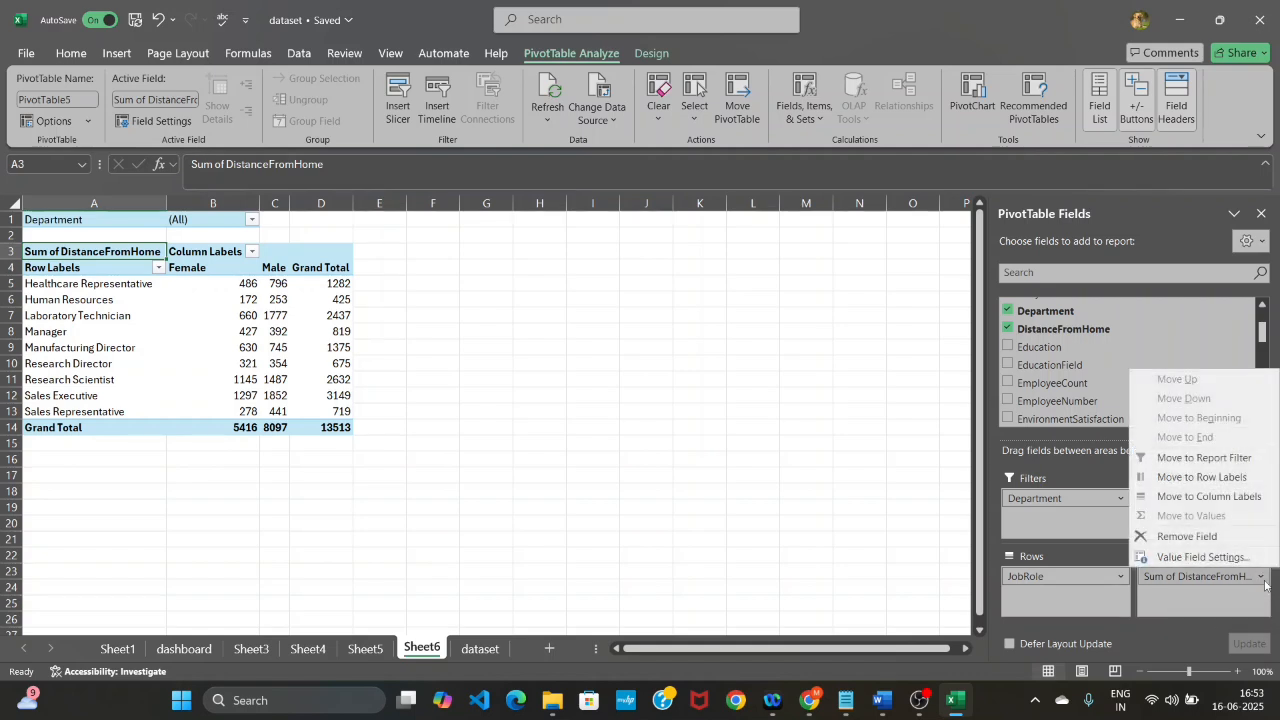
left_click(1181, 557)
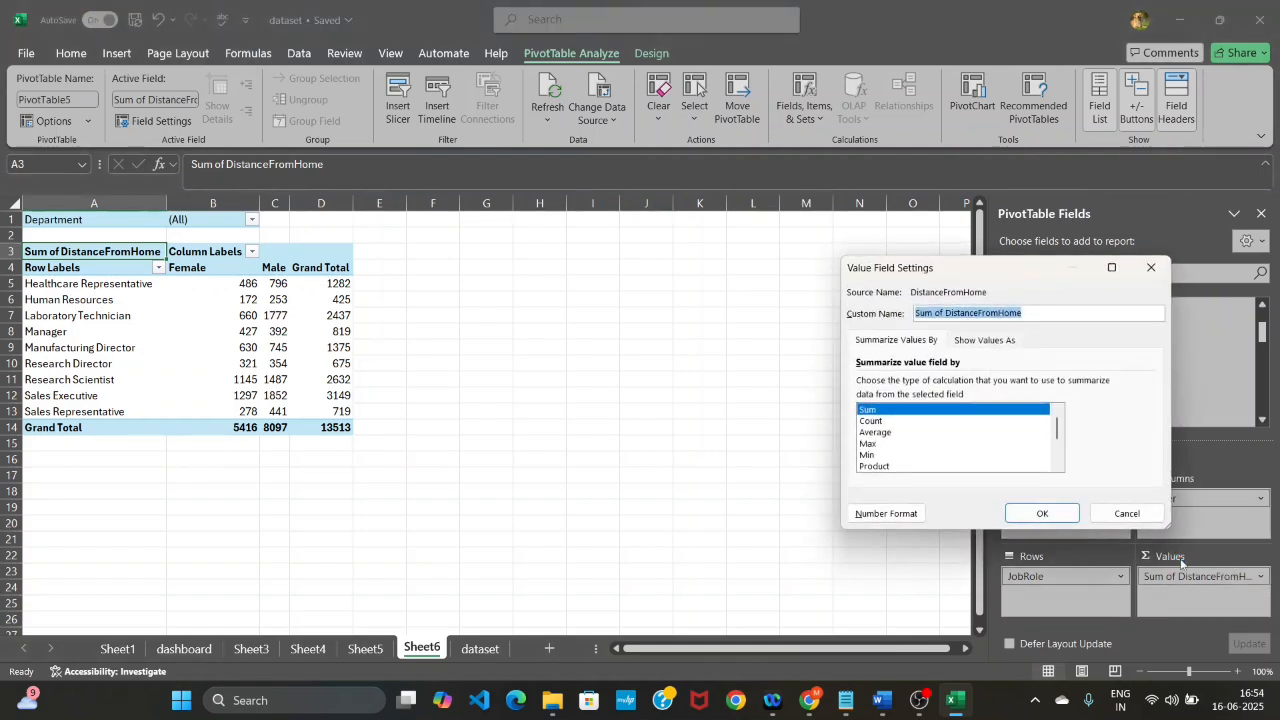
left_click(876, 432)
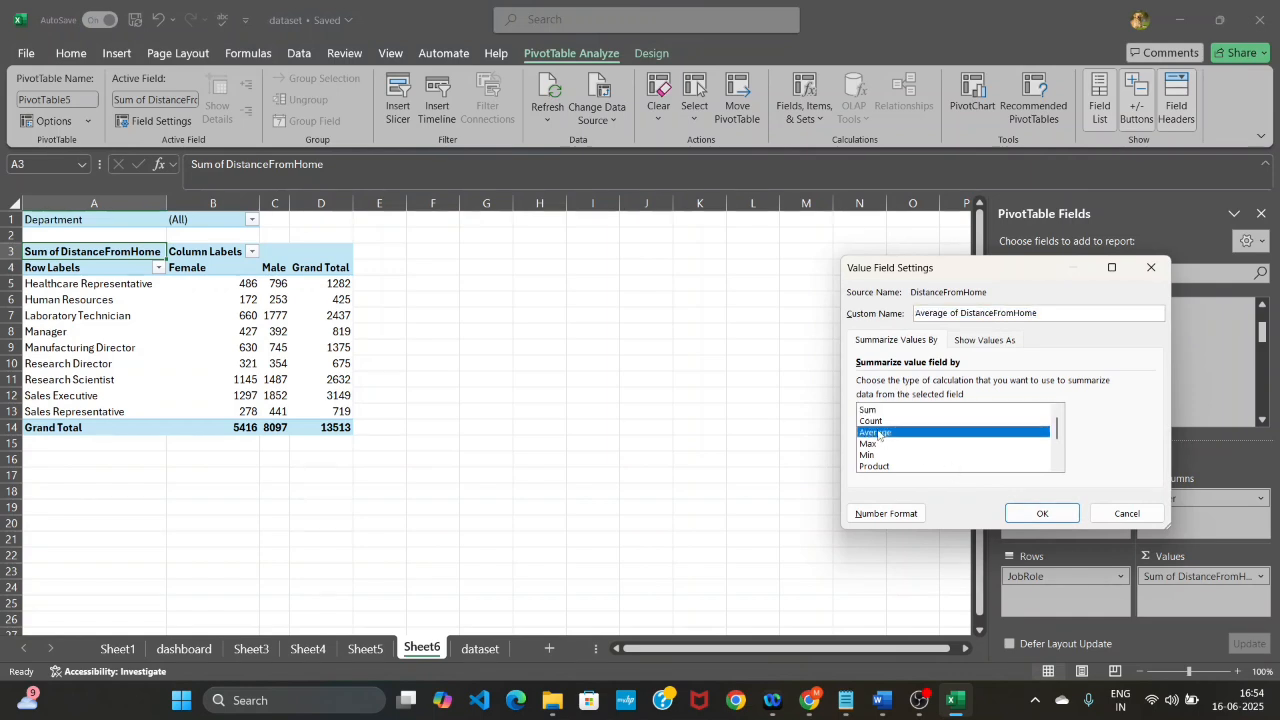
left_click(1033, 519)
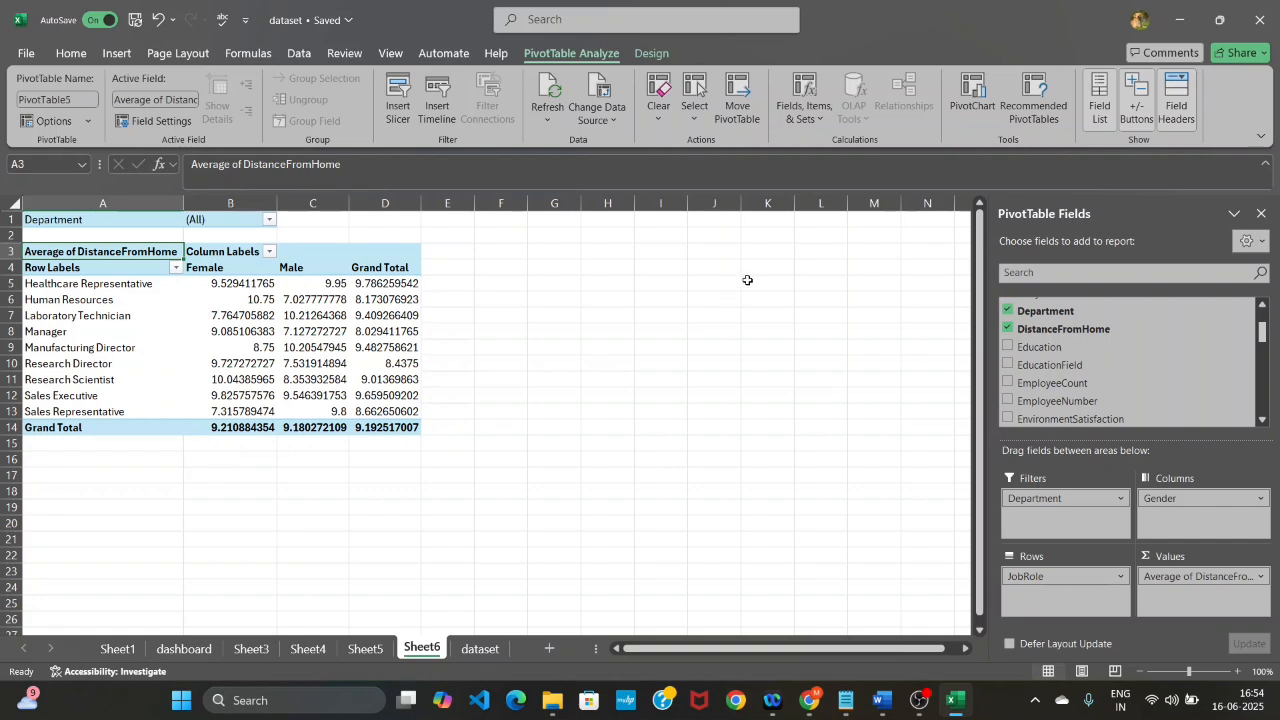
Insert a 3-D Stacked Column PivotChart from the DistanceFromHome PivotTable and hide all field buttons on it
left_click(963, 114)
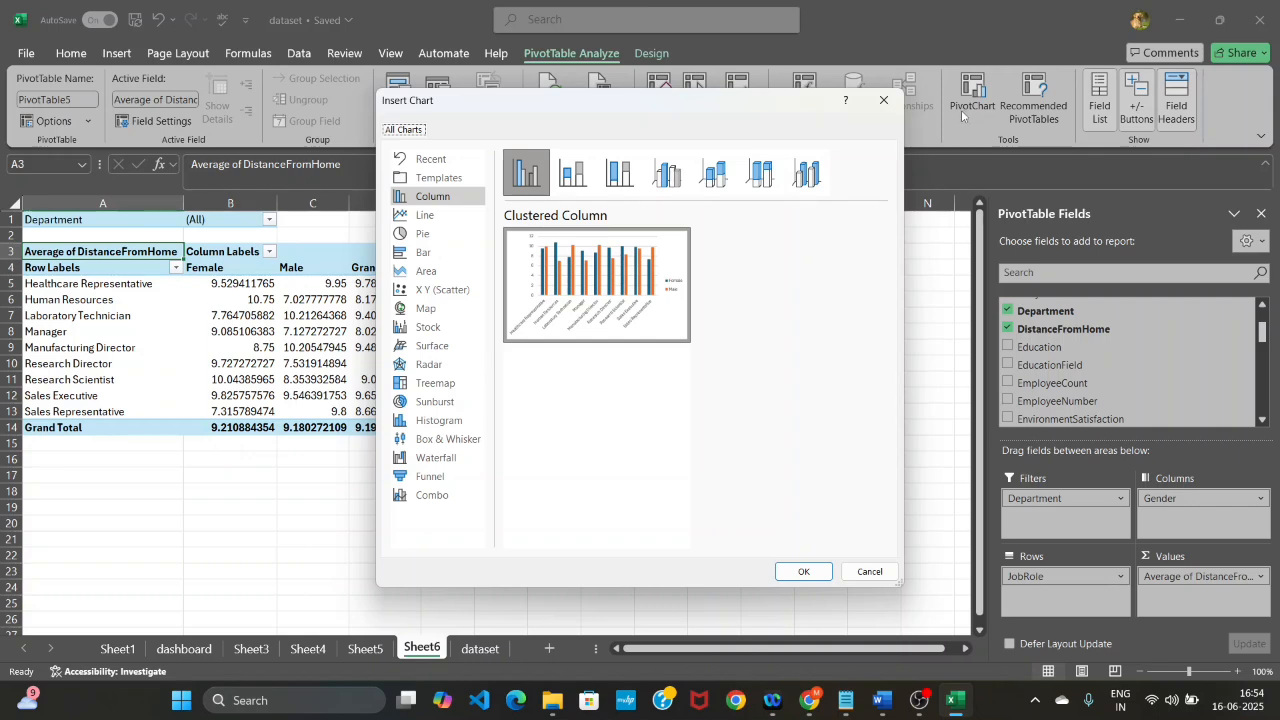
left_click(613, 180)
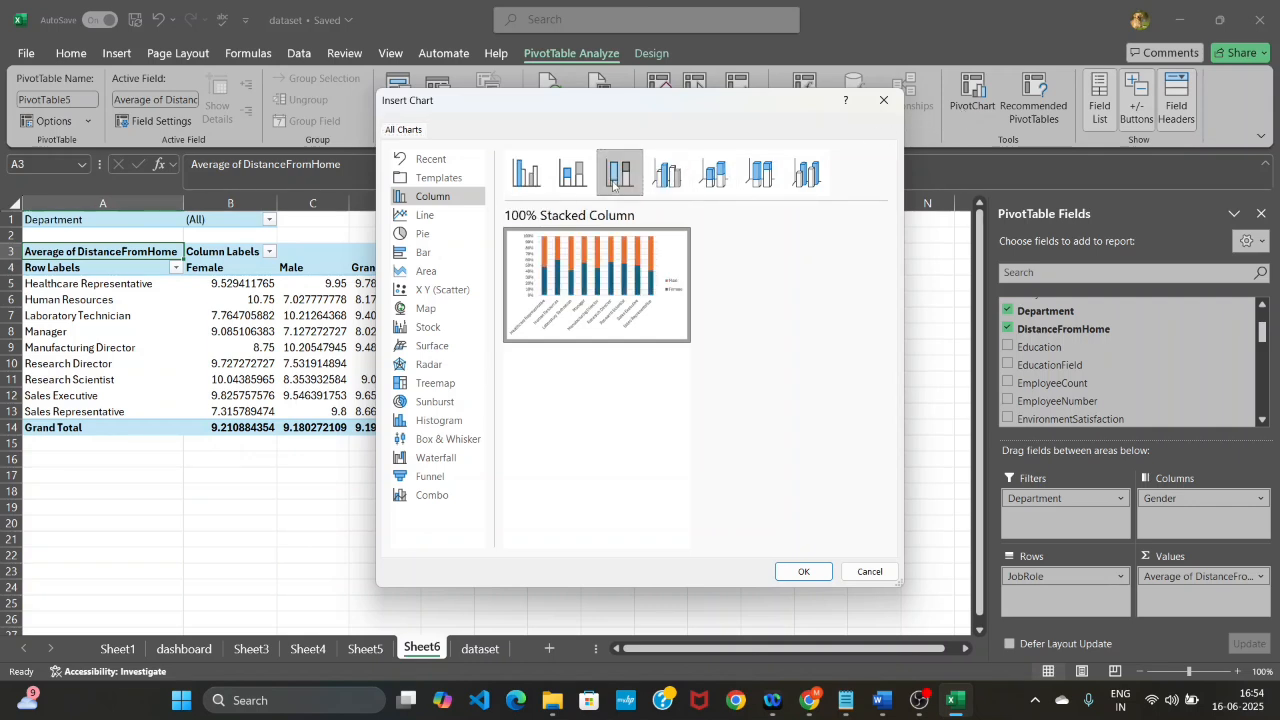
left_click(666, 178)
left_click(716, 190)
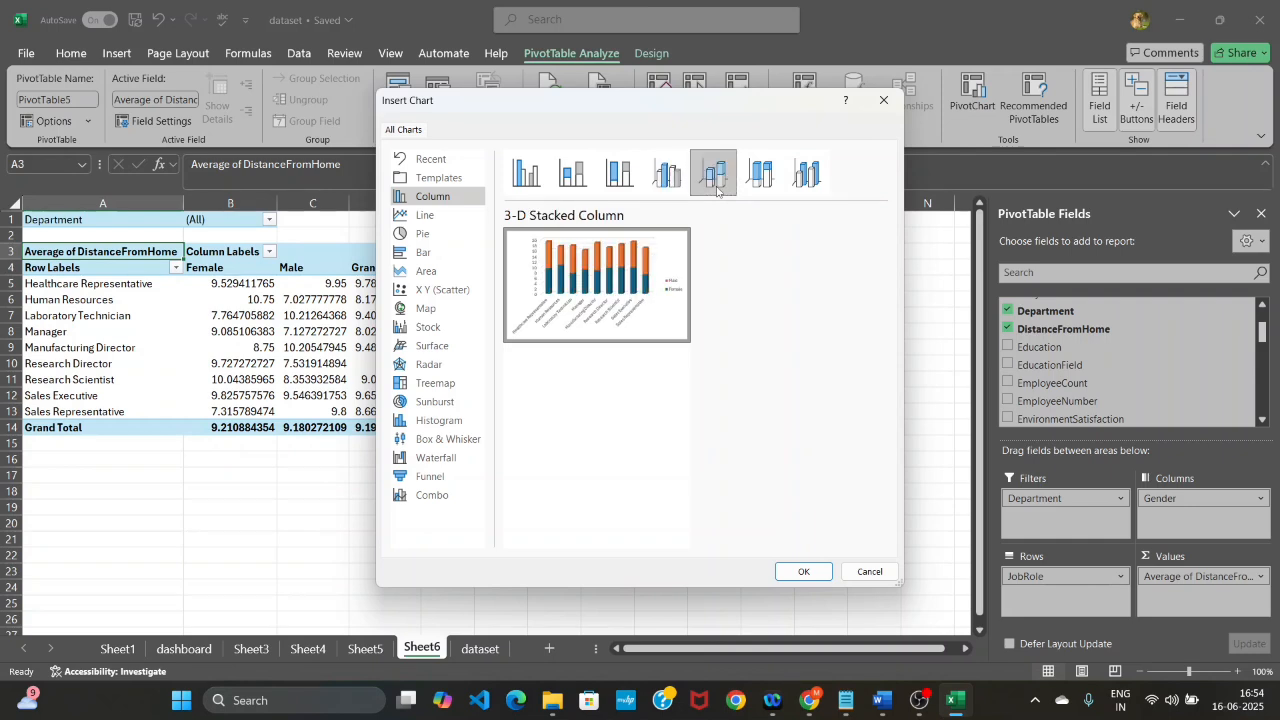
left_click(803, 571)
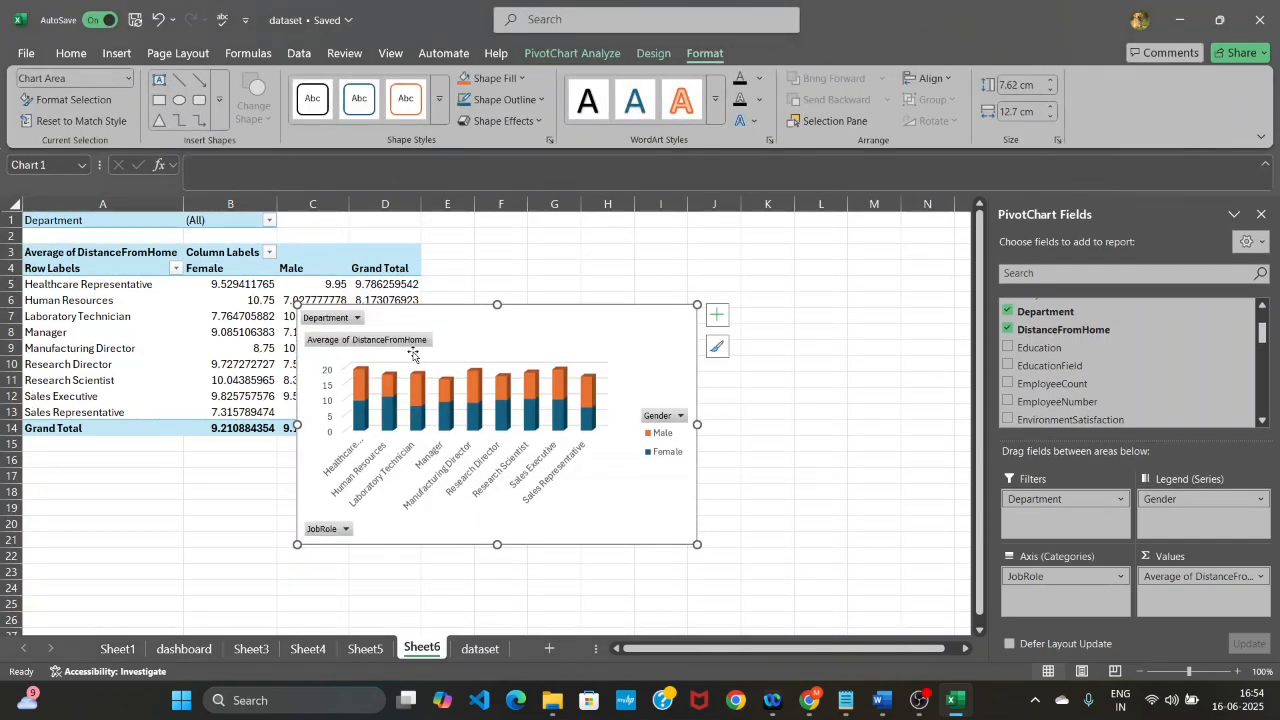
right_click(364, 347)
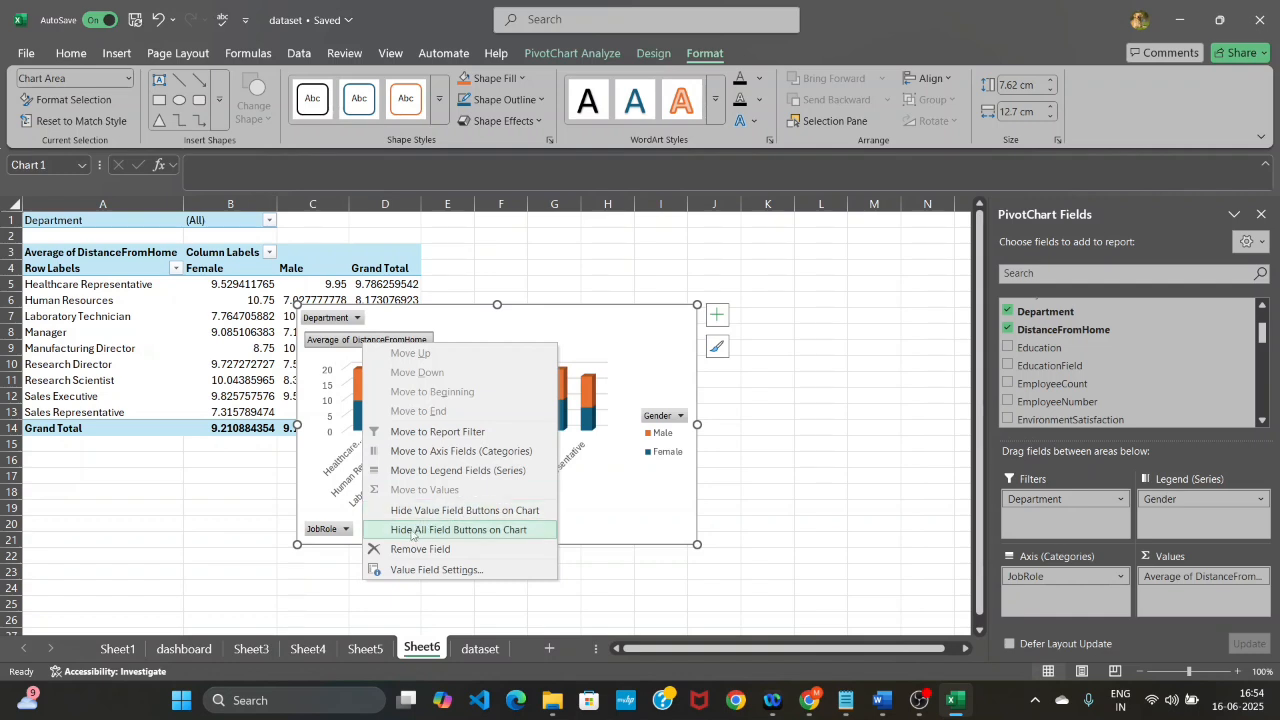
left_click(411, 530)
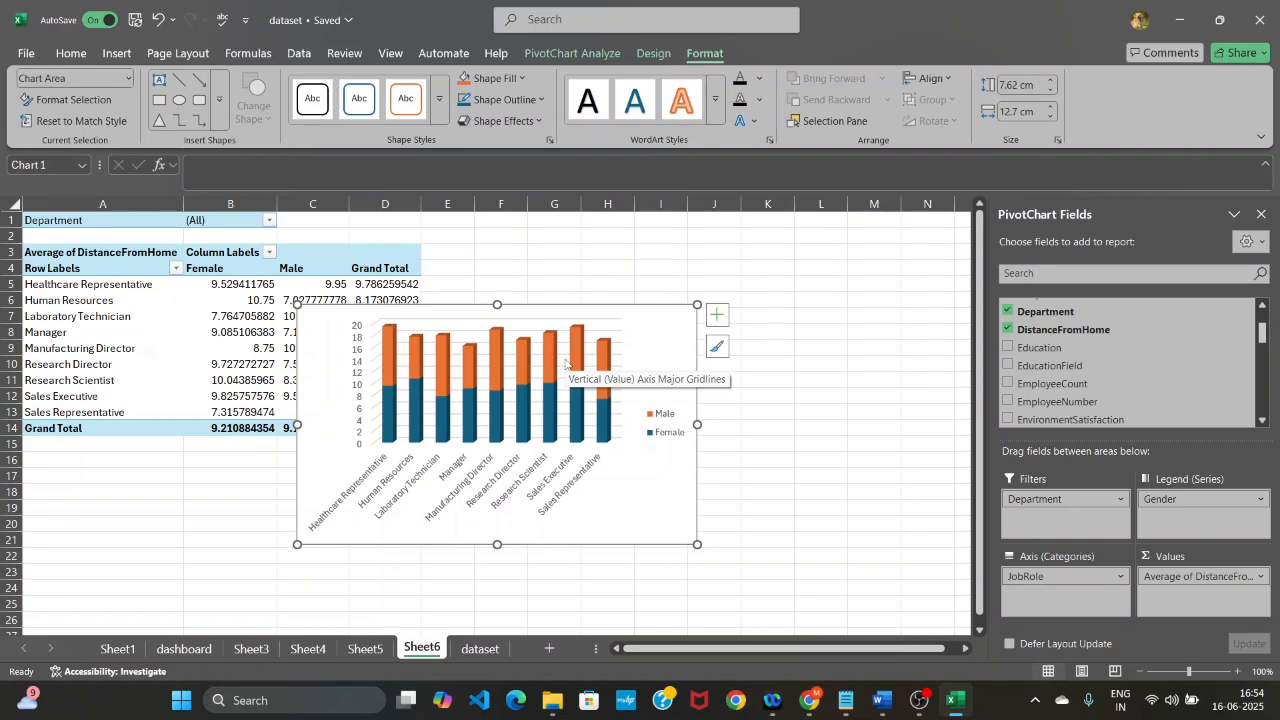
Paste a copy of the DistanceFromHome PivotChart at cell J20 of the dashboard sheet and close the PivotChart field list
left_click(180, 649)
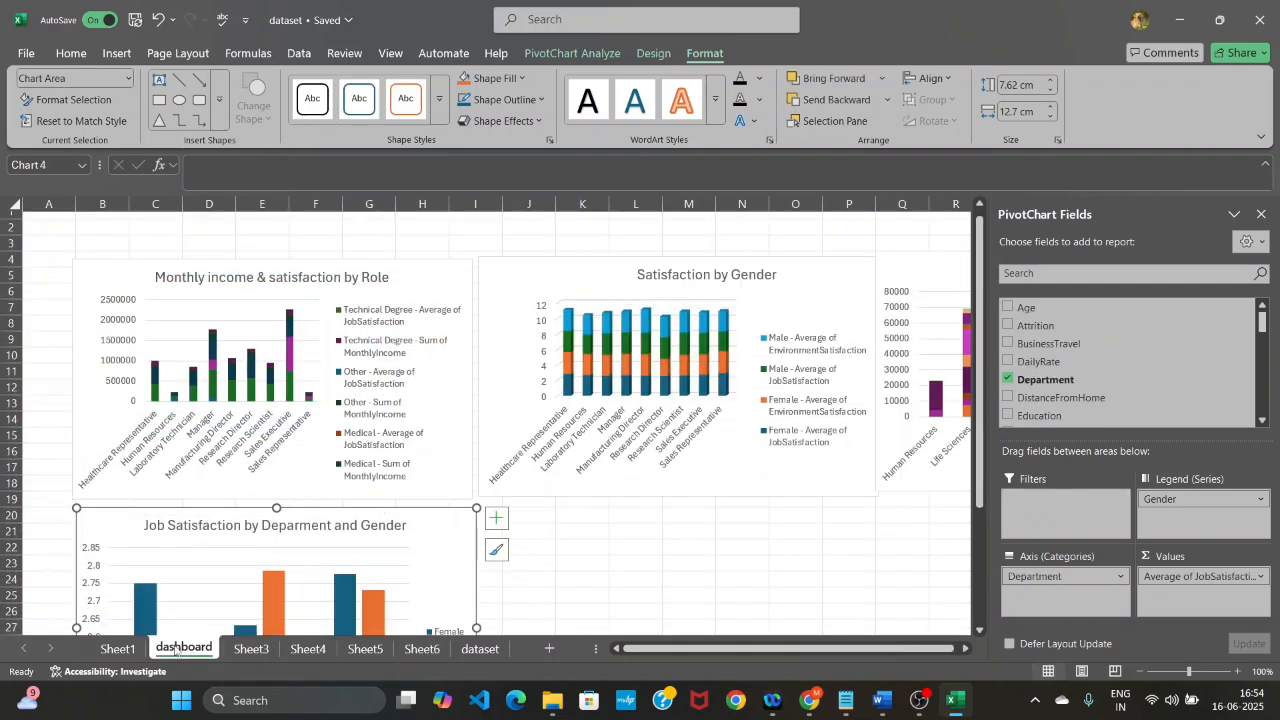
left_click(526, 516)
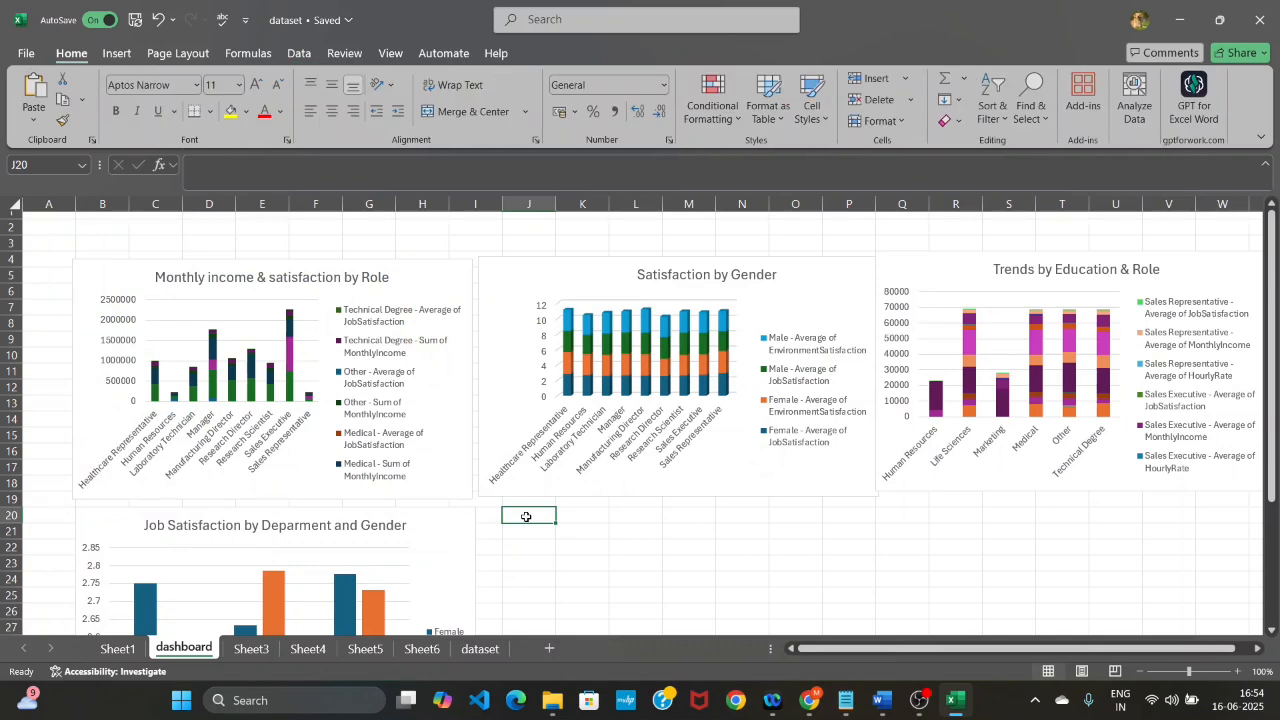
key("ctrl+v")
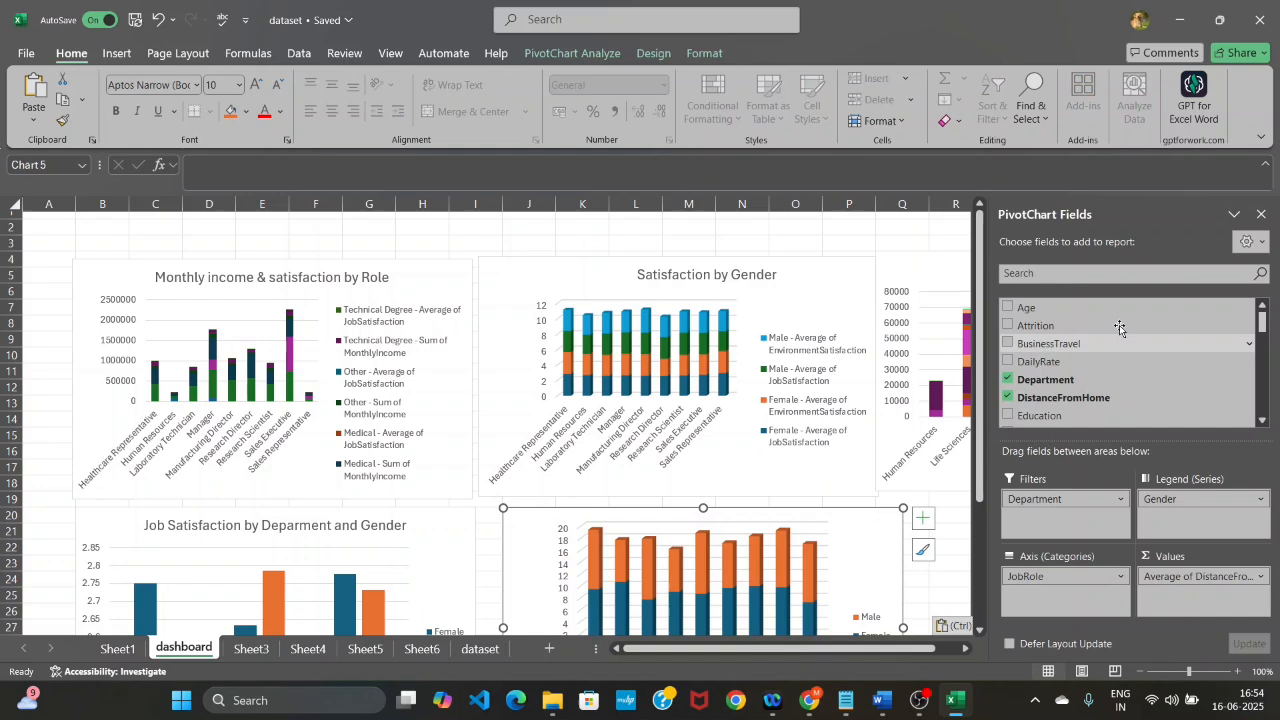
left_click(1262, 214)
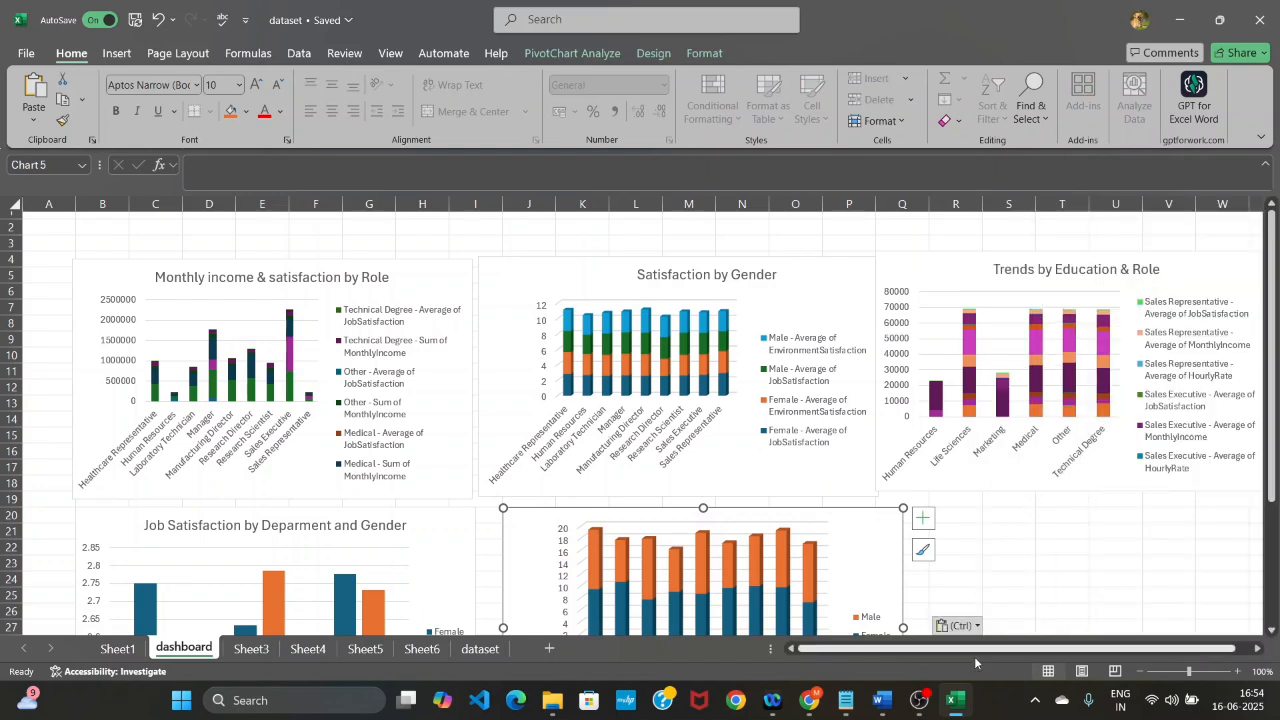
Read question 6 in the Word document and create another PivotTable from dataset!$A$1:$AI$1471 on a new worksheet in Excel
left_click(882, 701)
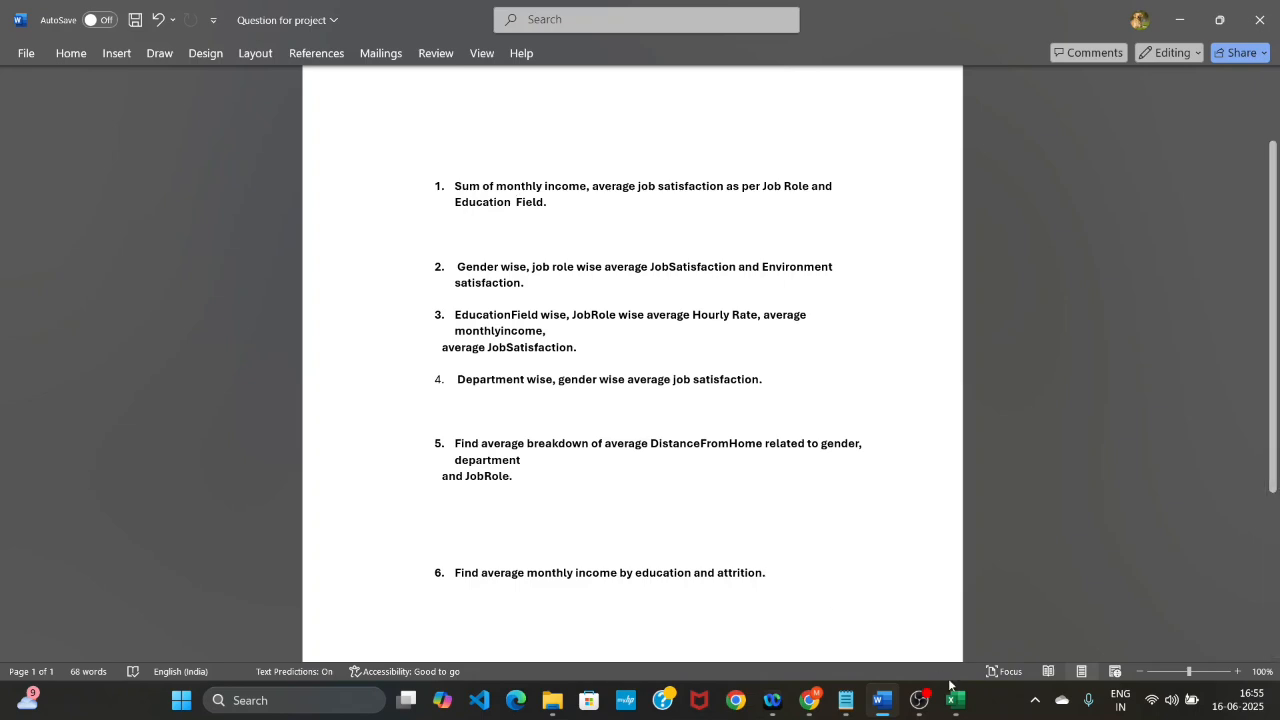
left_click(955, 712)
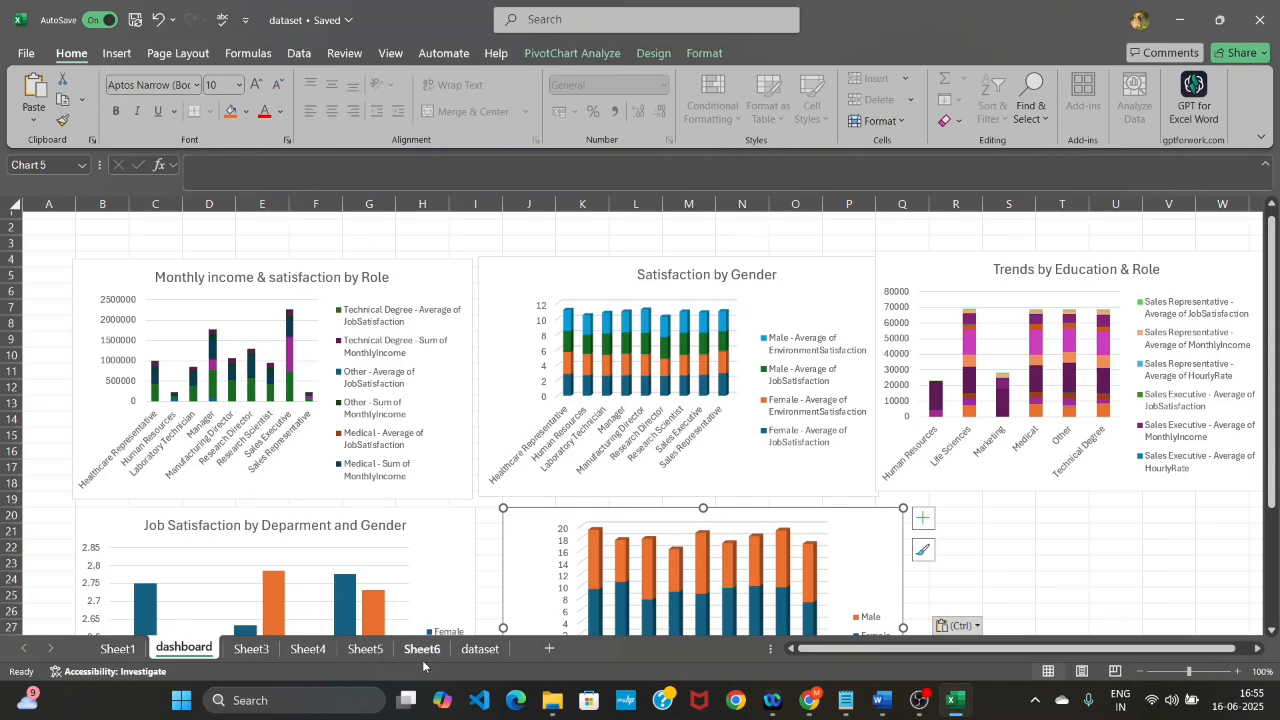
left_click(479, 650)
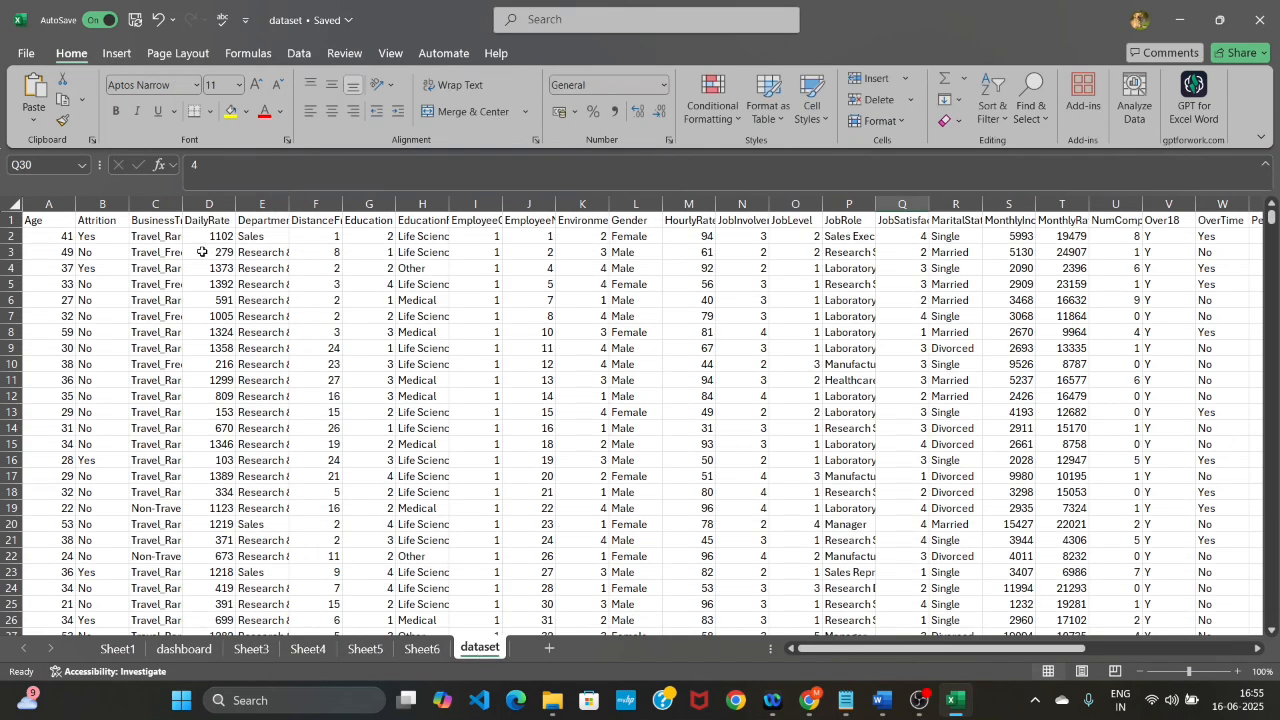
left_click(116, 54)
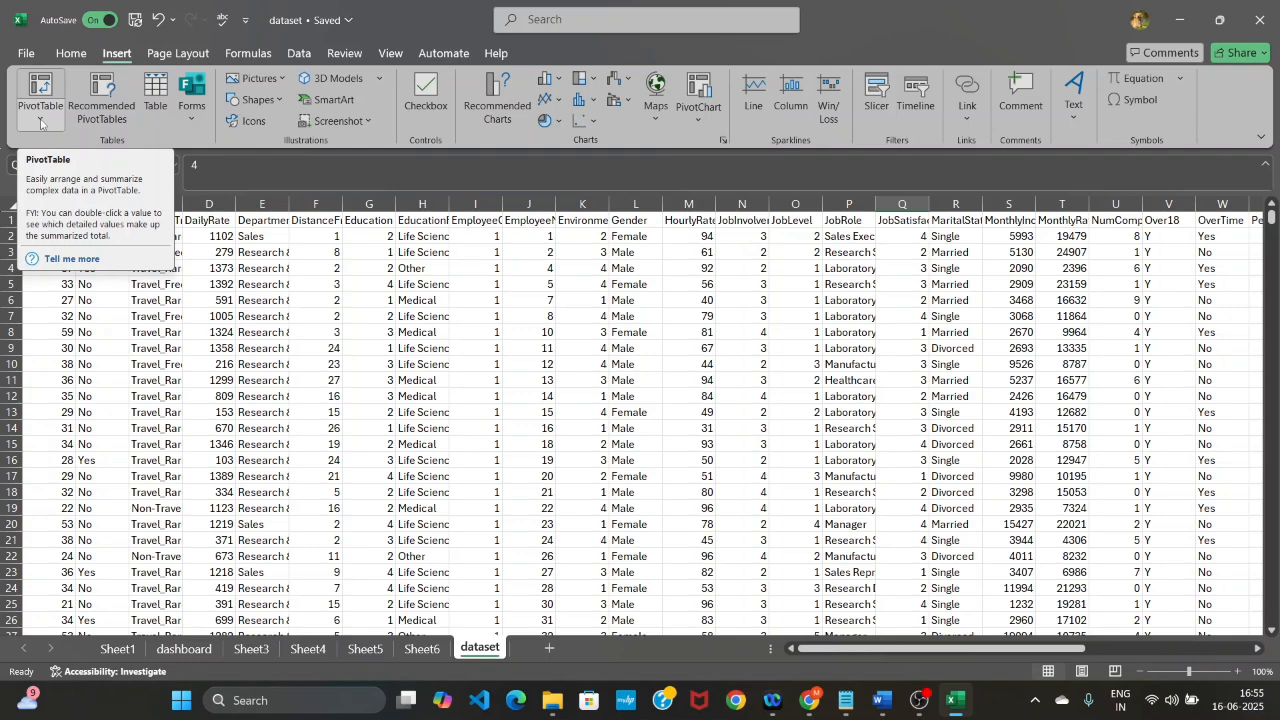
left_click(41, 121)
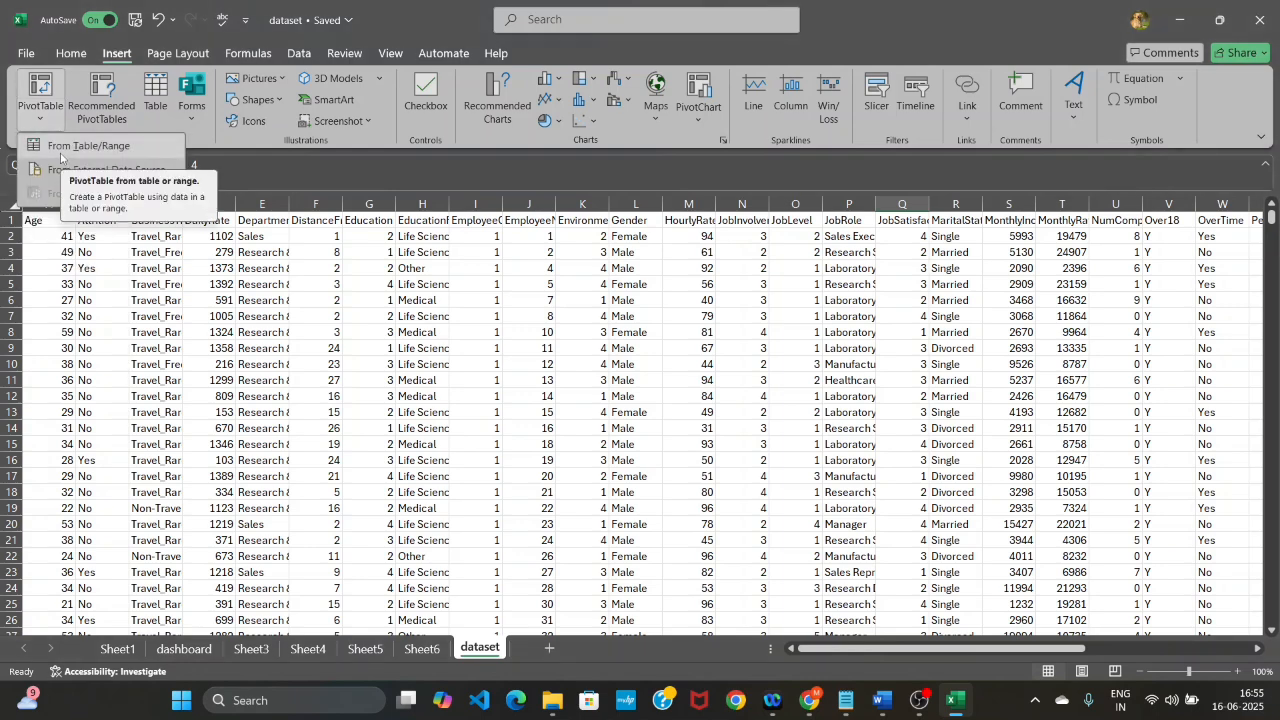
left_click(60, 151)
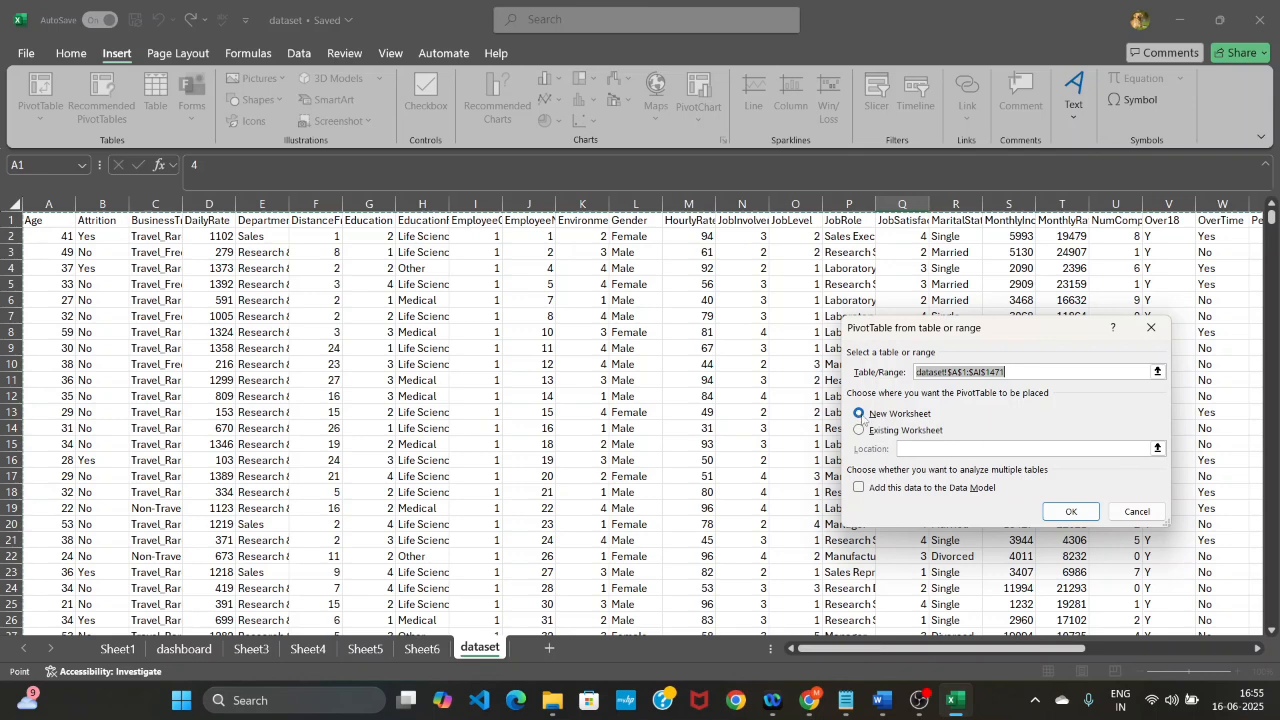
left_click(1068, 511)
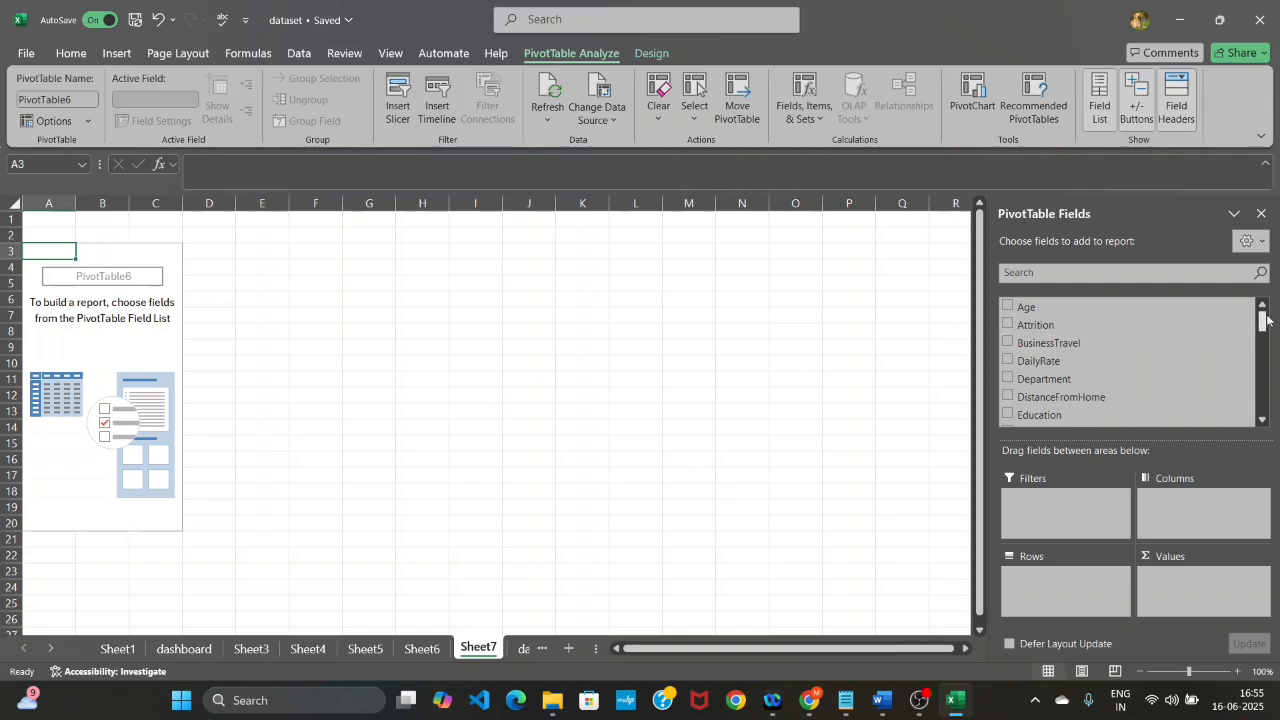
Build the new PivotTable with Education in rows, Attrition in columns and MonthlyIncome as the summed value
scroll(1123, 375, "down", 1)
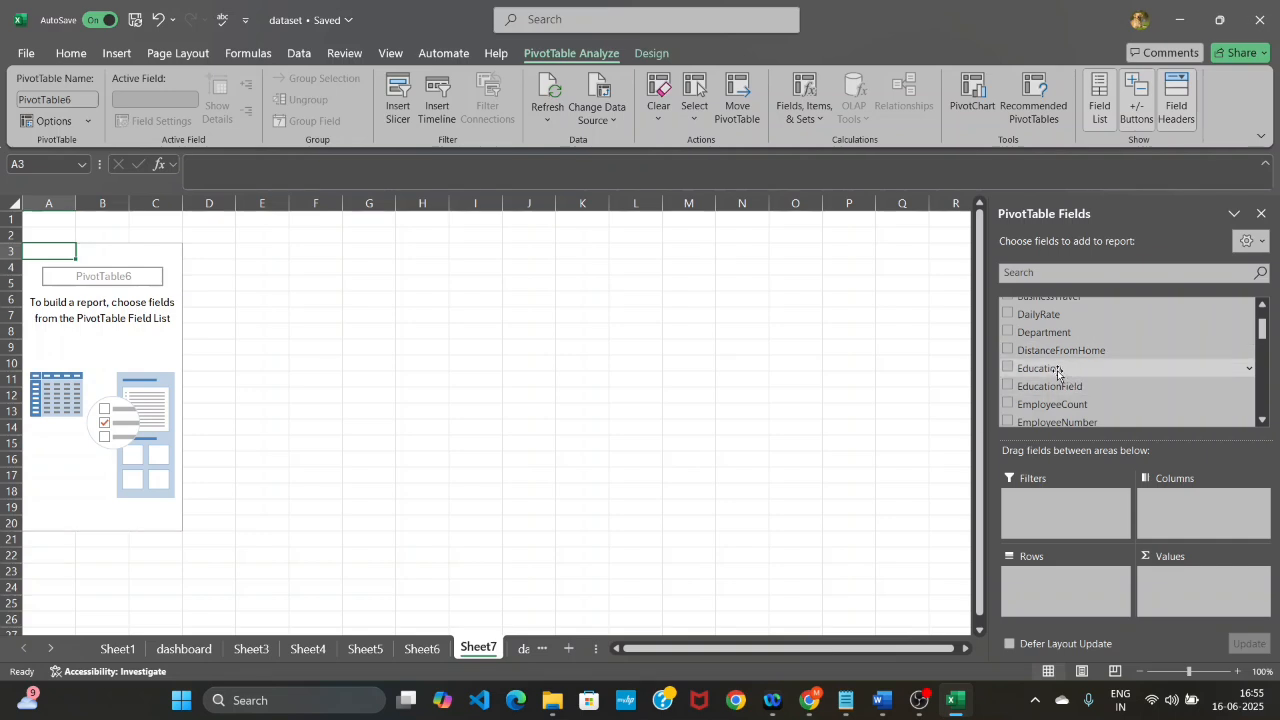
left_click_drag(1058, 370, 1053, 576)
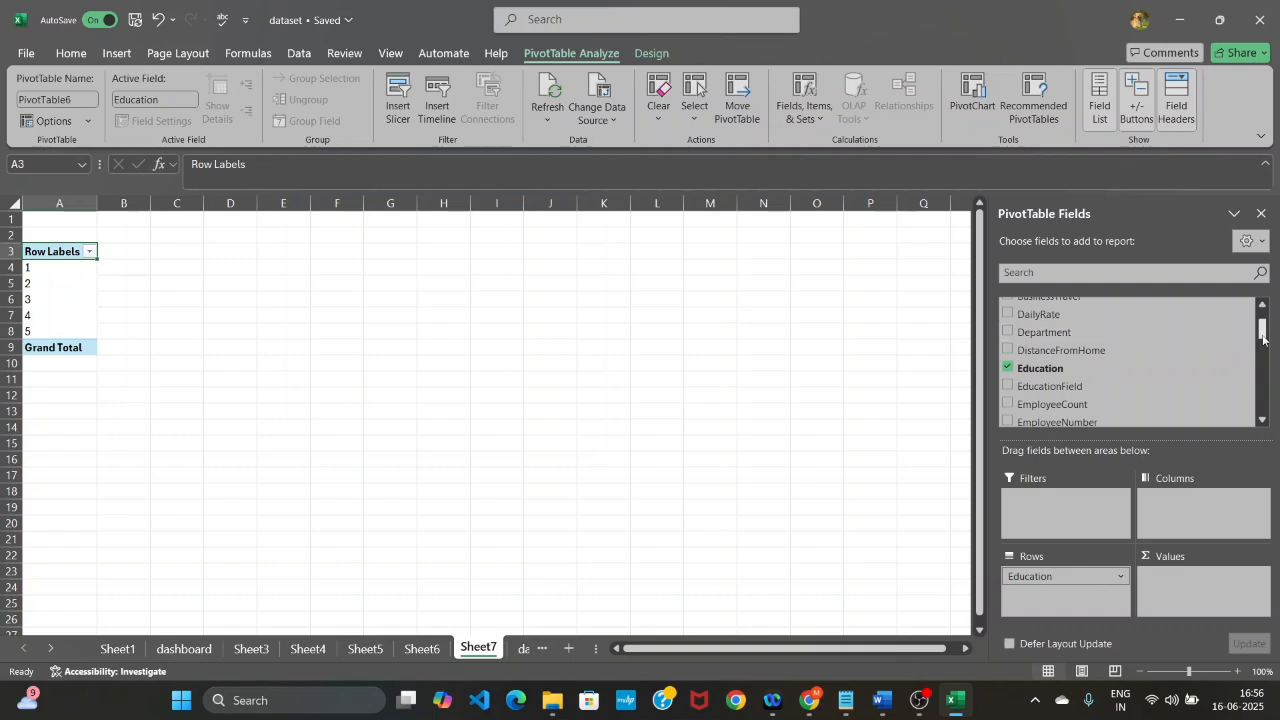
scroll(1262, 338, "up", 2)
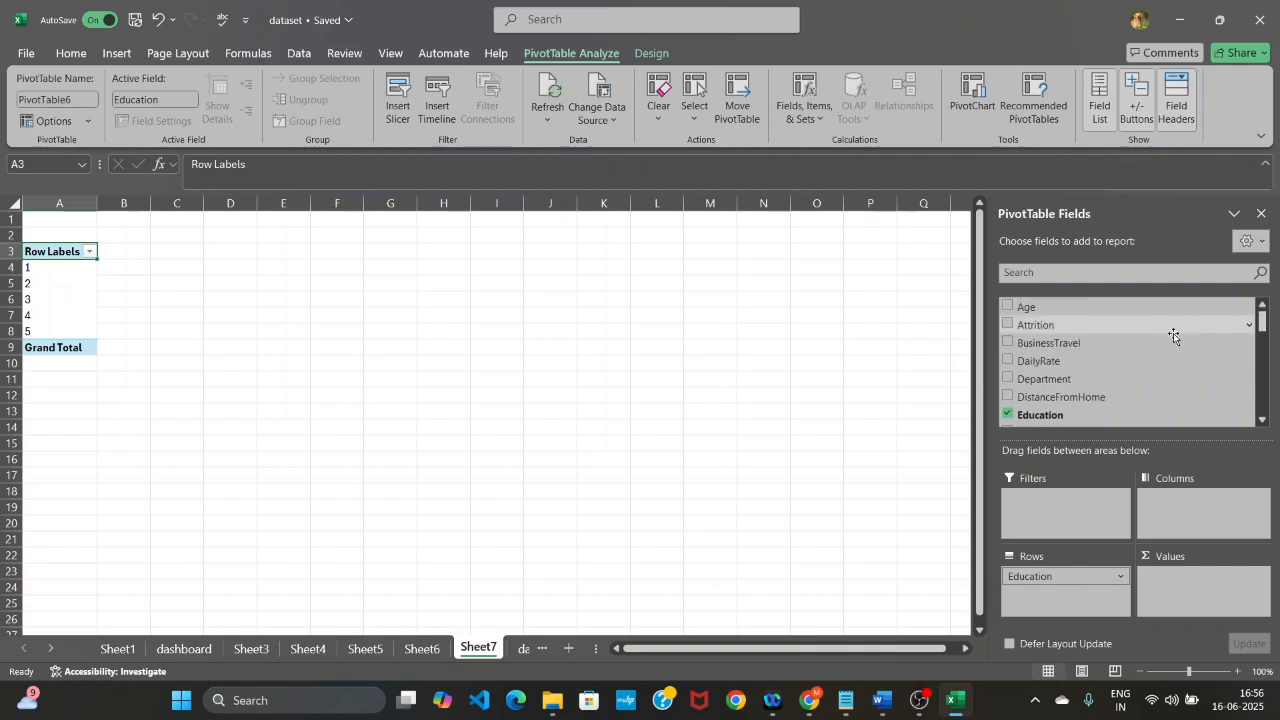
left_click_drag(1080, 329, 1176, 515)
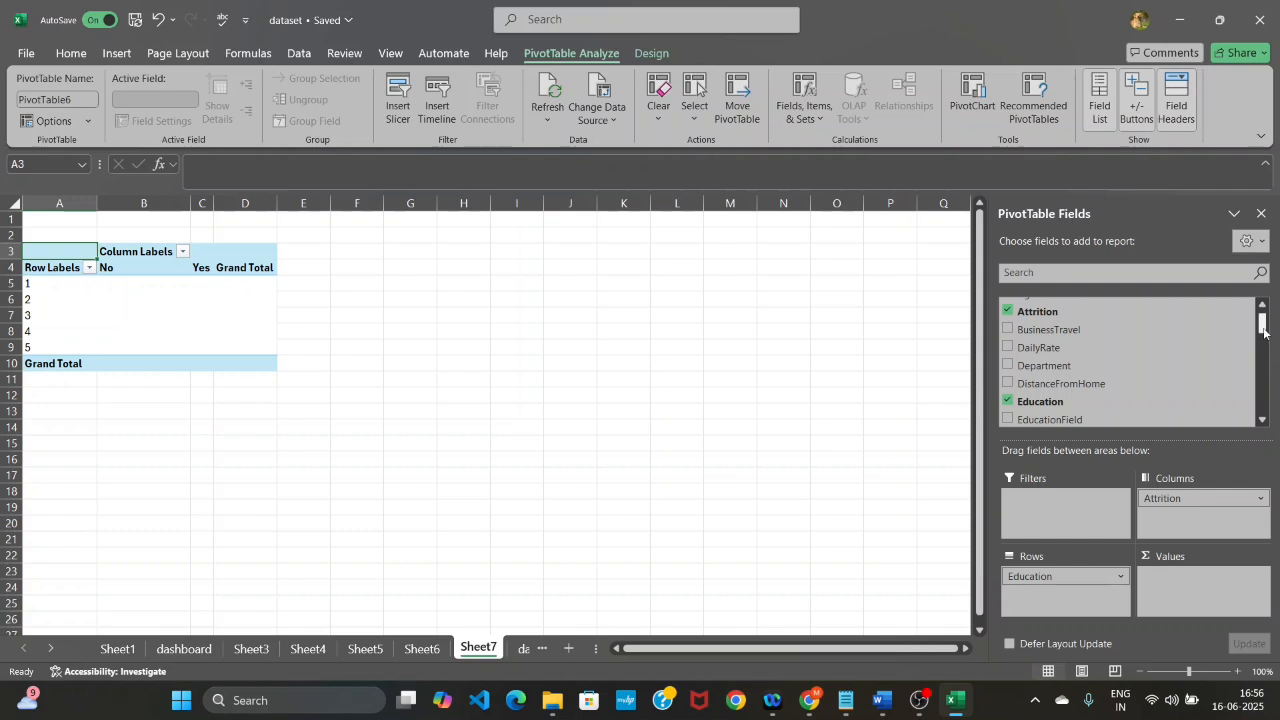
left_click_drag(1264, 332, 1265, 367)
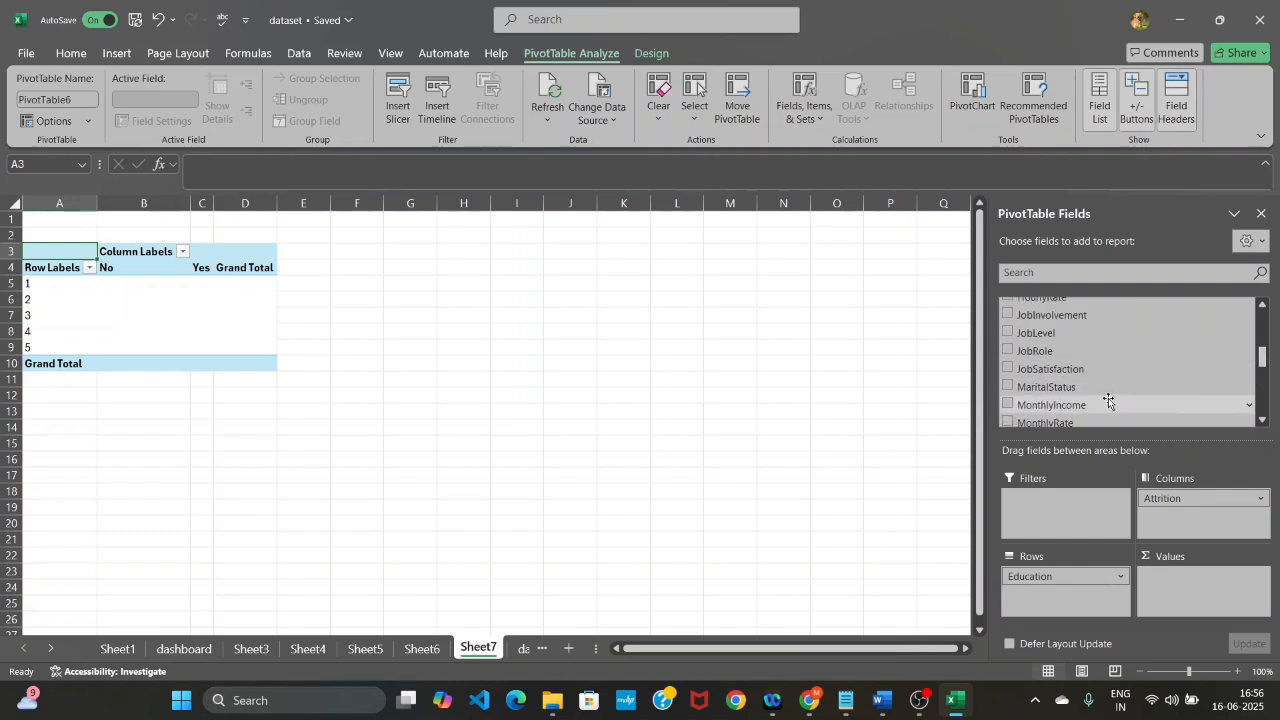
left_click_drag(1108, 401, 1183, 583)
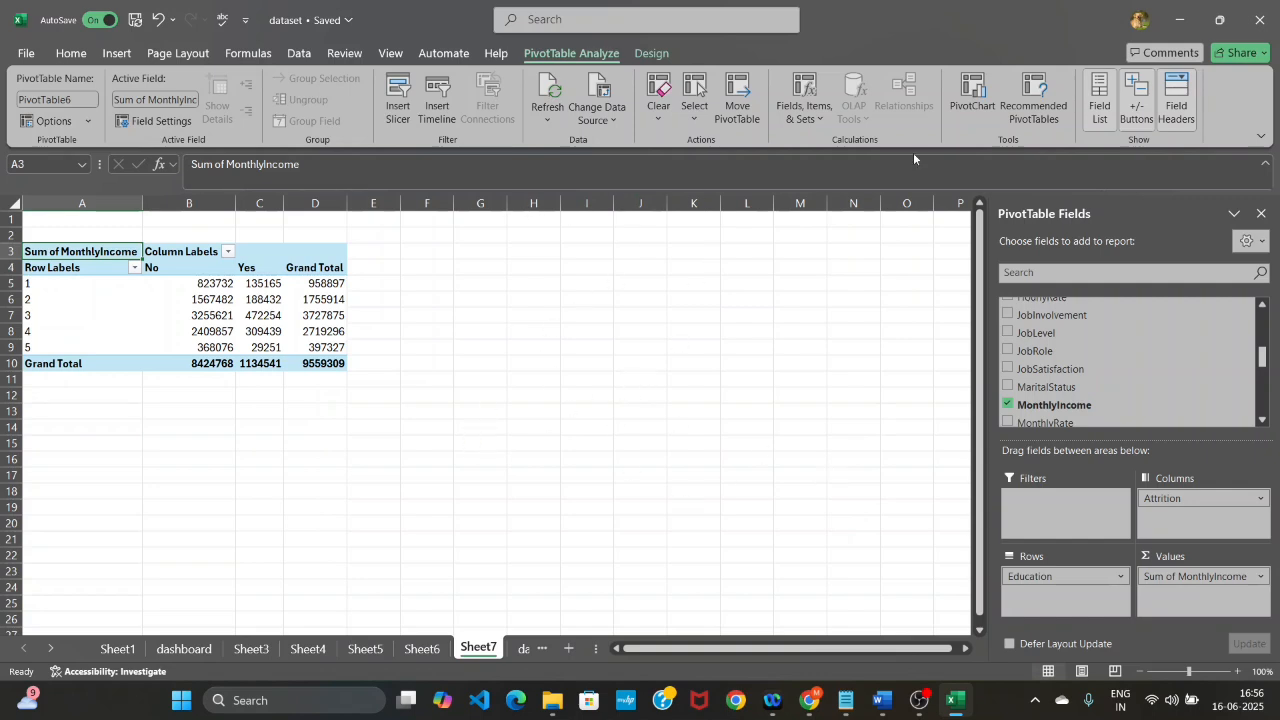
Insert a Clustered Column PivotChart from the MonthlyIncome PivotTable and hide all field buttons on it
left_click(970, 108)
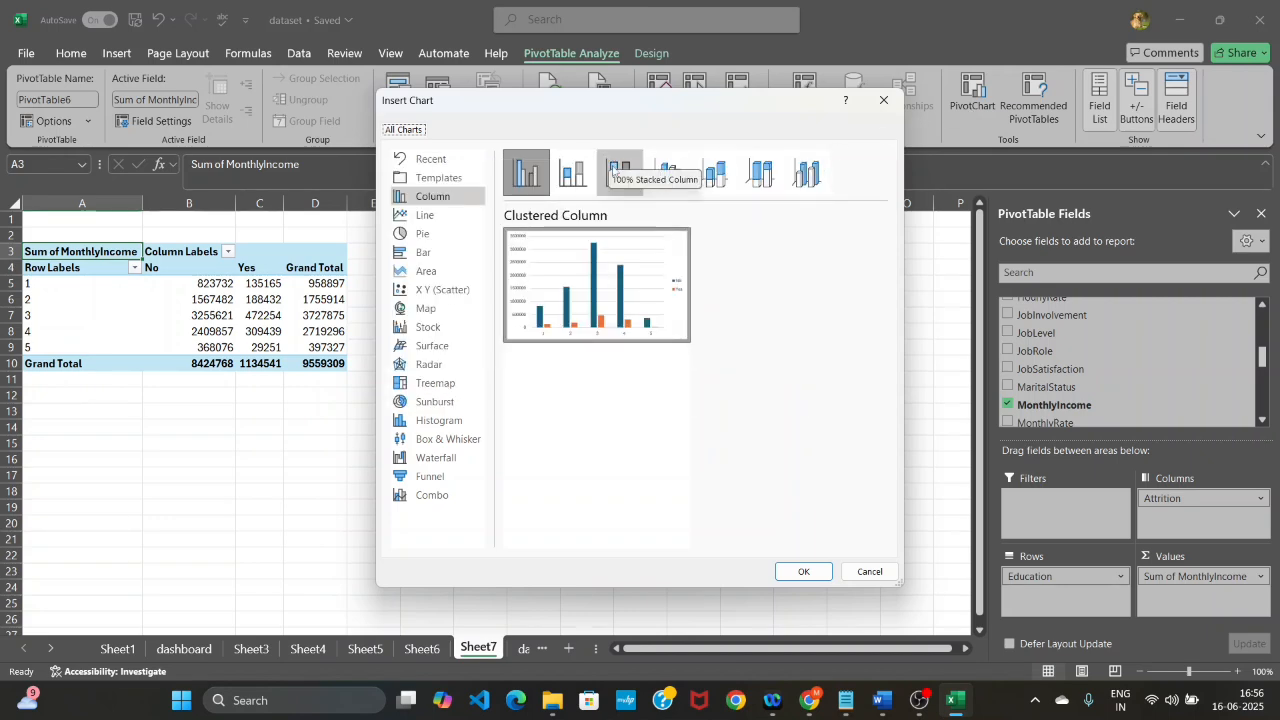
left_click(802, 573)
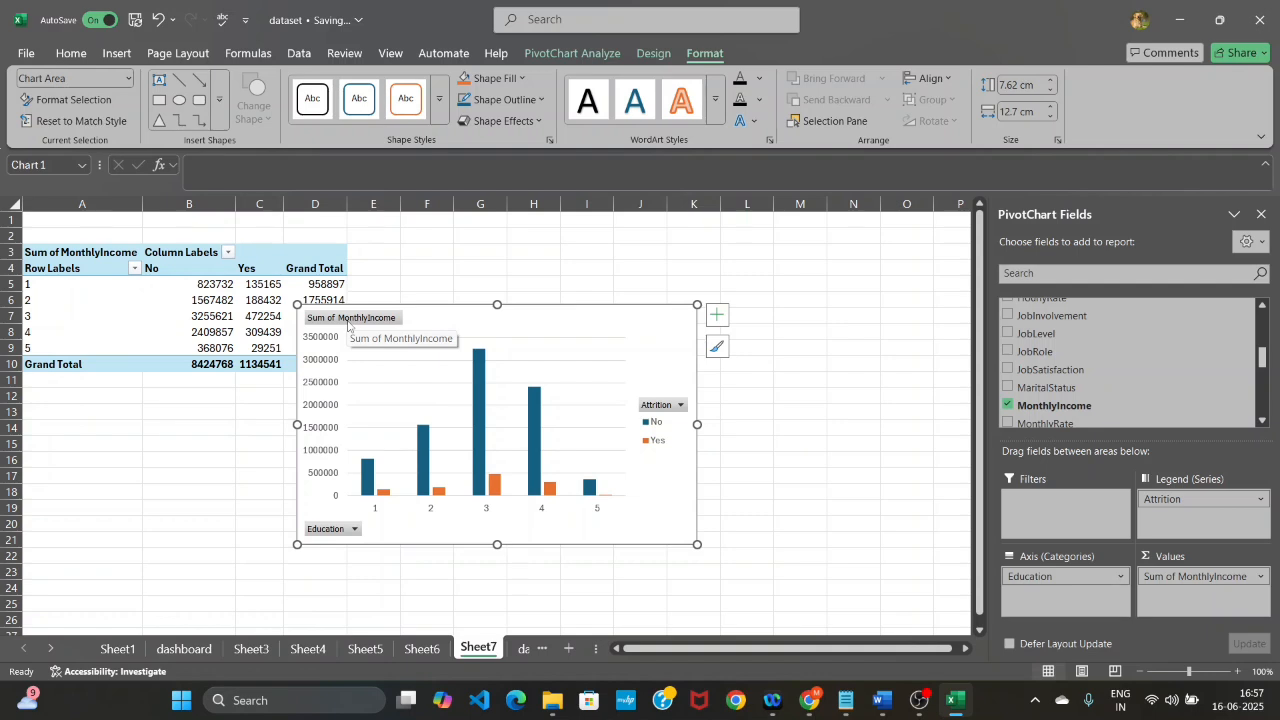
right_click(348, 322)
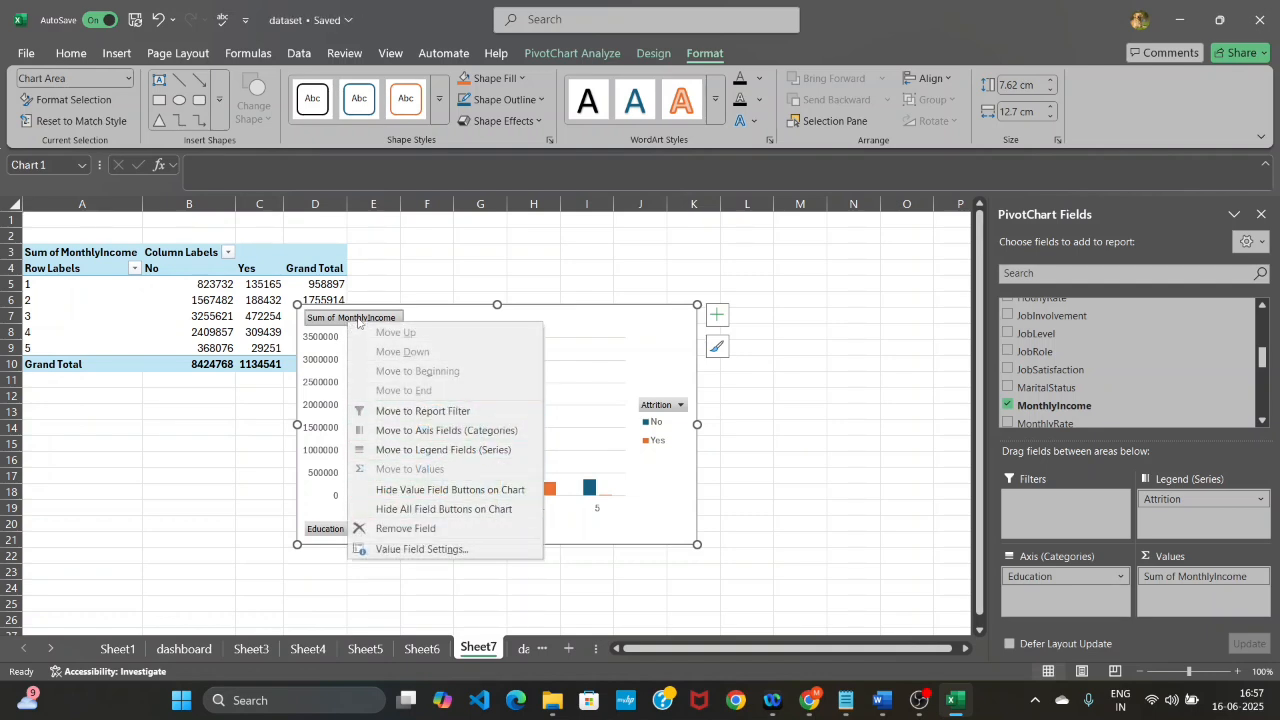
left_click(393, 512)
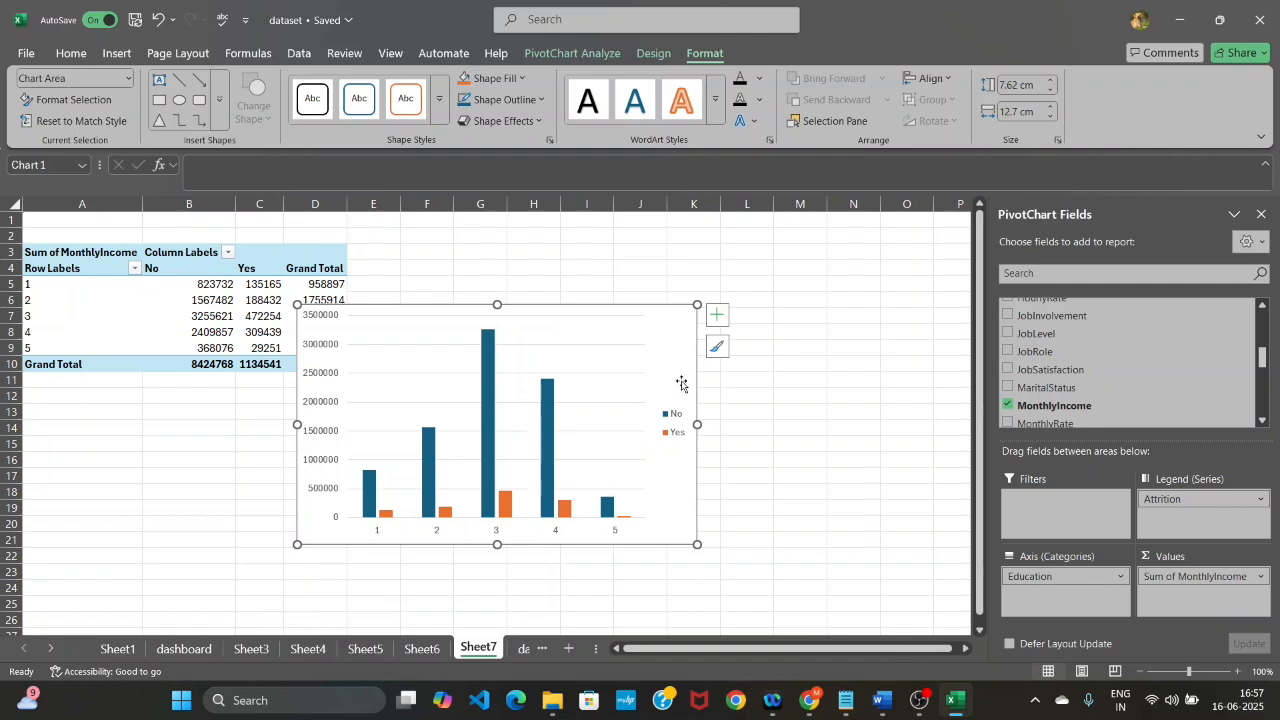
Add a chart title reading "Income comparison by Education & Attrition" to the MonthlyIncome PivotChart
left_click(719, 316)
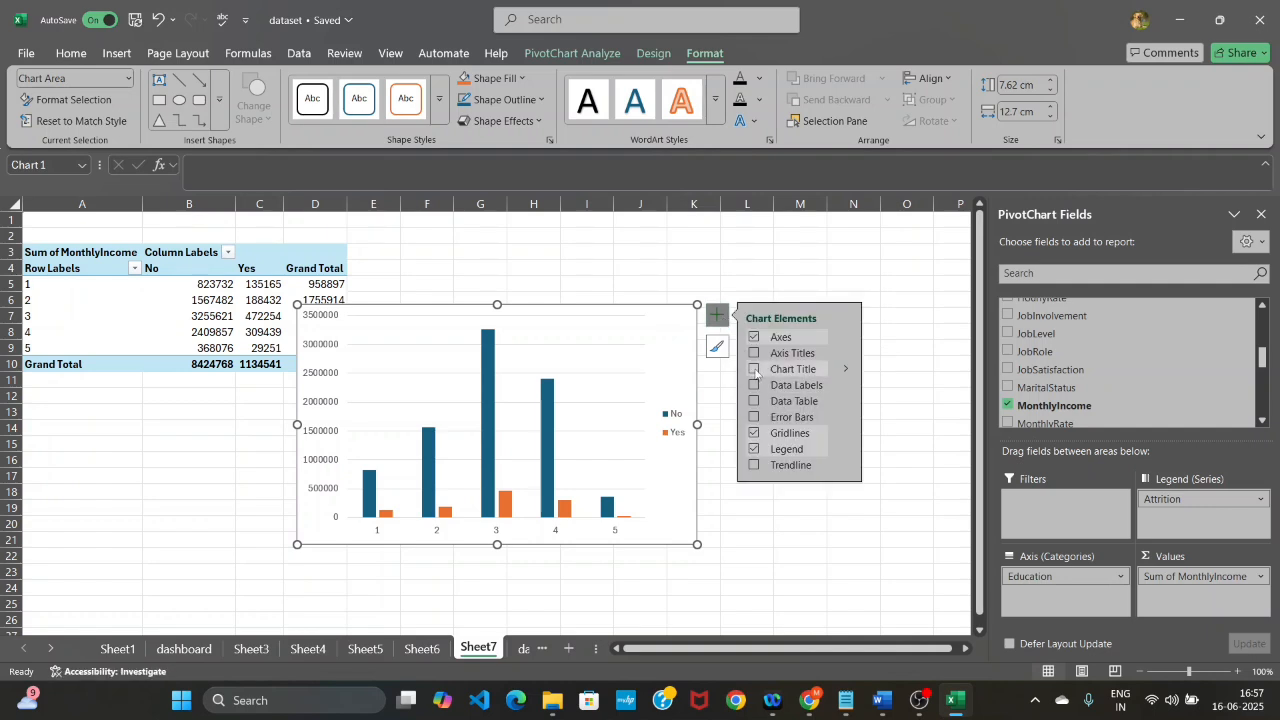
left_click(755, 369)
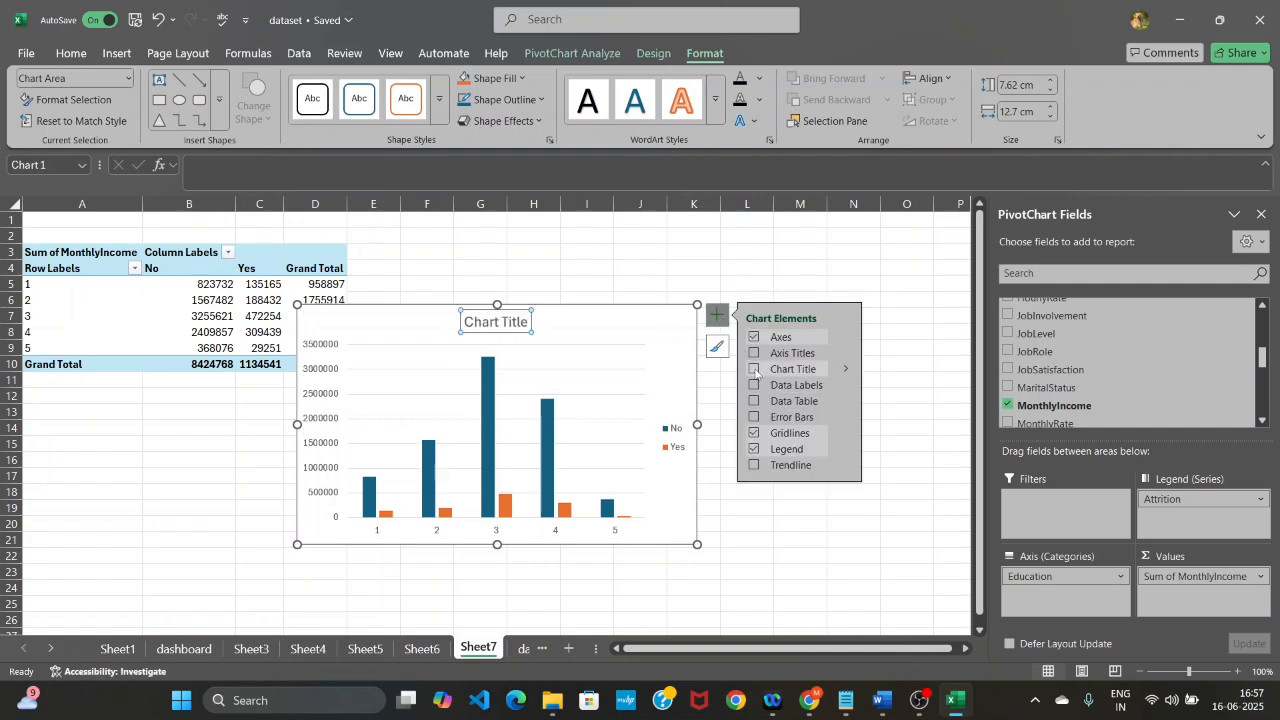
left_click(524, 318)
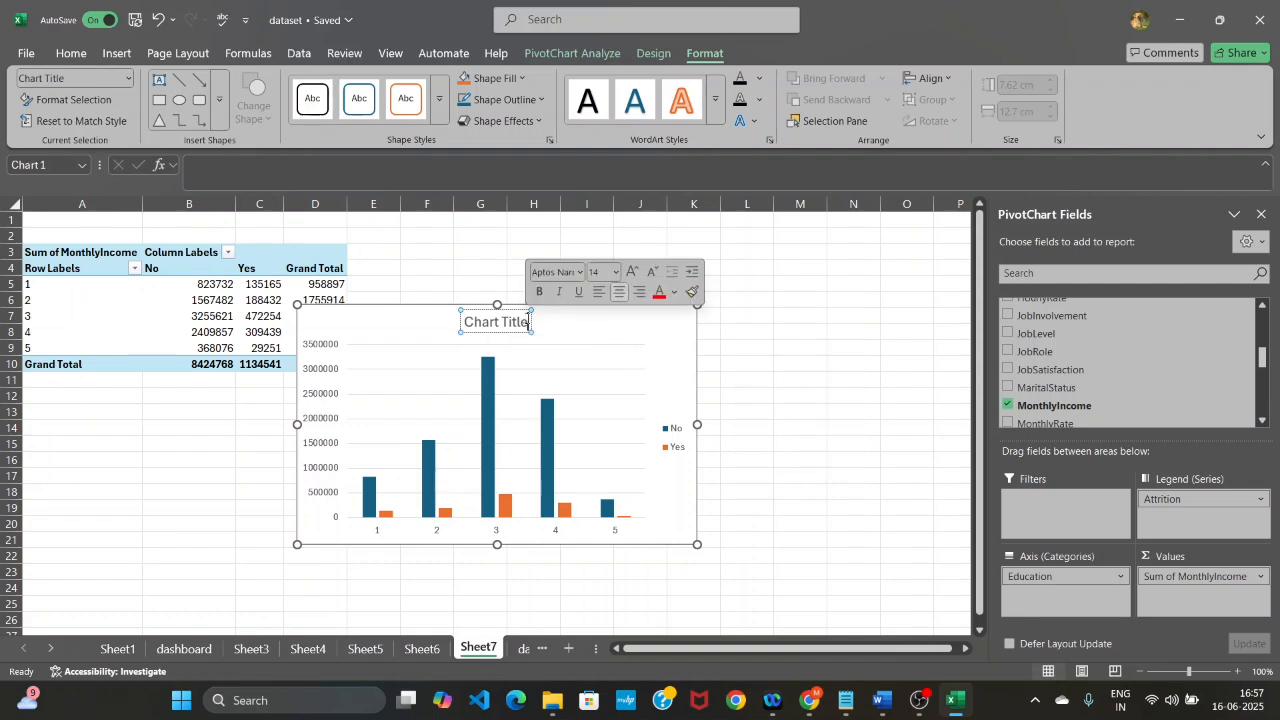
key("BackSpace")
key("BackSpace")
key("BackSpace")
key("BackSpace")
key("BackSpace")
key("BackSpace")
key("BackSpace")
key("BackSpace")
key("BackSpace")
key("BackSpace")
key("BackSpace")
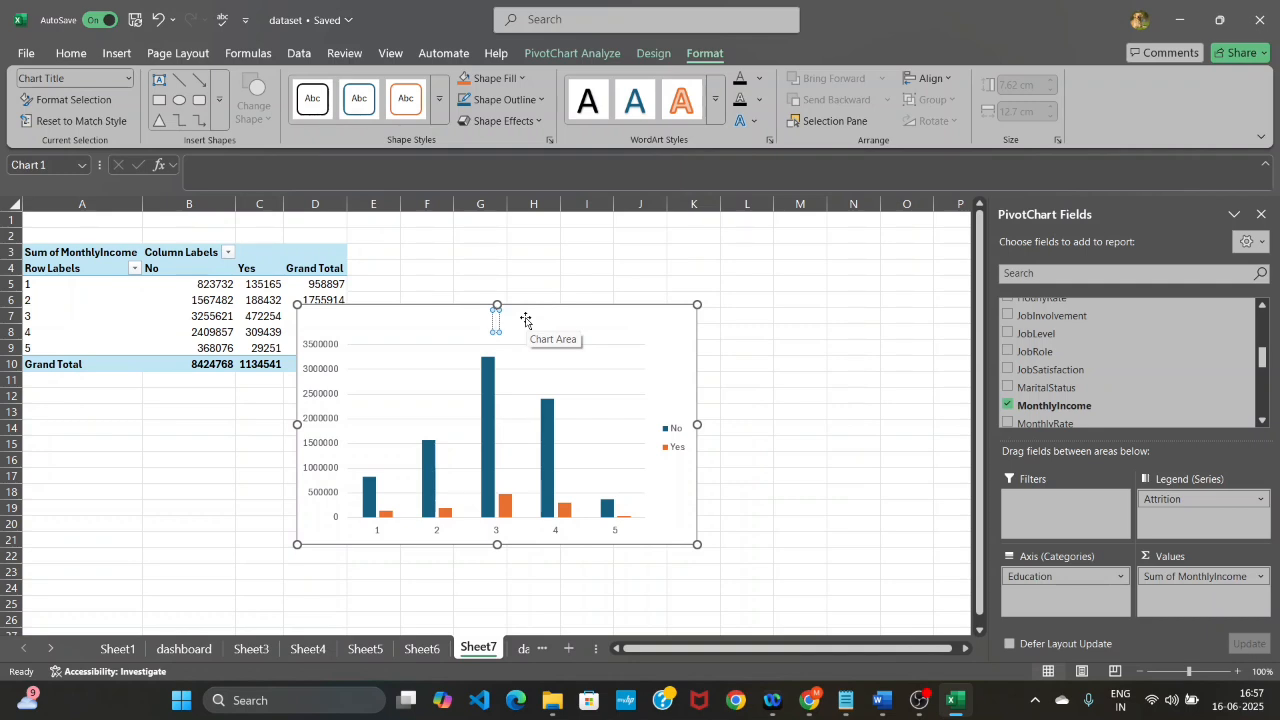
type("Income caused")
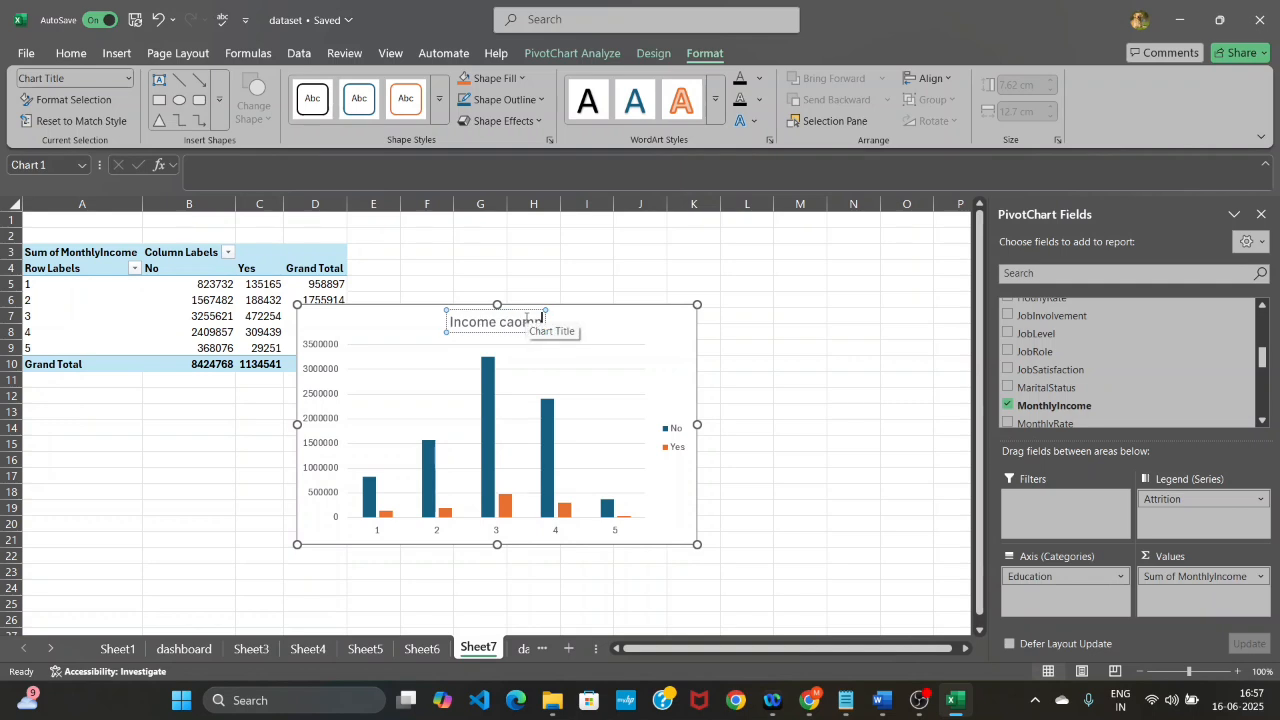
key("BackSpace")
key("BackSpace")
key("BackSpace")
key("BackSpace")
key("BackSpace")
type("ompari")
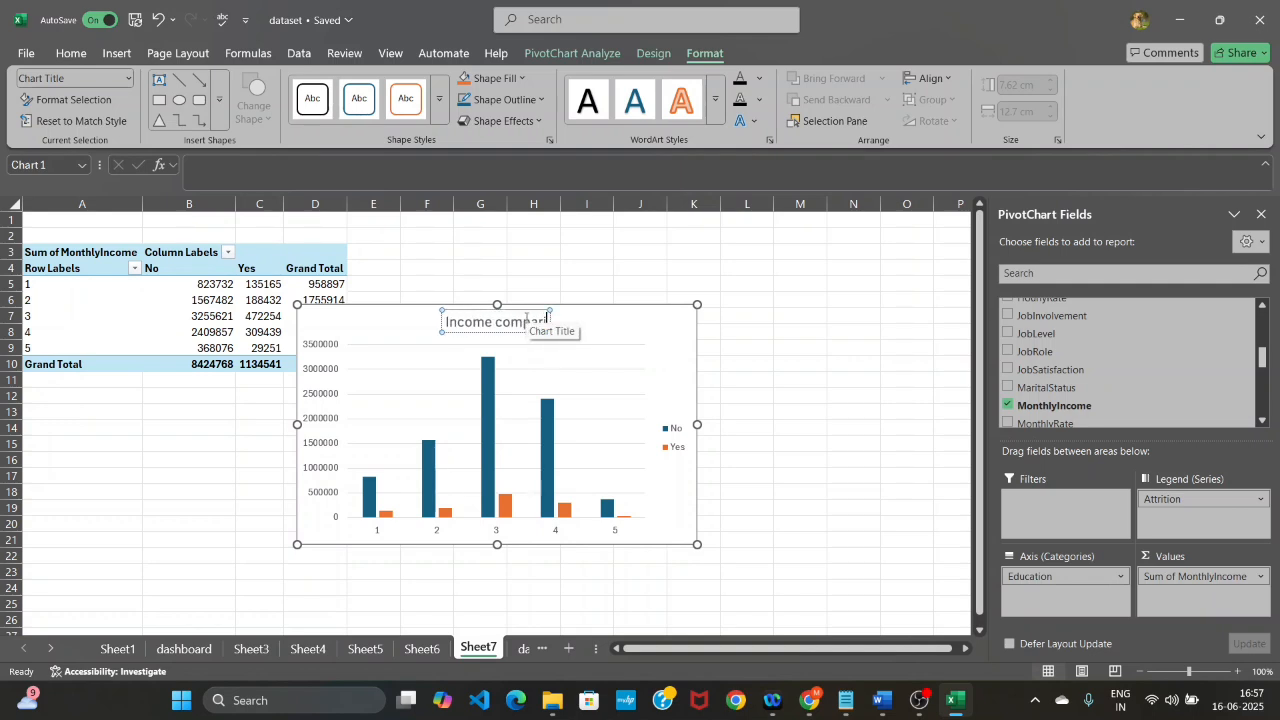
type("son by")
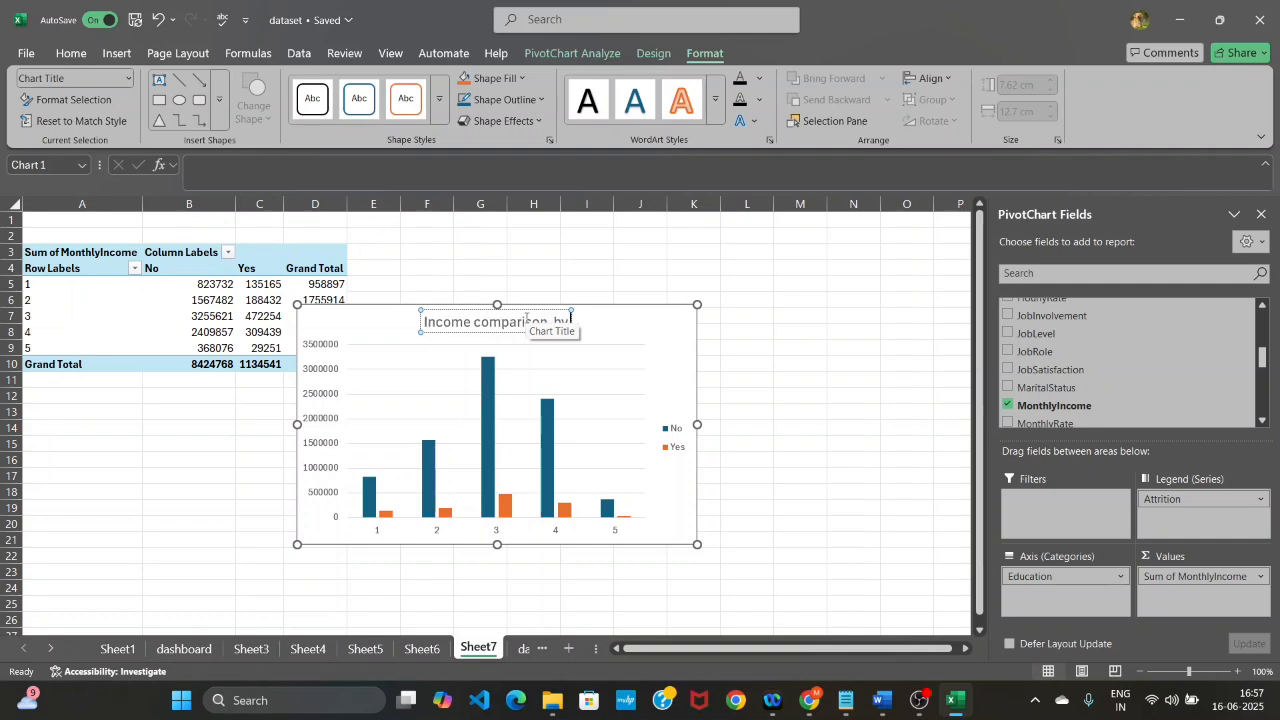
type("Ed")
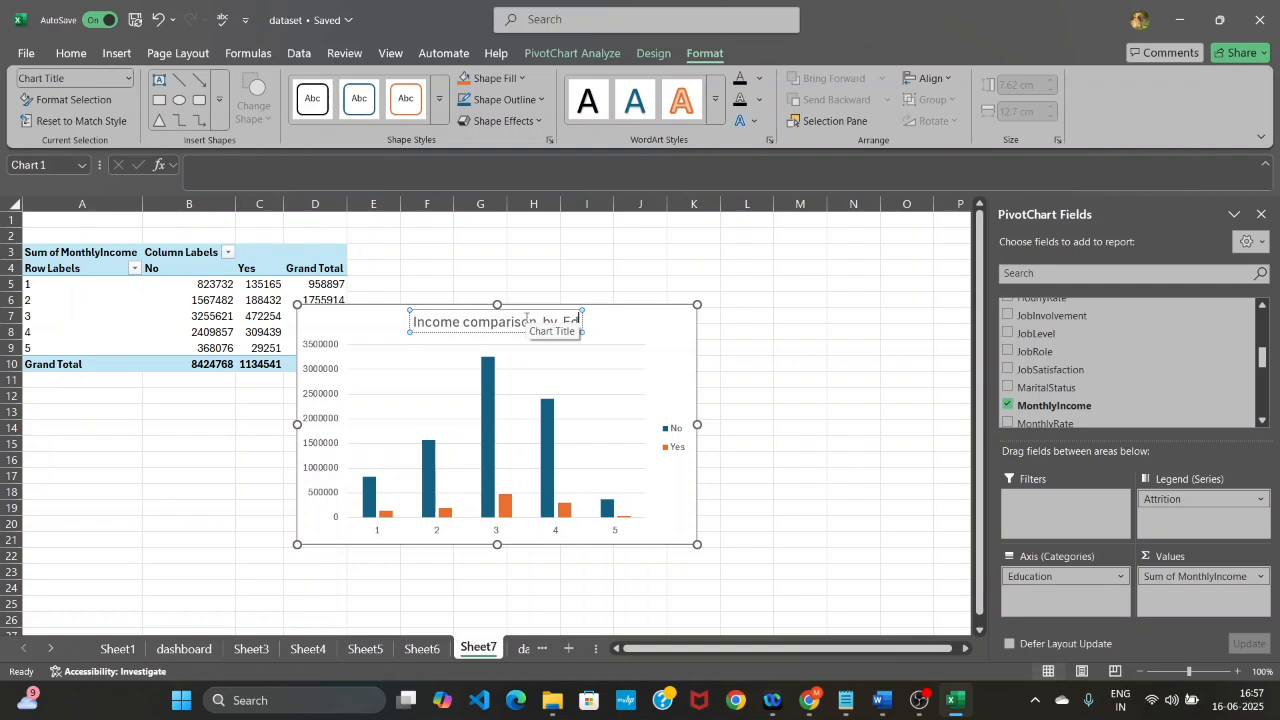
type("ucation")
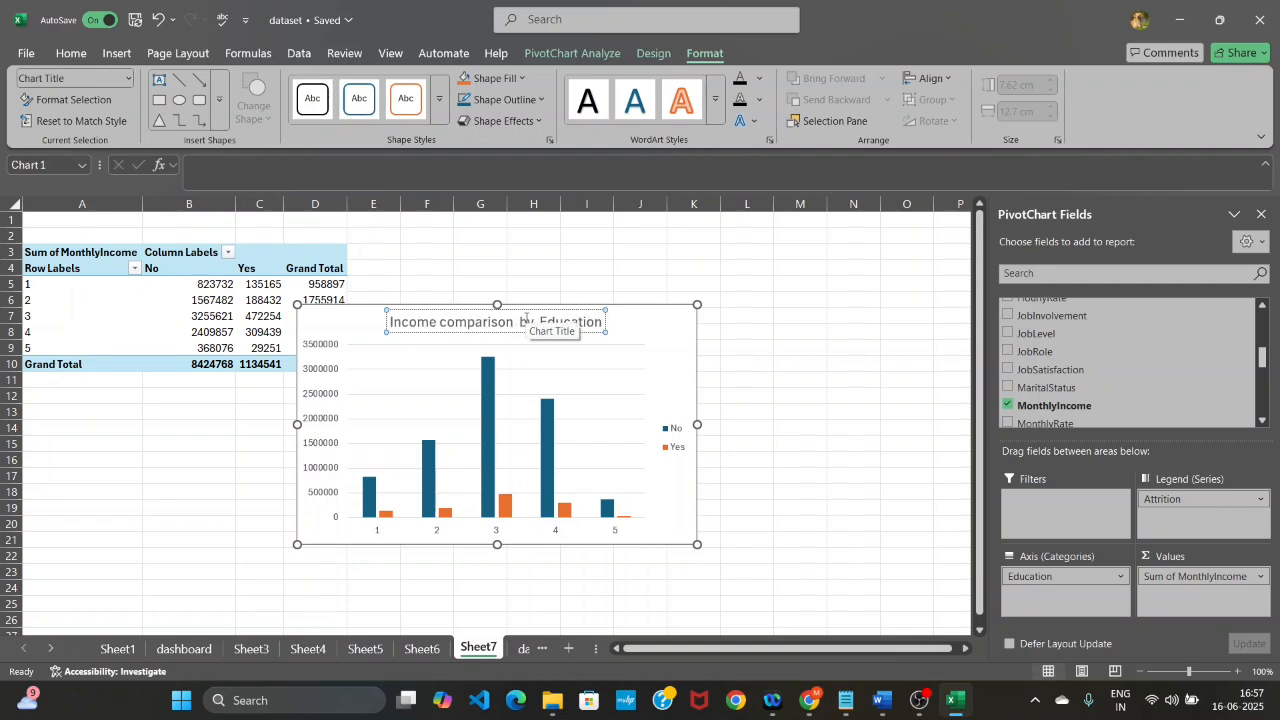
type(" &")
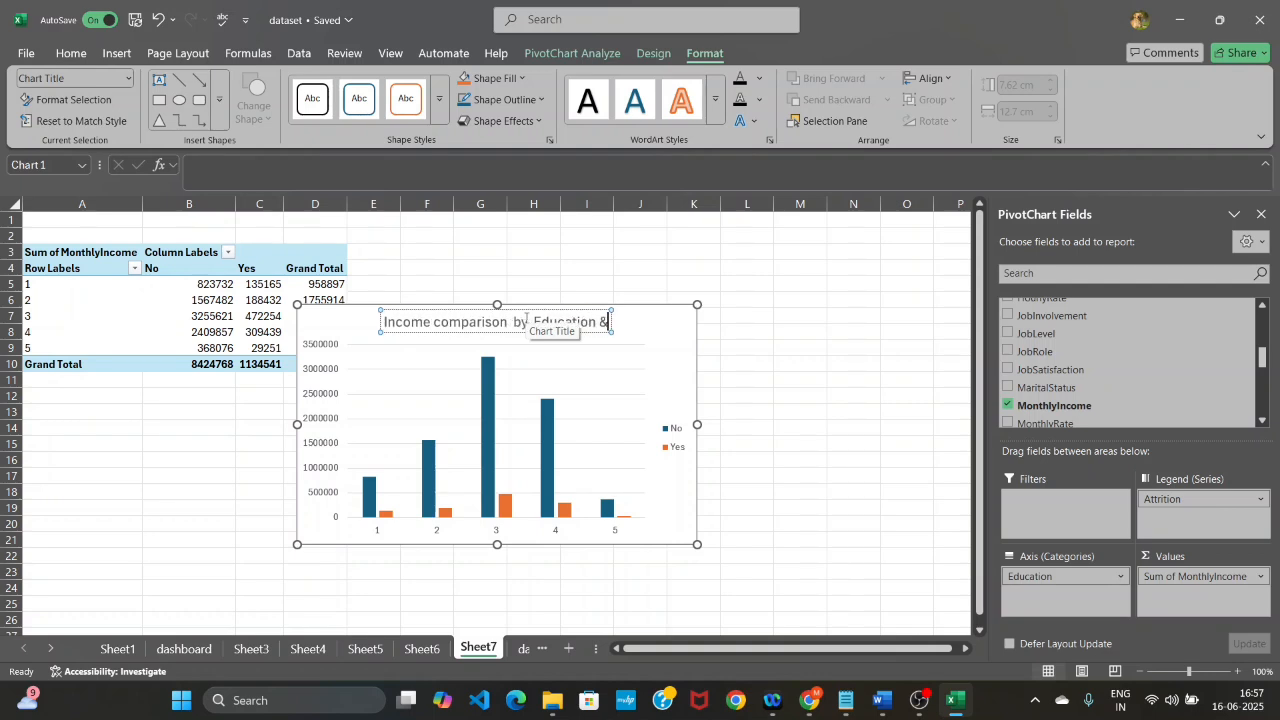
type(" Att")
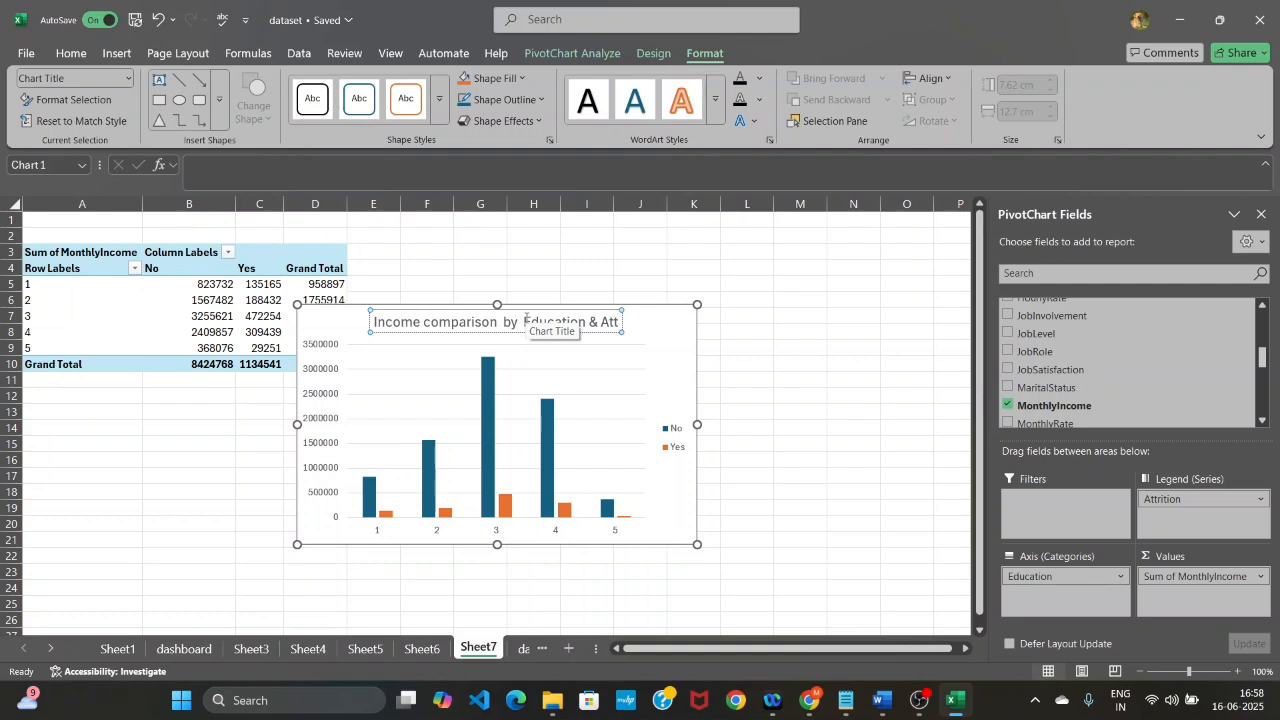
type("rition")
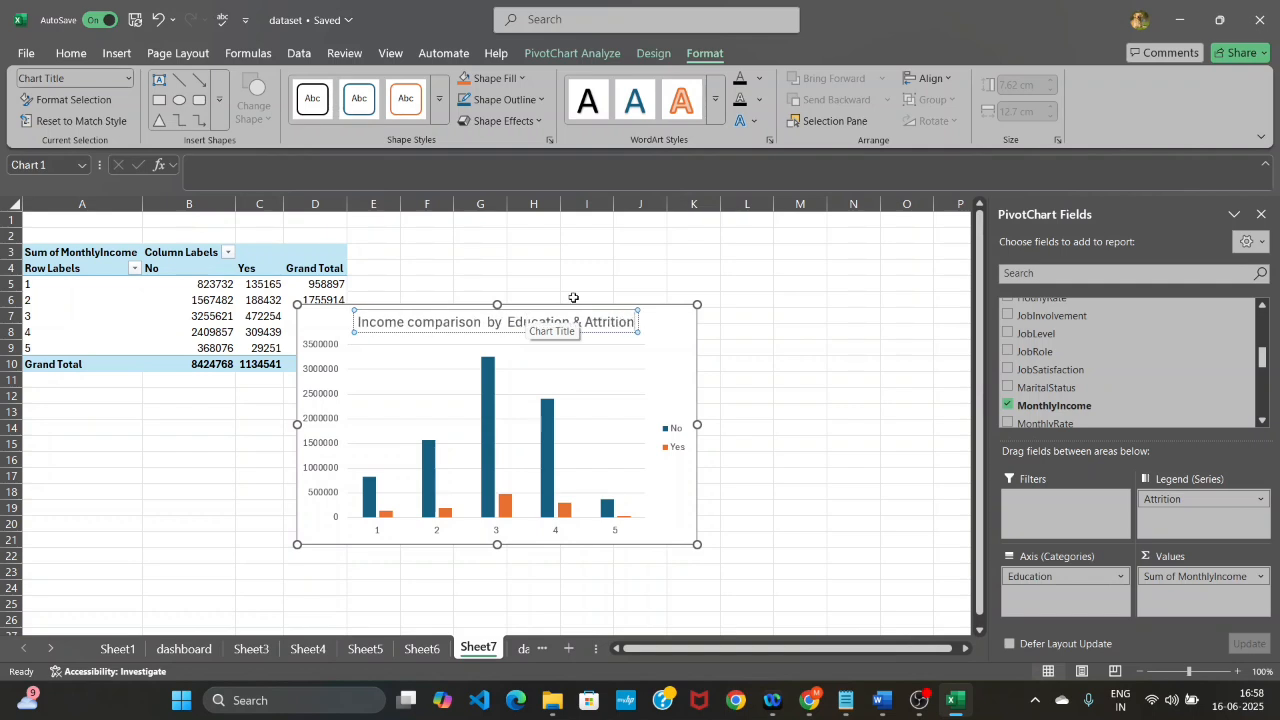
left_click(752, 334)
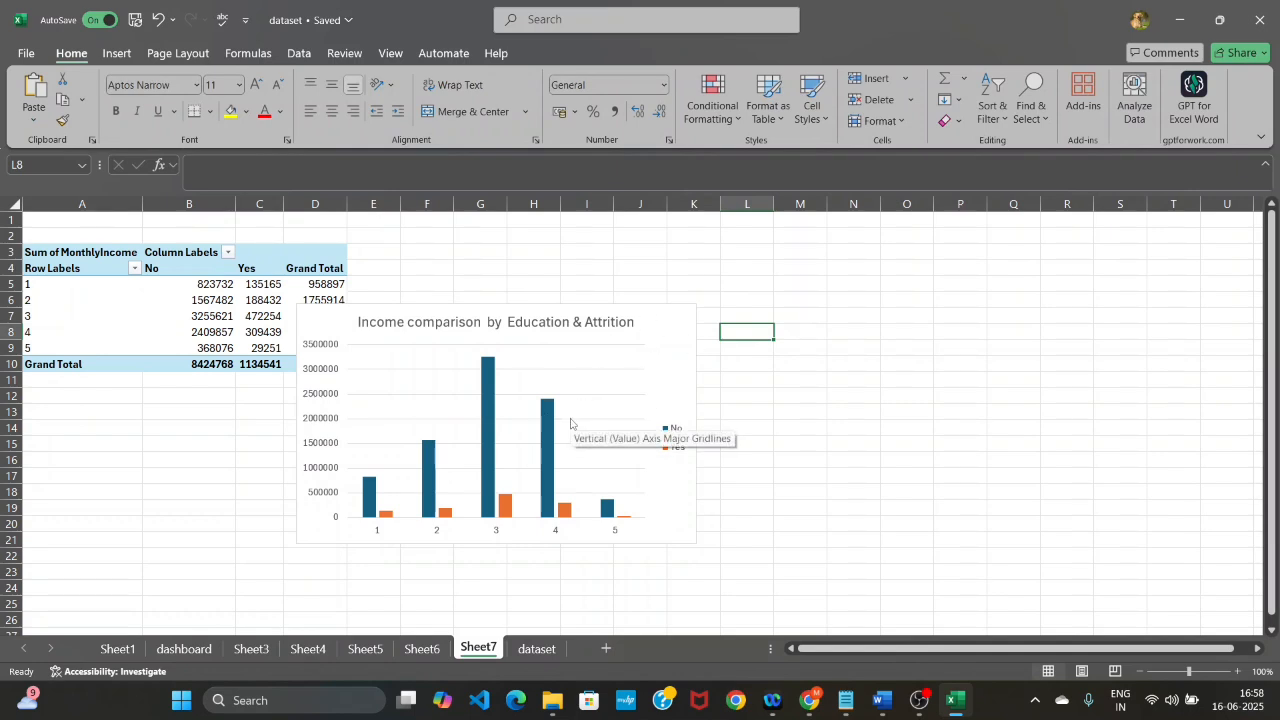
Copy the income comparison PivotChart to cell R20 of the dashboard sheet and close the PivotChart field list there
key("ctrl+c")
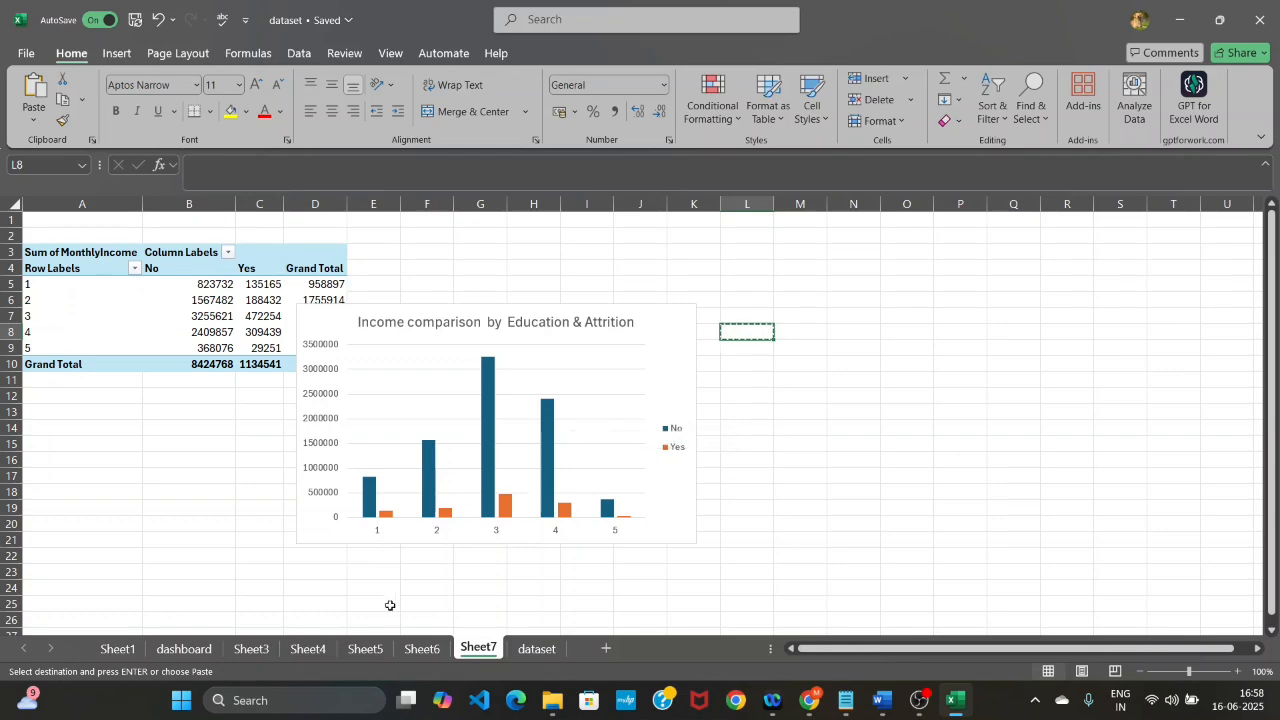
left_click(190, 650)
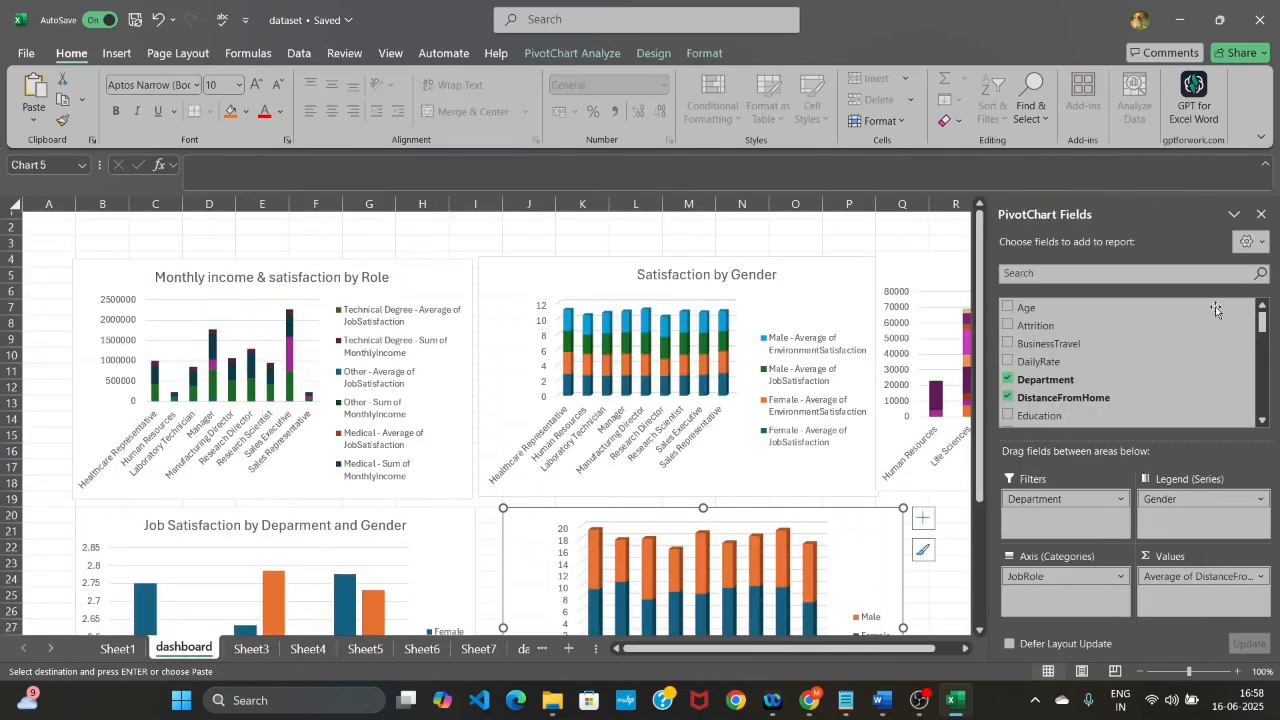
left_click(1261, 214)
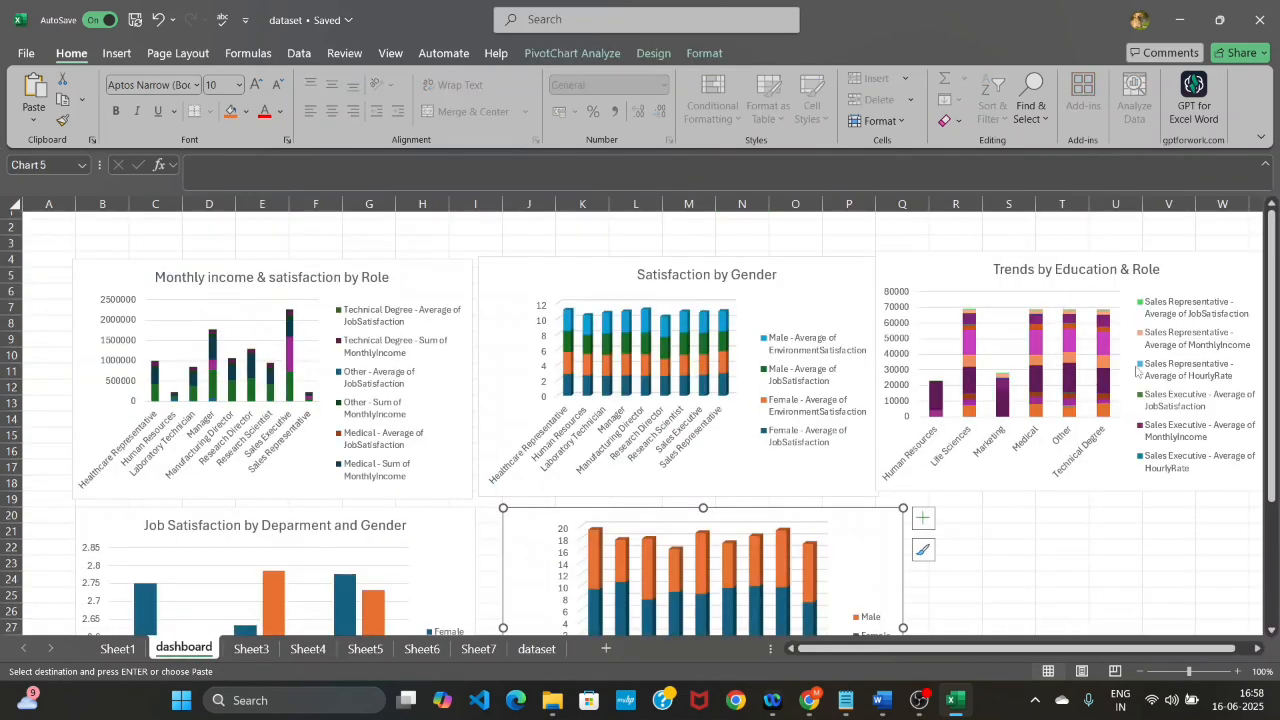
left_click(948, 515)
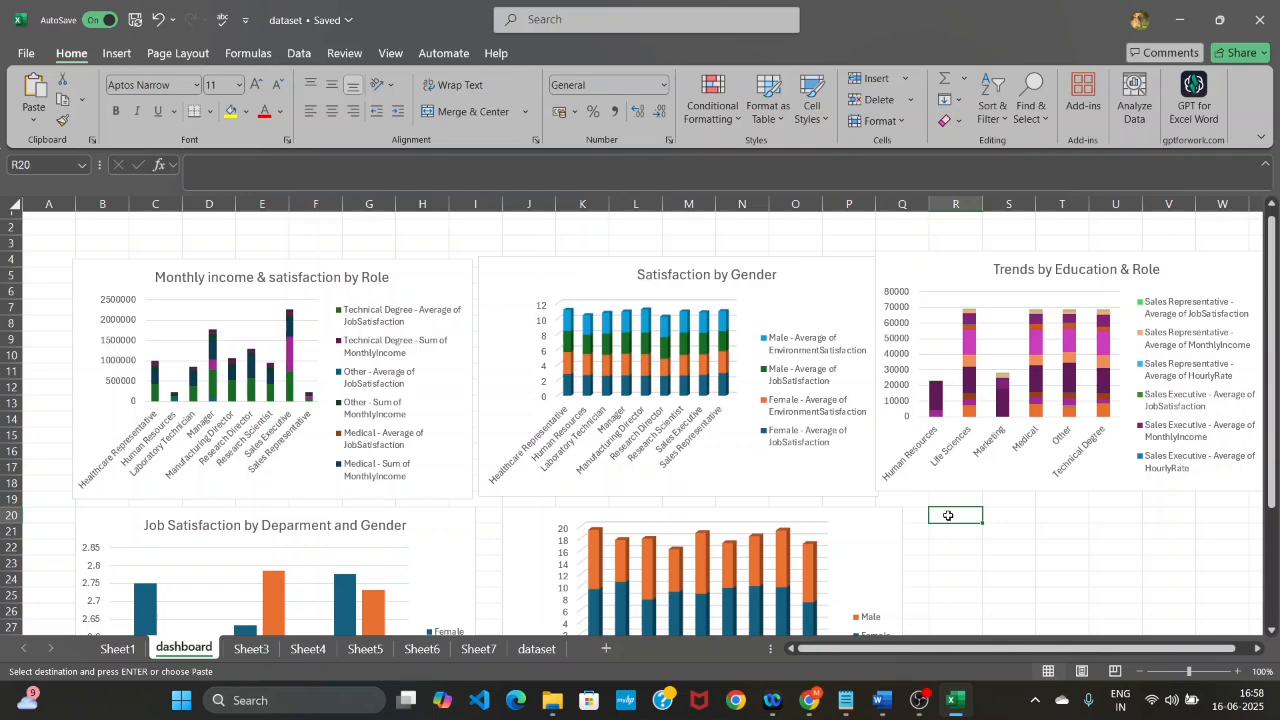
key("ctrl+v")
Shrink the dashboard charts and arrange them in two aligned rows of three starting around row 7, leaving the rows above empty
mouse_move(1271, 349)
left_mouse_down()
mouse_move(1271, 405)
mouse_move(1271, 372)
left_mouse_up()
left_click(422, 263)
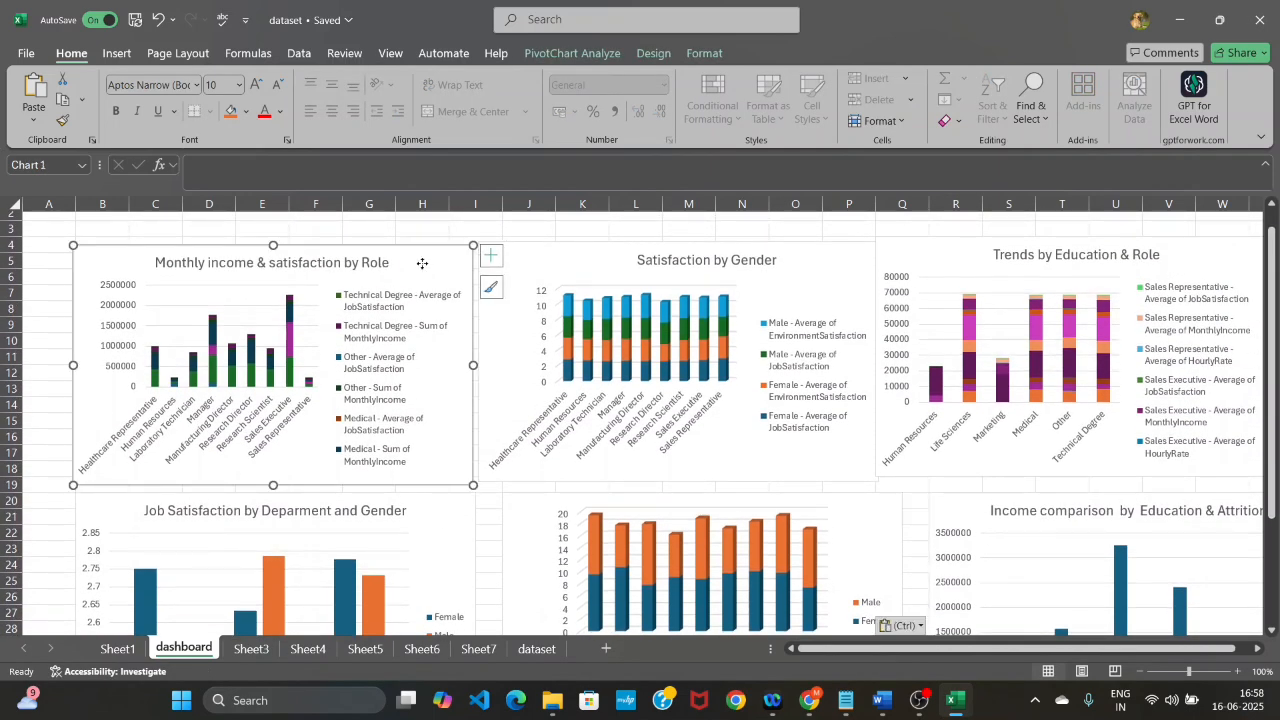
left_click_drag(473, 245, 398, 265)
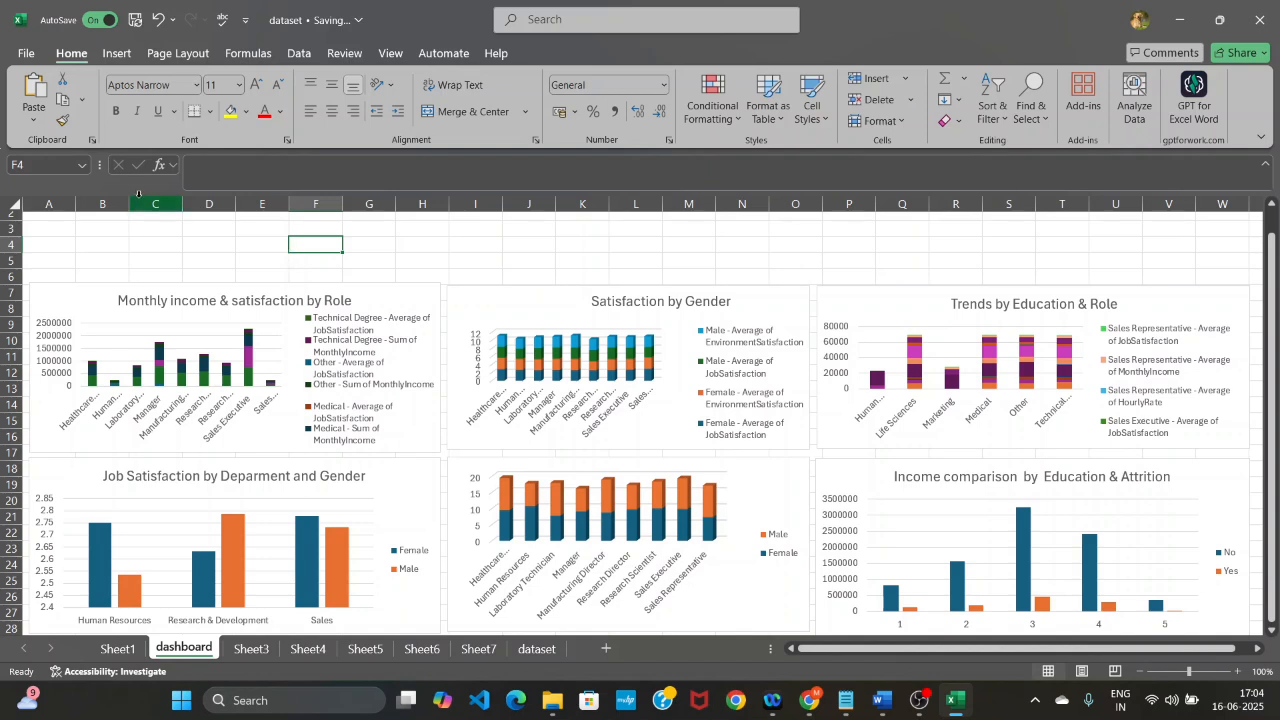
Turn off the dashboard sheet's gridlines and fill all its cells with Dark Teal, Accent 1, Darker 25%
left_click(151, 243)
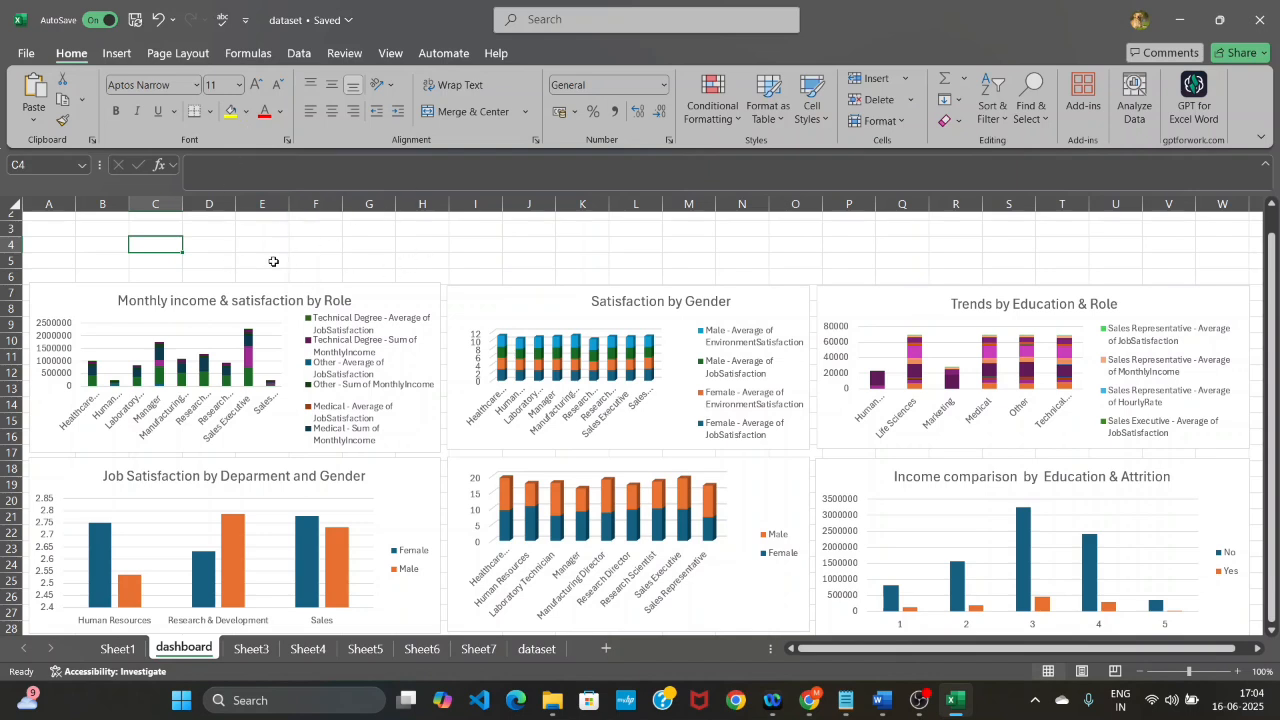
left_click(389, 56)
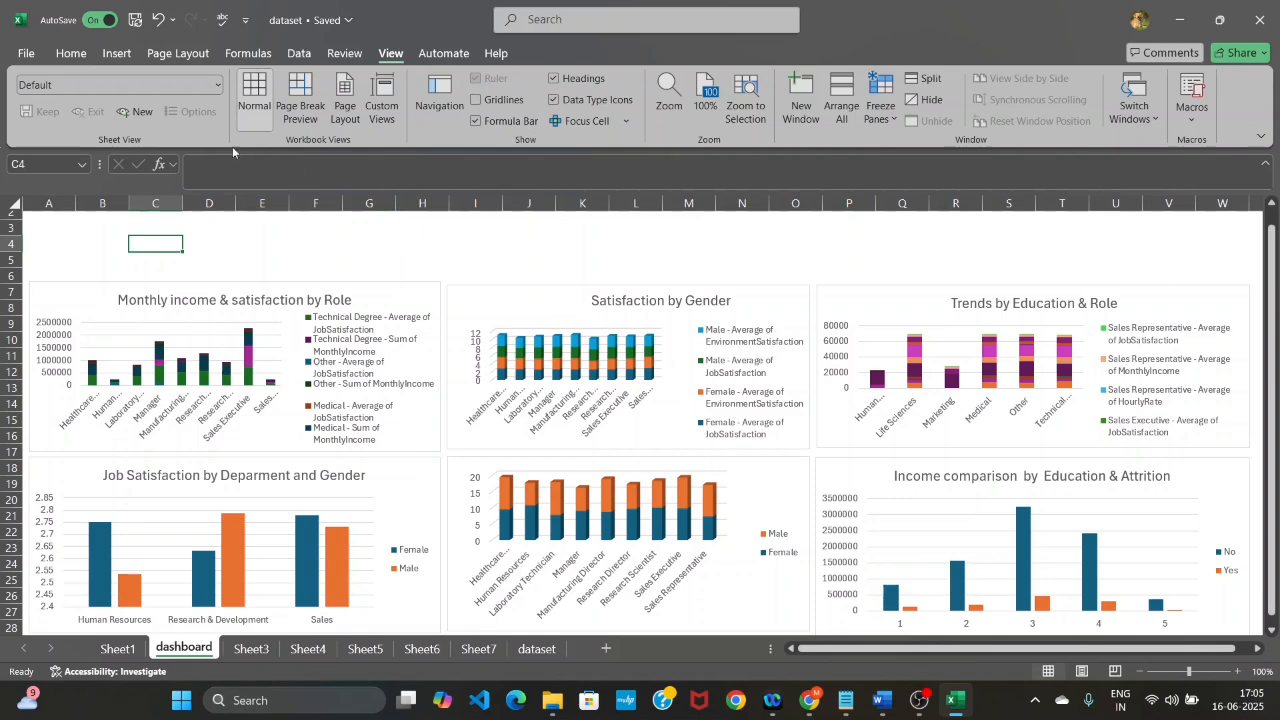
left_click(70, 54)
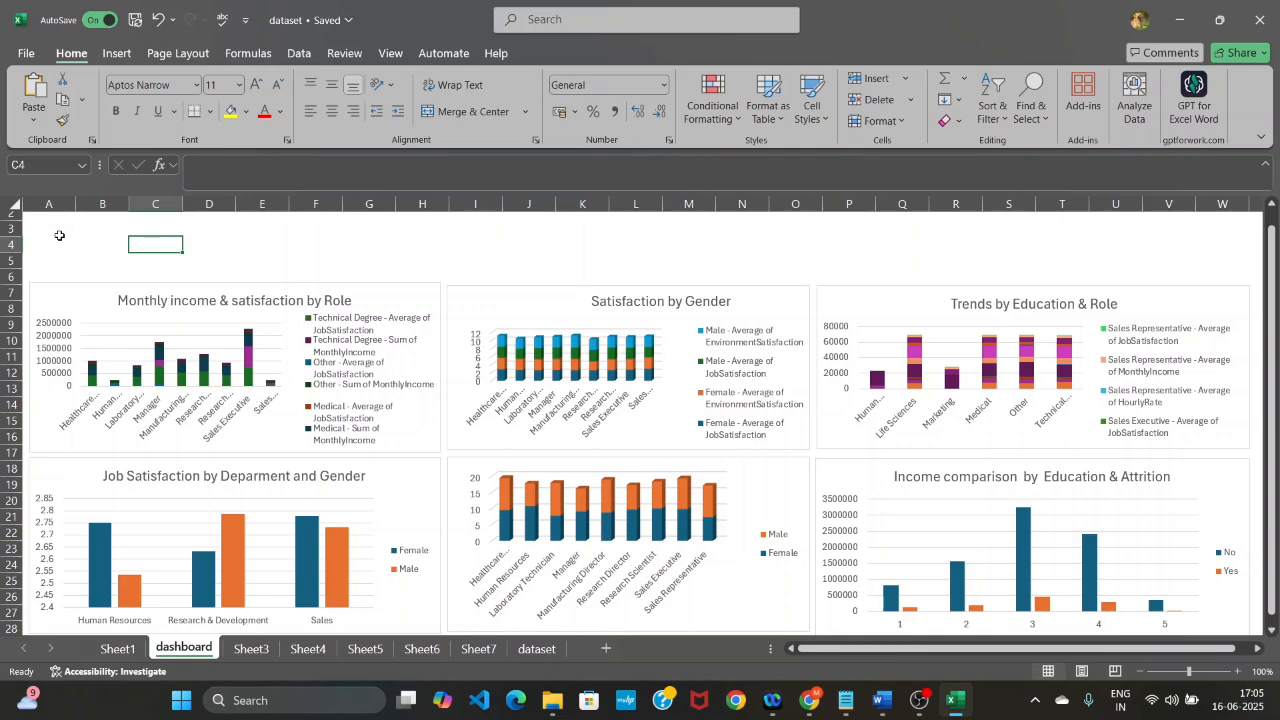
left_click(33, 234)
key("ctrl+a")
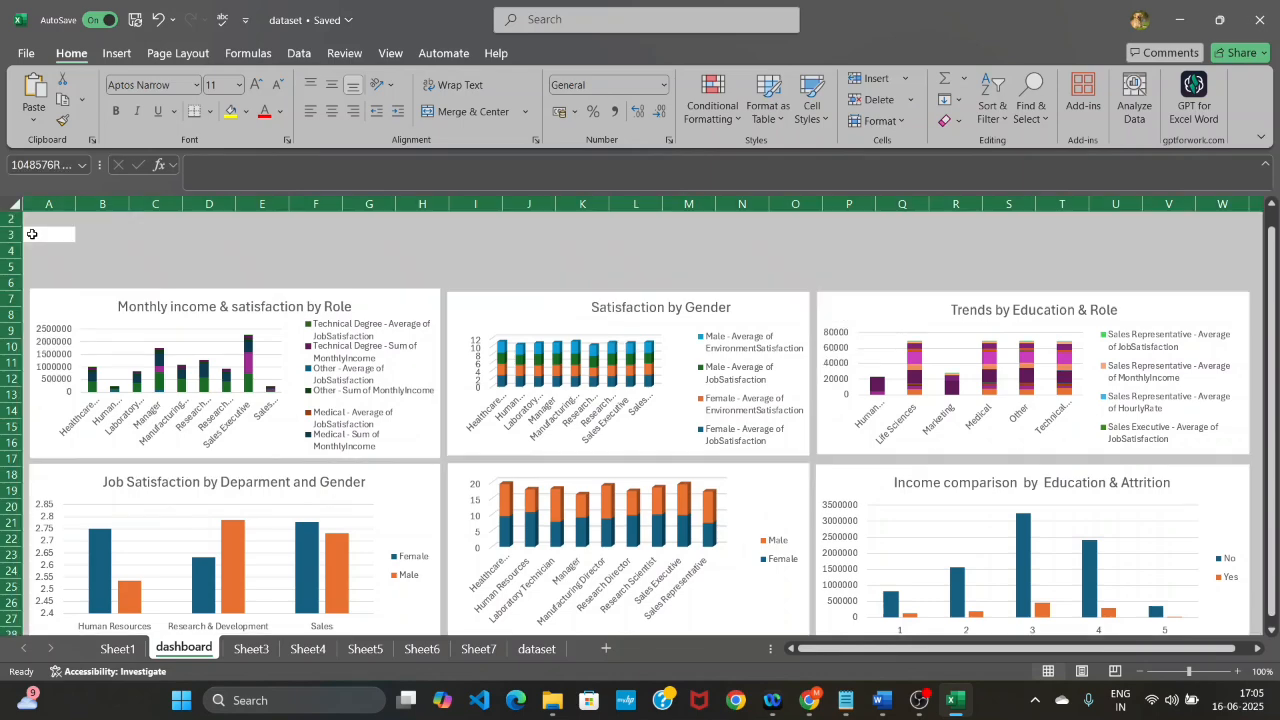
left_click(246, 113)
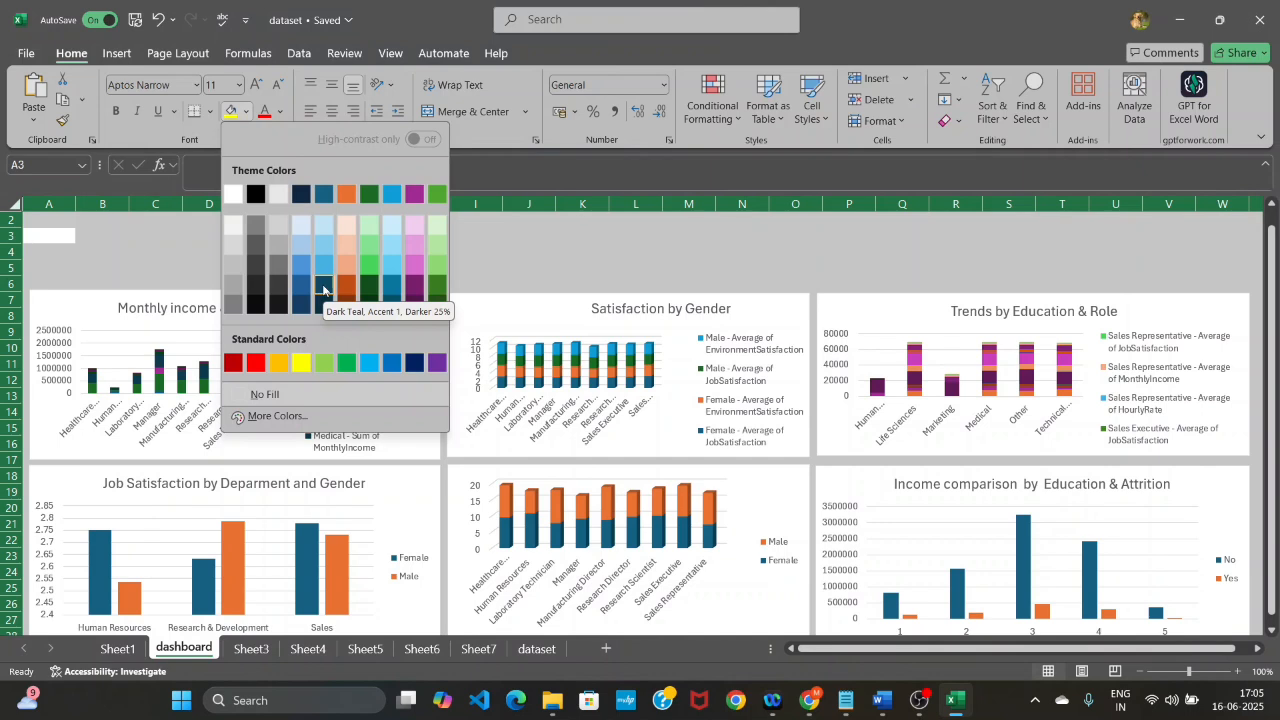
left_click(323, 289)
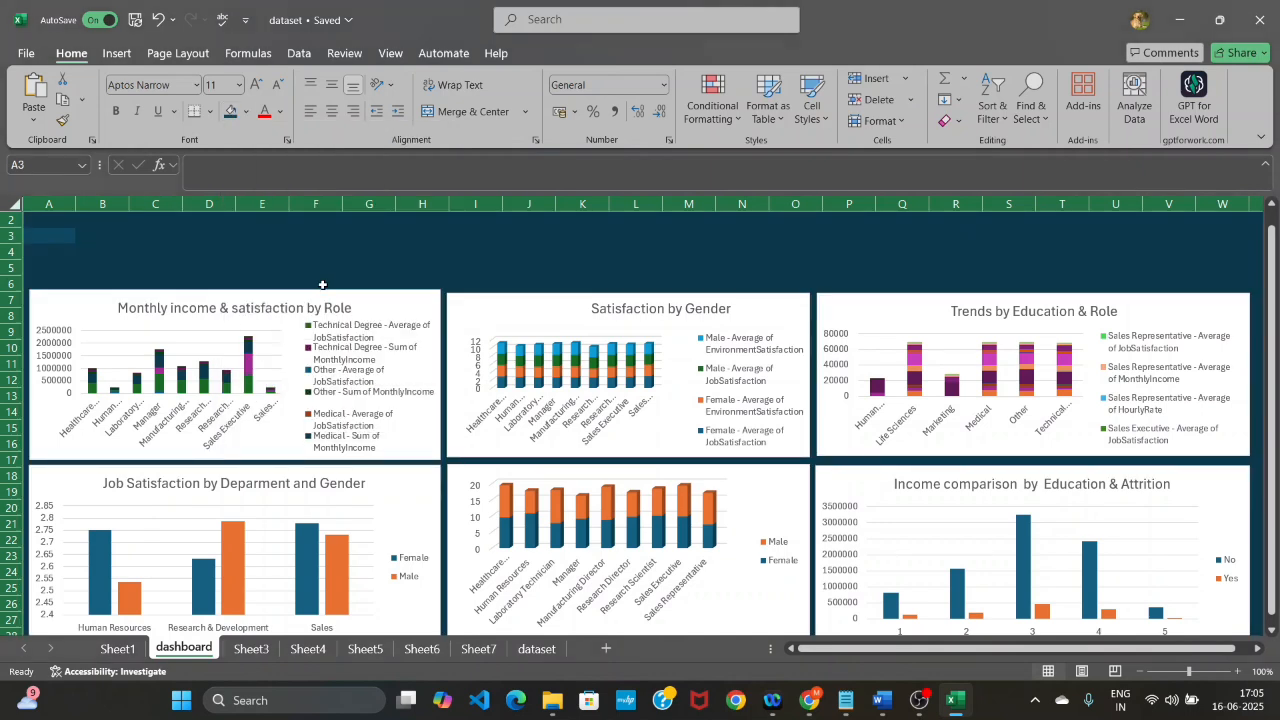
Align the top edge of the "Monthly income & satisfaction by Role" chart with the charts beside it
left_click(295, 239)
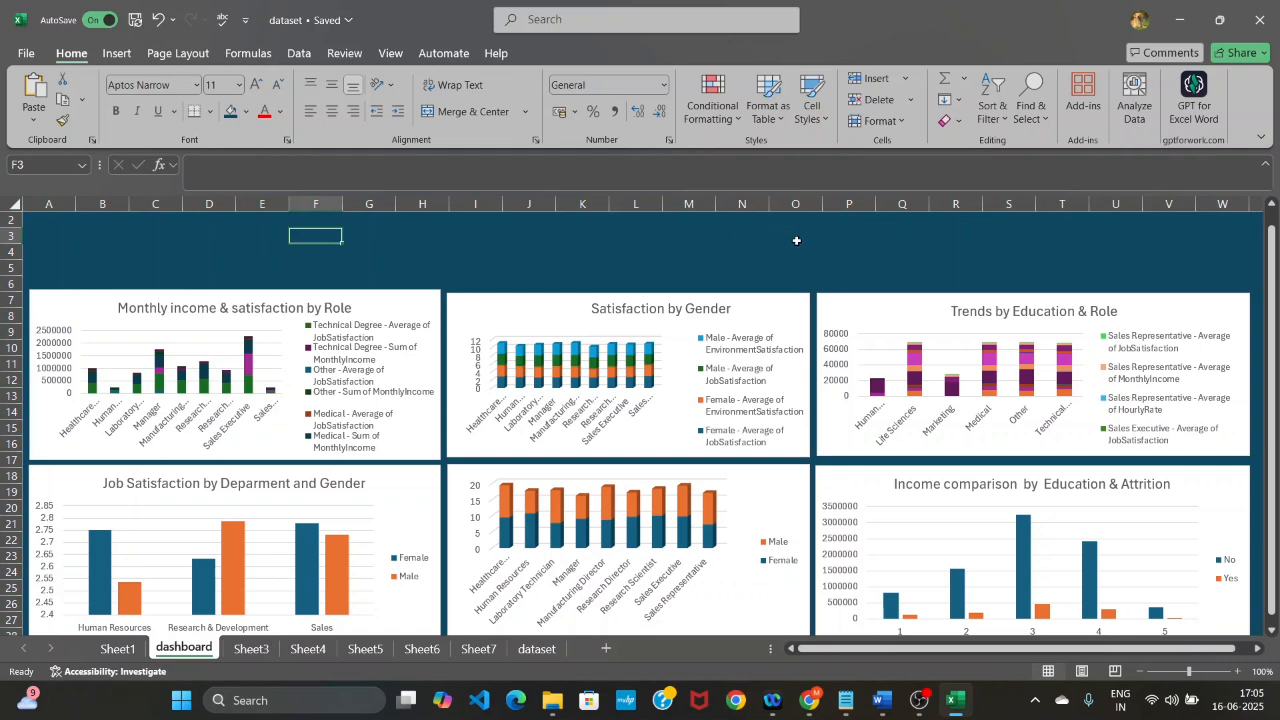
left_click(236, 292)
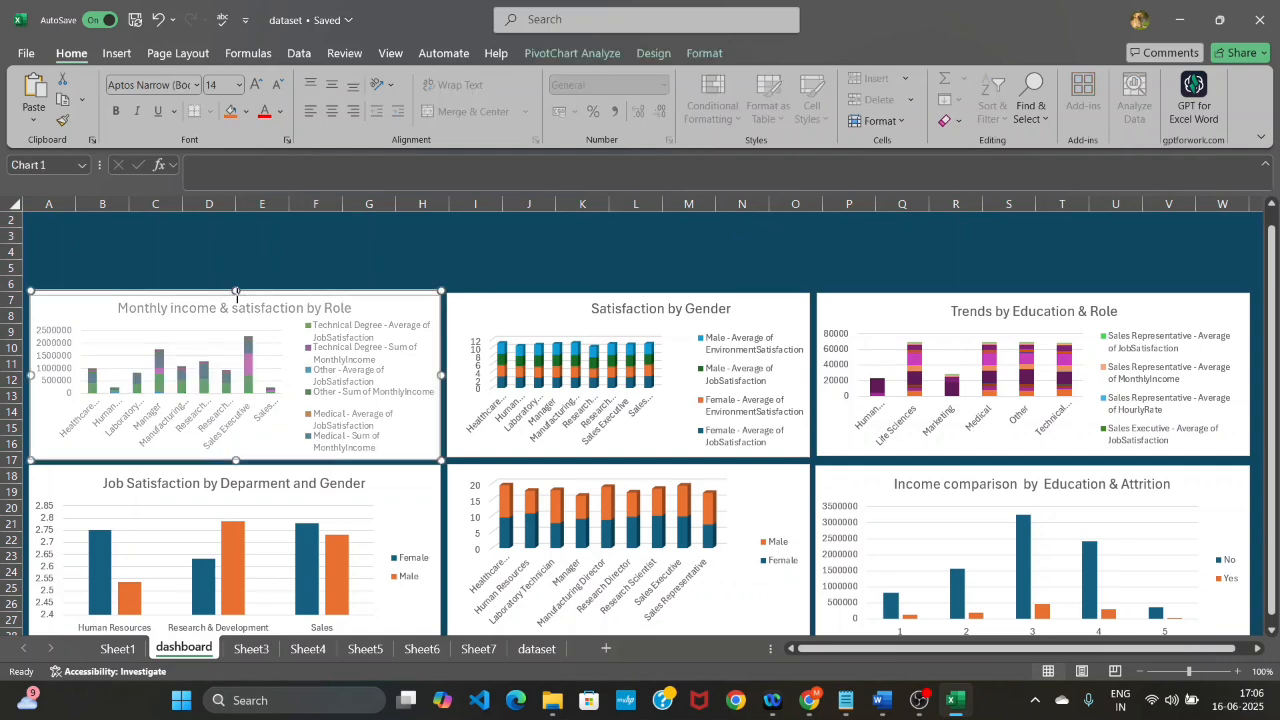
left_click(236, 258)
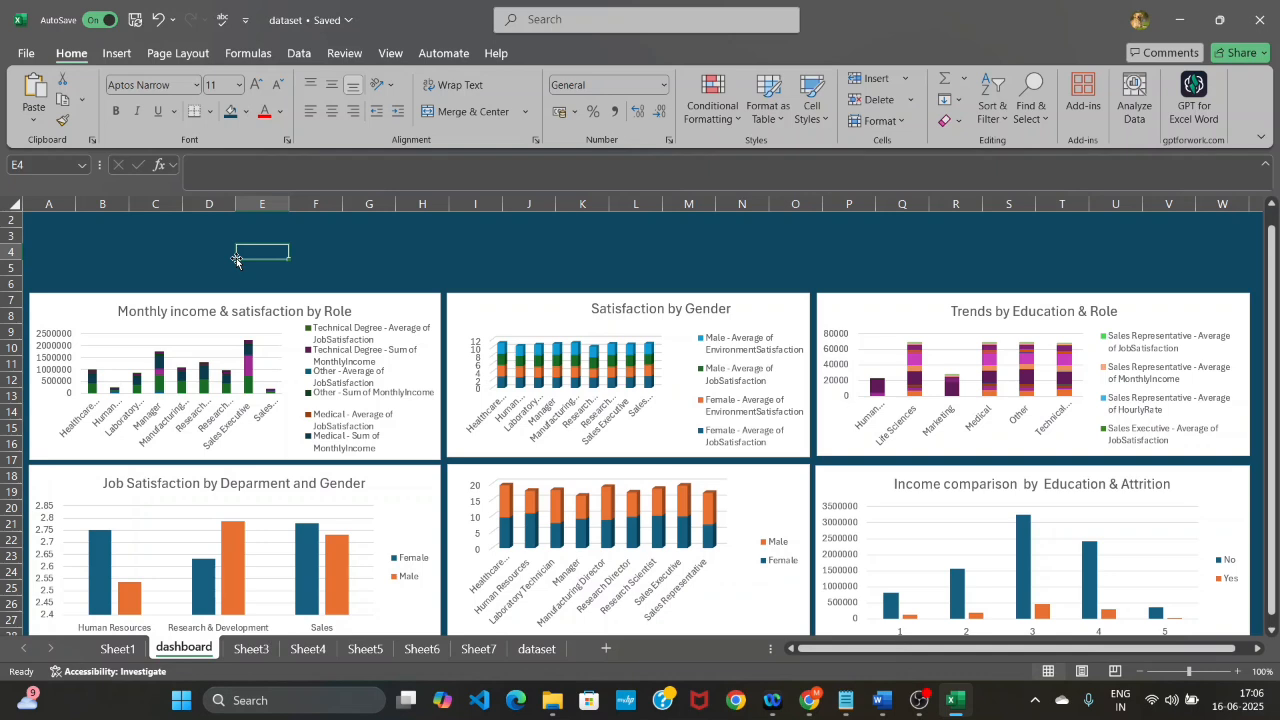
Draw a rectangle about 2.2 cm high and 15.92 cm wide in the empty rows above the charts, spanning columns A to J
left_click(116, 54)
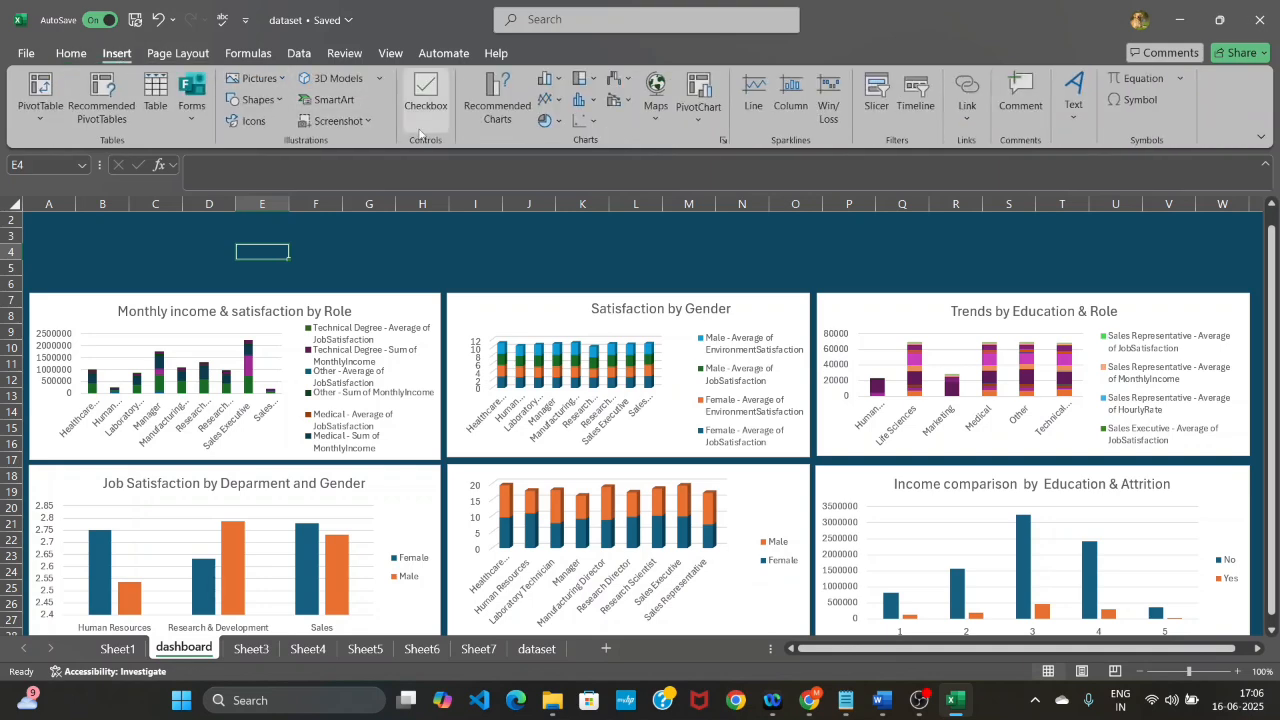
left_click(259, 100)
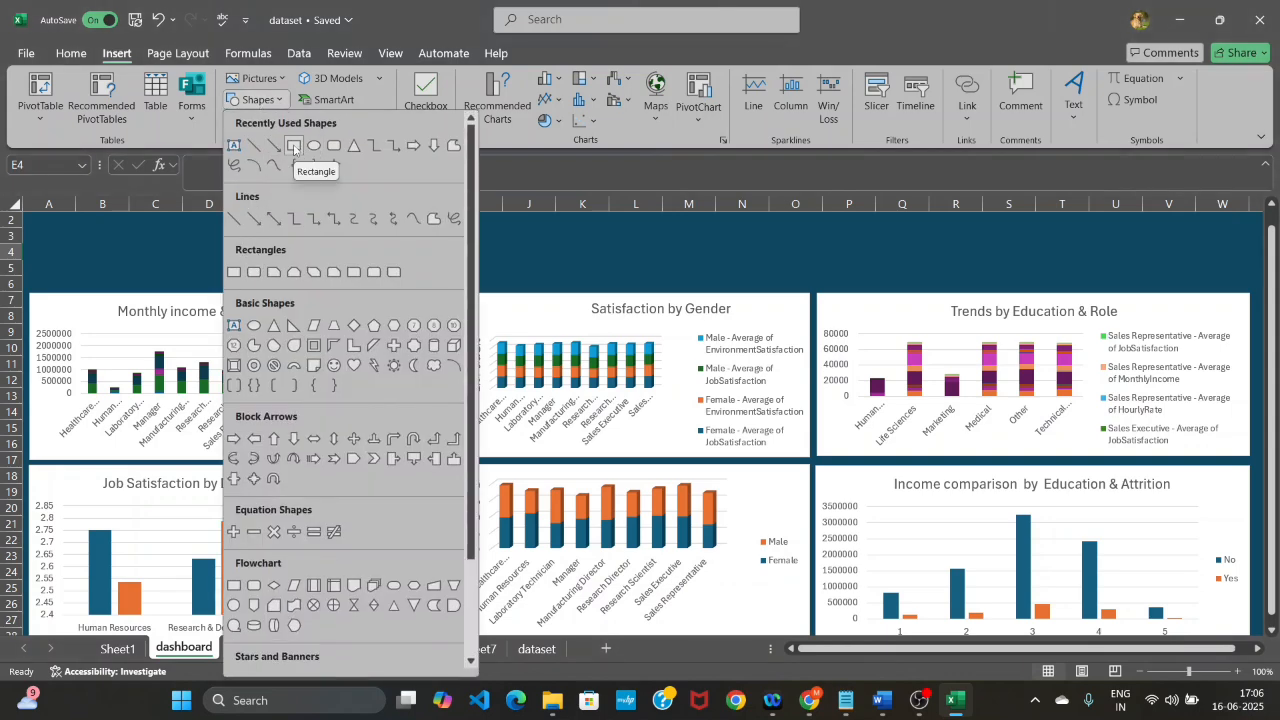
left_click(293, 146)
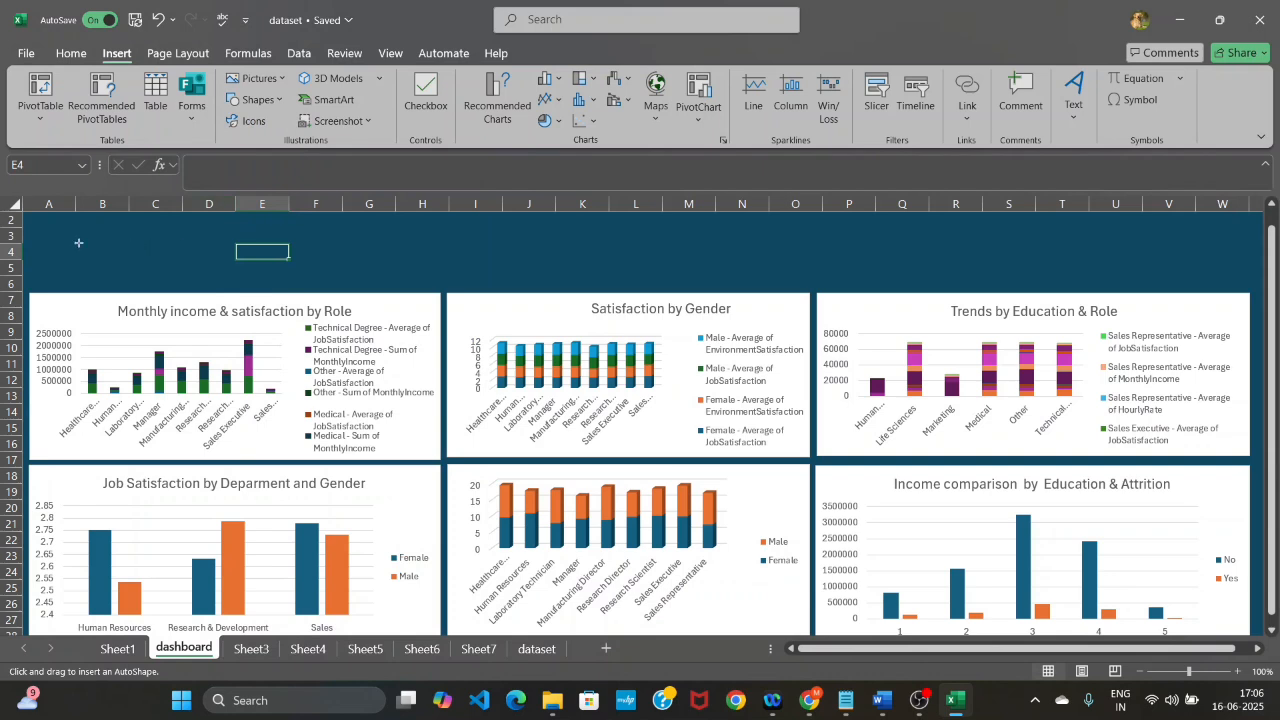
mouse_move(32, 218)
left_mouse_down()
mouse_move(93, 262)
mouse_move(533, 287)
left_mouse_up()
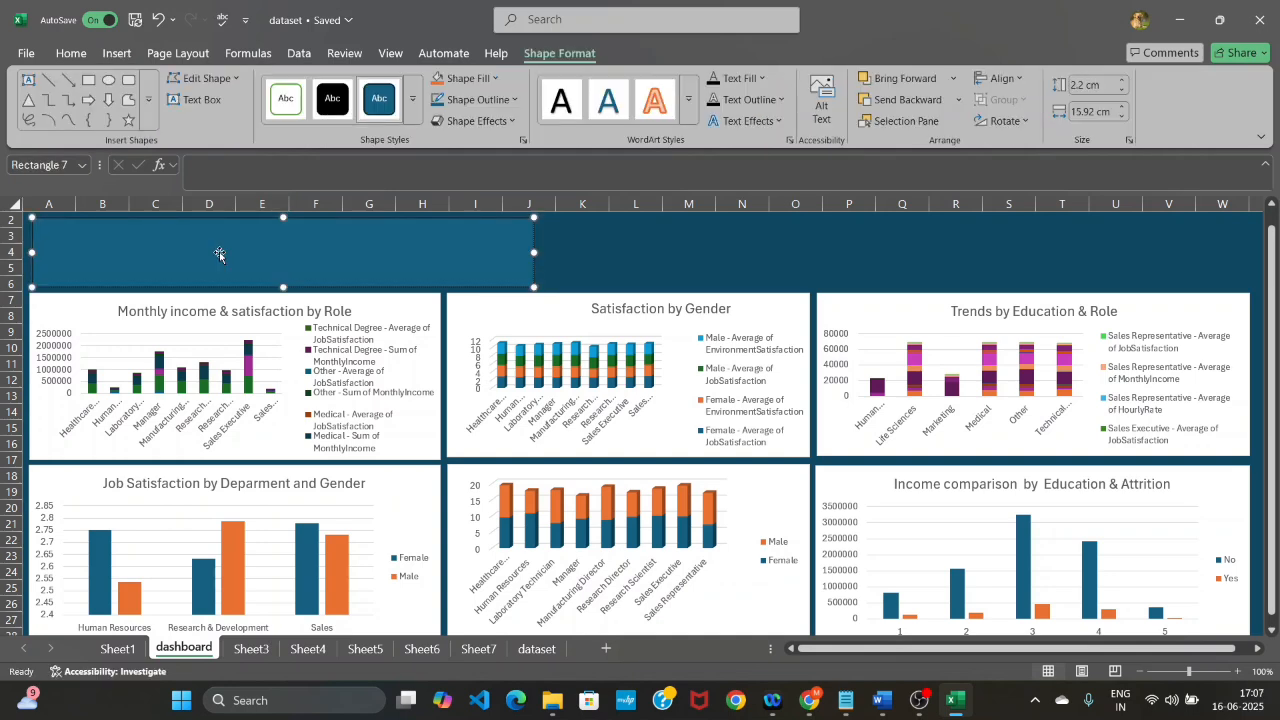
Enter the dashboard title "Employee Attrition and job Satisfaction Analysis" in the rectangle
left_click(220, 255)
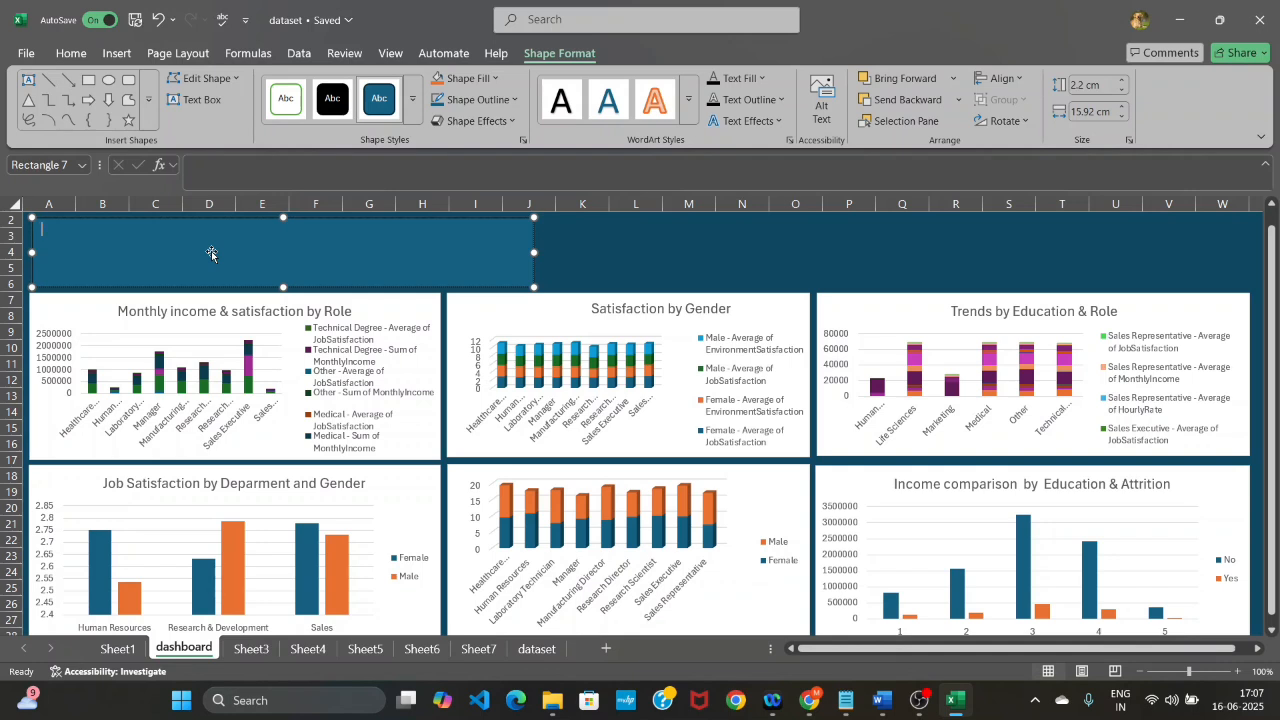
type("Employee Attrition and")
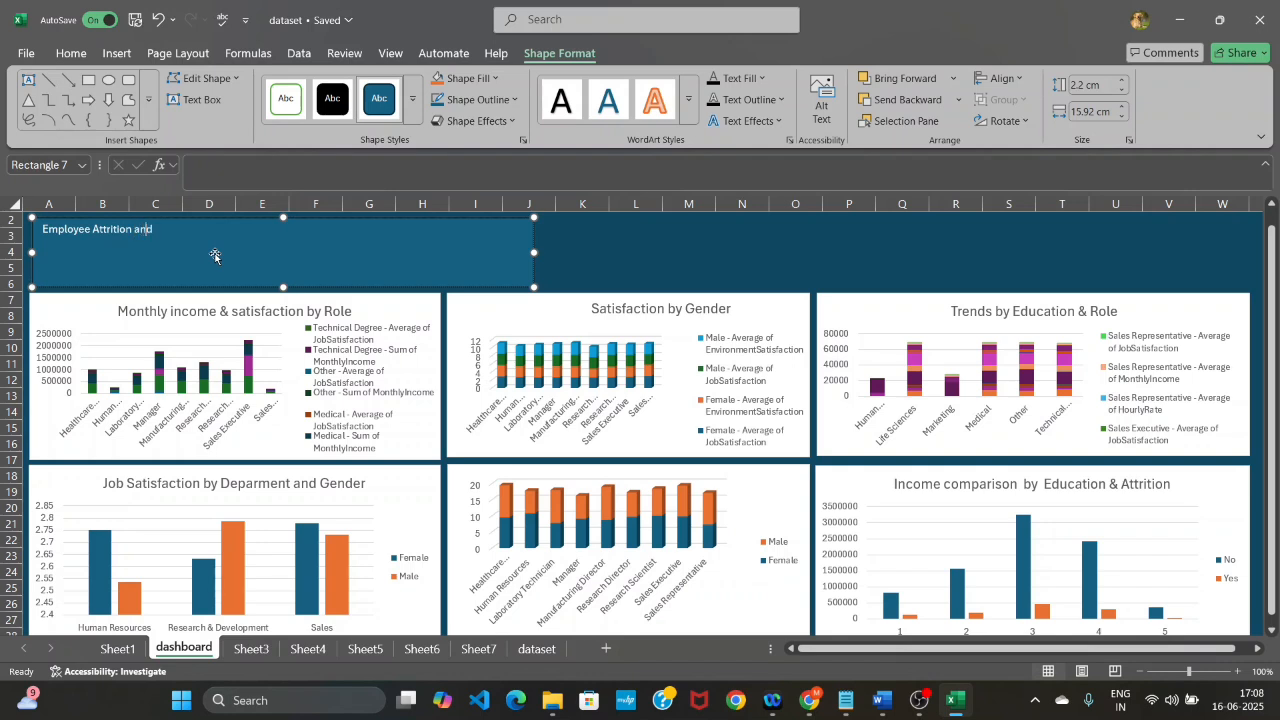
type(" job Satisfaction  Analysis")
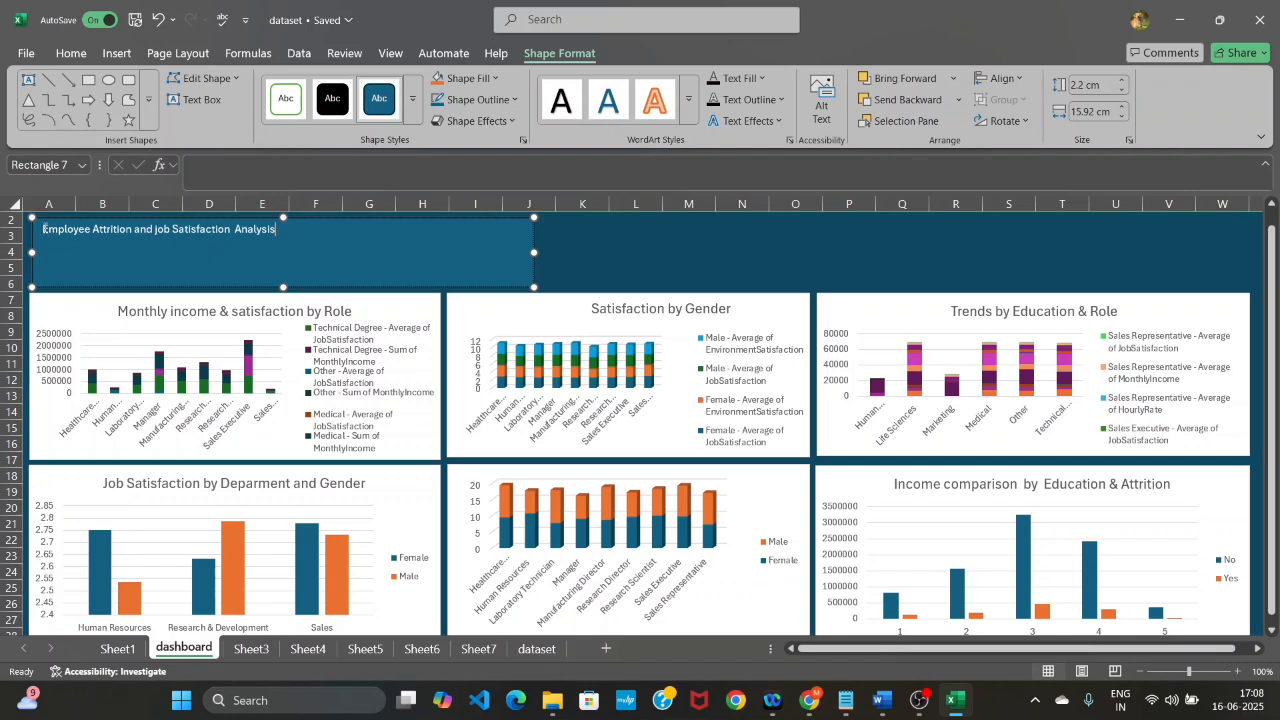
Set the dashboard title text to font size 20 and color it with the standard Orange
left_click_drag(43, 229, 268, 236)
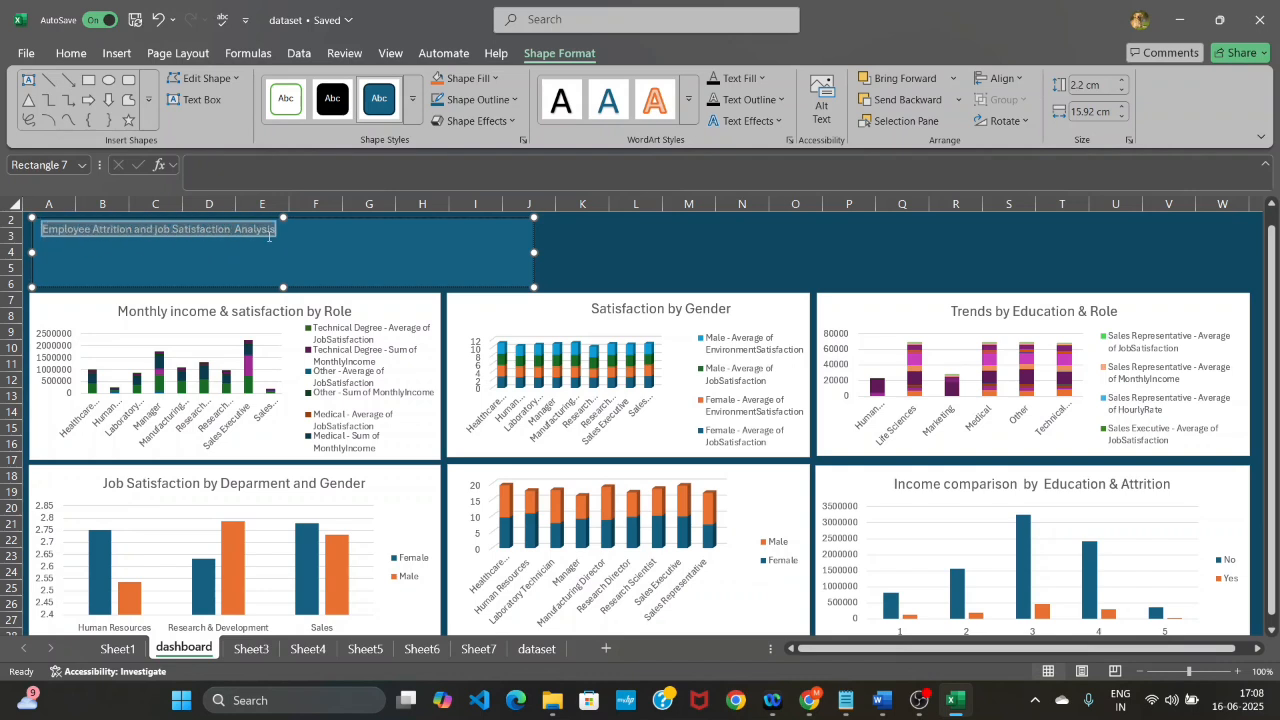
left_click(78, 56)
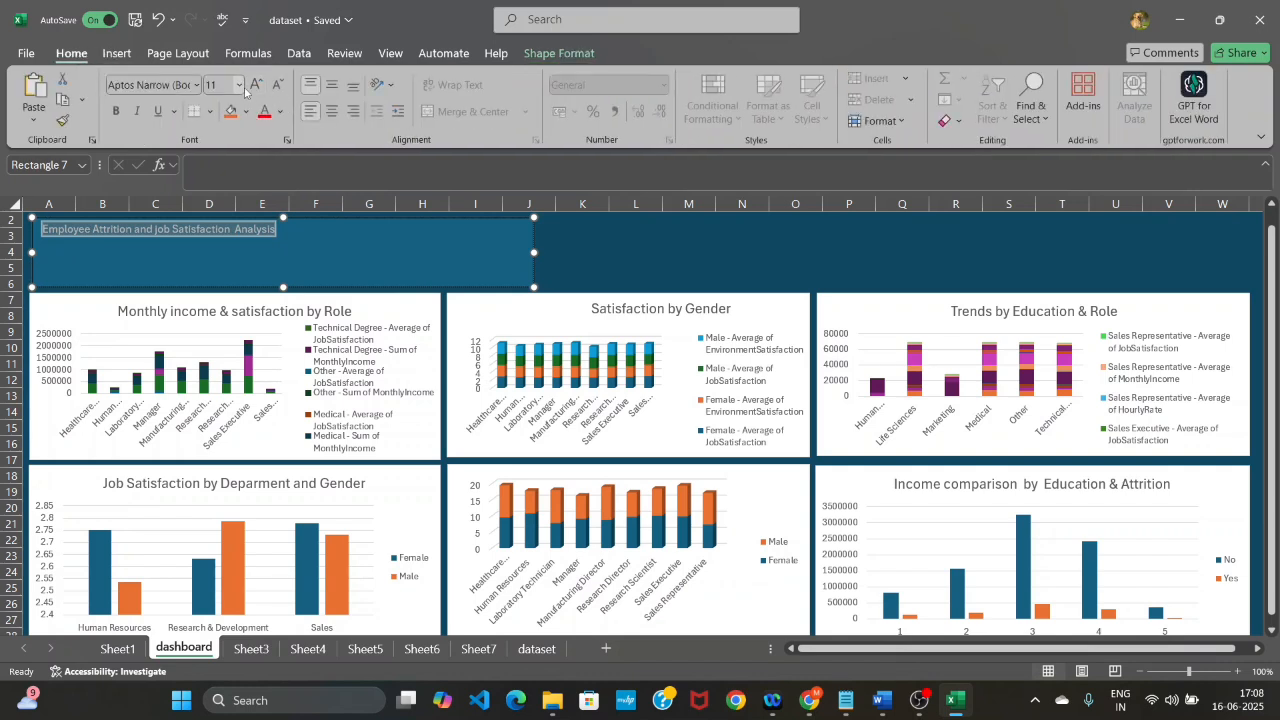
left_click(240, 86)
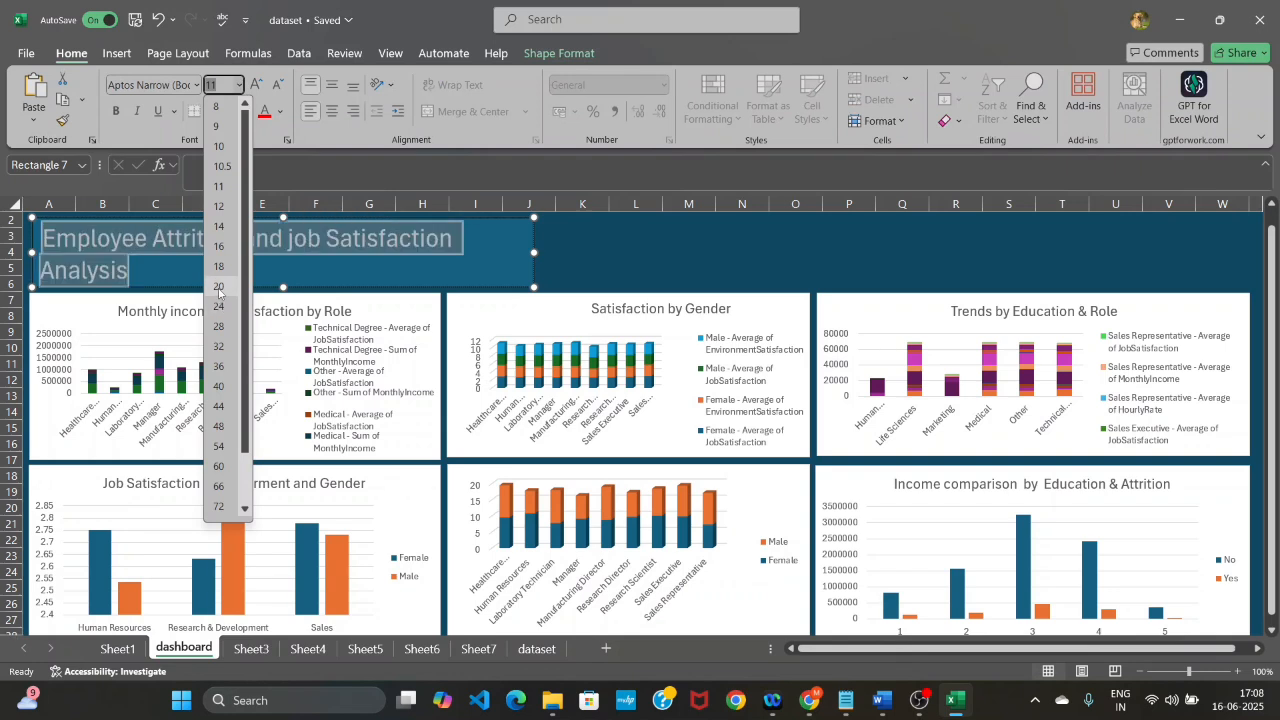
left_click(219, 287)
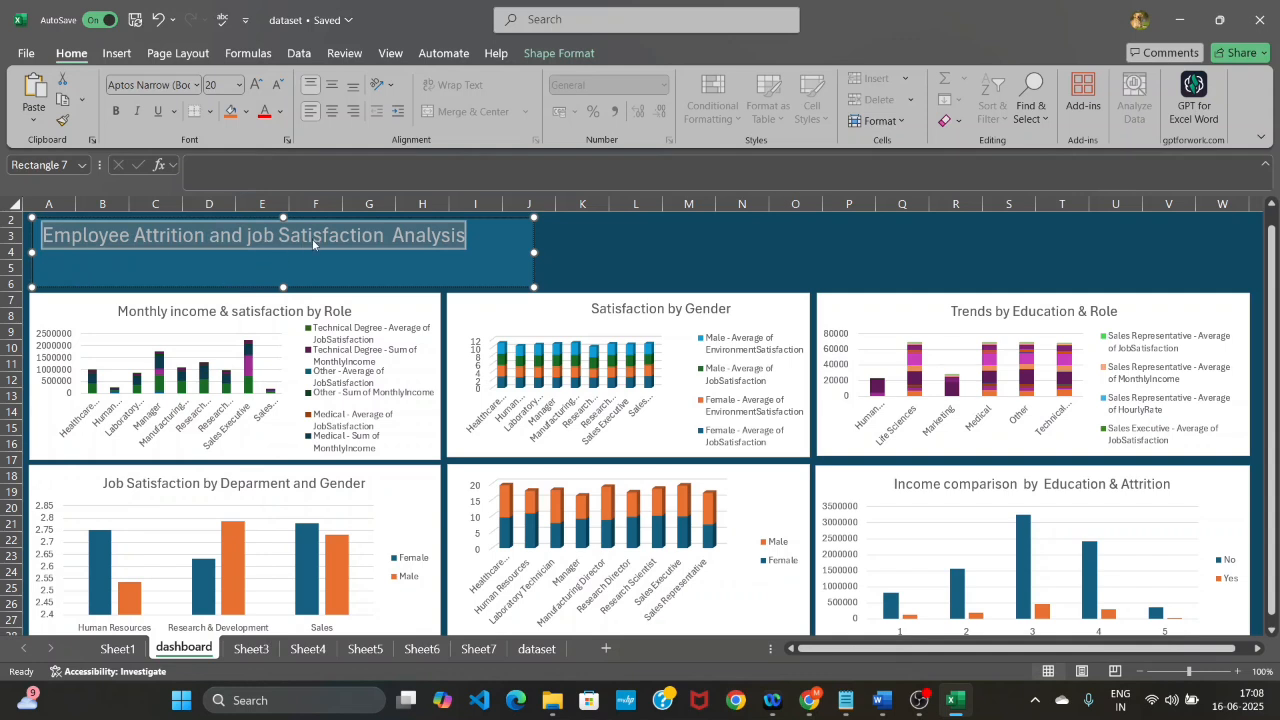
left_click(281, 112)
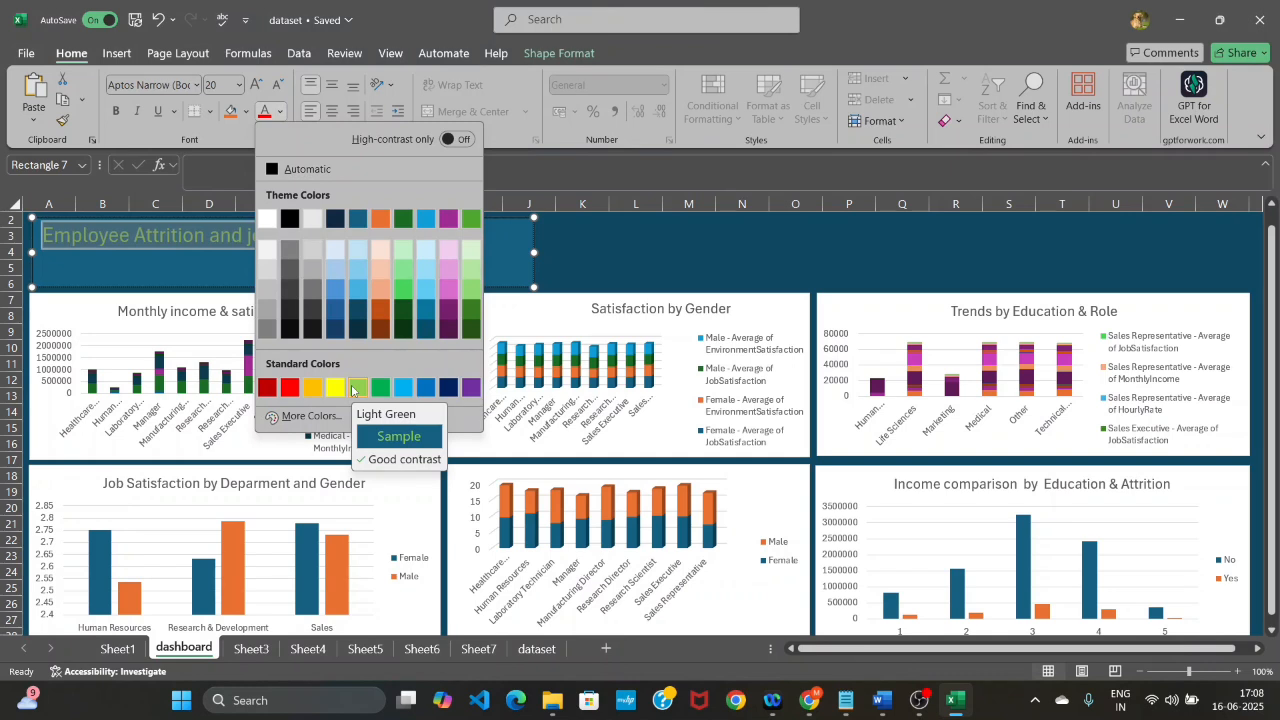
left_click(314, 388)
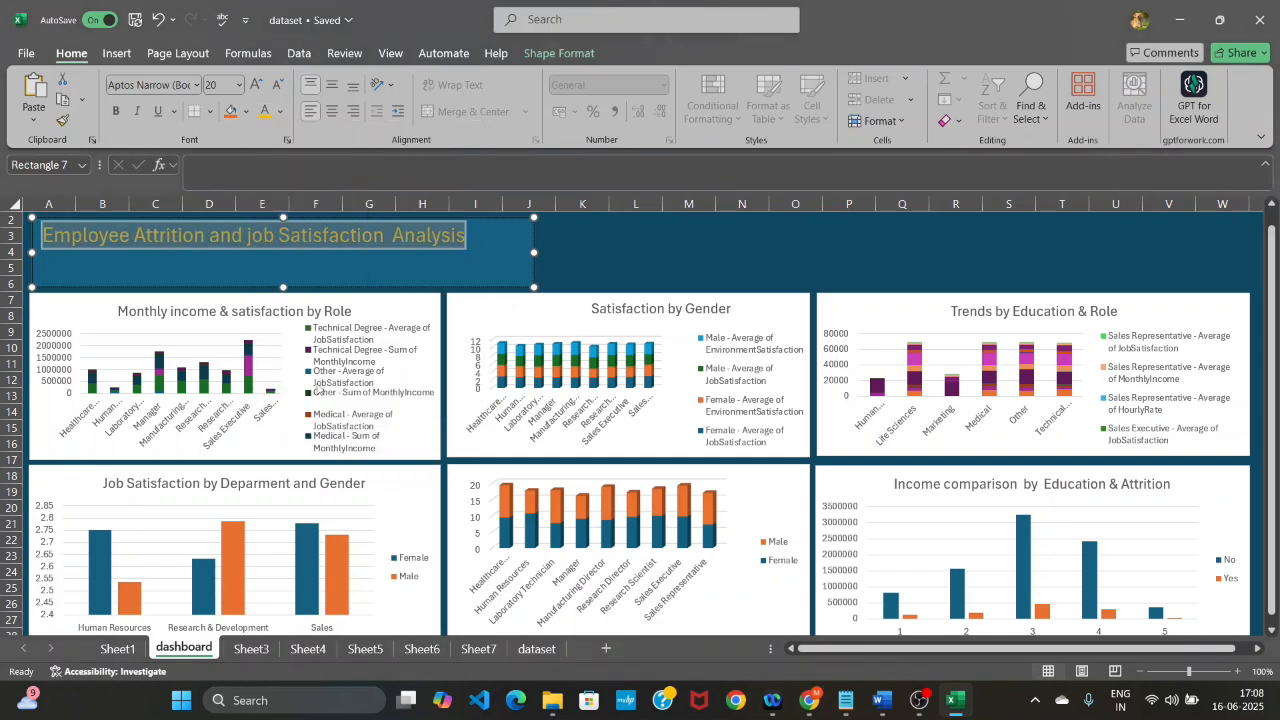
left_click(483, 247)
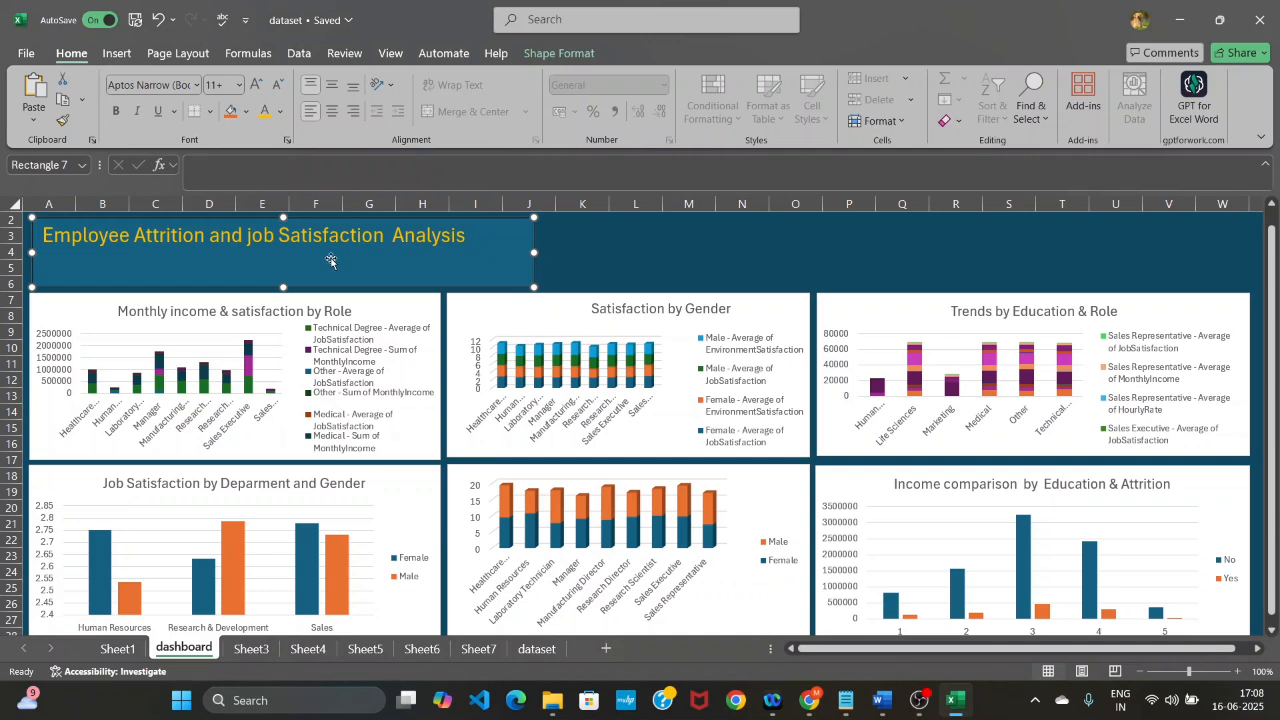
Center the dashboard title text horizontally and vertically within its rectangle
left_click(70, 235)
left_click_drag(43, 235, 415, 247)
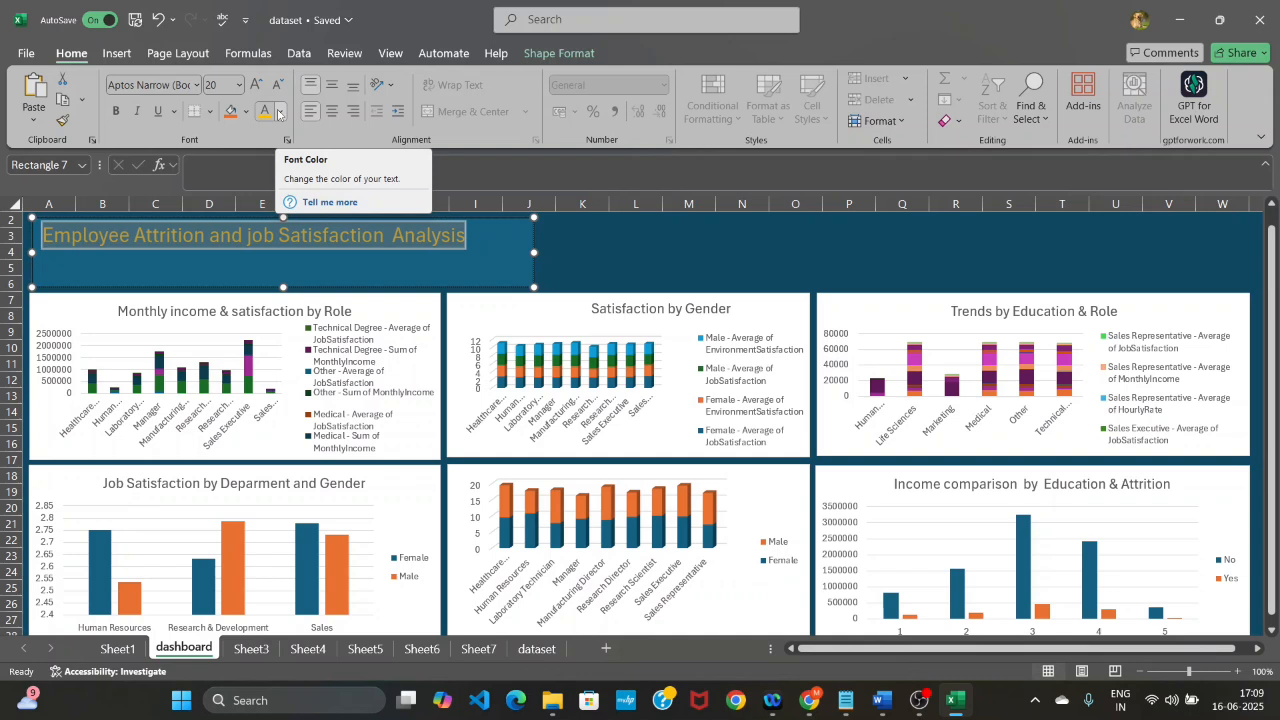
left_click(280, 112)
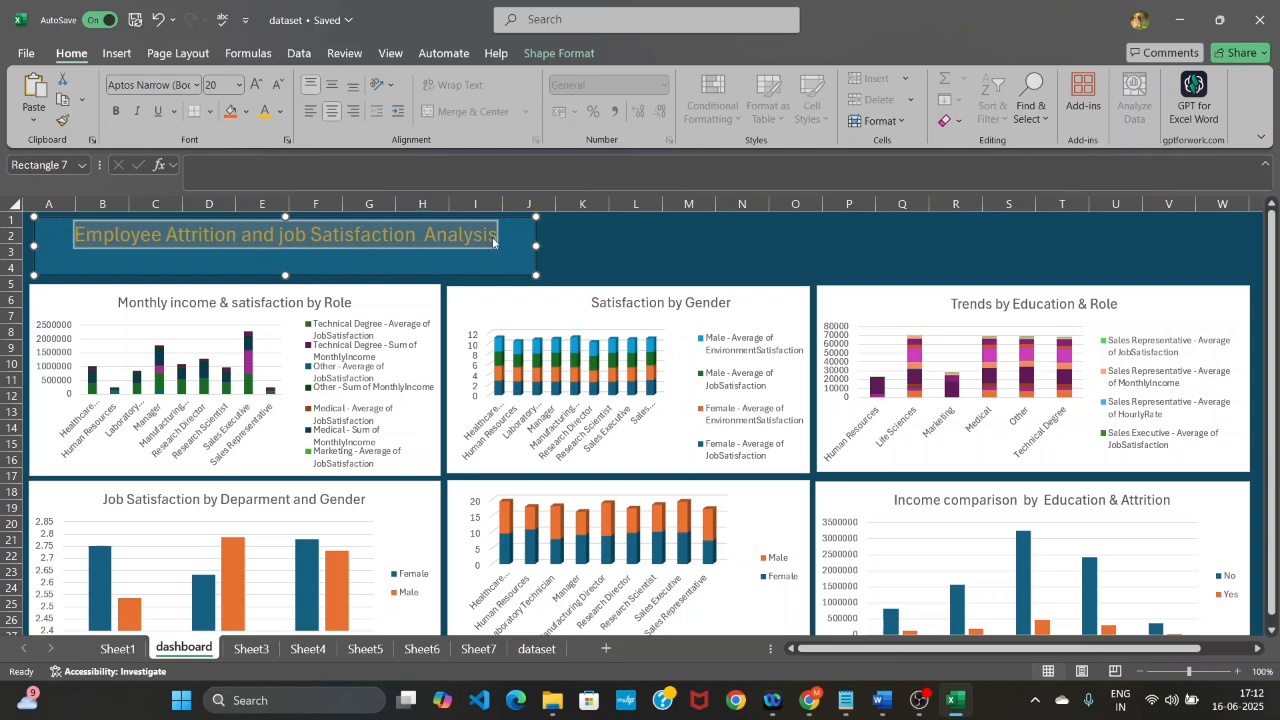
left_click(332, 86)
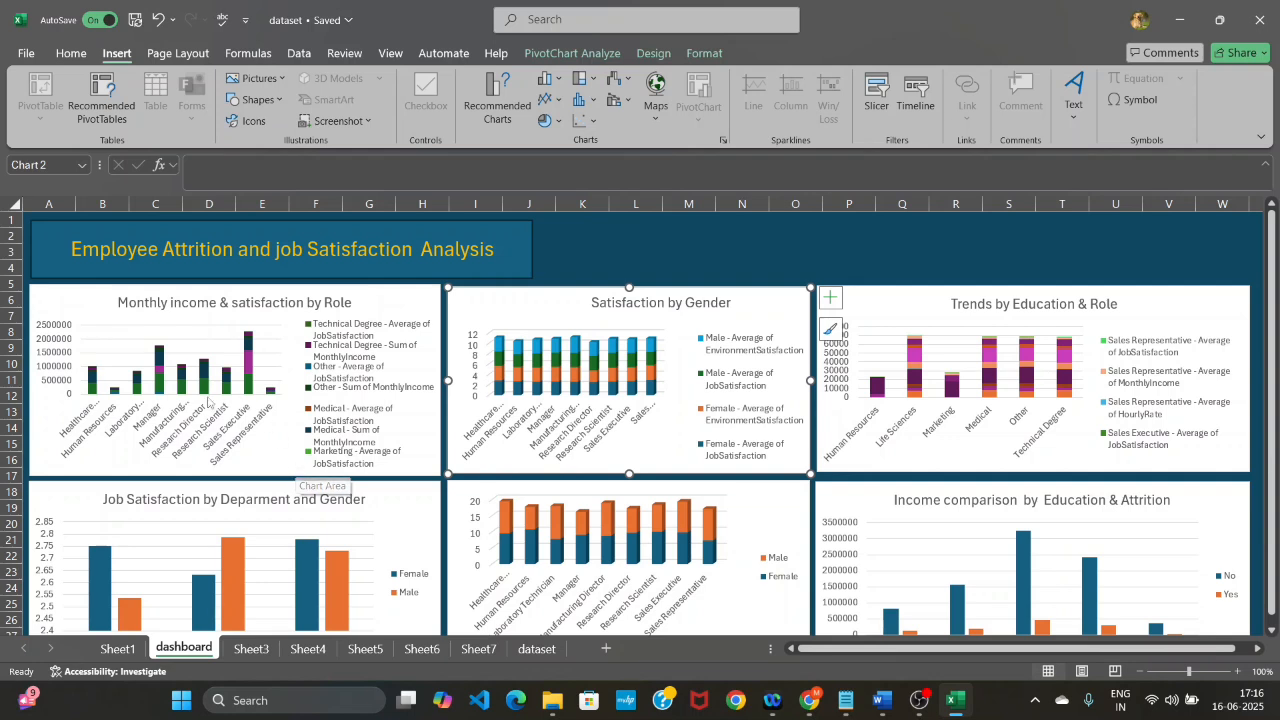
Insert slicers for Gender, Department and JobRole from the "Monthly income & satisfaction by Role" chart
left_click(264, 376)
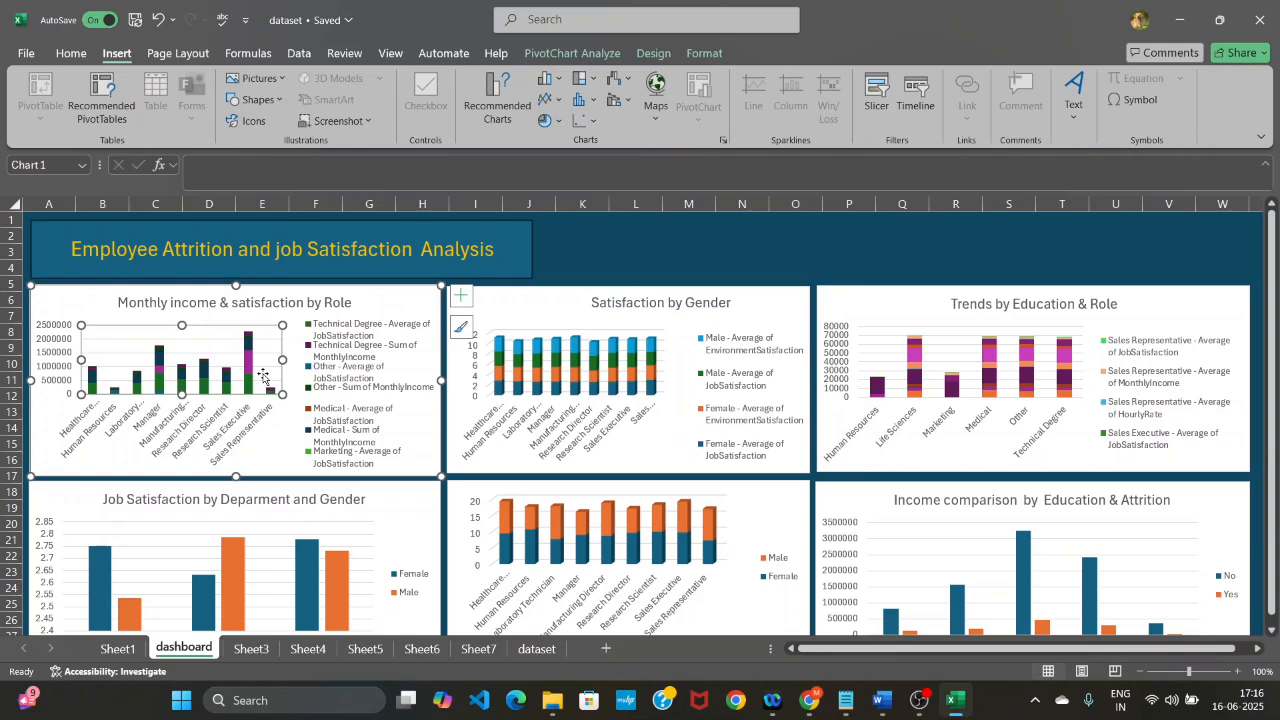
left_click(316, 392)
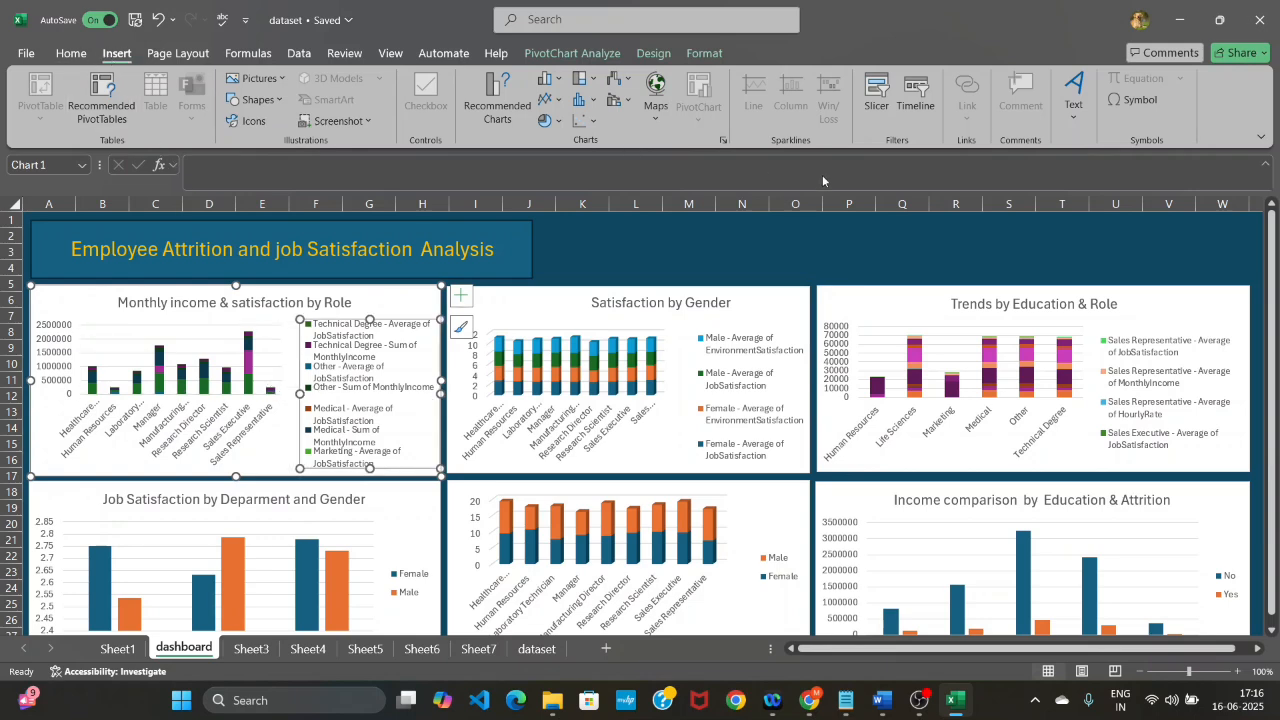
left_click(878, 106)
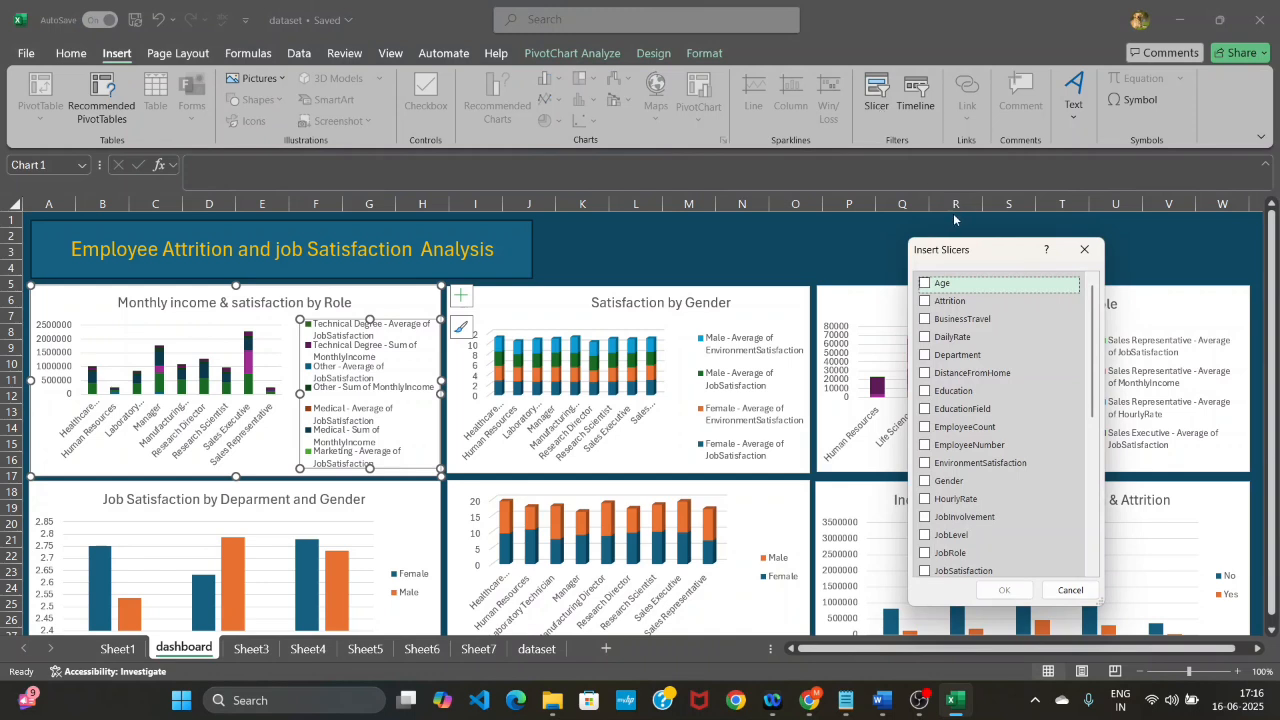
left_click(925, 482)
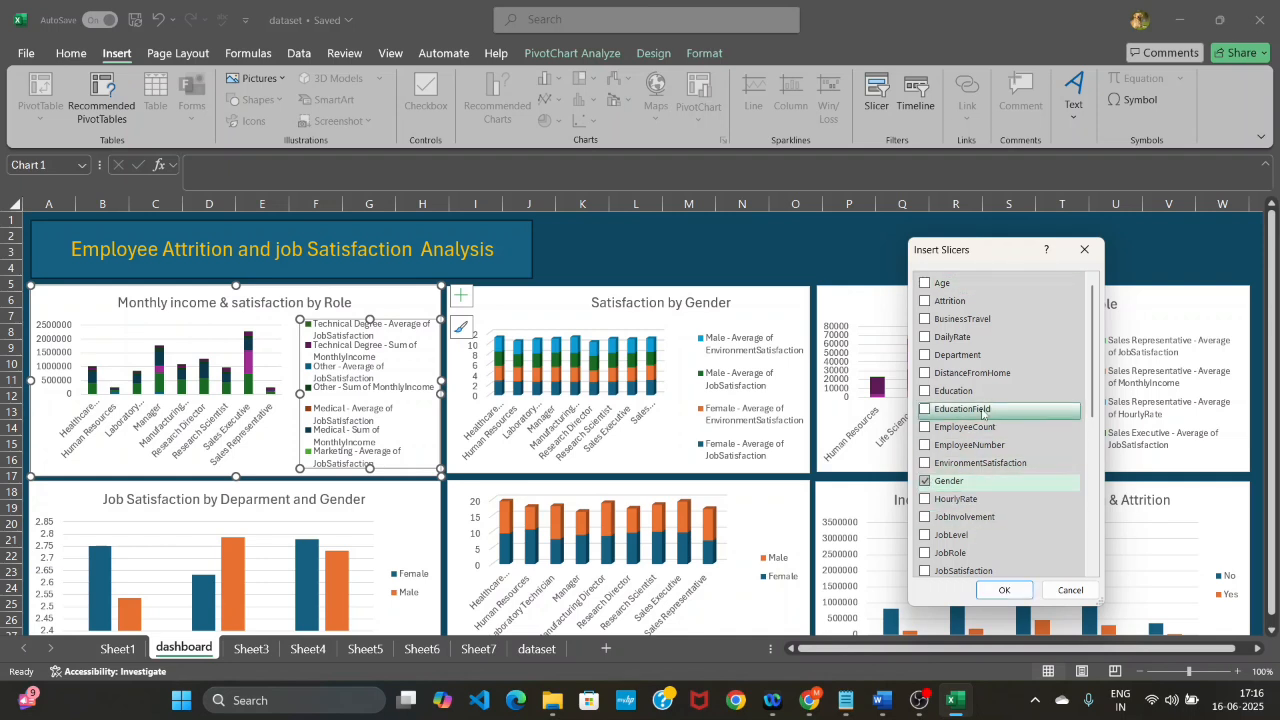
left_click(924, 358)
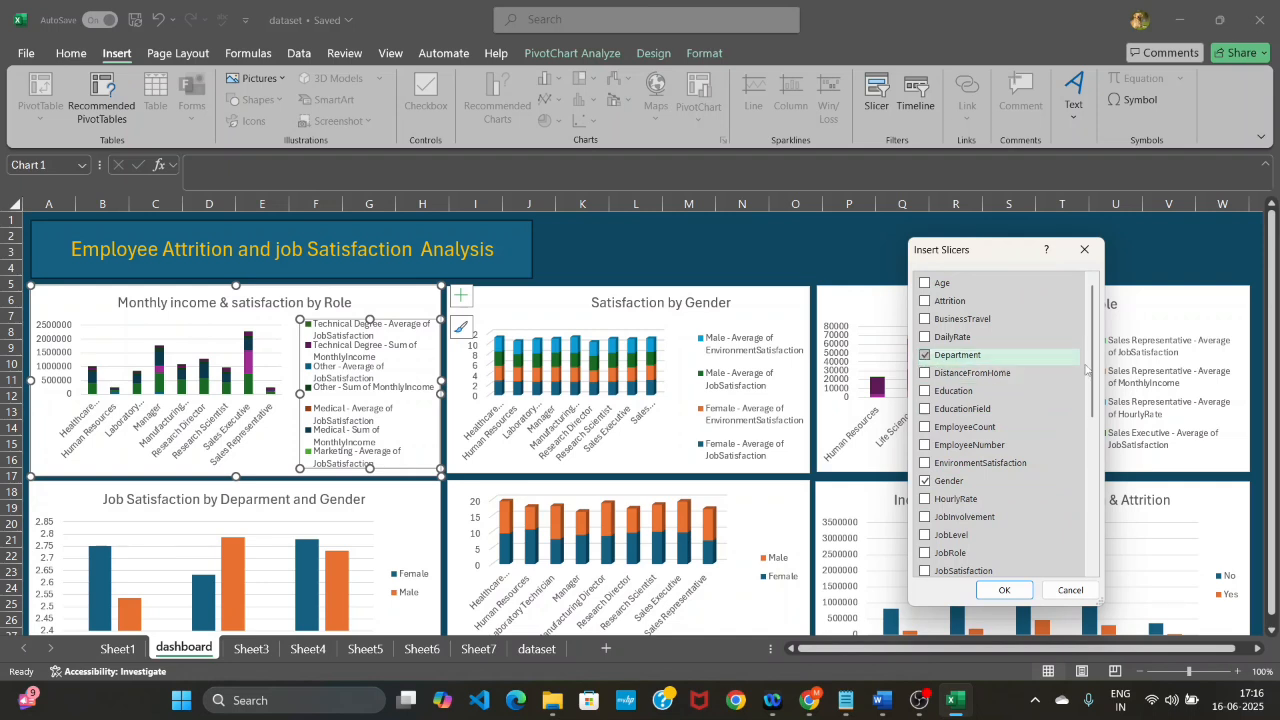
left_click_drag(1094, 366, 1094, 386)
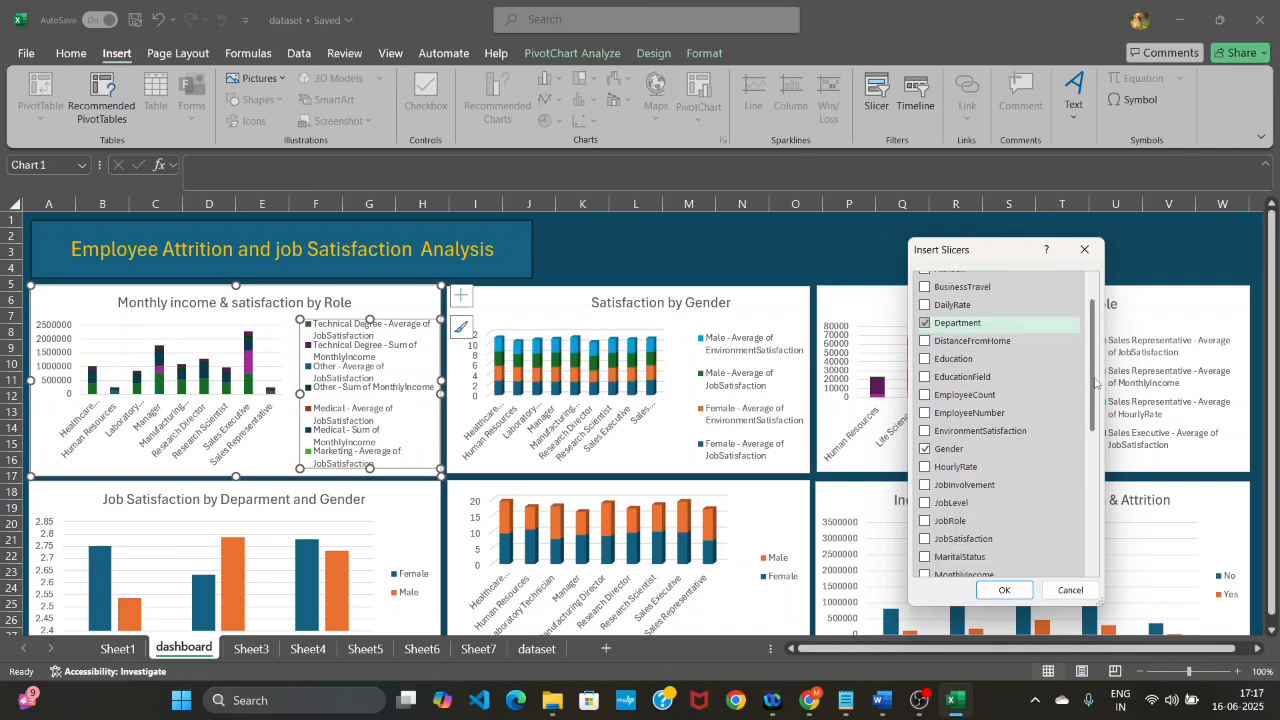
left_click(965, 522)
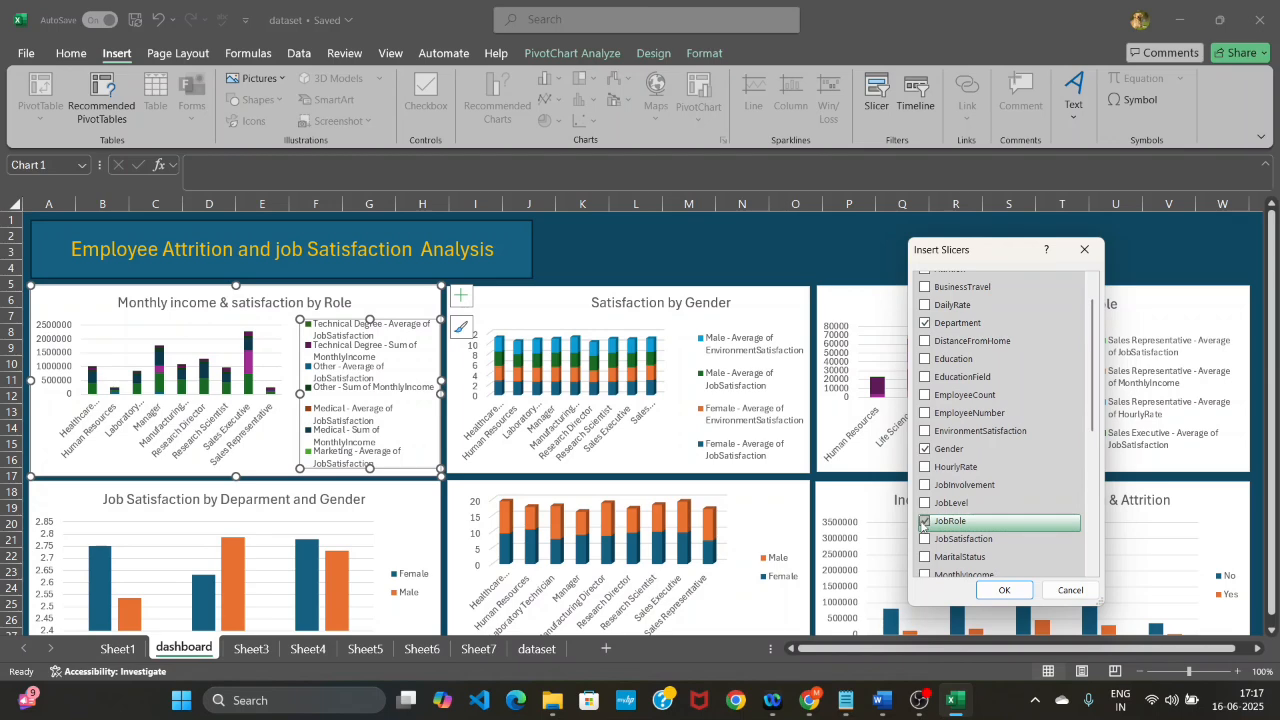
left_click(1005, 590)
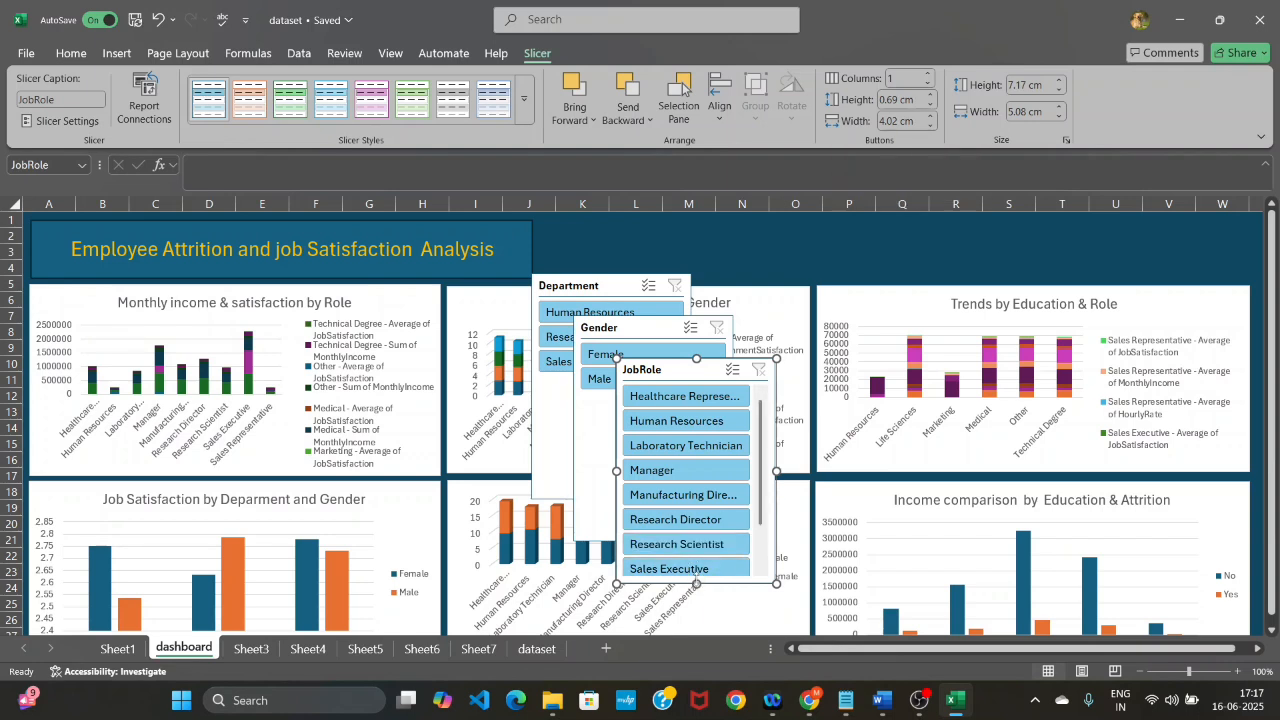
Resize the JobRole slicer to about 1.99 cm high and 5.65 cm wide and place it directly beside the title rectangle
left_click_drag(696, 582, 690, 414)
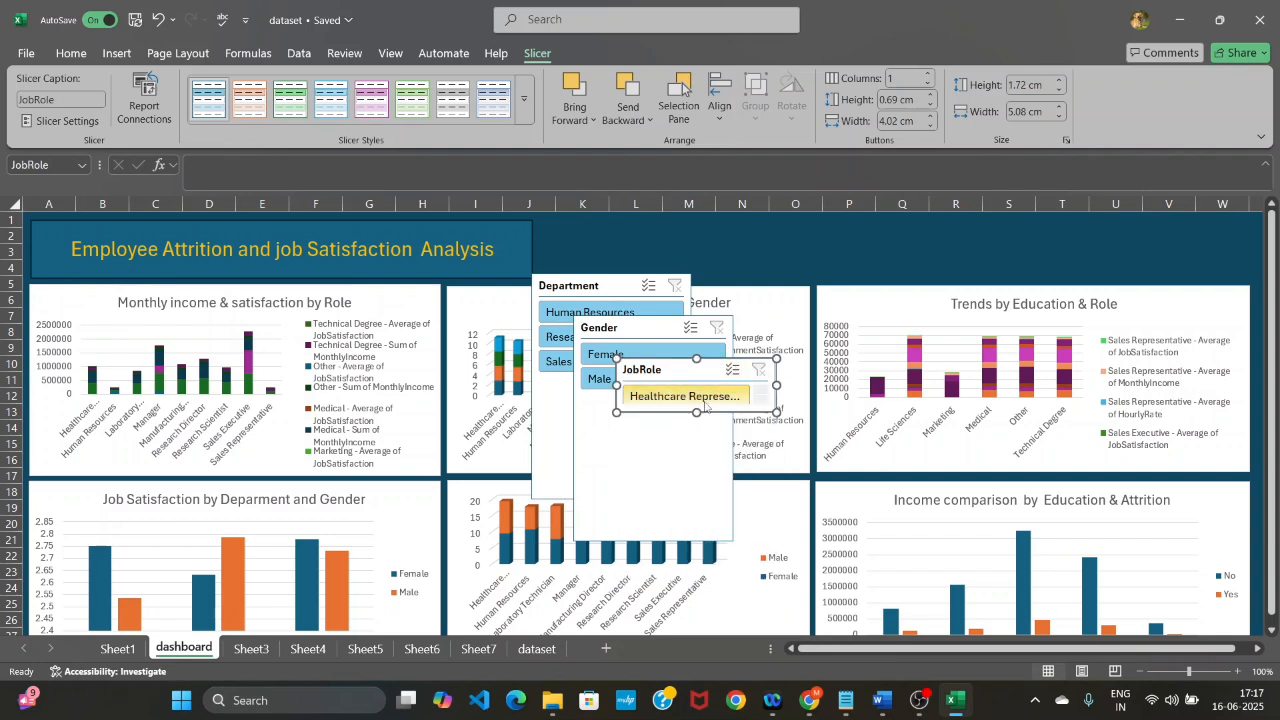
left_click_drag(696, 412, 698, 420)
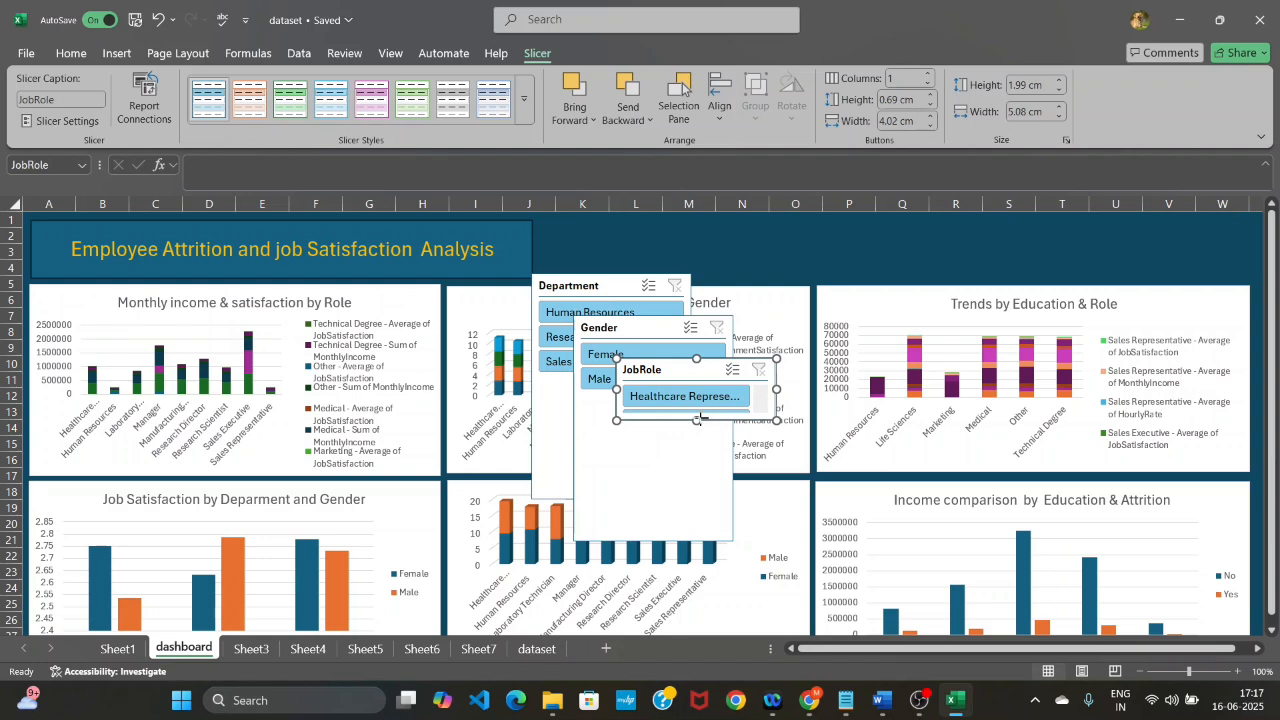
left_click_drag(777, 389, 794, 390)
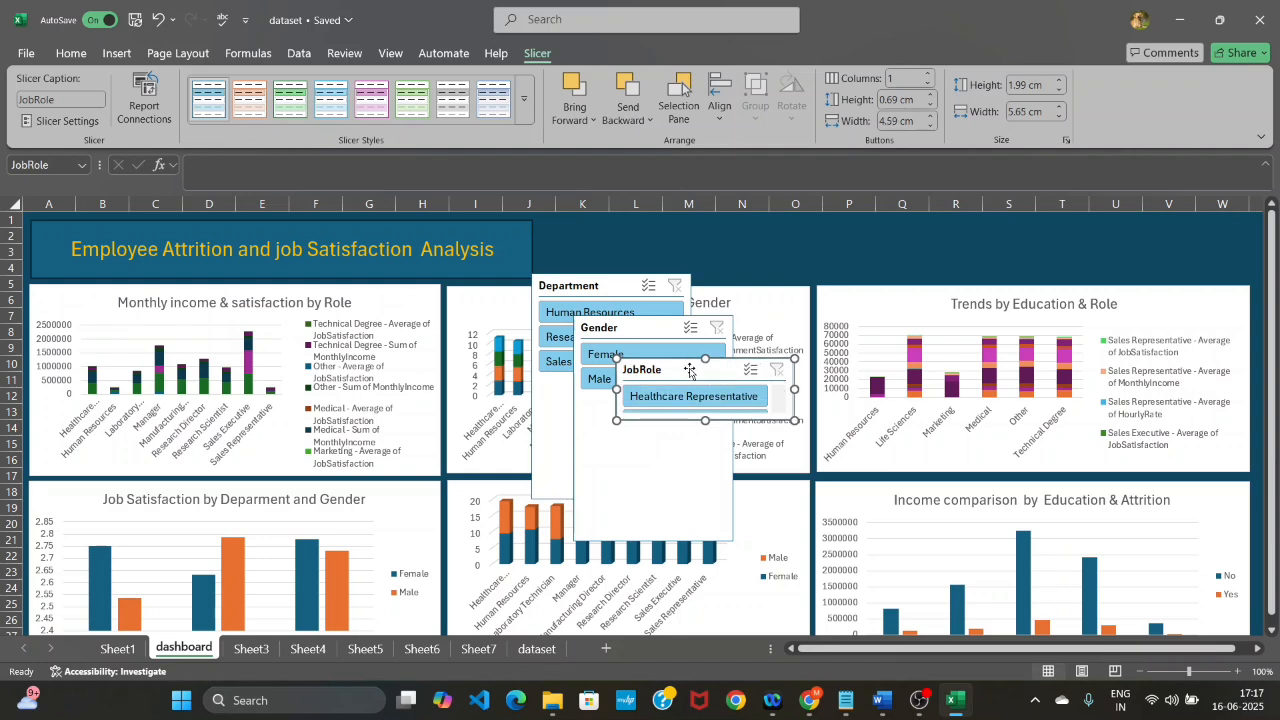
left_click_drag(689, 371, 609, 228)
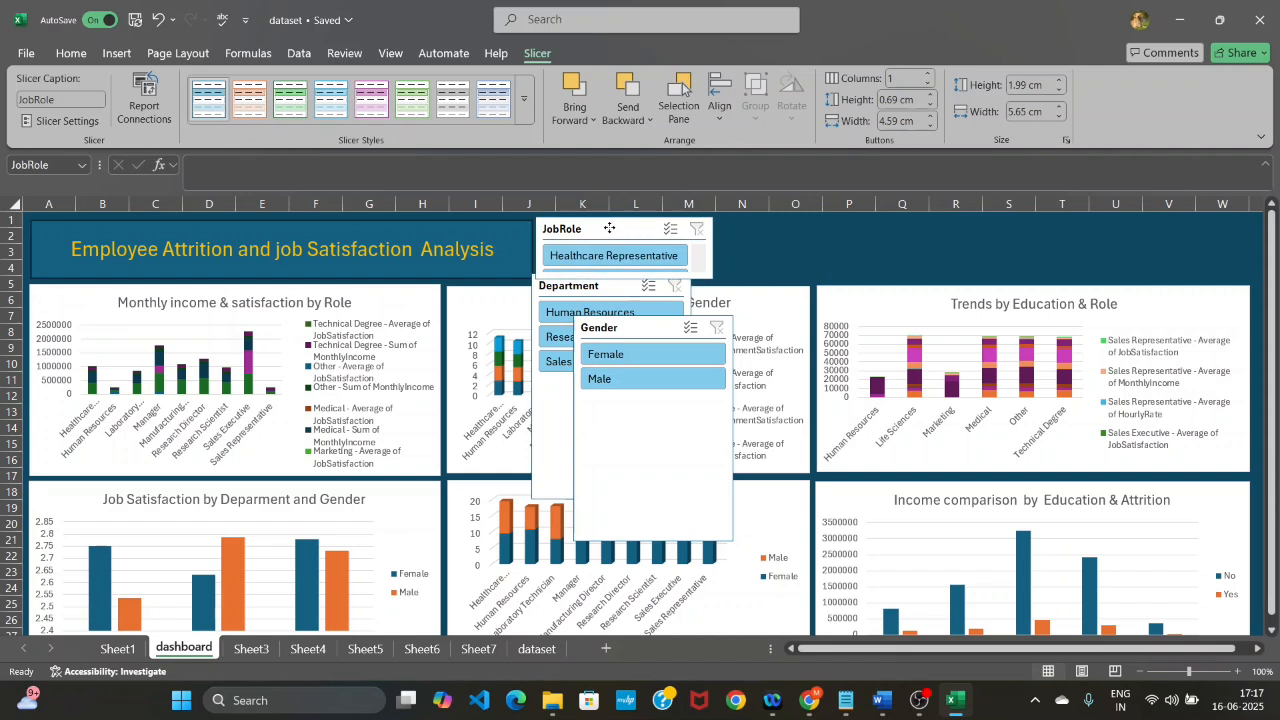
Shrink the Gender slicer to about 2.39 cm high and place it beside the JobRole slicer above the charts
left_click(647, 320)
left_click_drag(647, 320, 708, 350)
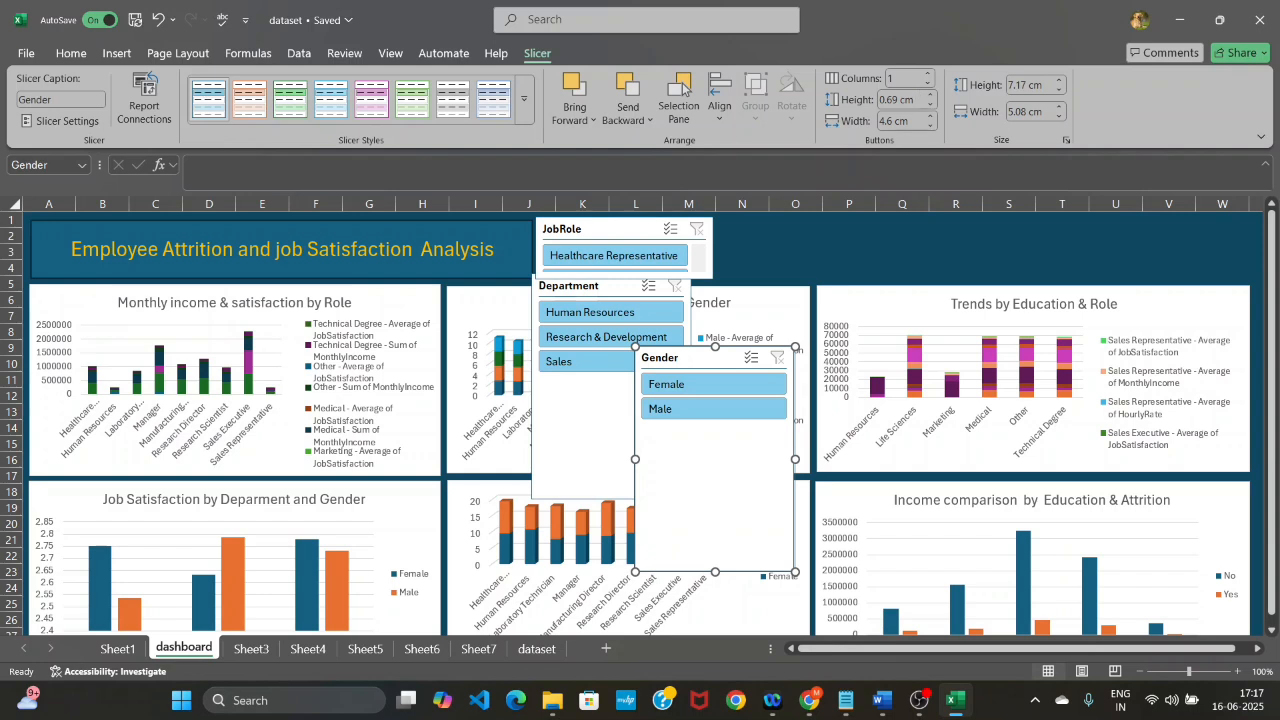
left_click(904, 79)
left_click_drag(715, 571, 715, 421)
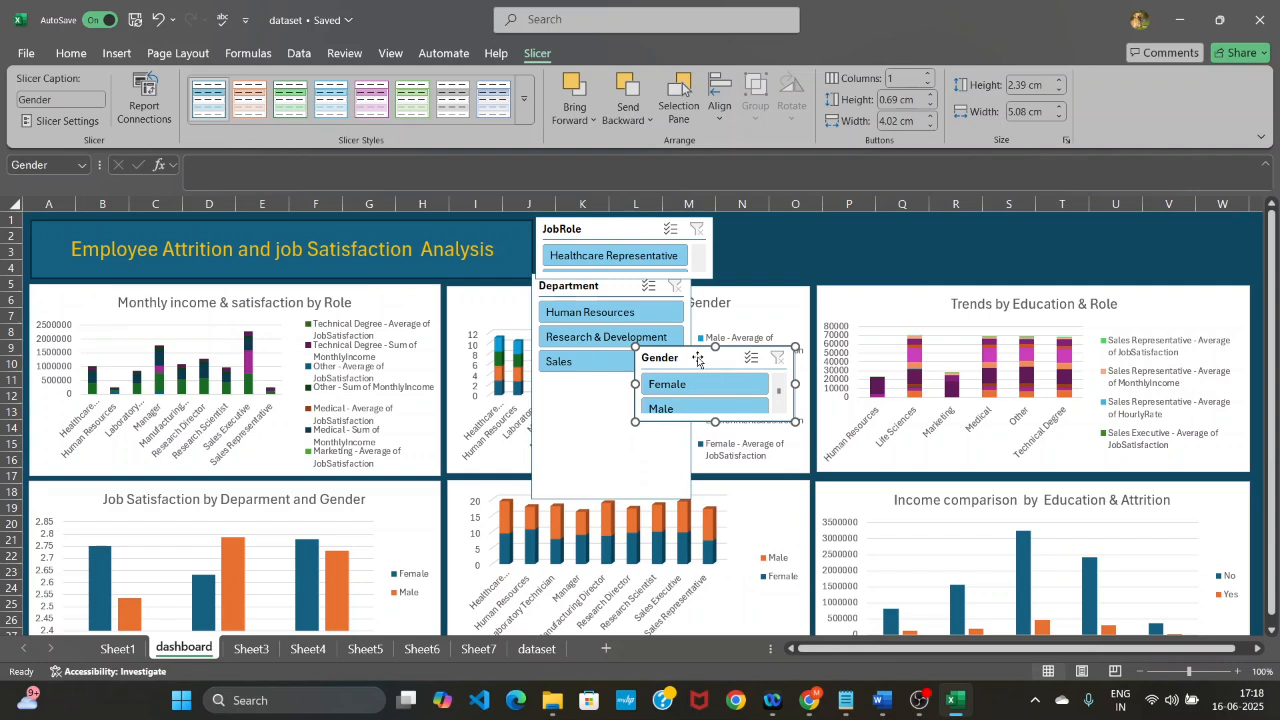
left_click_drag(696, 355, 775, 224)
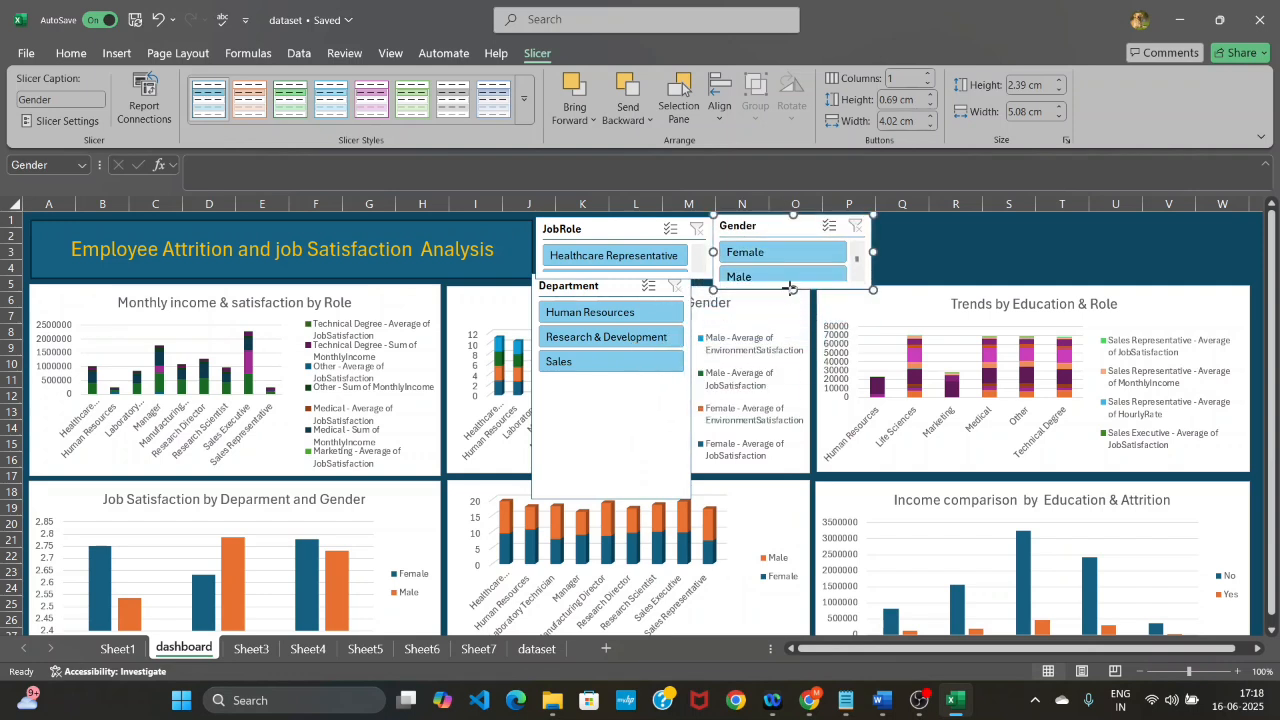
Reduce the Gender slicer's height to about 2.03 cm, arrange its buttons in 2 columns and align it beside the JobRole slicer
left_click_drag(790, 288, 791, 277)
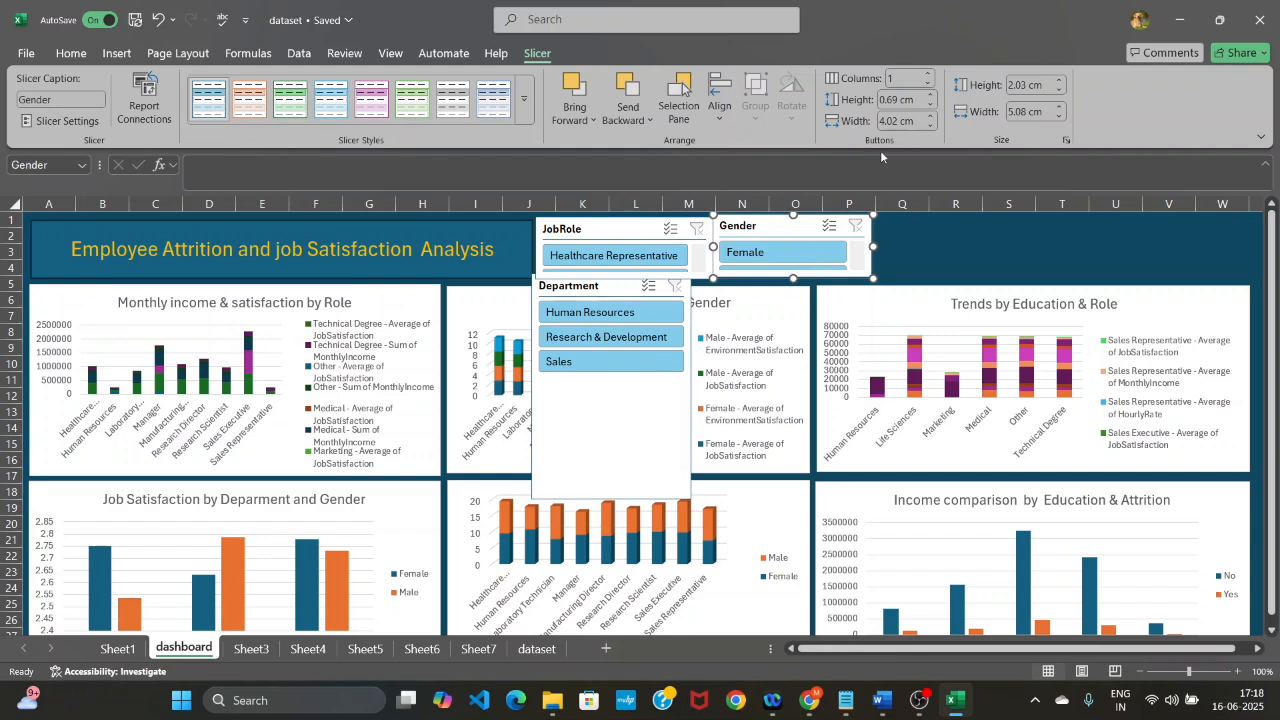
left_click(901, 84)
left_click(953, 266)
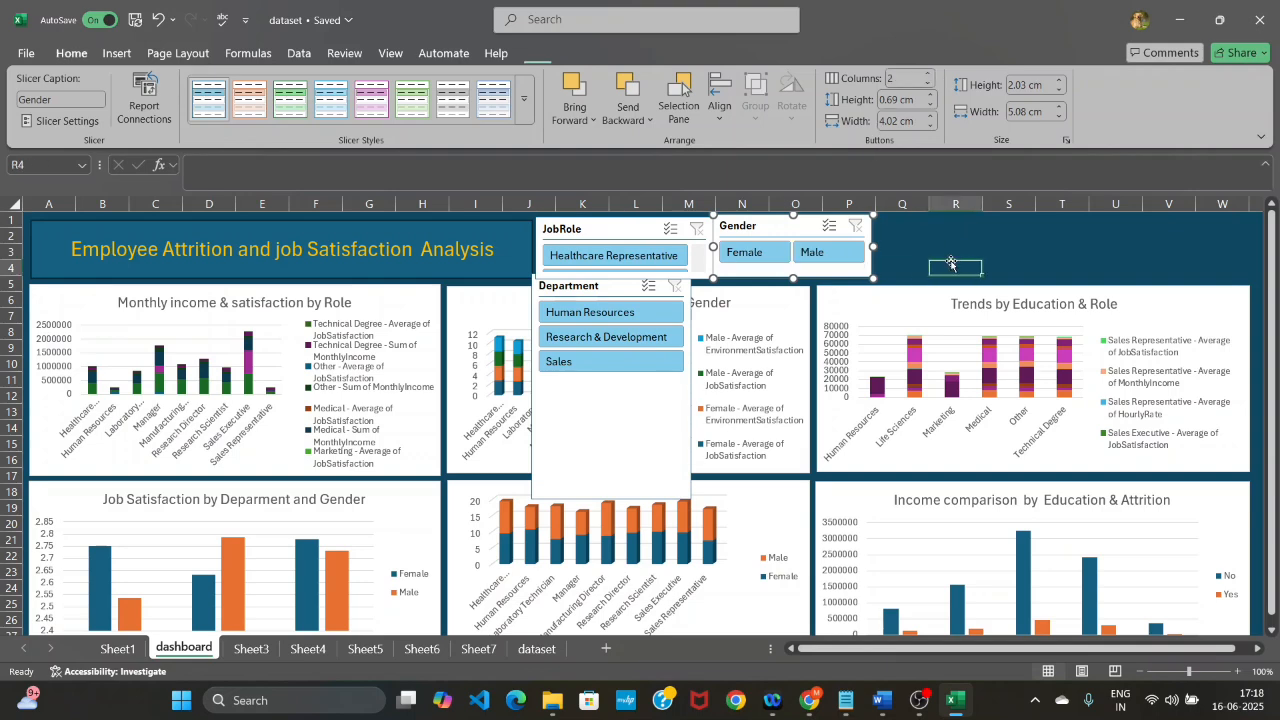
left_click_drag(776, 225, 781, 231)
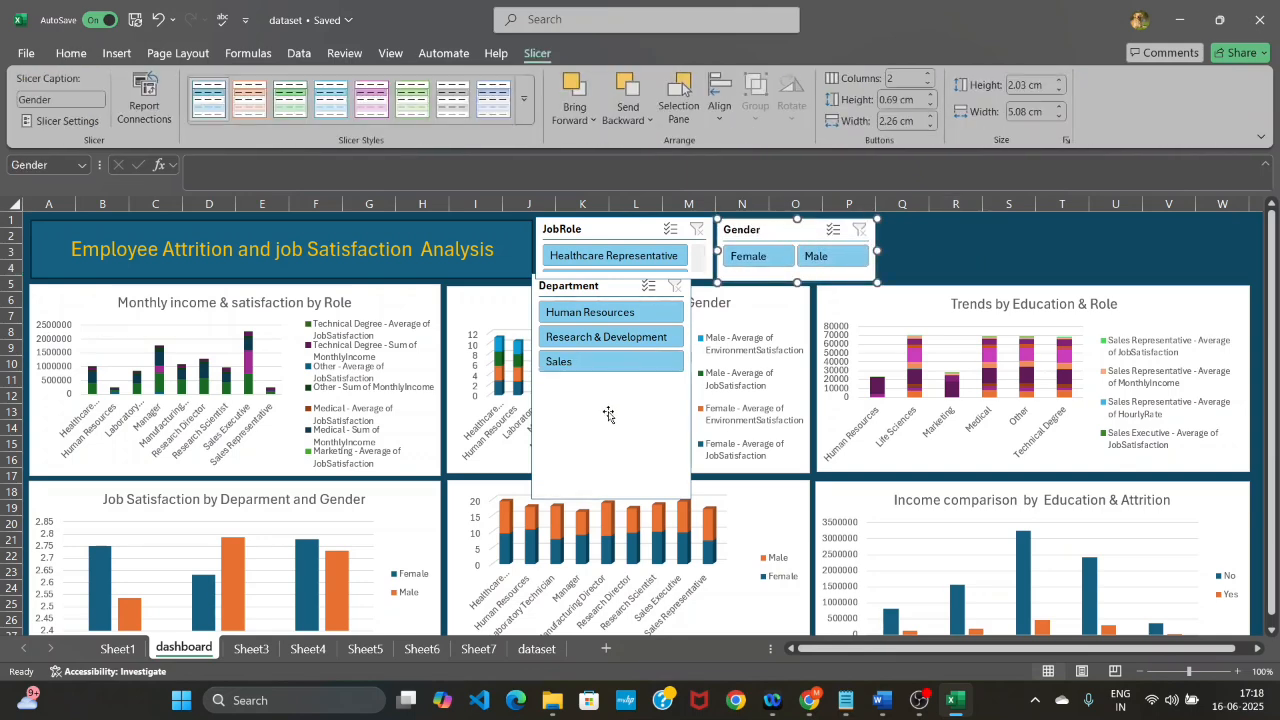
Resize the Department slicer to about 1.82 cm high and 10.9 cm wide beside the Gender slicer, with its buttons in 2 columns
left_click(610, 472)
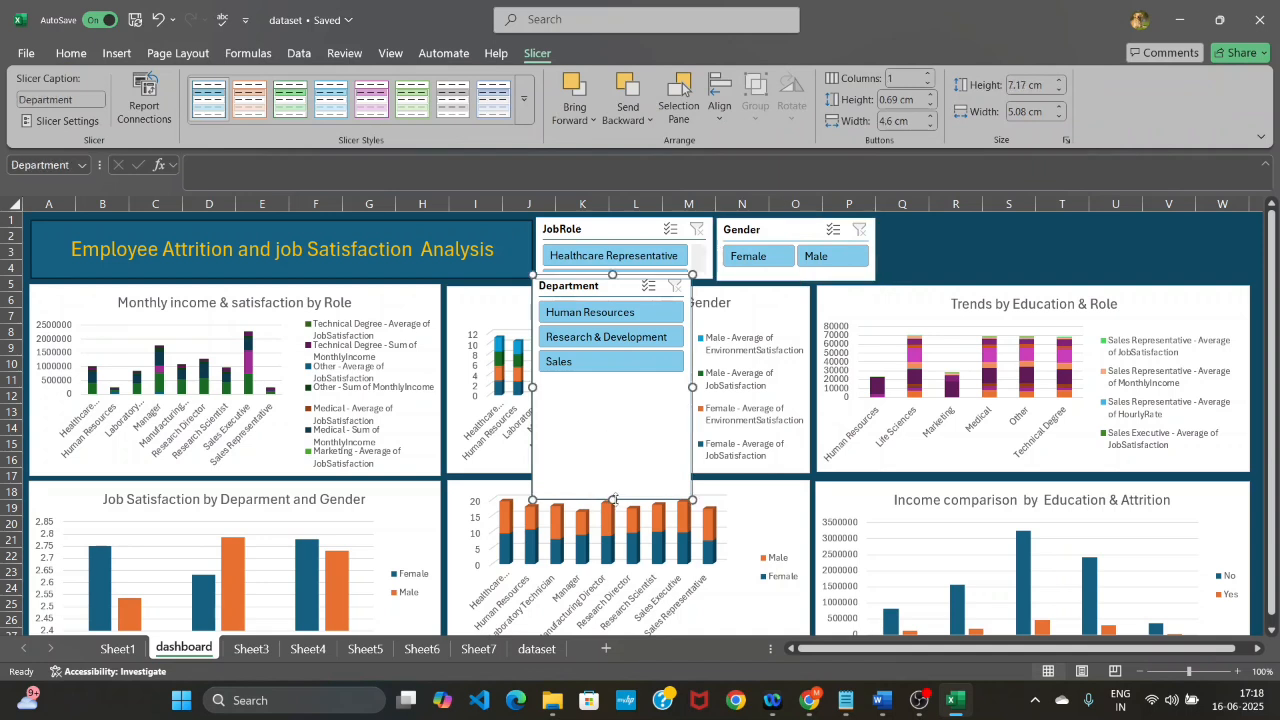
left_click_drag(614, 499, 1249, 245)
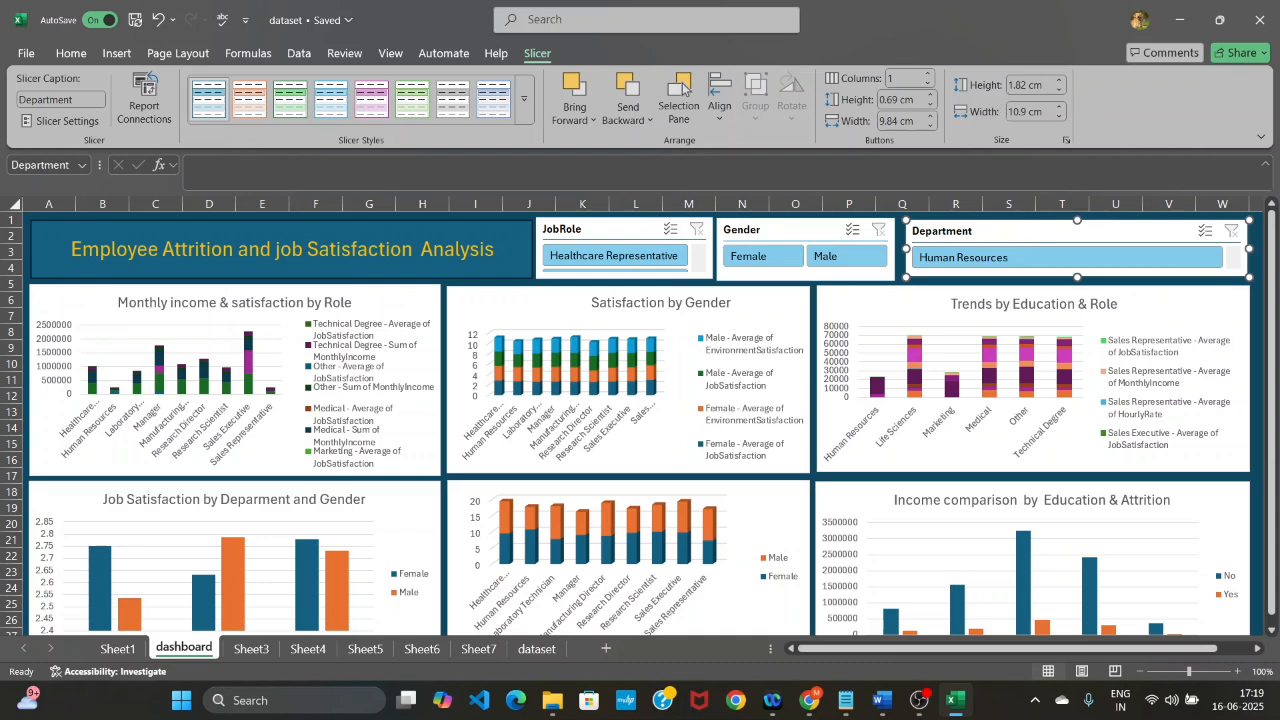
left_click(905, 78)
left_click(1133, 331)
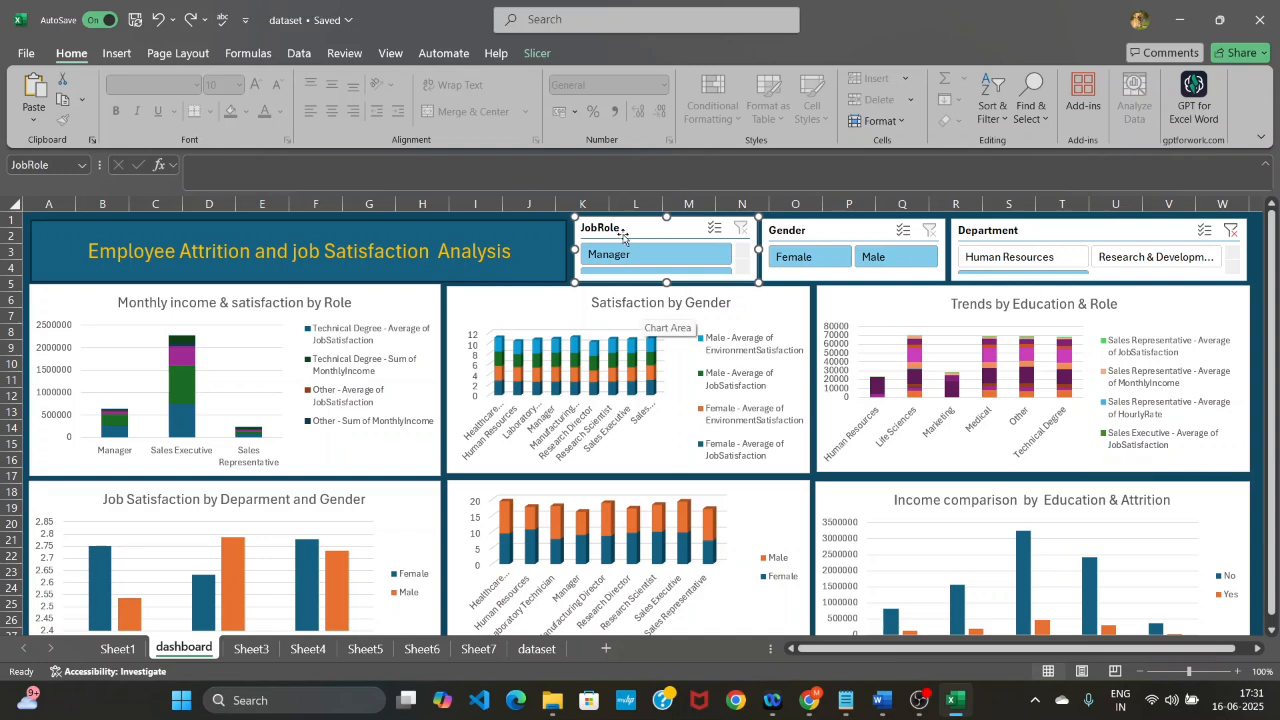
Connect the JobRole slicer to PivotTable2 through PivotTable6 as well, so it filters all six PivotTables
right_click(617, 234)
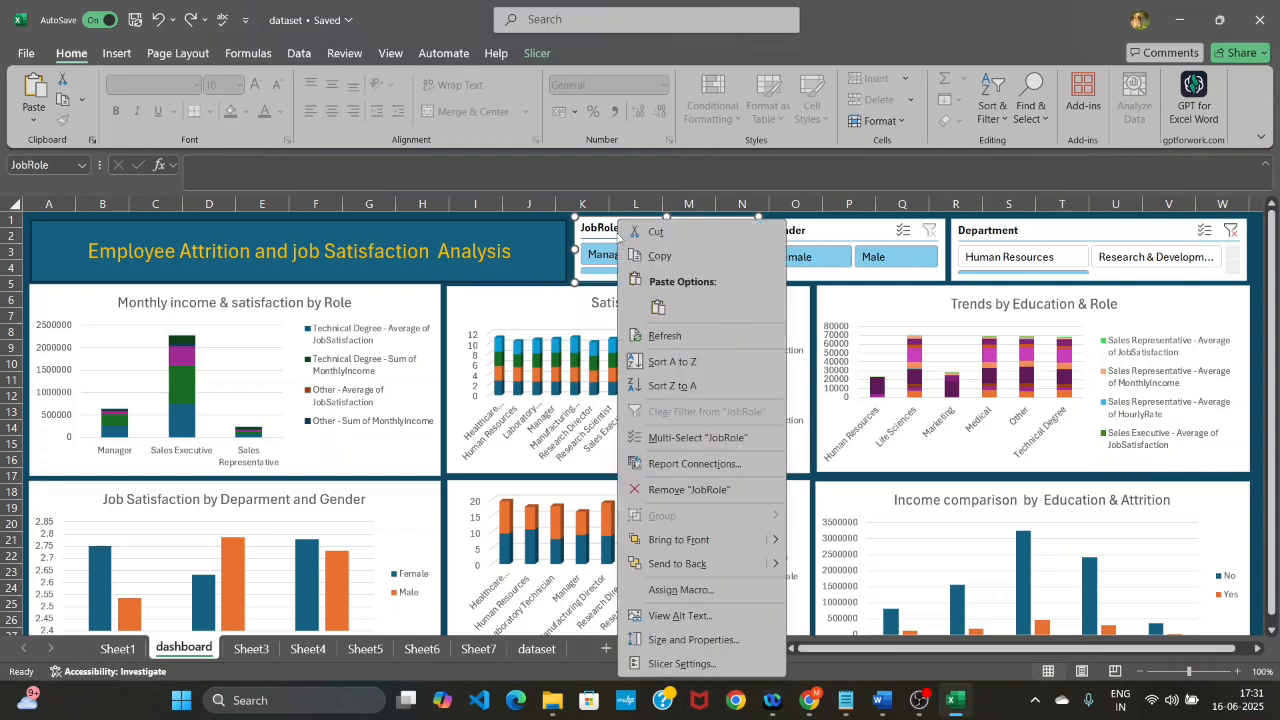
left_click(660, 464)
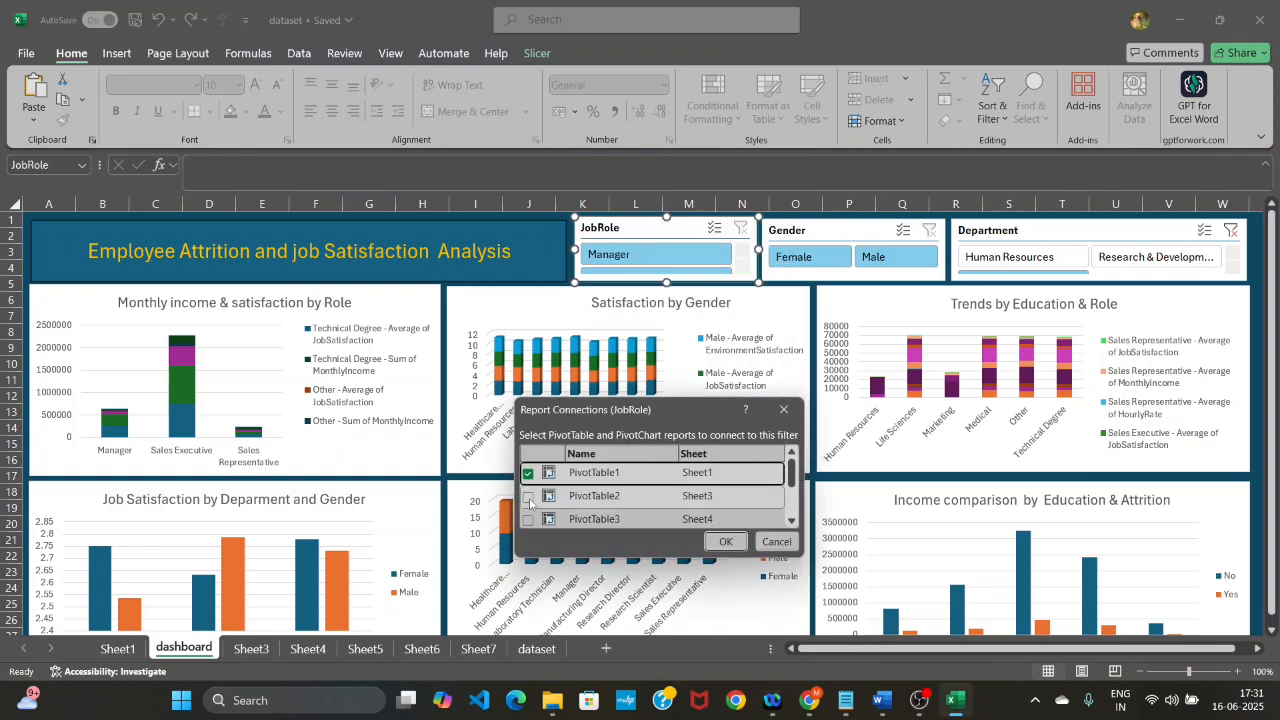
left_click(528, 497)
left_click(528, 520)
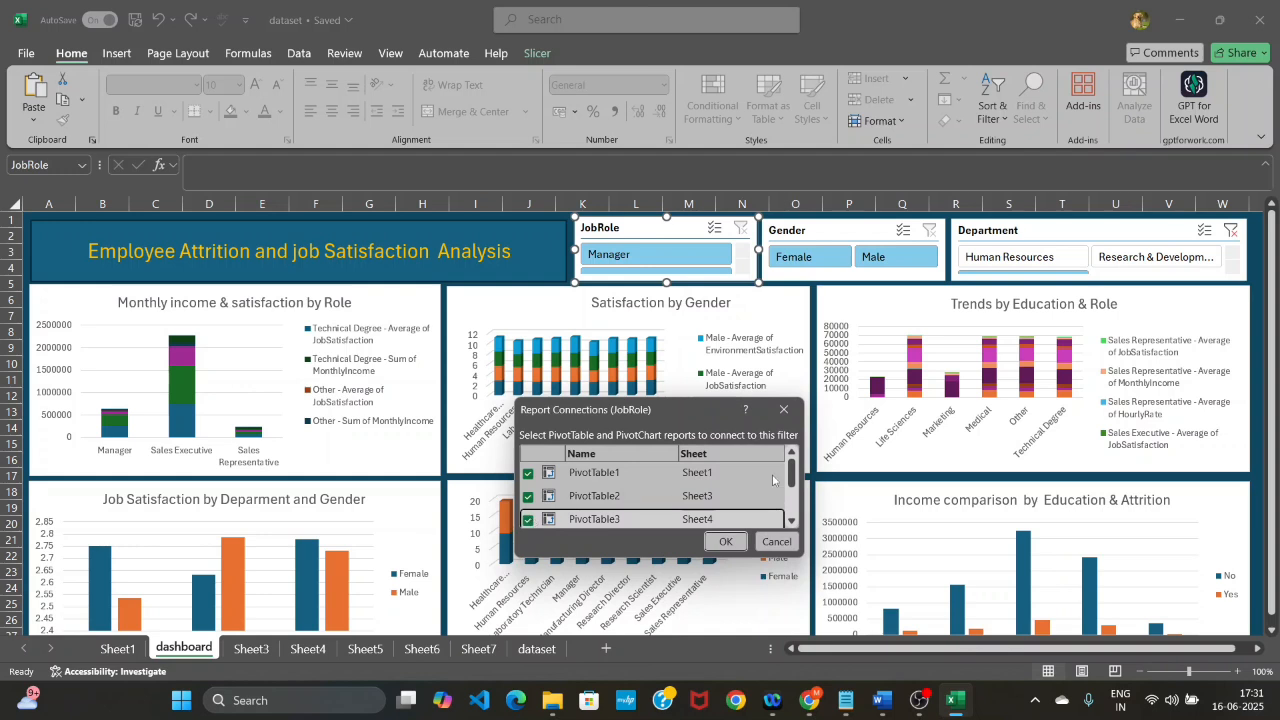
left_click_drag(792, 474, 792, 491)
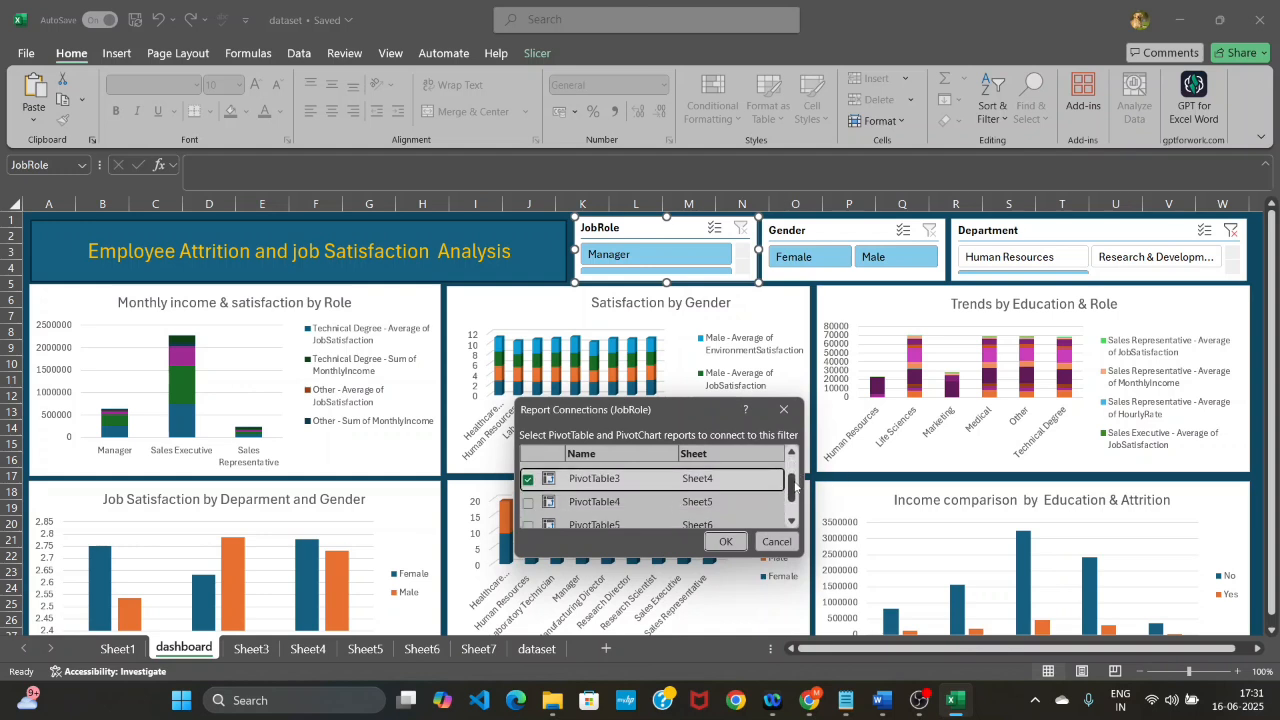
left_click(528, 496)
left_click(528, 519)
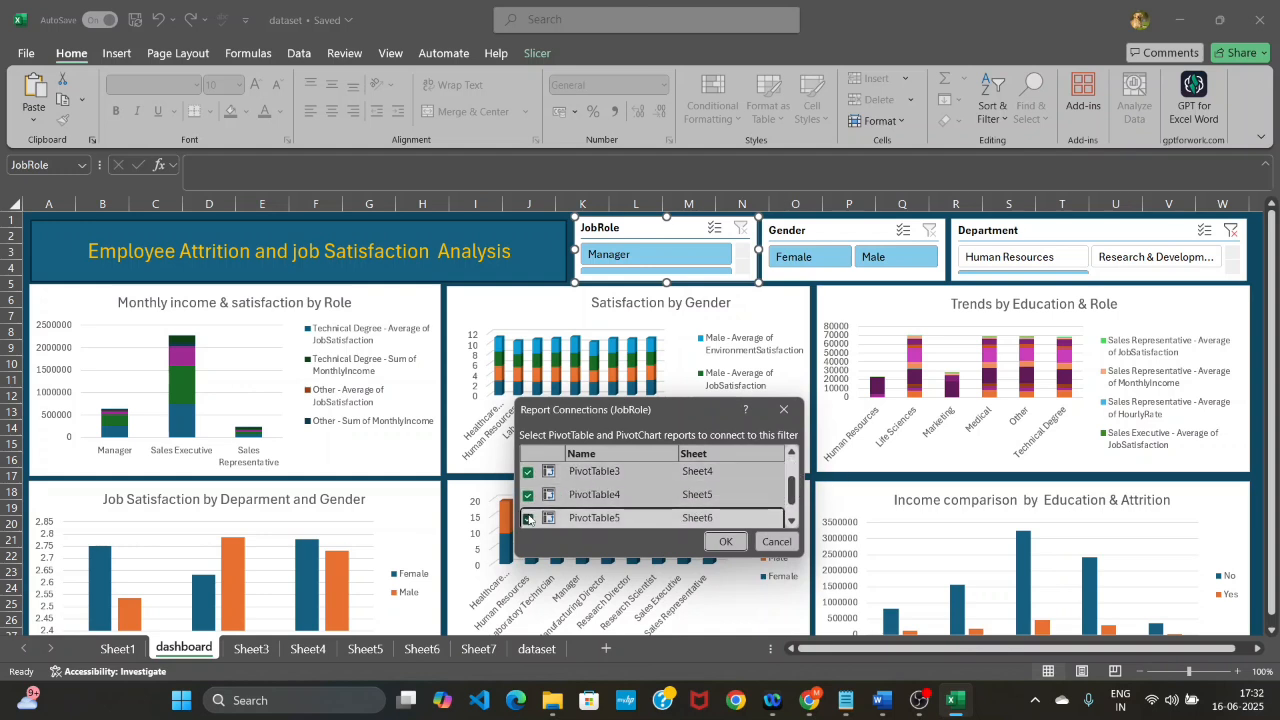
left_click_drag(792, 488, 793, 499)
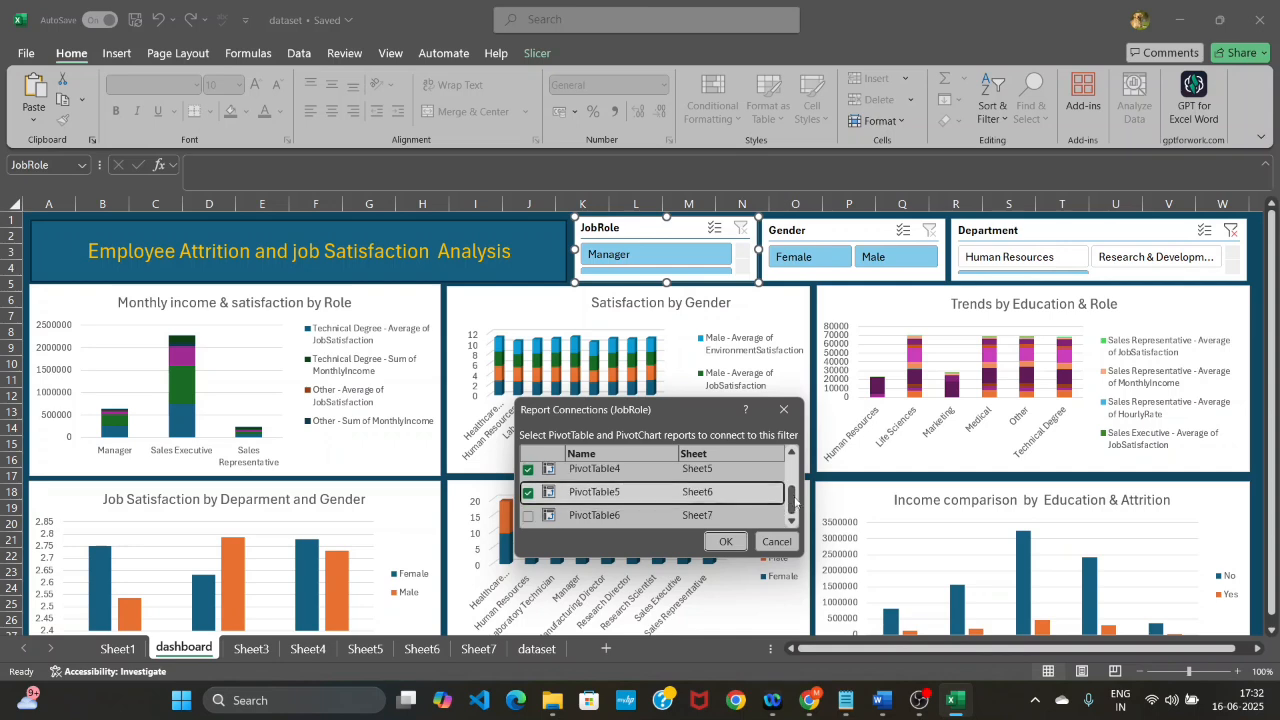
left_click(528, 515)
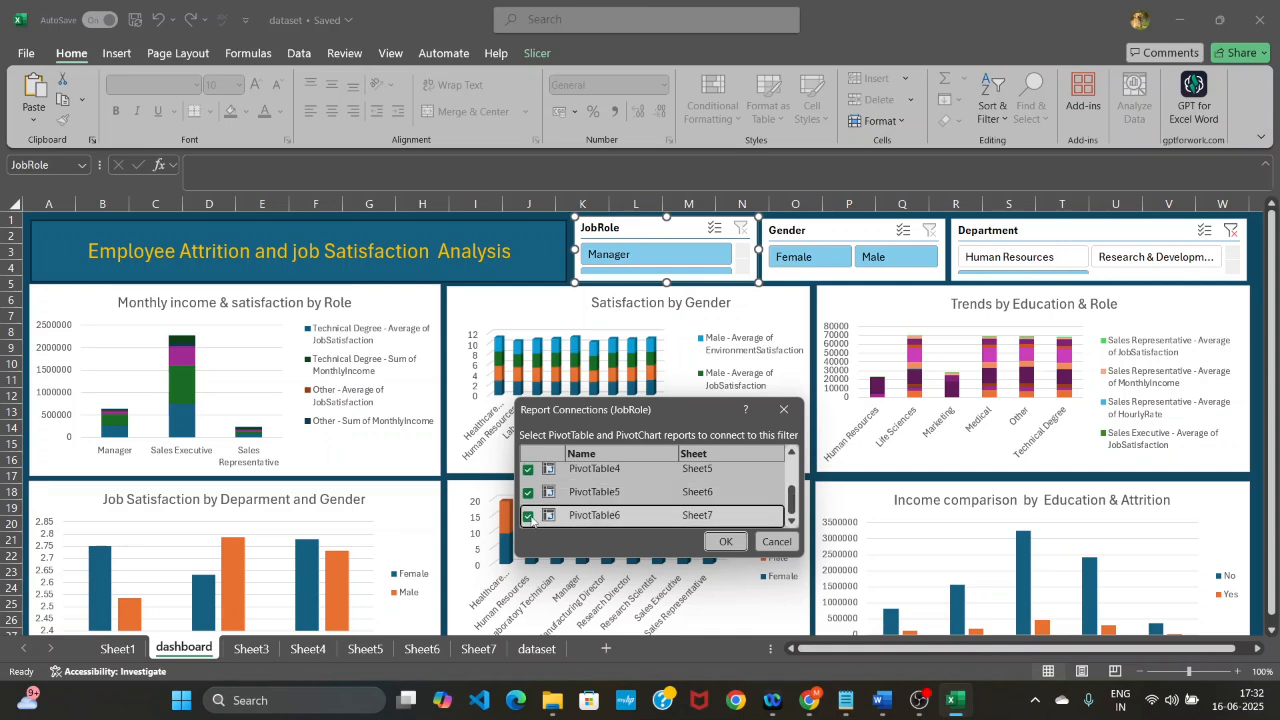
left_click(727, 542)
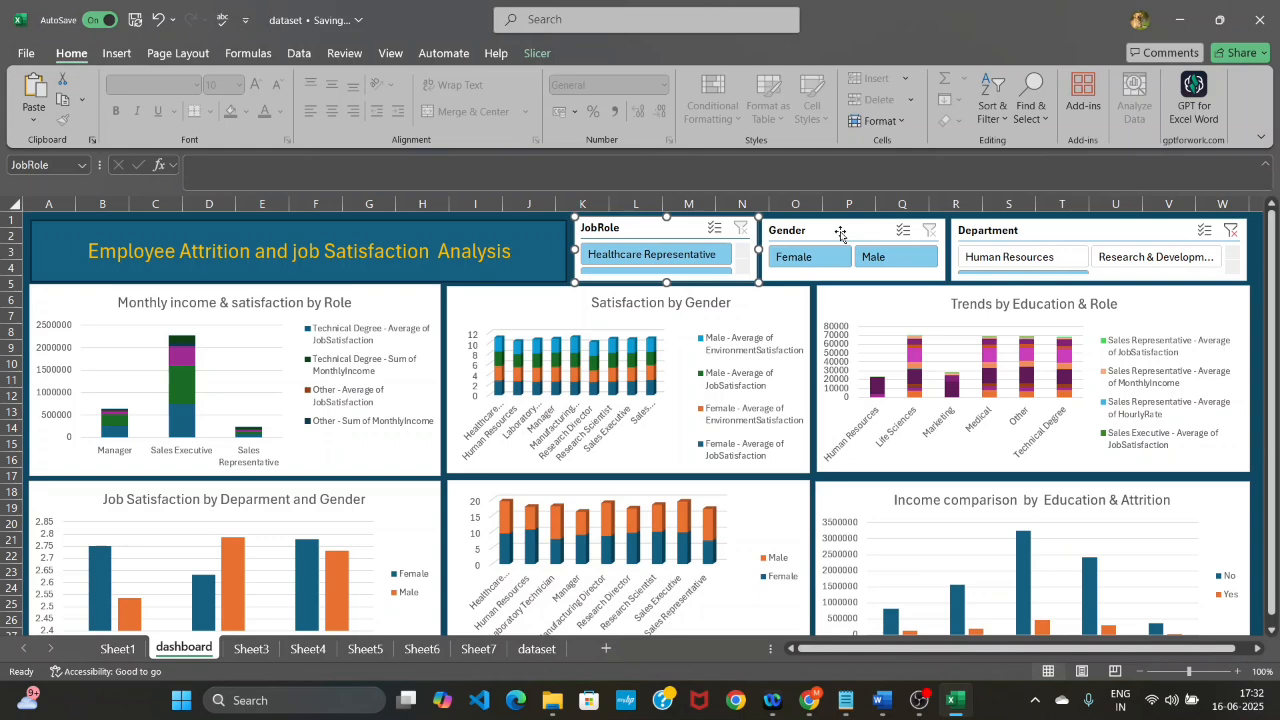
Extend the Gender slicer's report connections to PivotTable2, PivotTable3, PivotTable4, PivotTable5 and PivotTable6
right_click(840, 234)
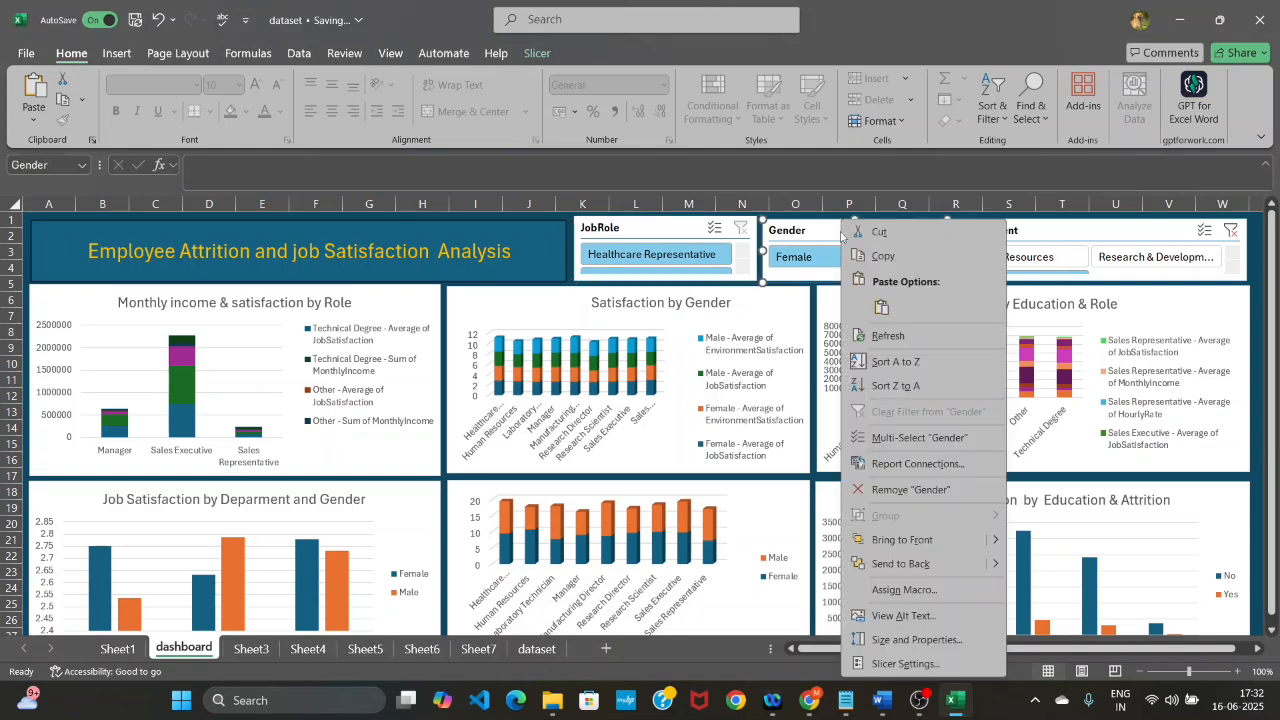
left_click(880, 464)
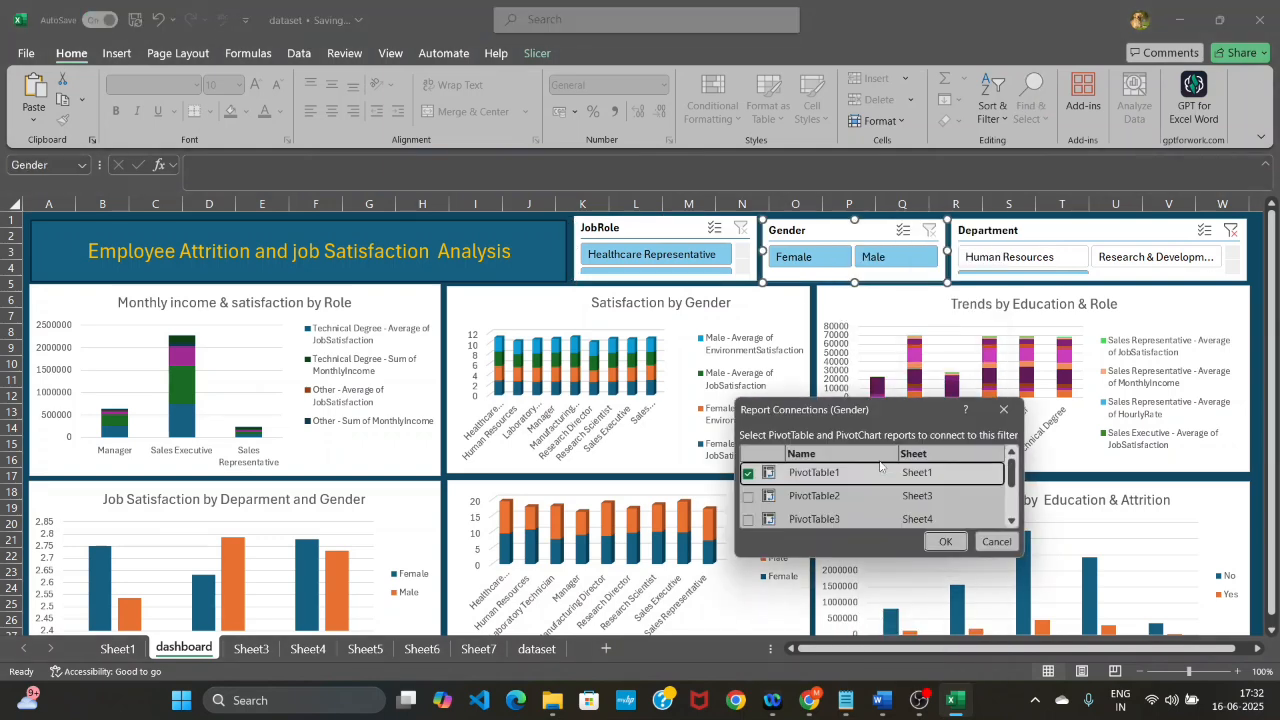
left_click(748, 499)
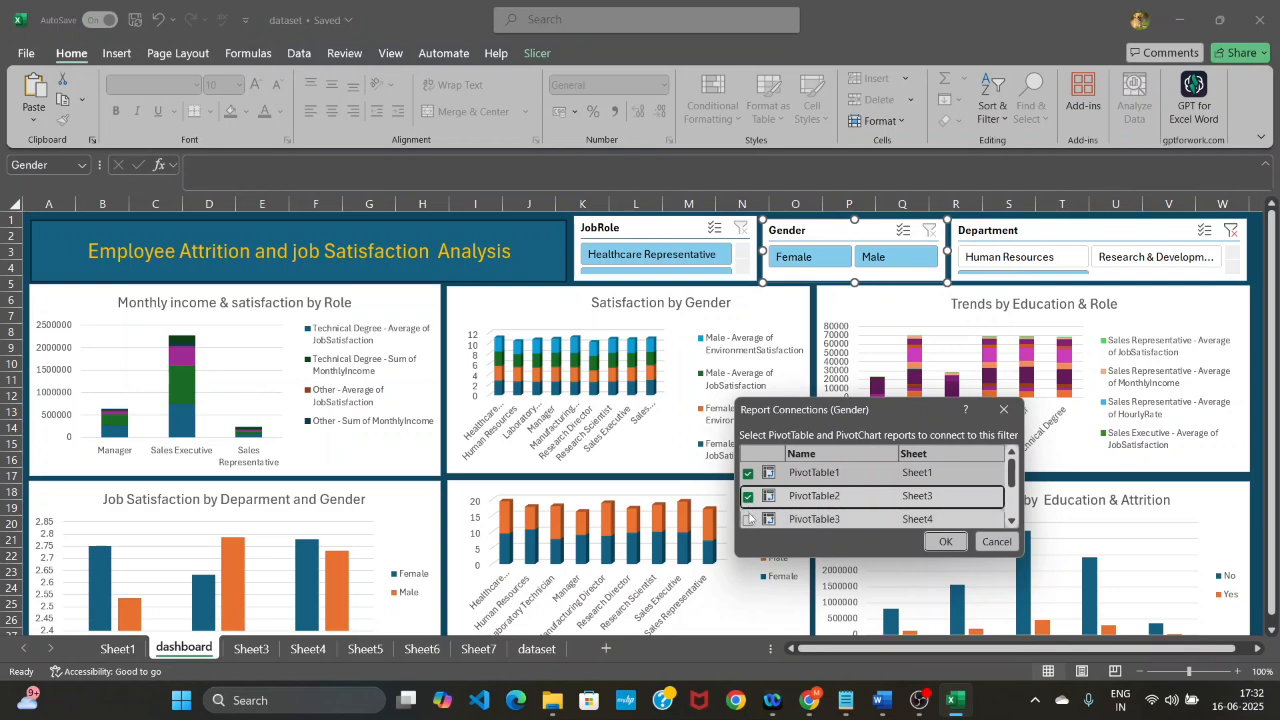
left_click(750, 519)
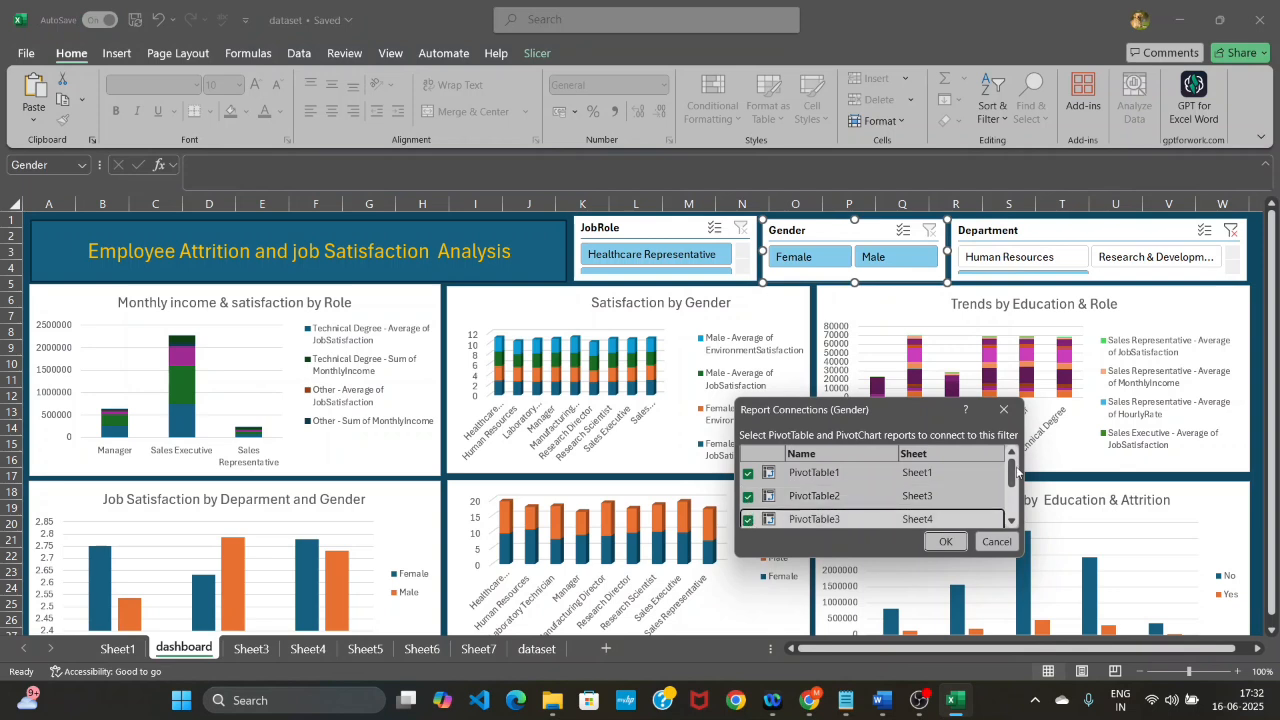
left_click_drag(1014, 472, 1018, 492)
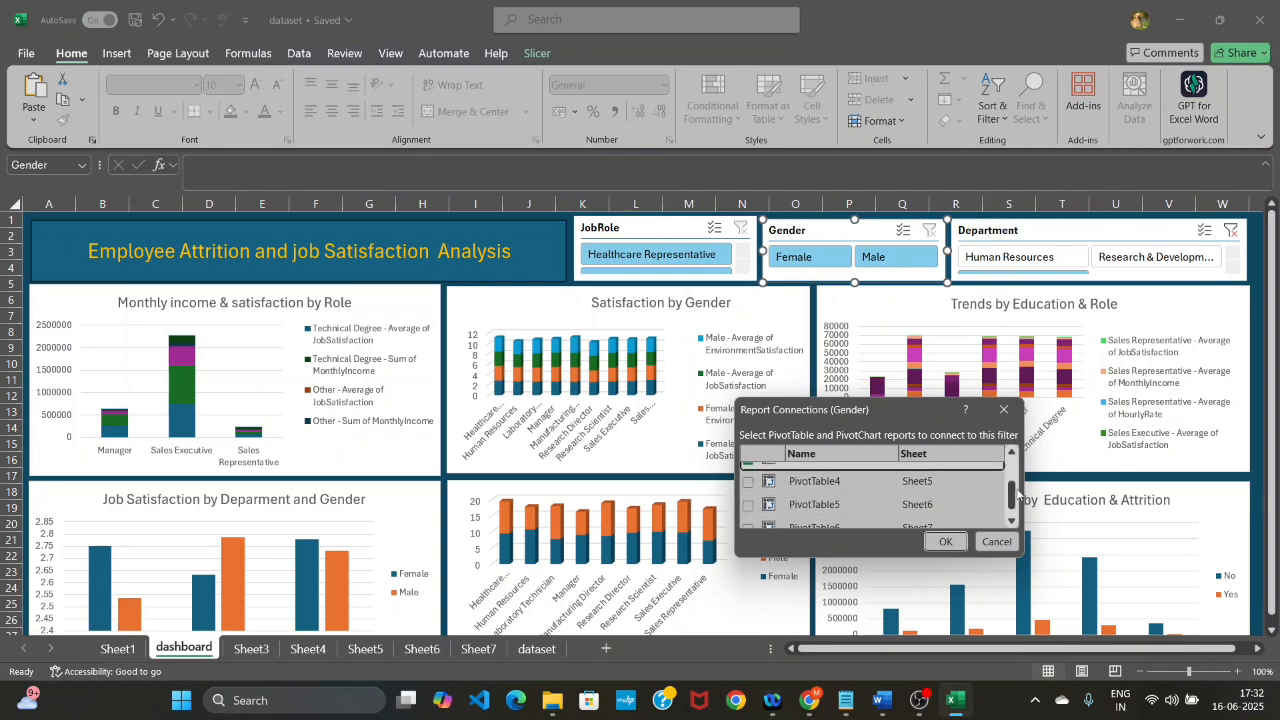
left_click(750, 508)
left_click(750, 508)
left_click(748, 482)
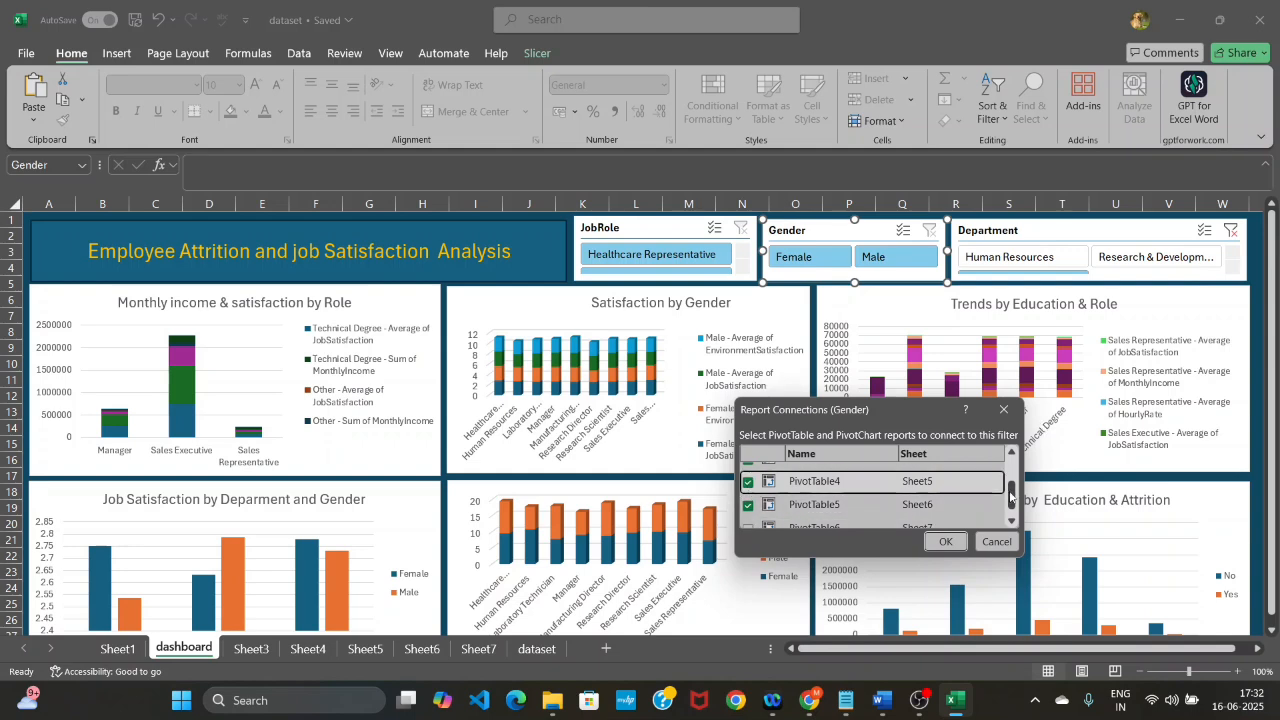
left_click_drag(1013, 494, 1014, 504)
left_click(748, 515)
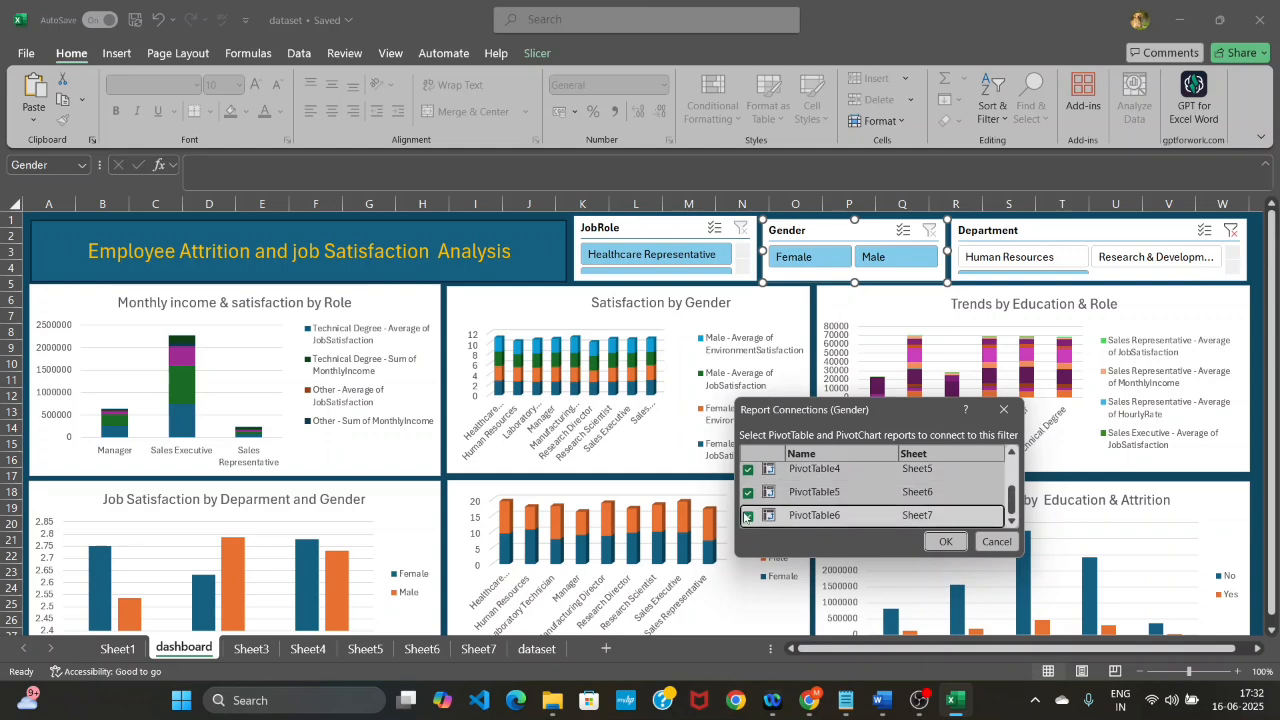
left_click(943, 542)
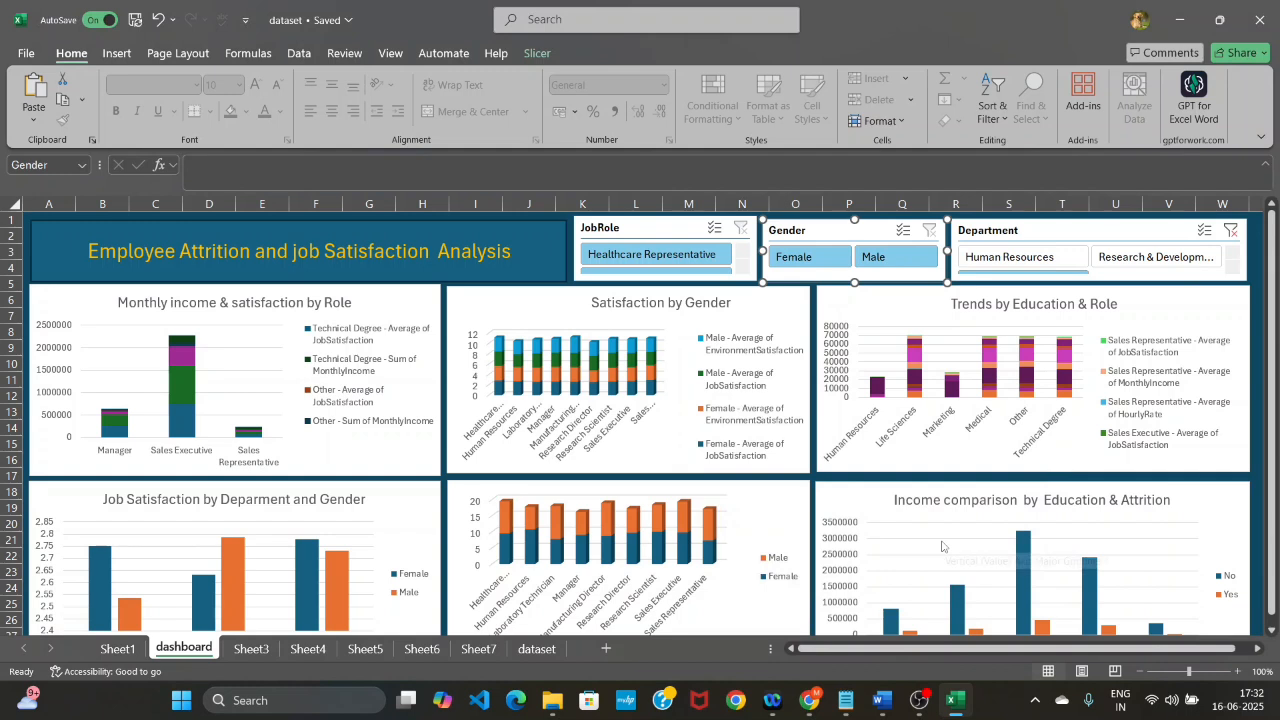
Add PivotTable2 through PivotTable6 to the Department slicer's report connections
right_click(1055, 238)
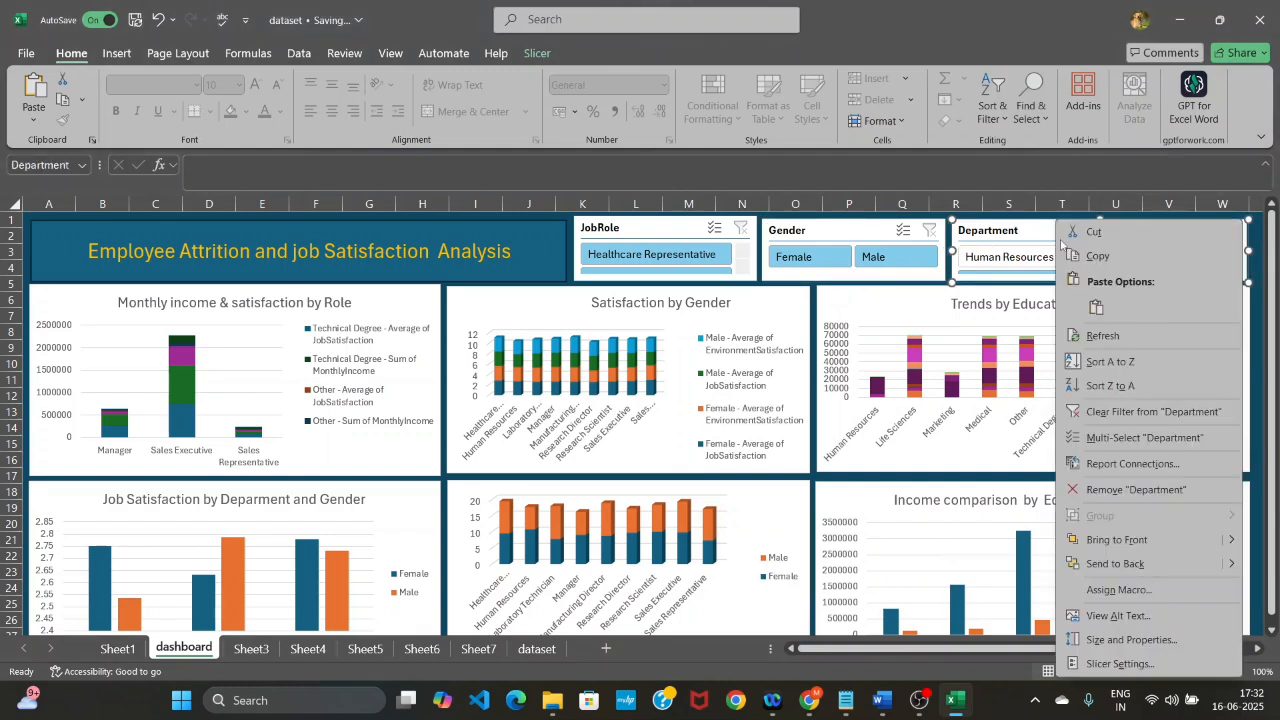
left_click(1096, 465)
left_click(964, 501)
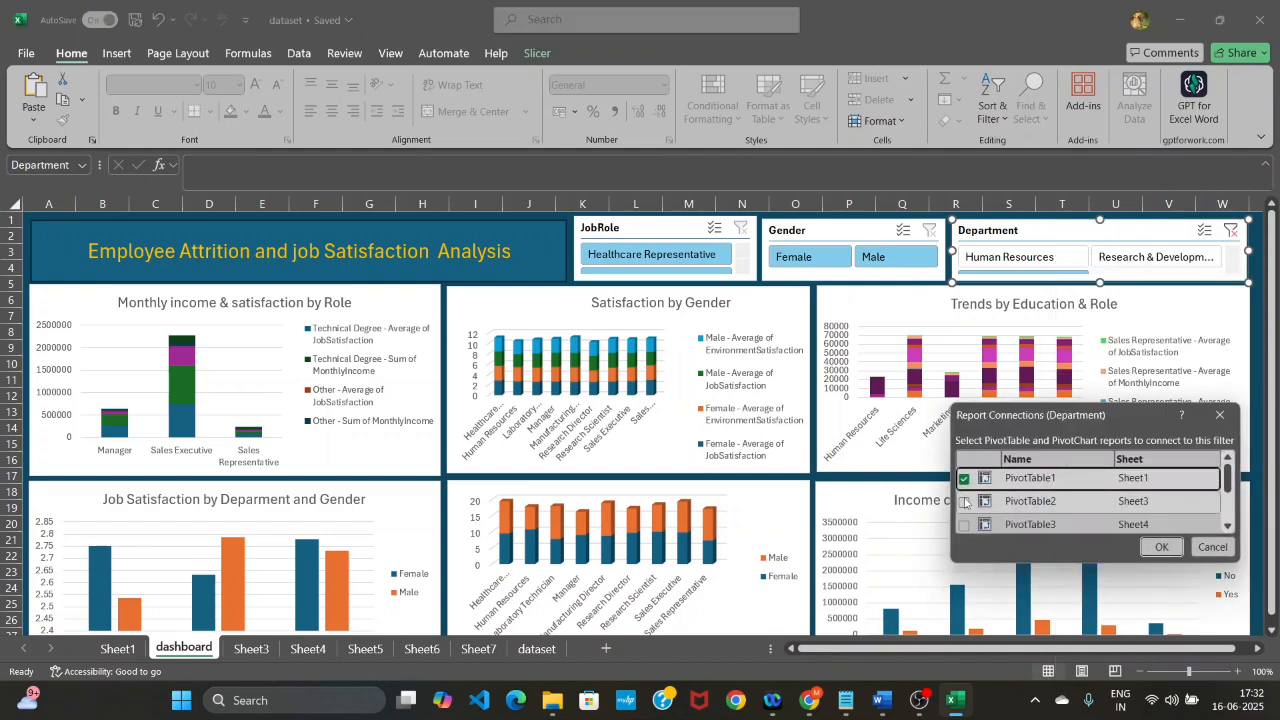
left_click(964, 524)
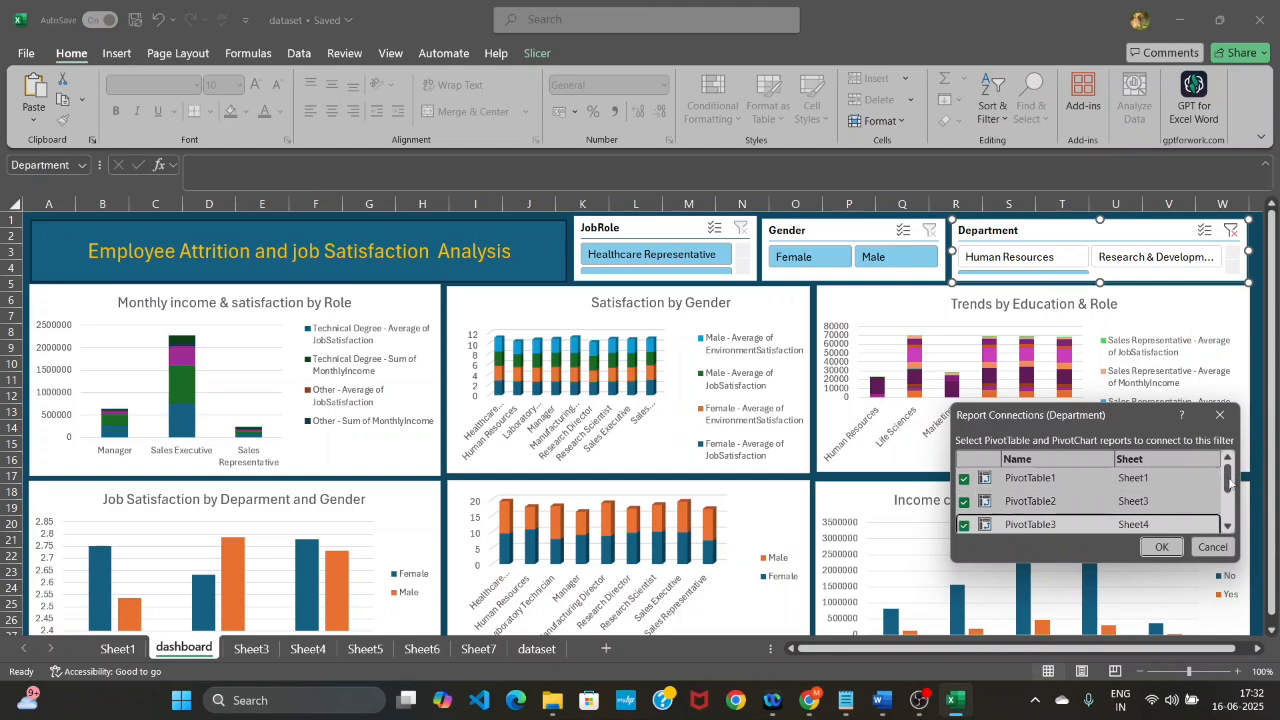
left_click_drag(1228, 482, 1228, 500)
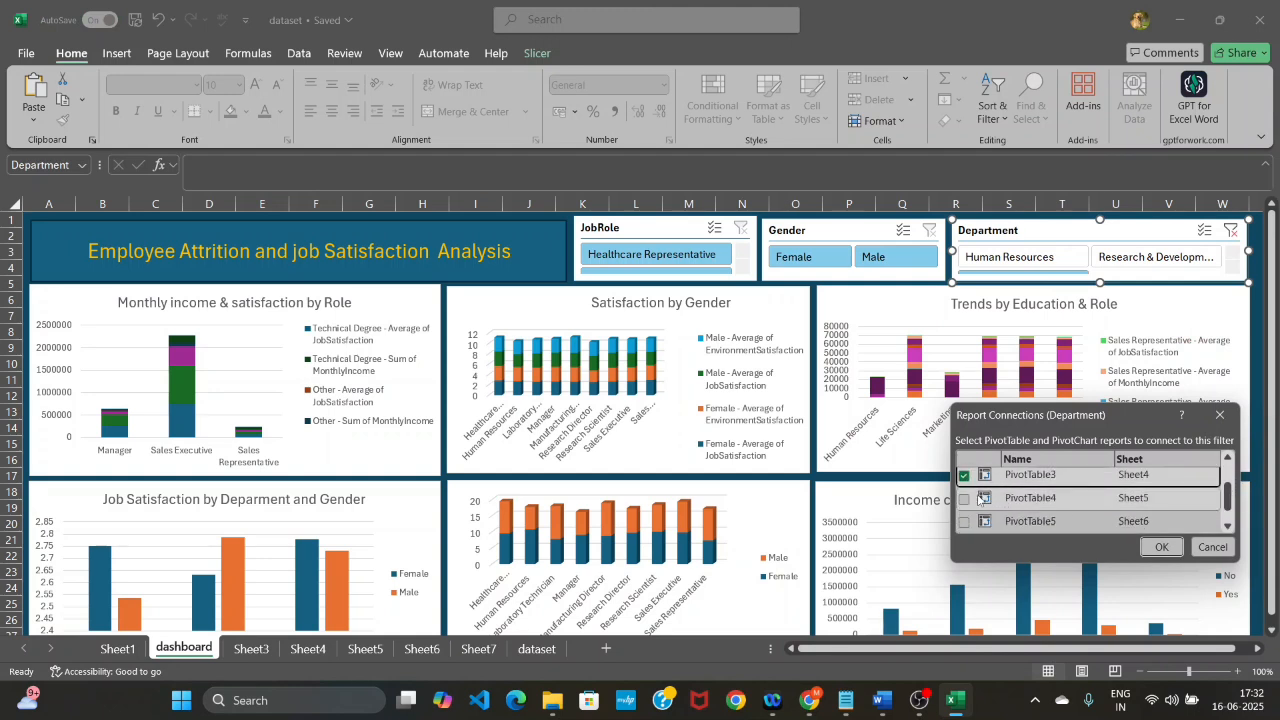
left_click(970, 497)
left_click(965, 497)
left_click(965, 522)
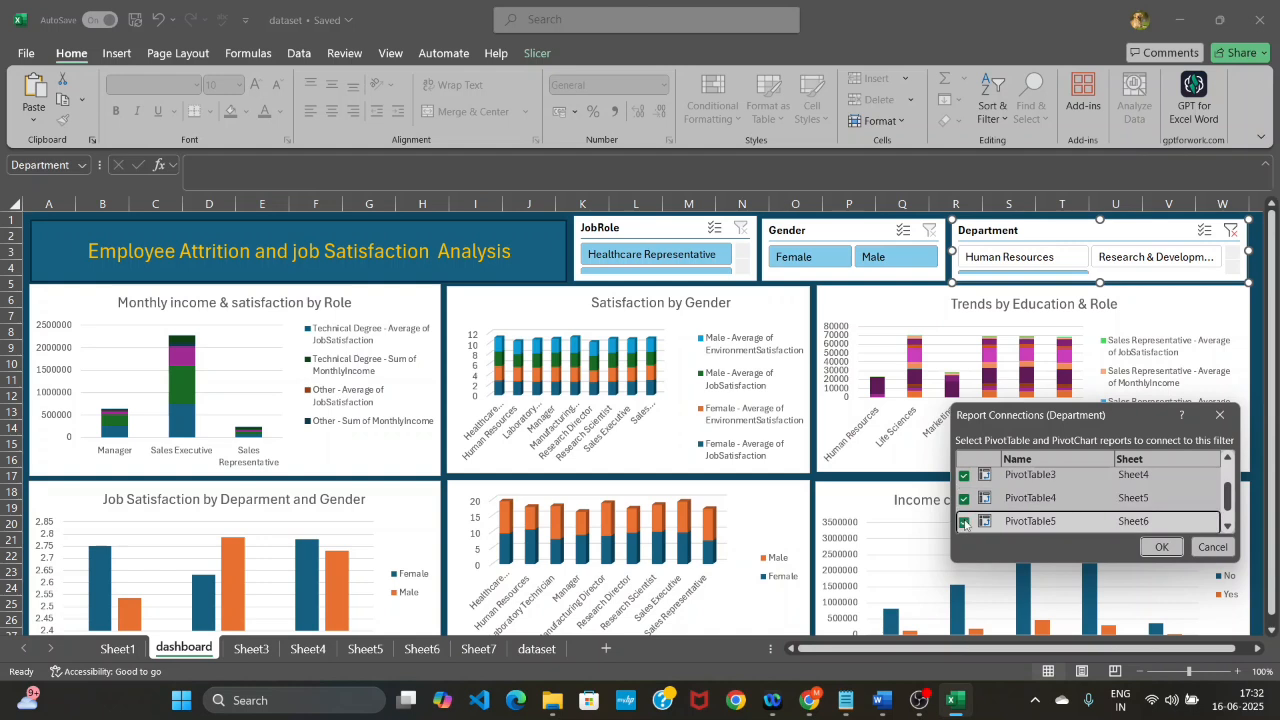
scroll(1229, 504, "down", 1)
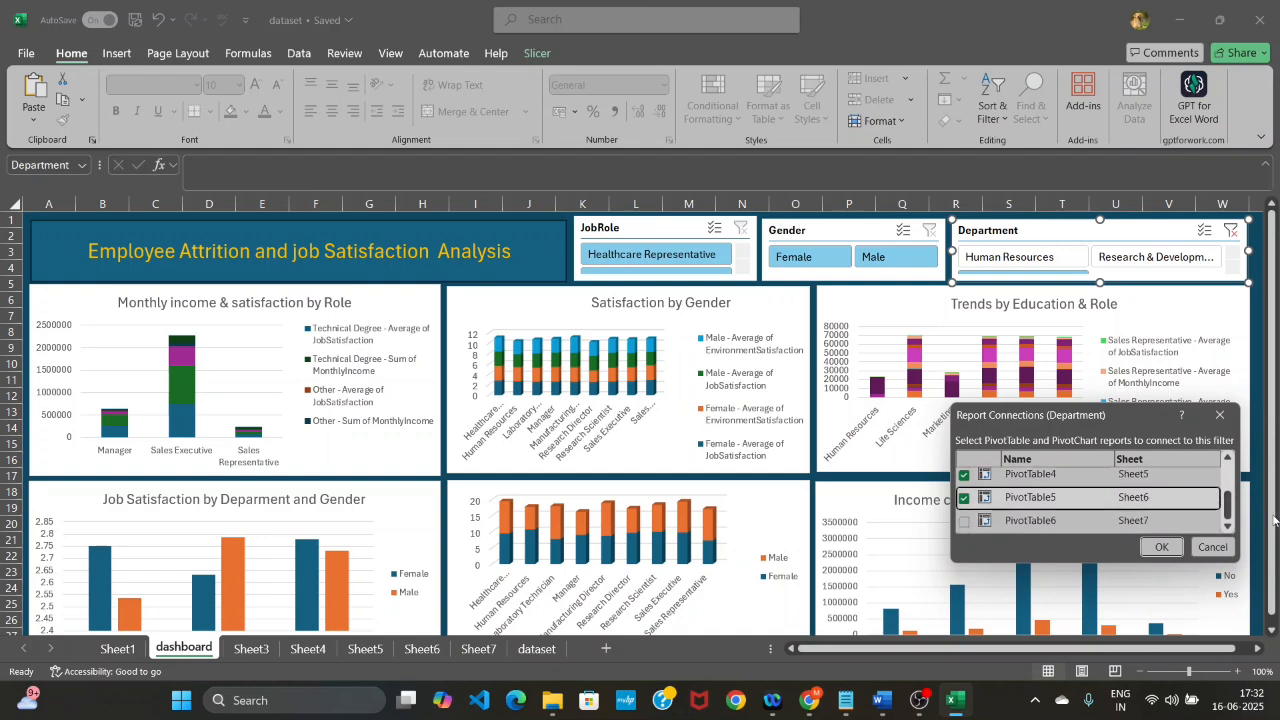
left_click(965, 522)
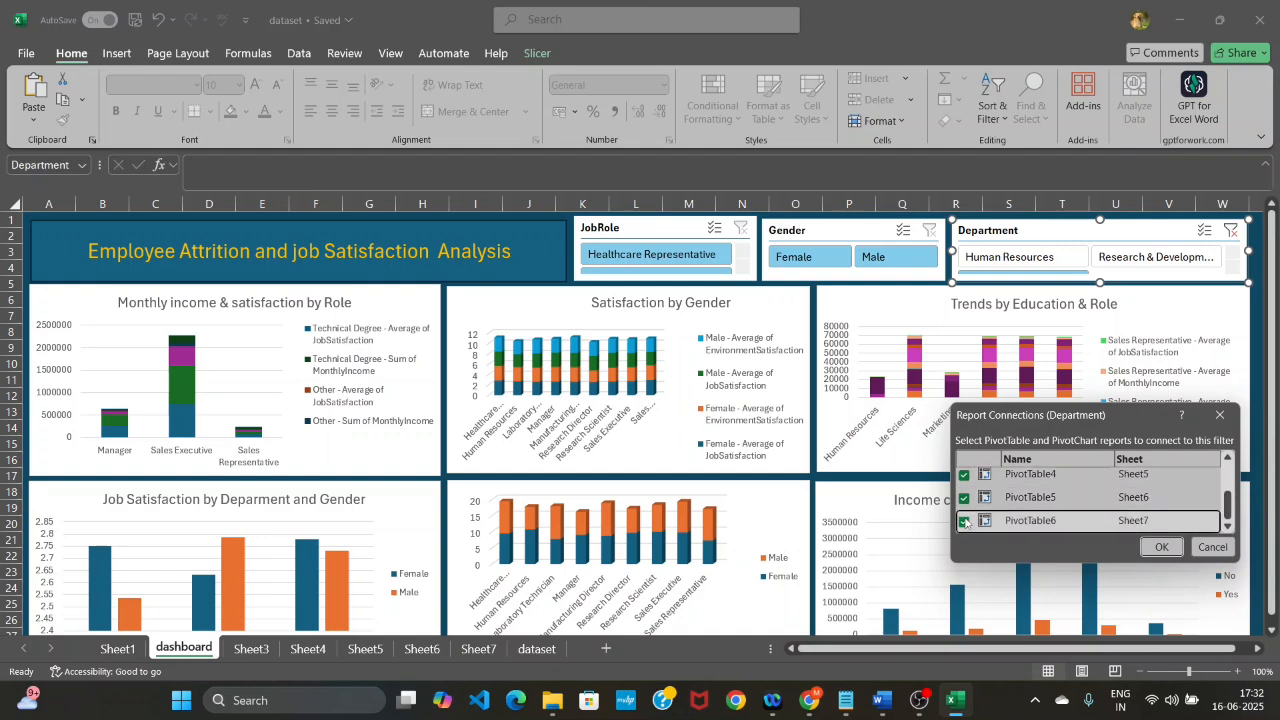
left_click(1163, 546)
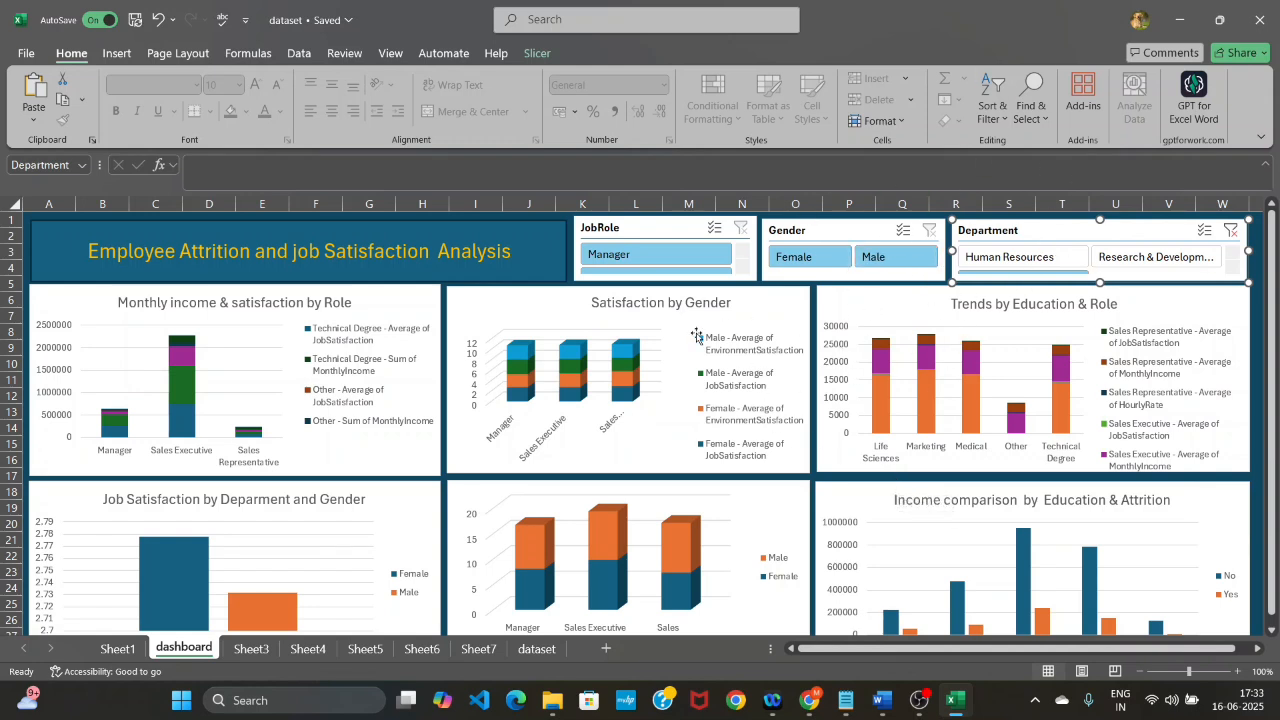
Filter the dashboard to the Manager job role, try Female before switching Gender to Male, and select the Human Resources department
left_click(615, 258)
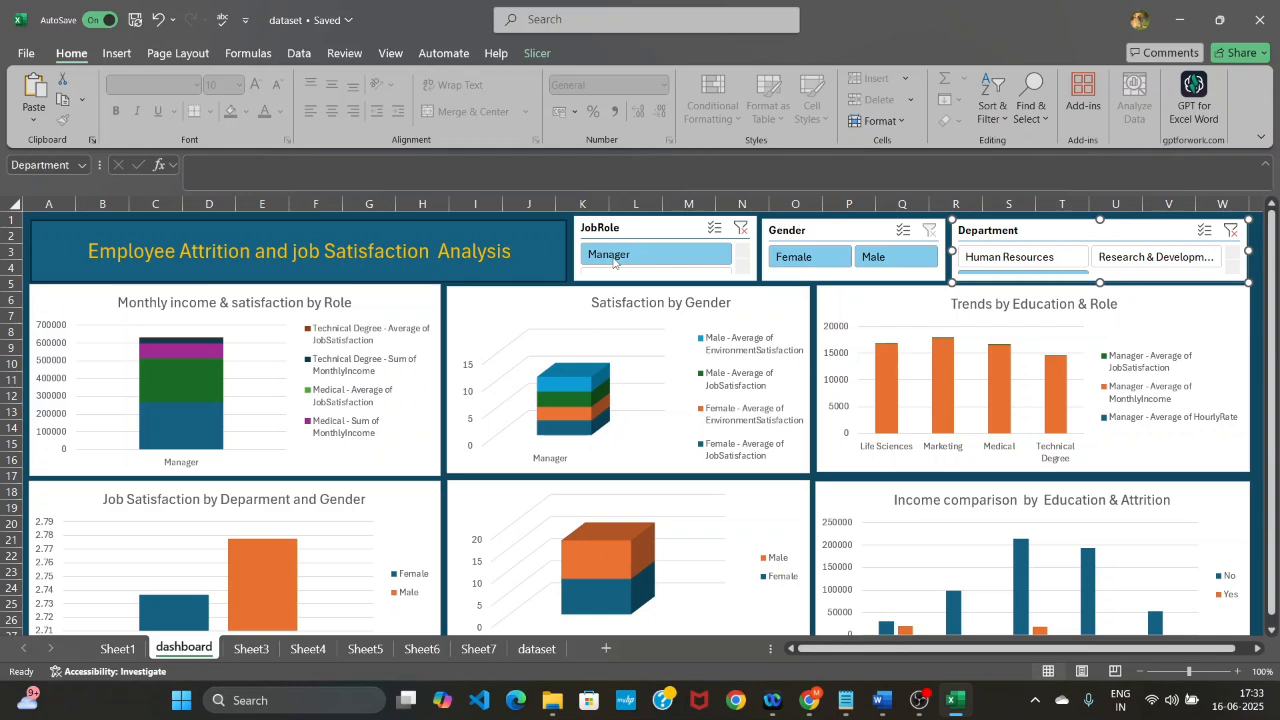
left_click(791, 261)
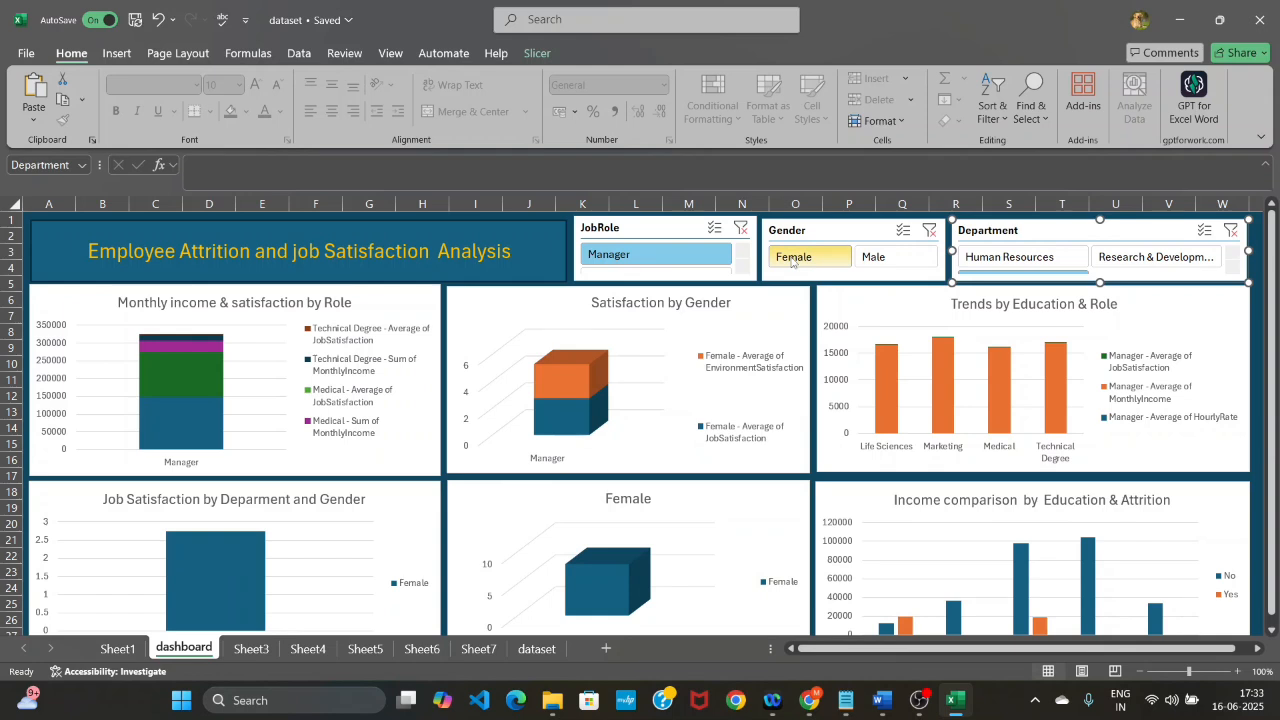
left_click(873, 260)
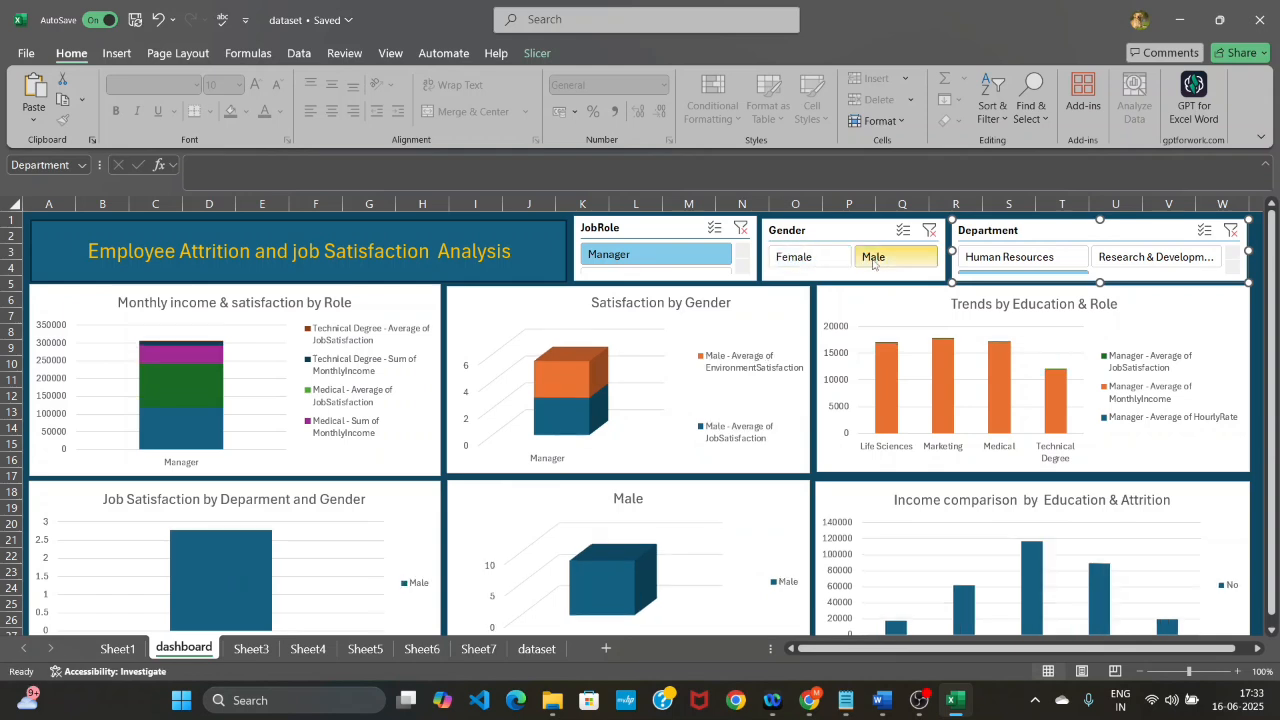
left_click(1003, 260)
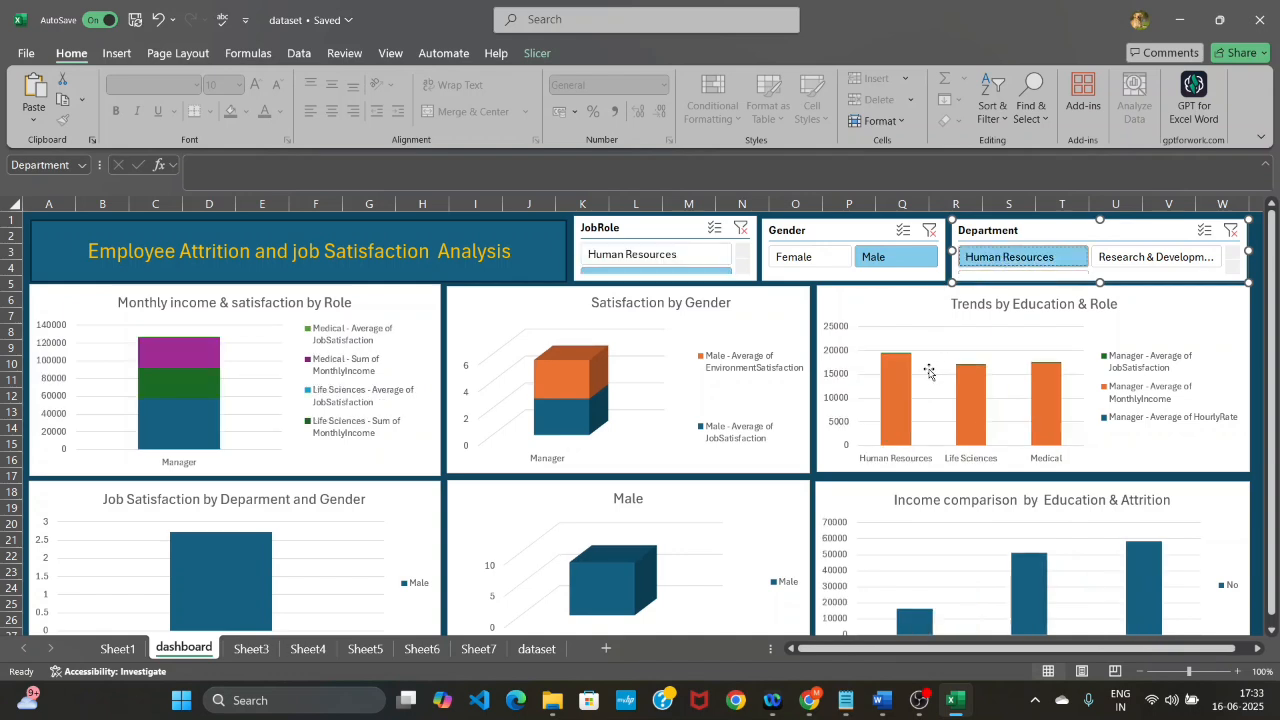